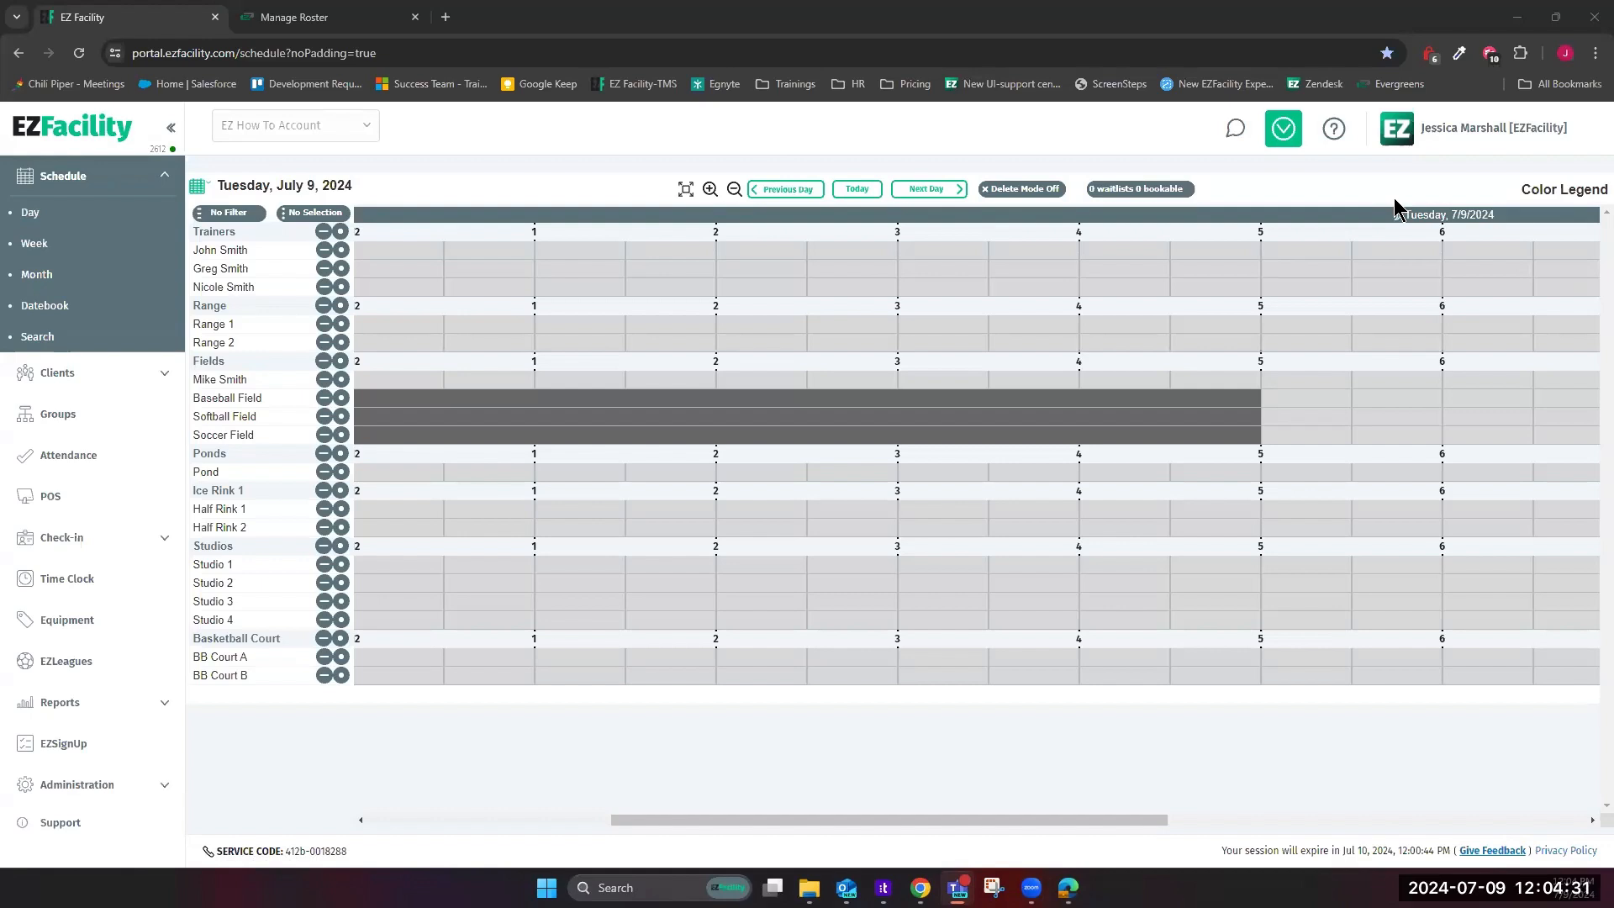
Open the EZFacility support knowledge base, and return to the facility portal
{"action": "left_click", "coordinate": [1327, 131]}
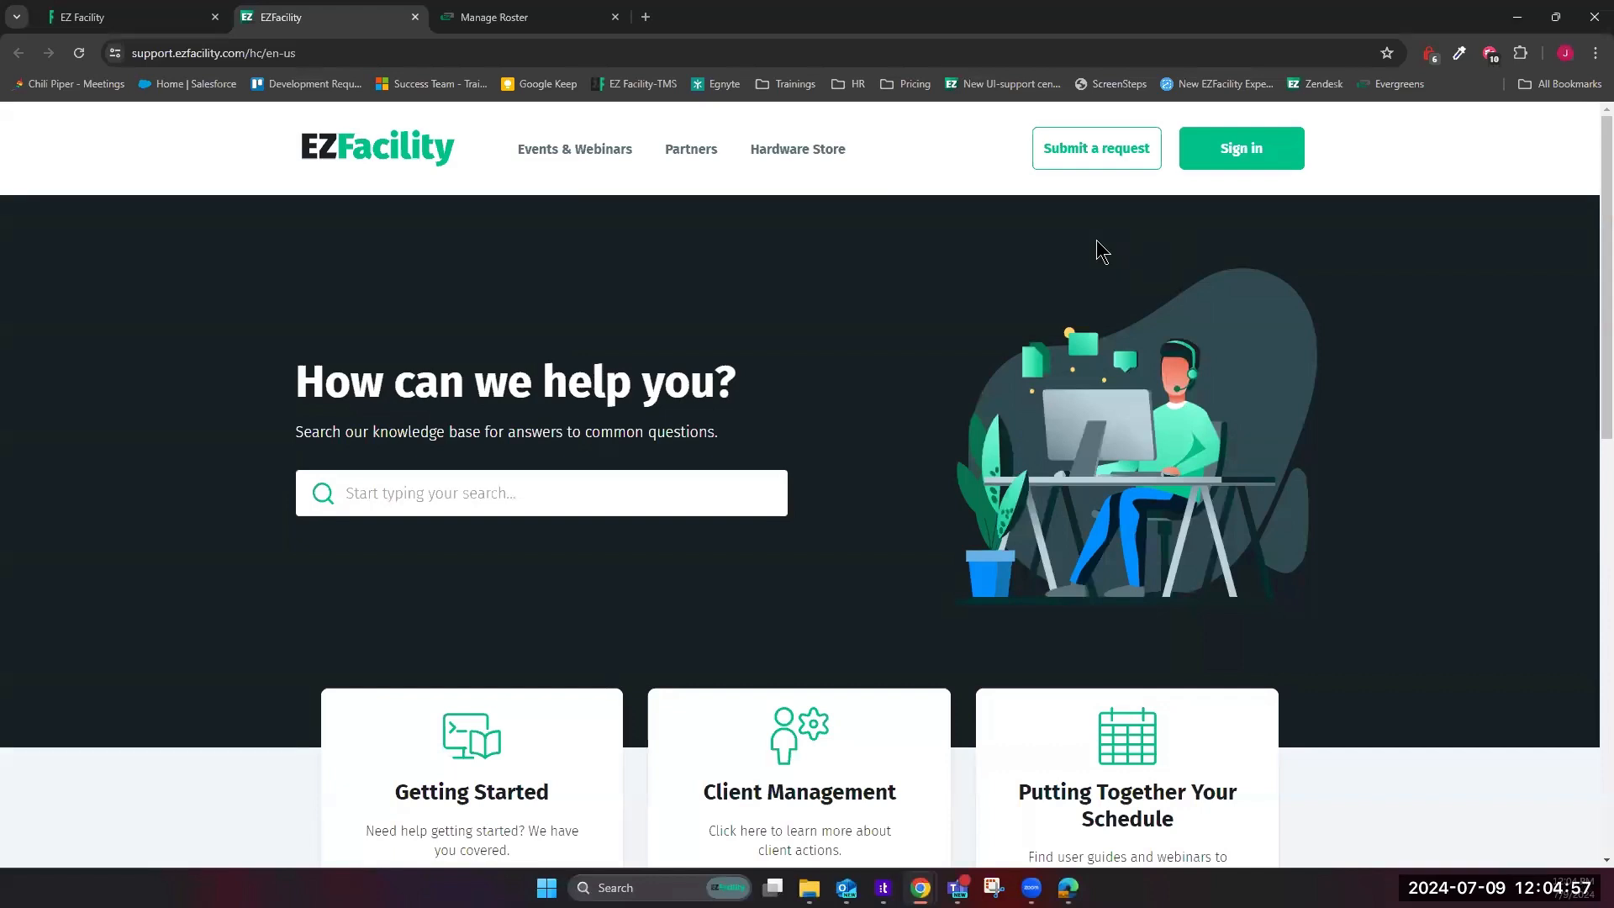
{"action": "left_click", "coordinate": [143, 18]}
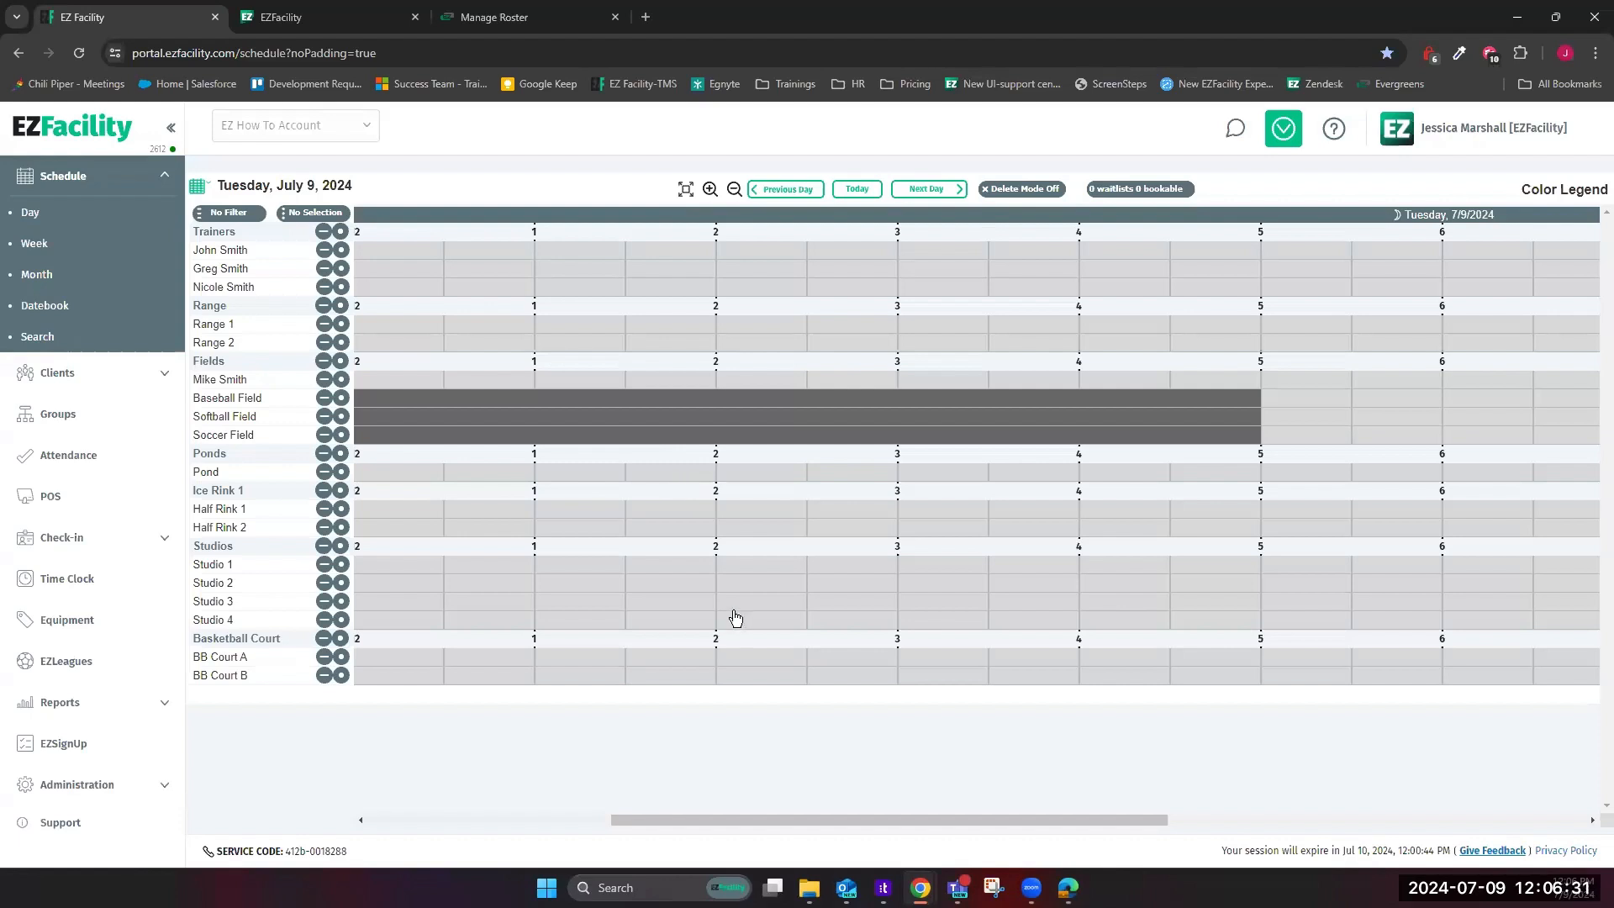
Open the groups list and review its view filter options, keeping All Active before hiding the filters
{"action": "left_click", "coordinate": [112, 415]}
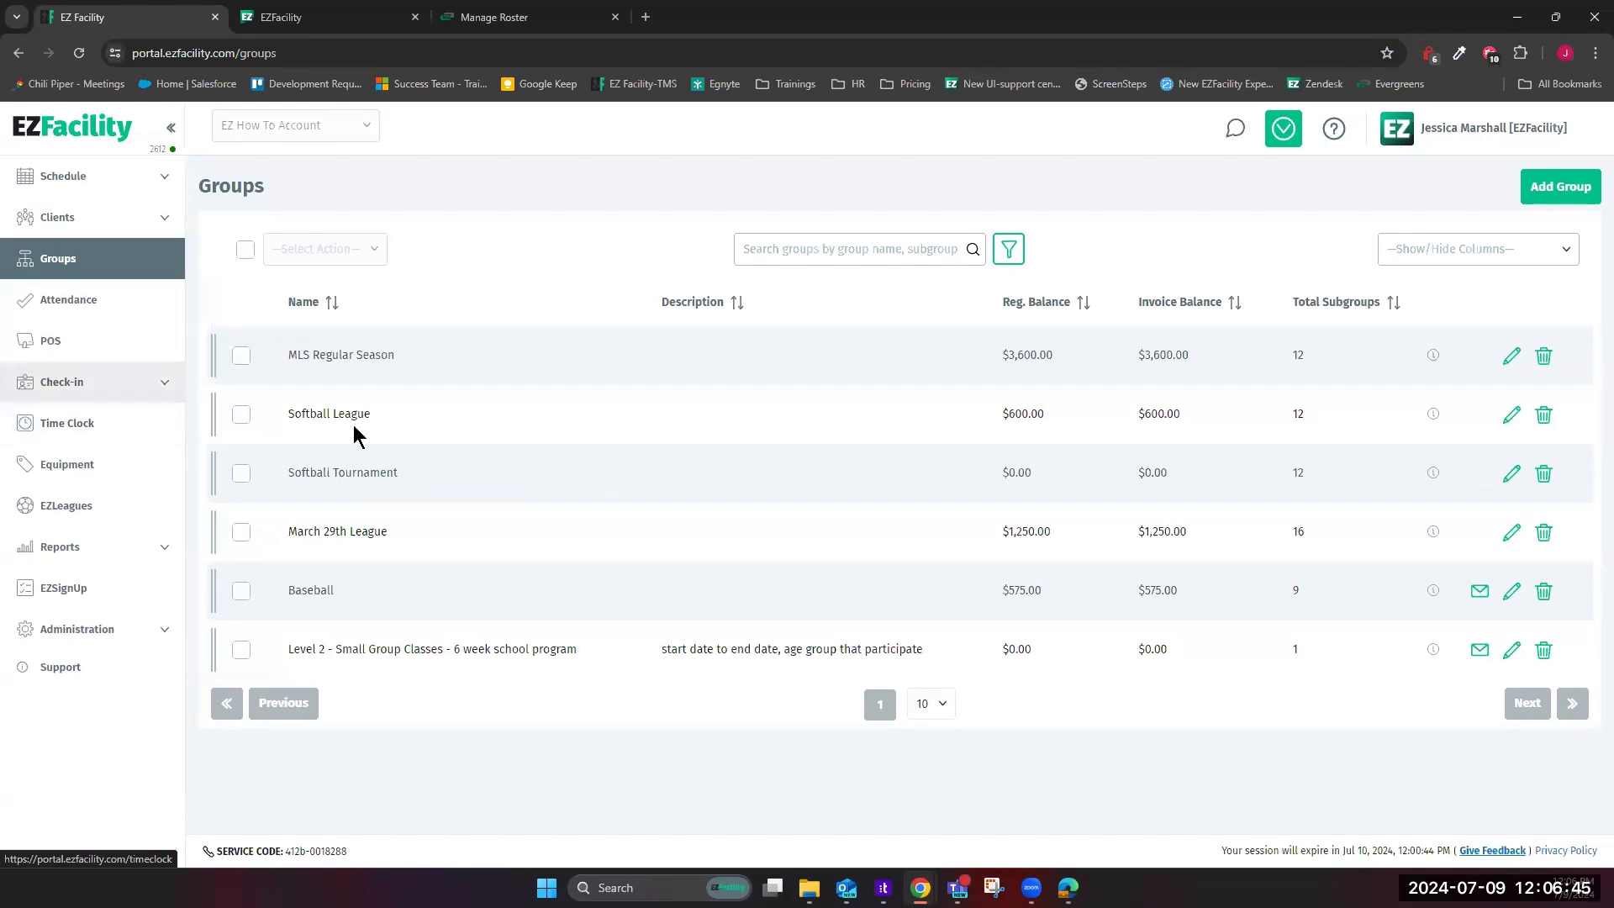
{"action": "left_click", "coordinate": [1008, 248]}
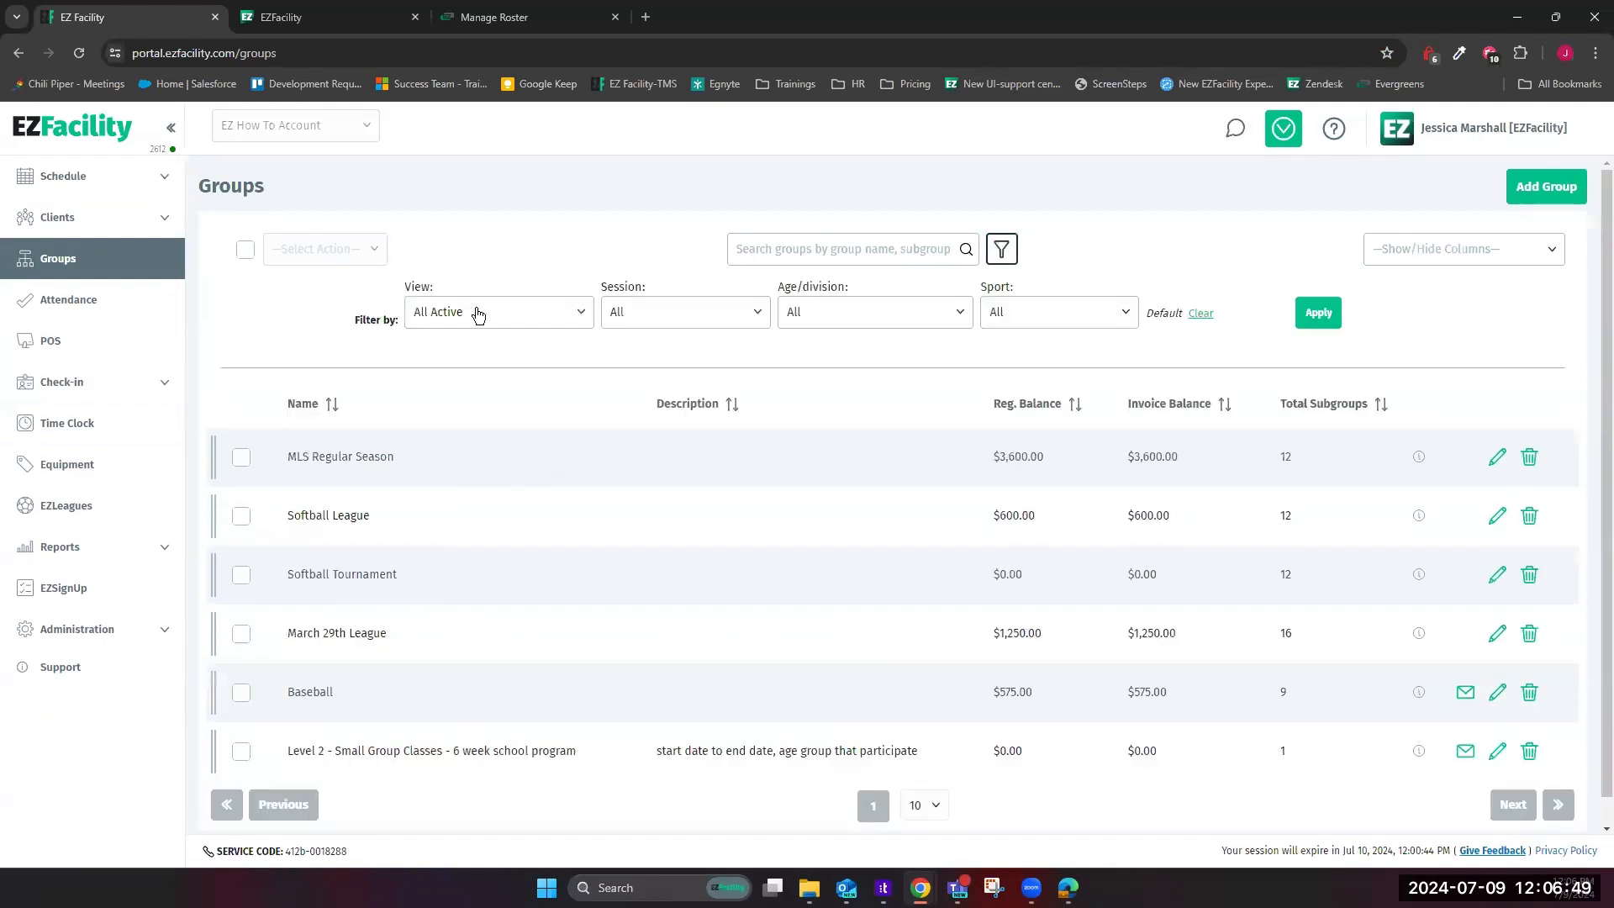
{"action": "left_click", "coordinate": [546, 312]}
{"action": "scroll", "coordinate": [484, 399], "scroll_direction": "down", "scroll_amount": 1}
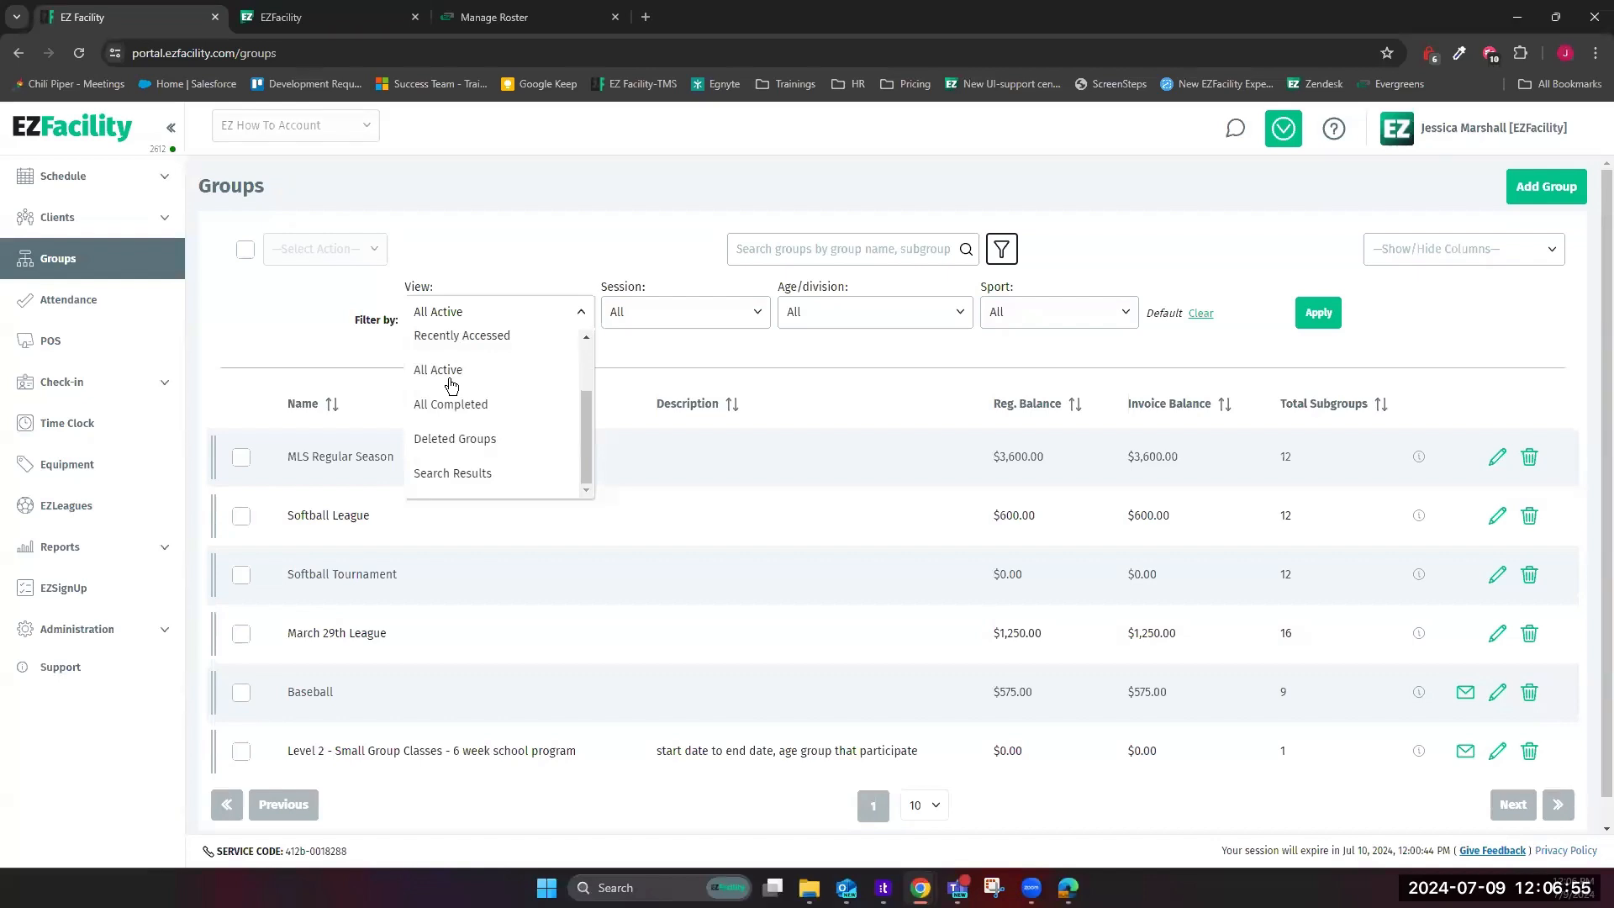
{"action": "left_click", "coordinate": [453, 380]}
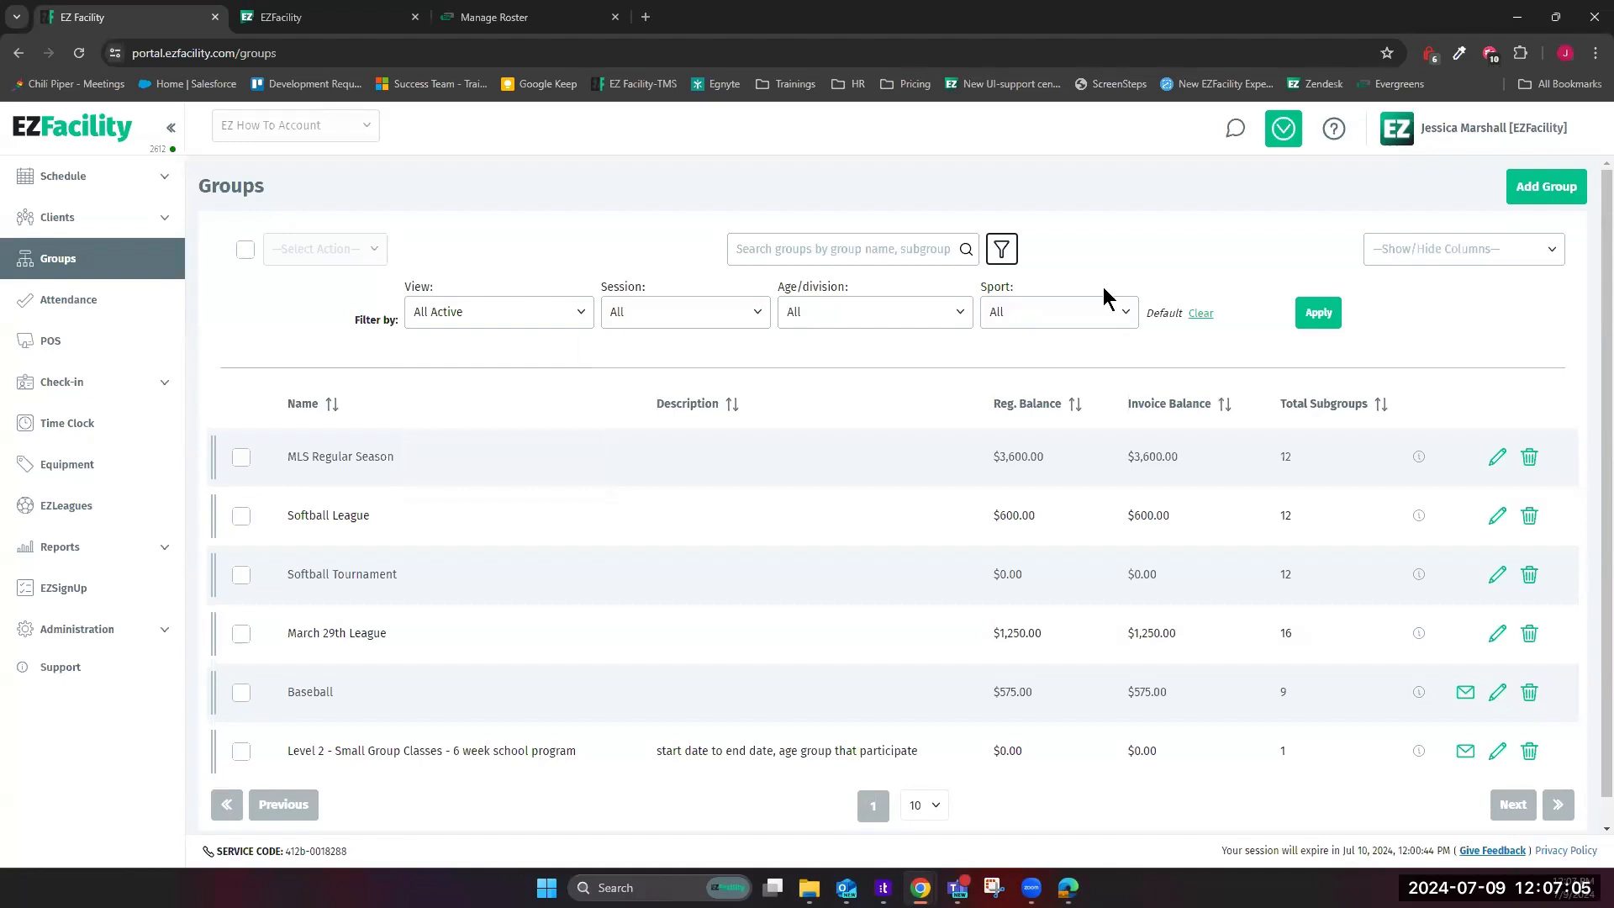
{"action": "left_click", "coordinate": [1001, 249]}
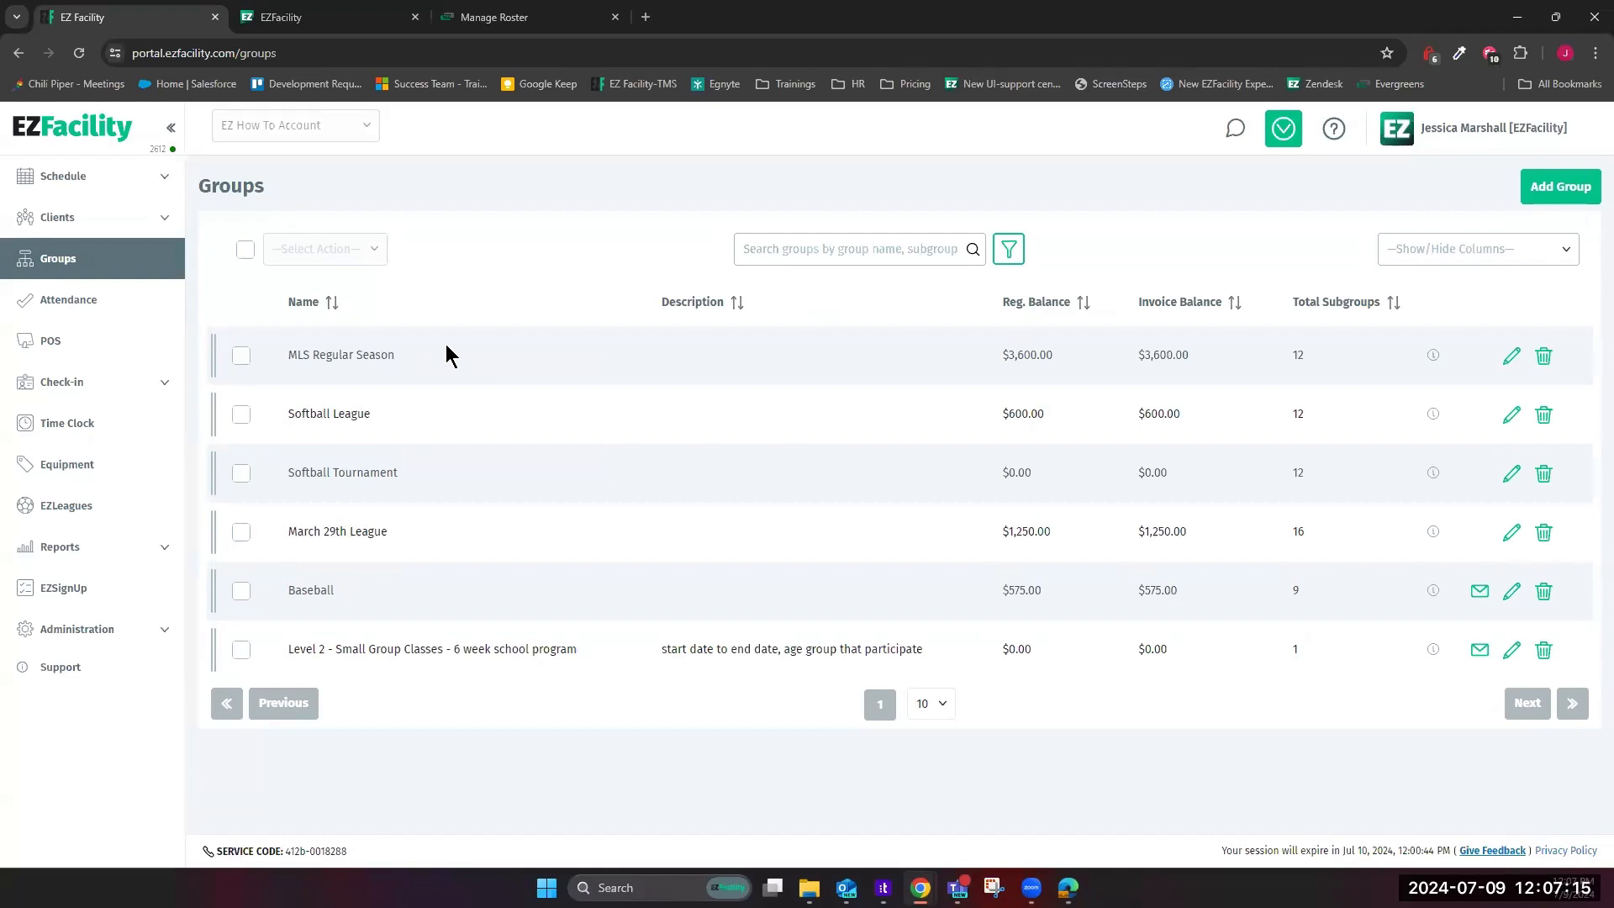
Start a new group and assign it the revenue category 600 - Leagues
{"action": "left_click", "coordinate": [1578, 188]}
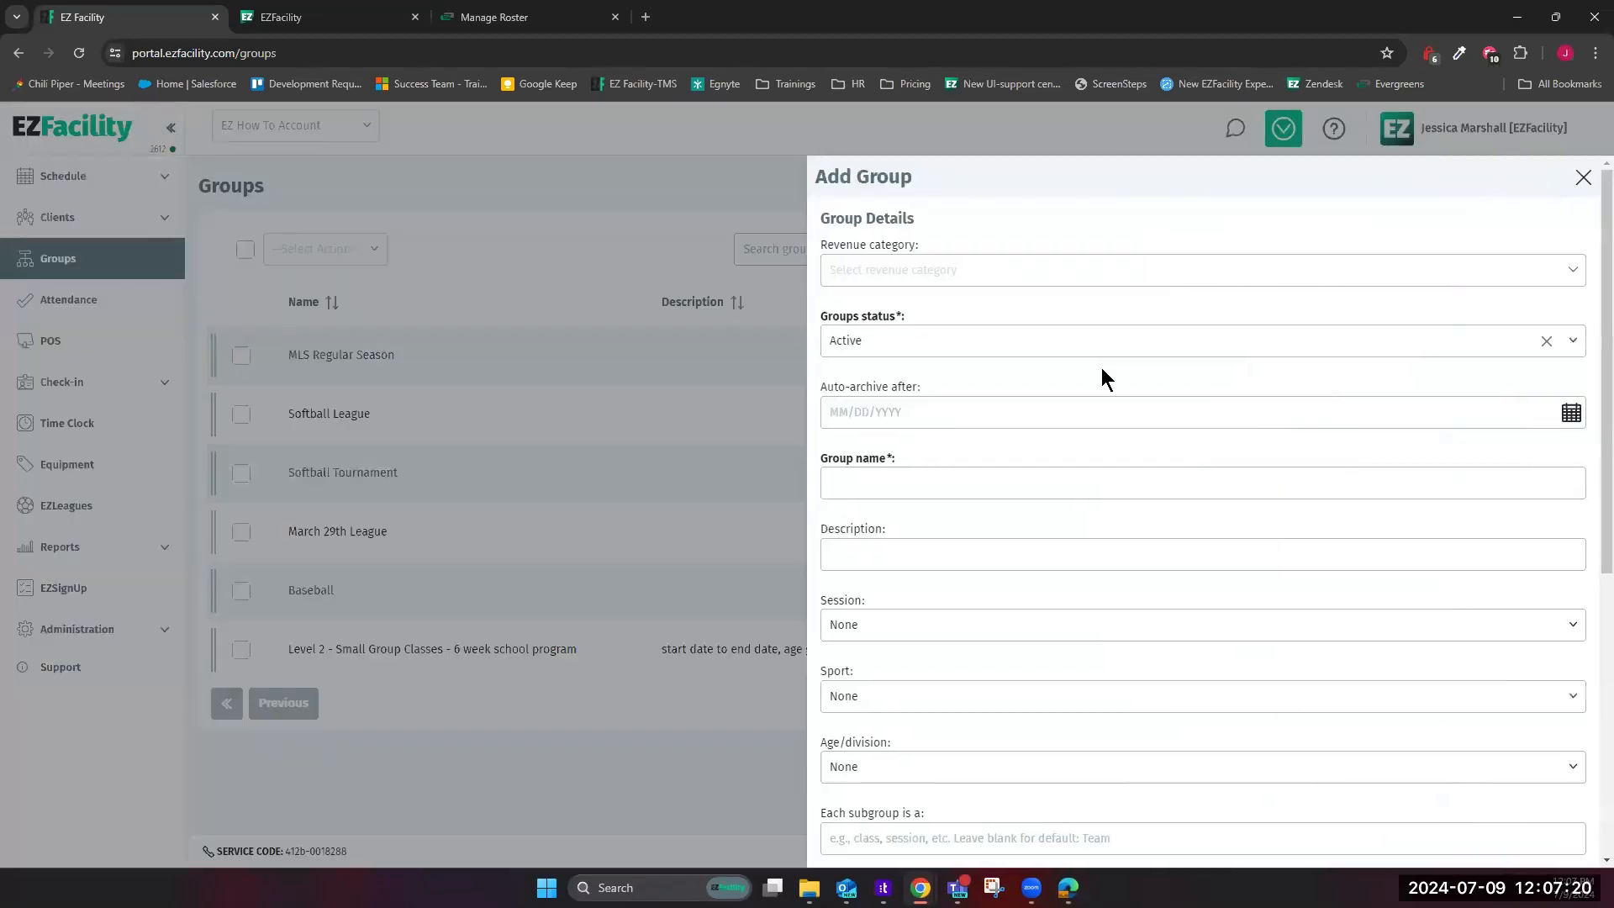
{"action": "left_click", "coordinate": [974, 274]}
{"action": "scroll", "coordinate": [1063, 404], "scroll_direction": "down", "scroll_amount": 2}
{"action": "scroll", "coordinate": [1072, 410], "scroll_direction": "down", "scroll_amount": 1}
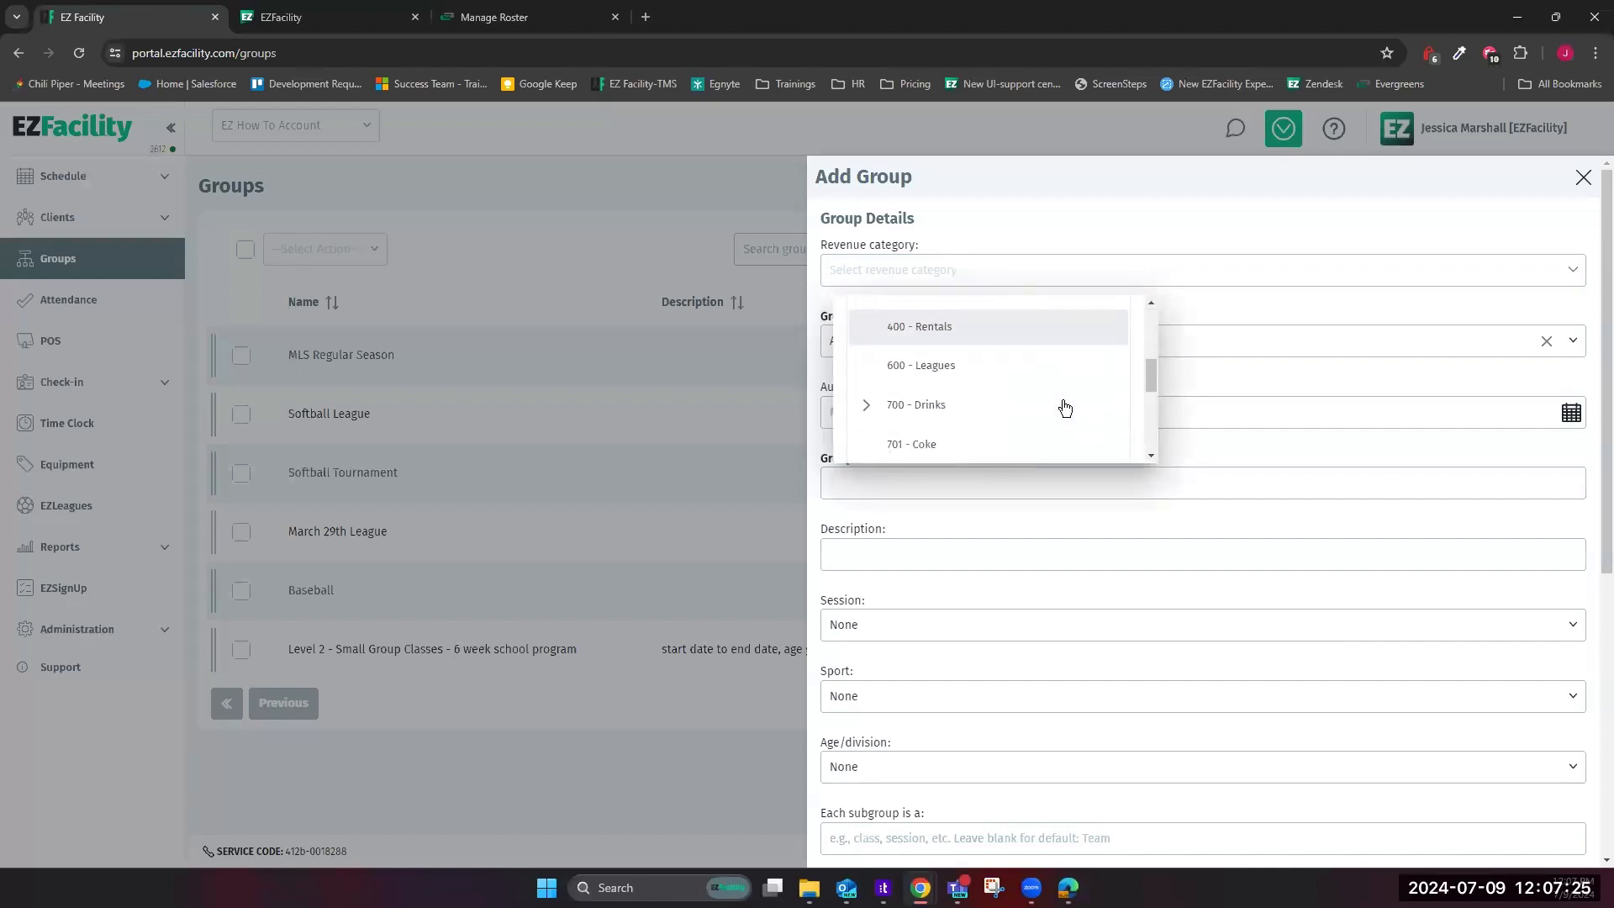
{"action": "left_click", "coordinate": [962, 373]}
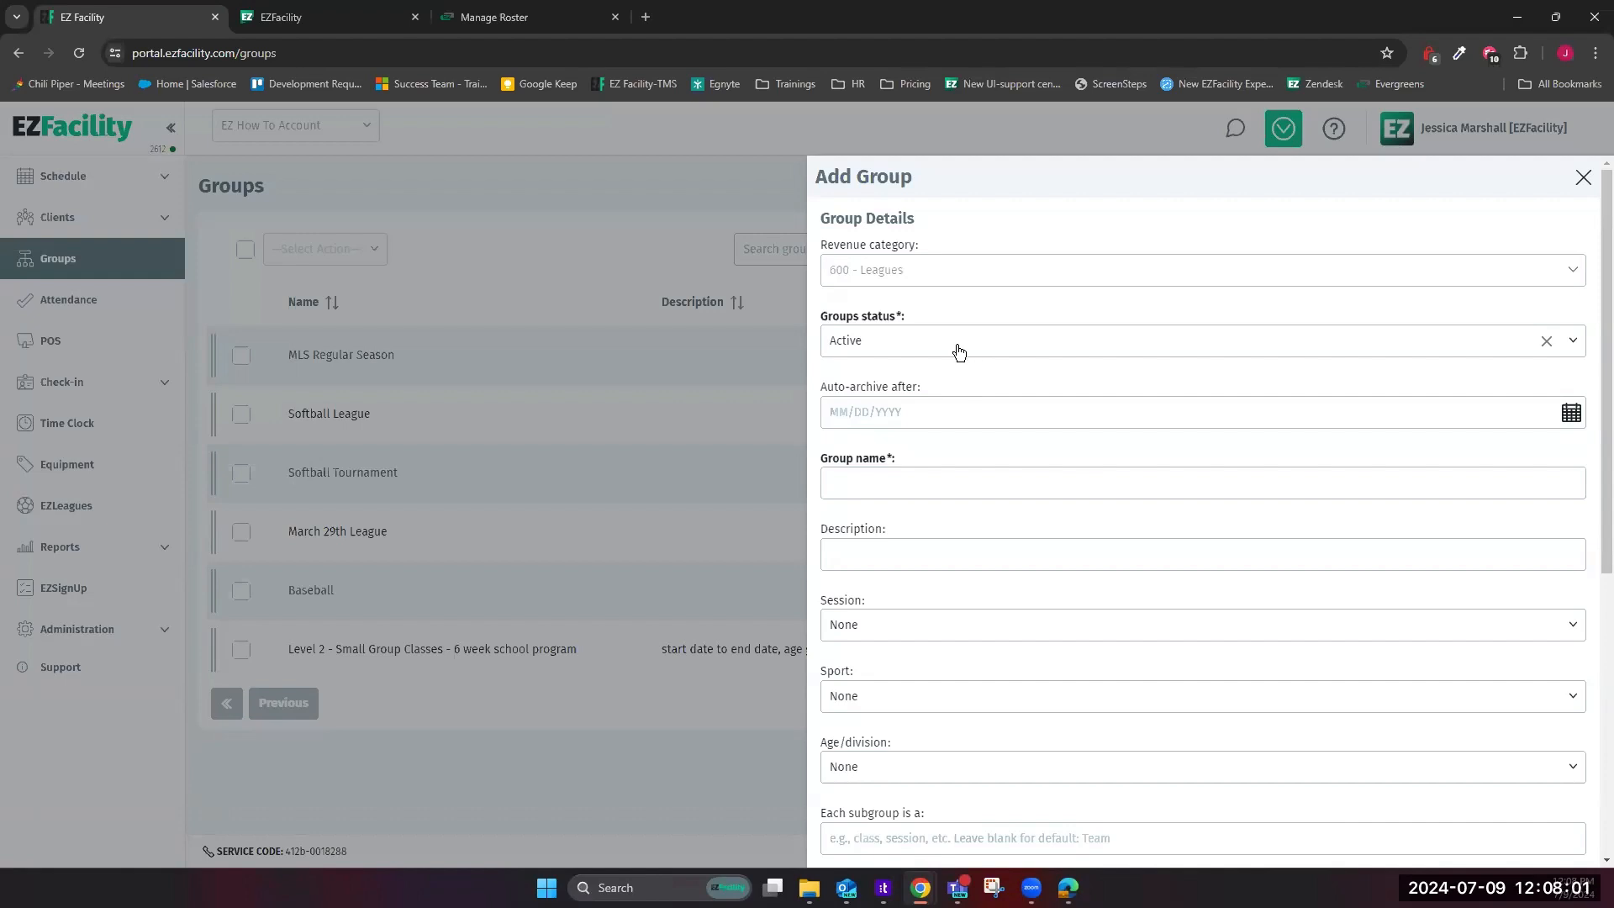
Review the new group's status choices and its name and description fields, leaving the status as Active
{"action": "left_click", "coordinate": [959, 351]}
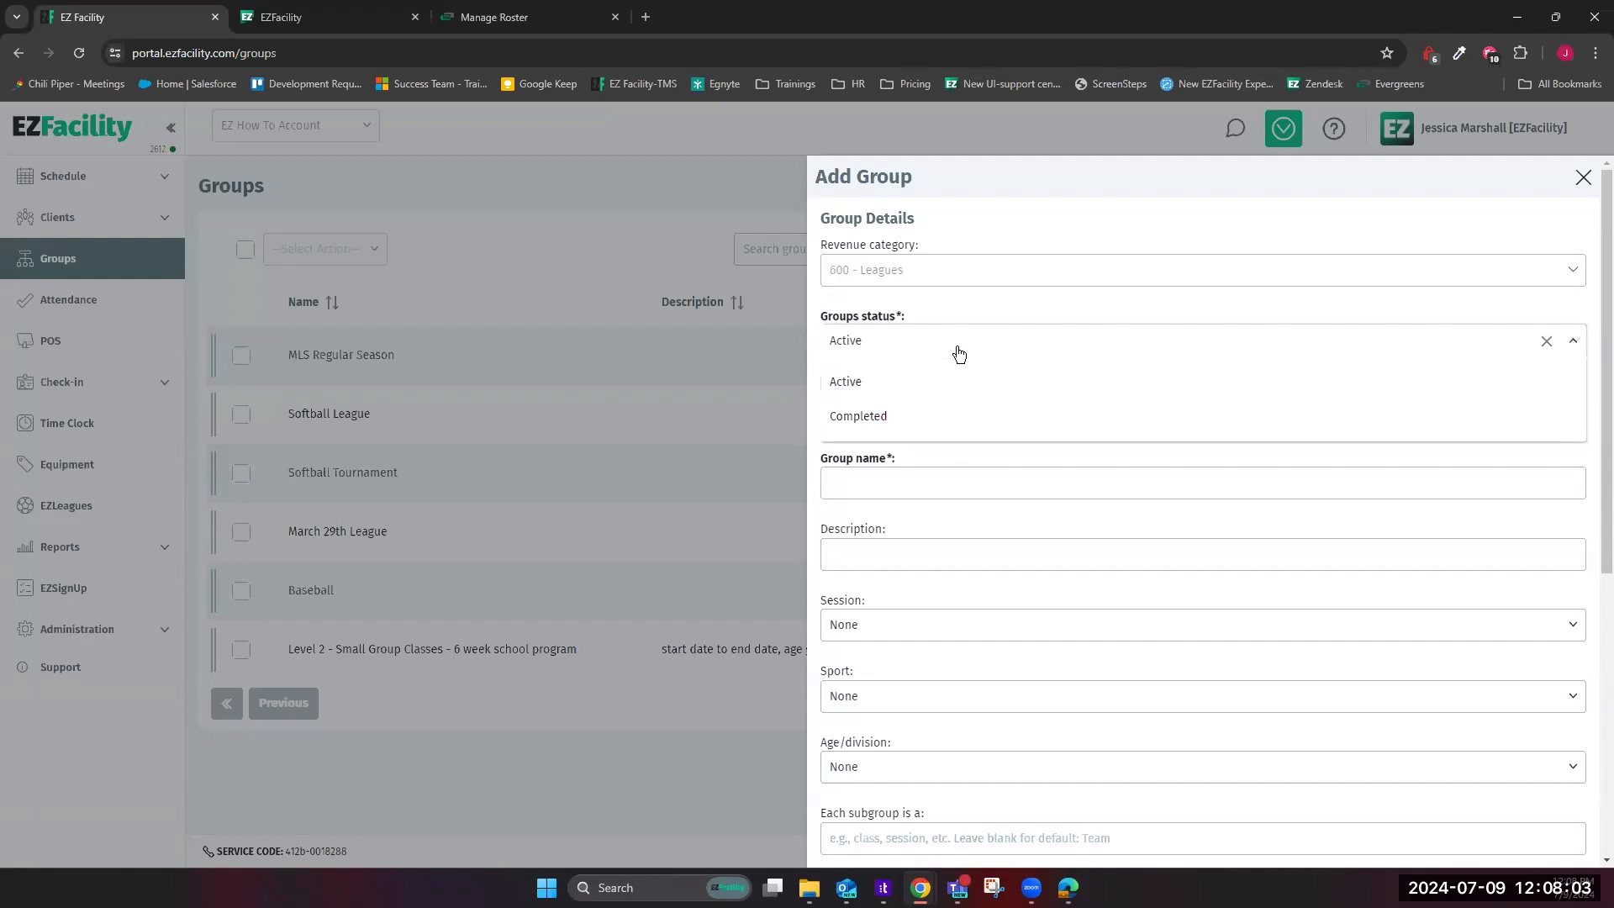
{"action": "left_click", "coordinate": [948, 344]}
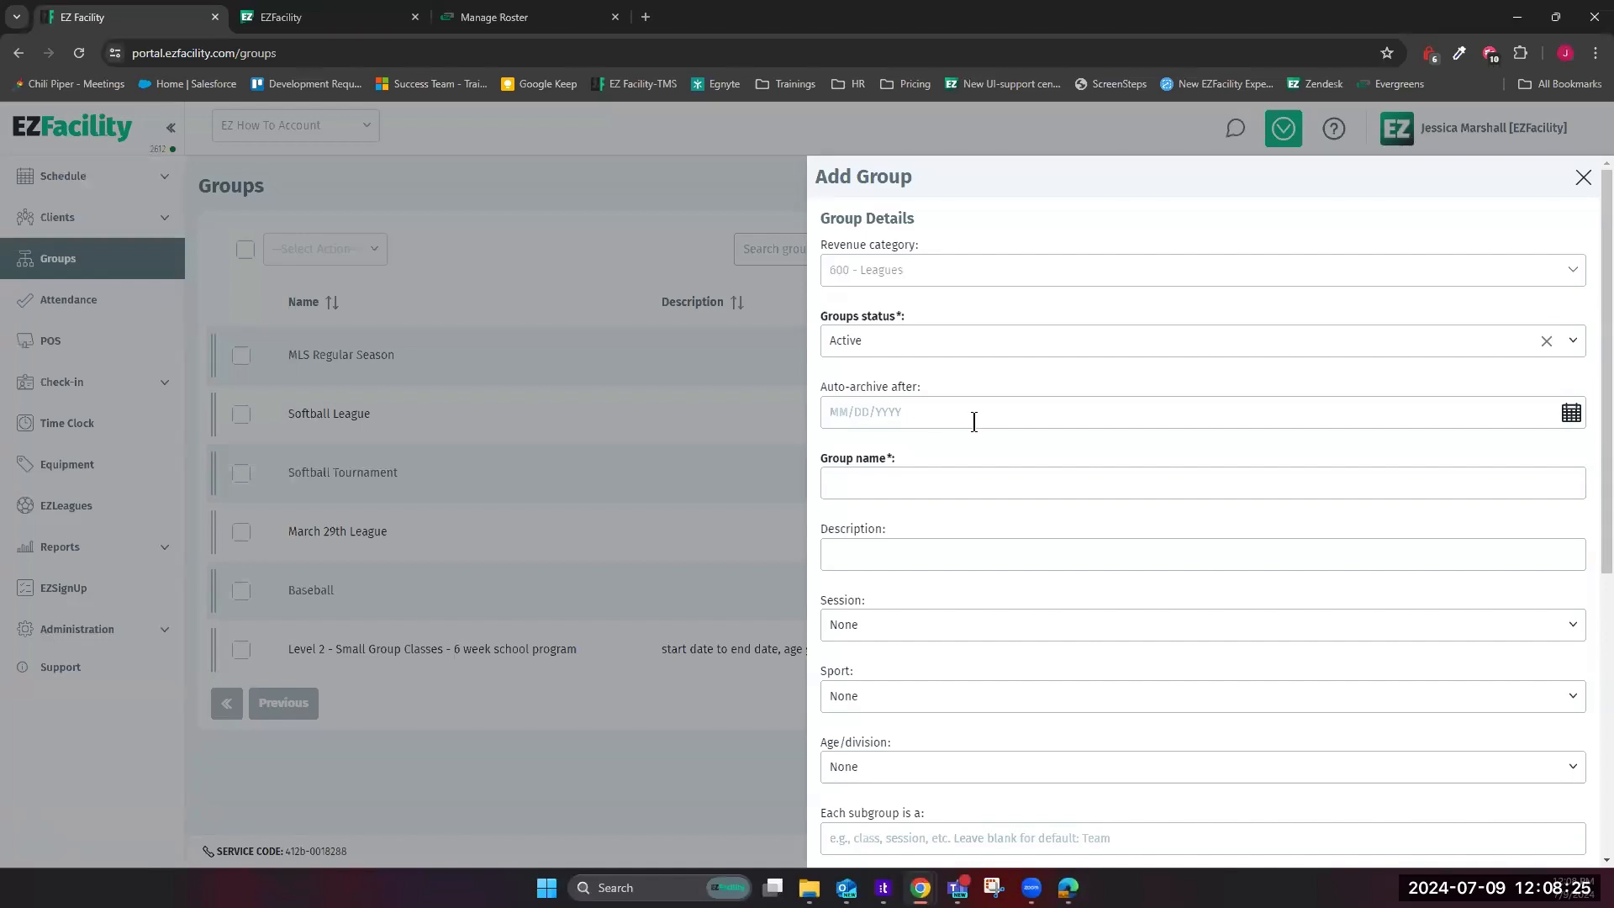
{"action": "scroll", "coordinate": [950, 441], "scroll_direction": "down", "scroll_amount": 1}
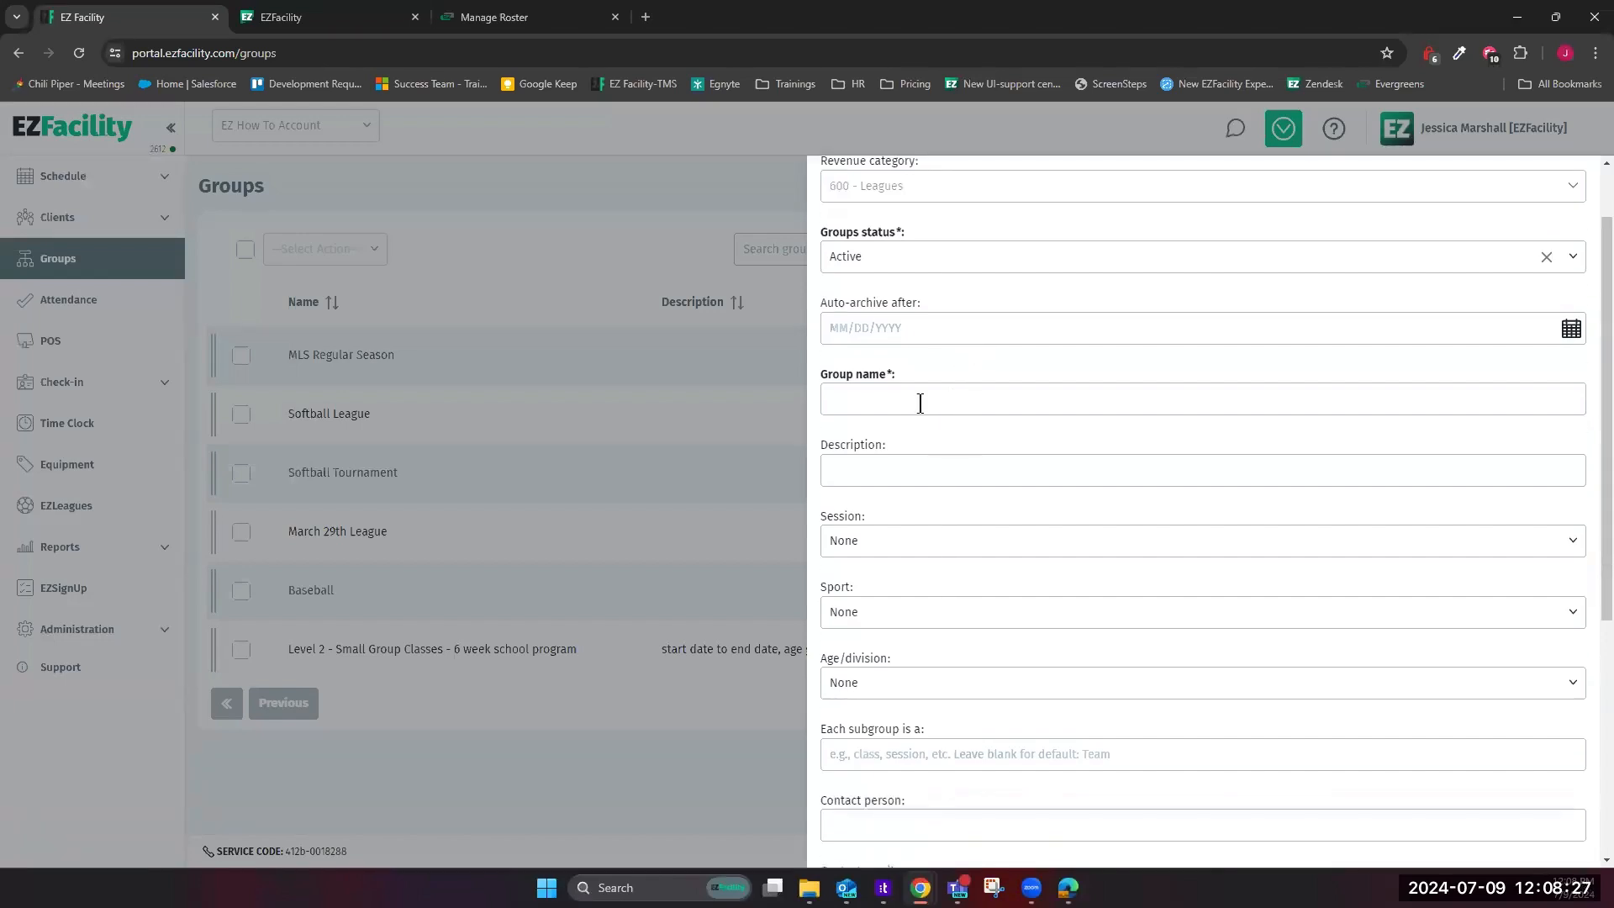
{"action": "left_click", "coordinate": [919, 402]}
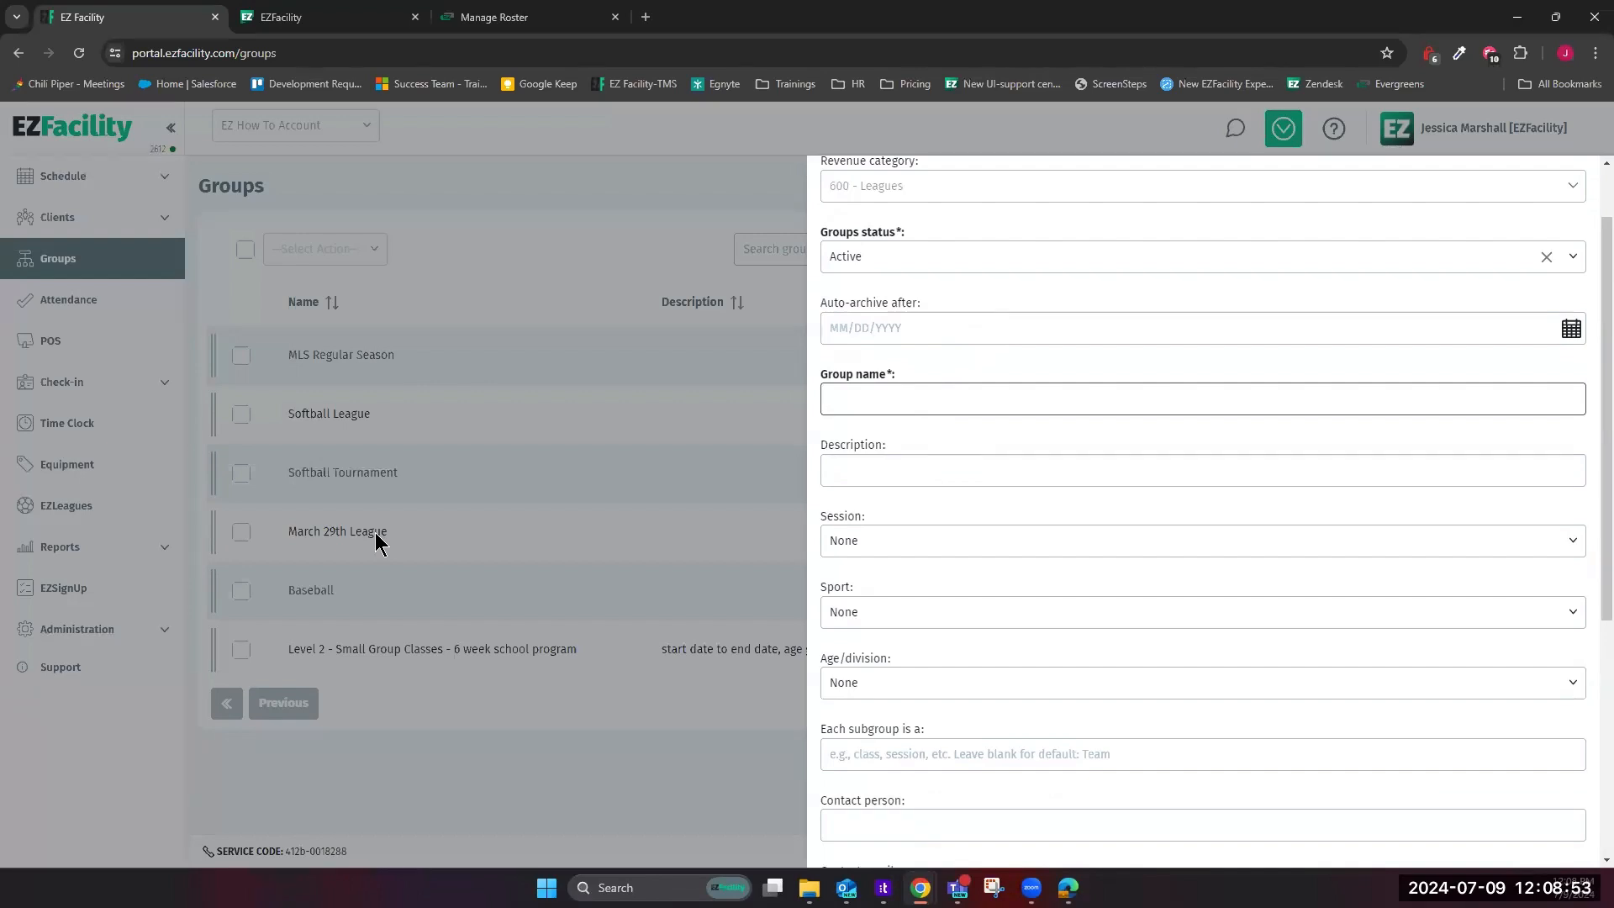
{"action": "left_click", "coordinate": [924, 469]}
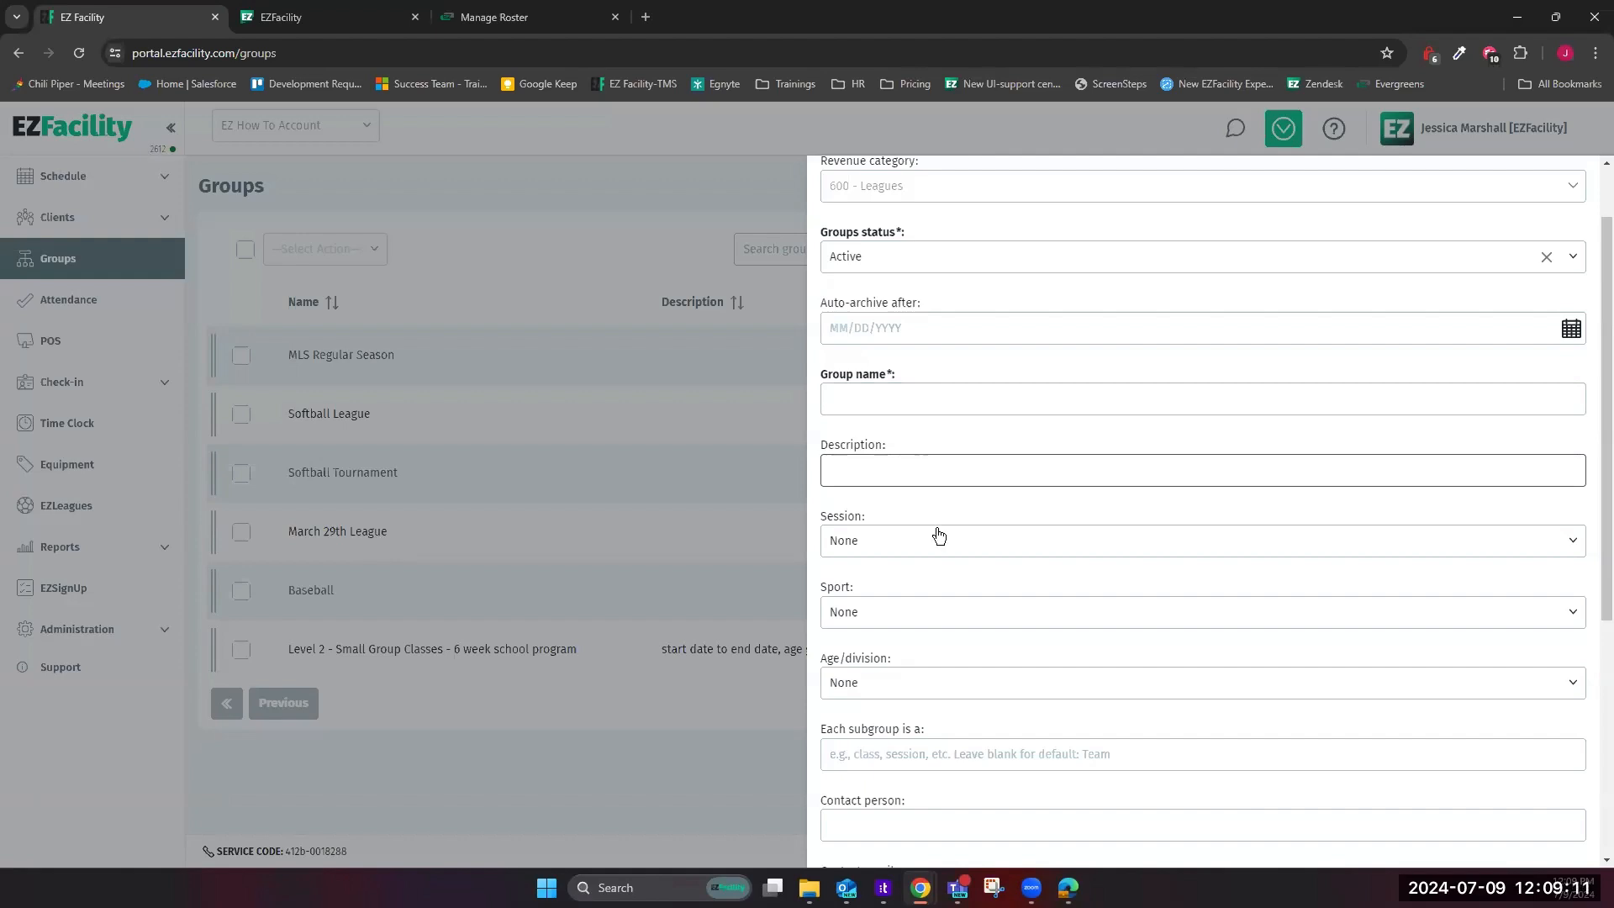
Create a new group session called Summer and assign it to the new group
{"action": "scroll", "coordinate": [967, 535], "scroll_direction": "down", "scroll_amount": 1}
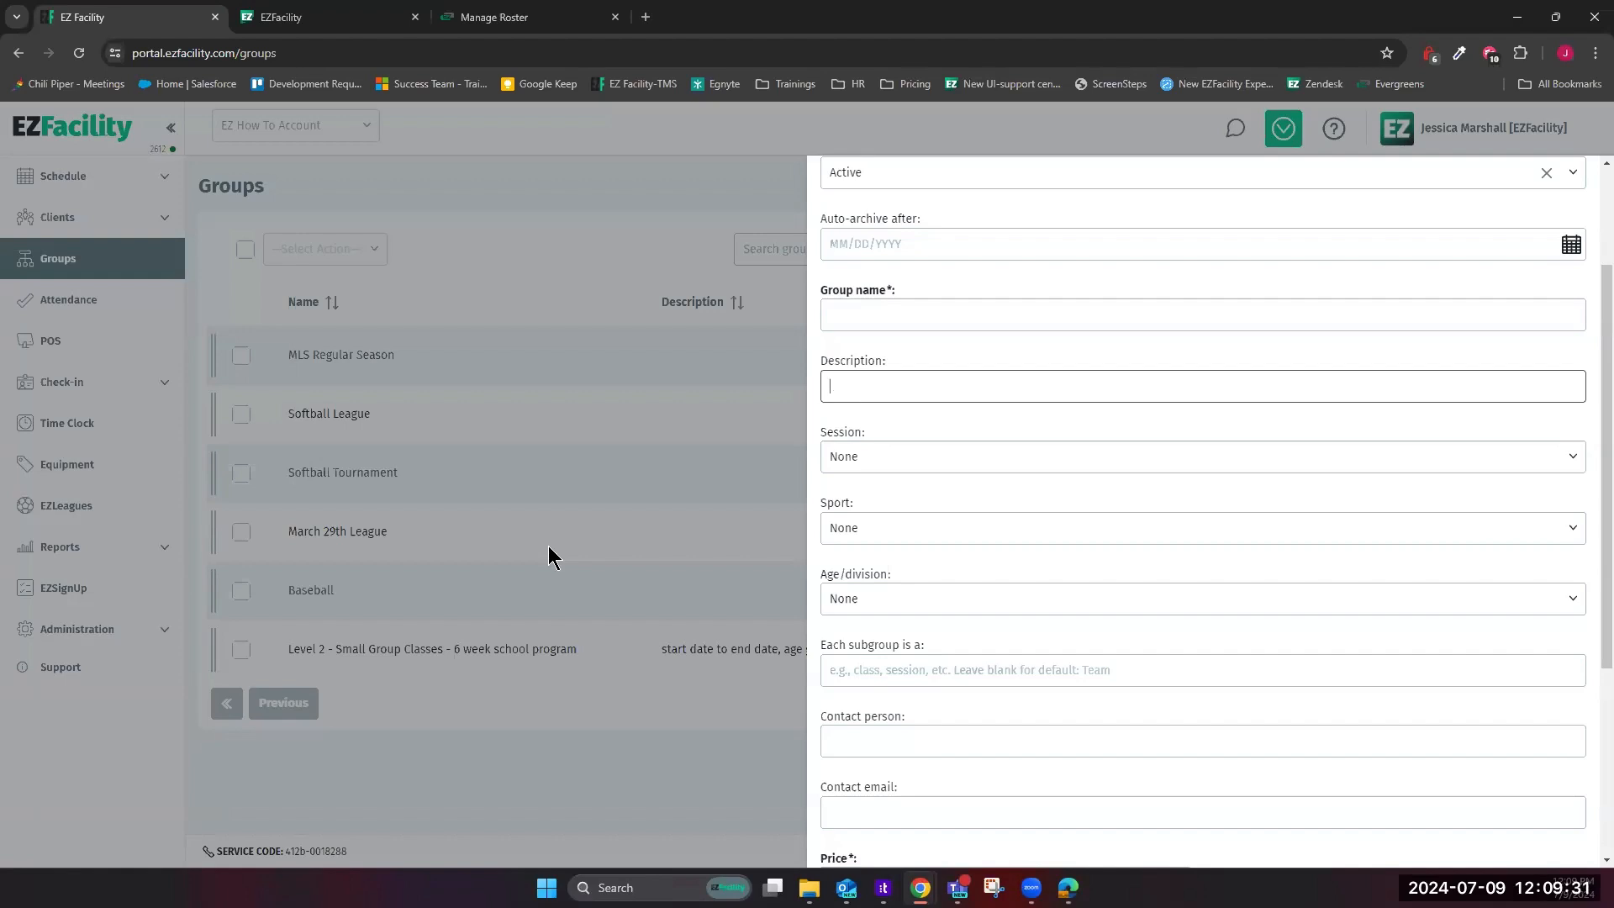
{"action": "left_click", "coordinate": [1059, 467]}
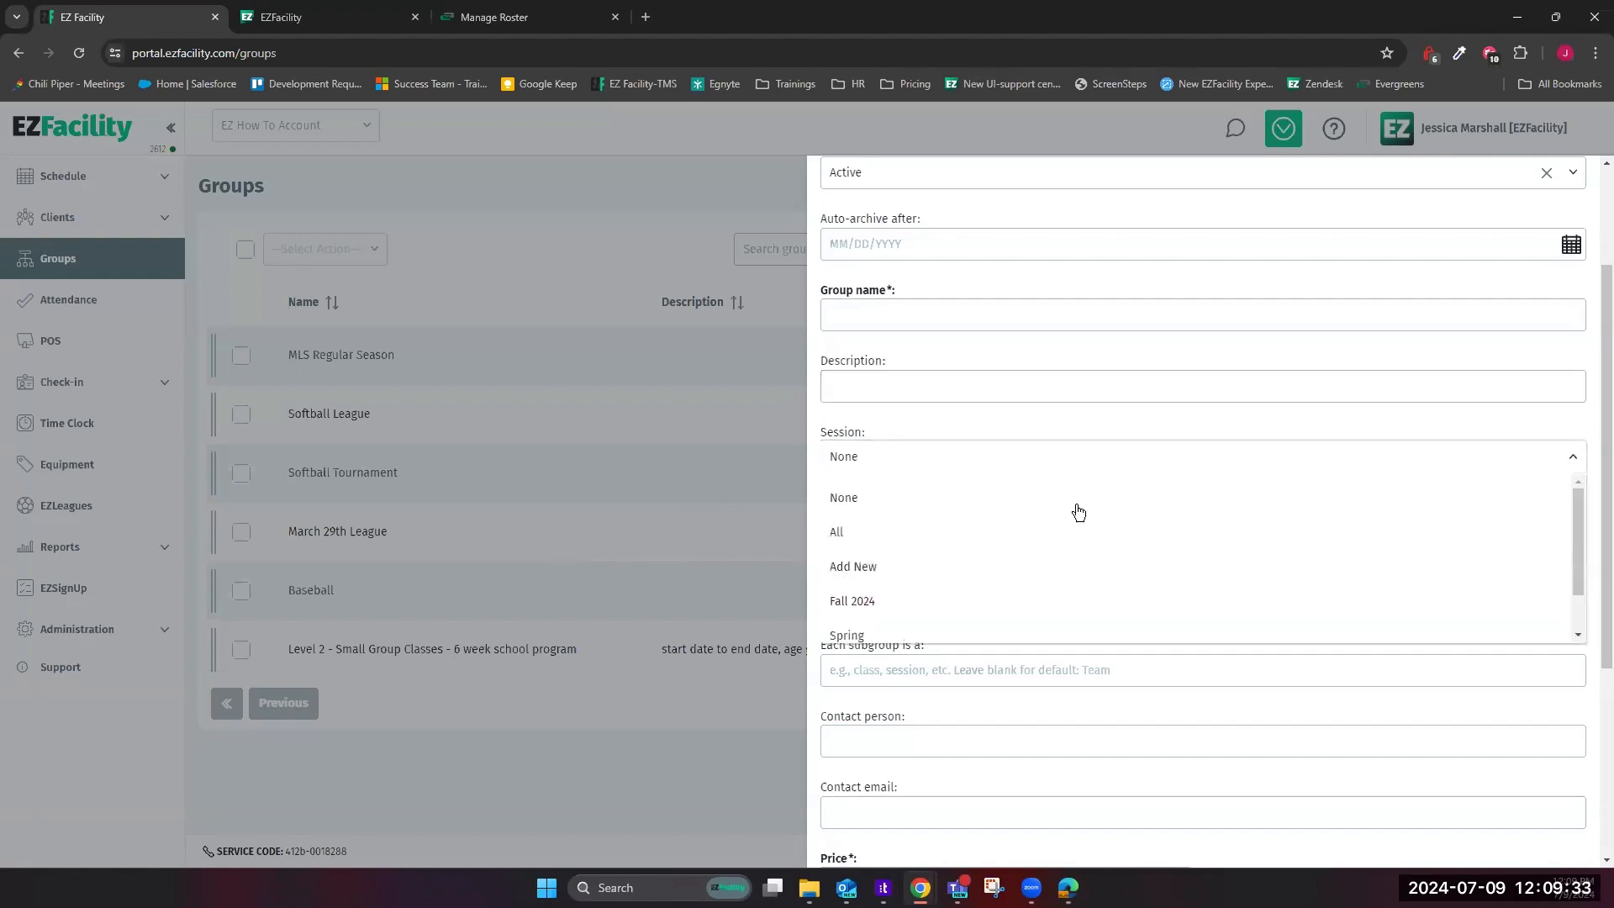
{"action": "scroll", "coordinate": [1068, 471], "scroll_direction": "down", "scroll_amount": 3}
{"action": "left_click", "coordinate": [992, 210]}
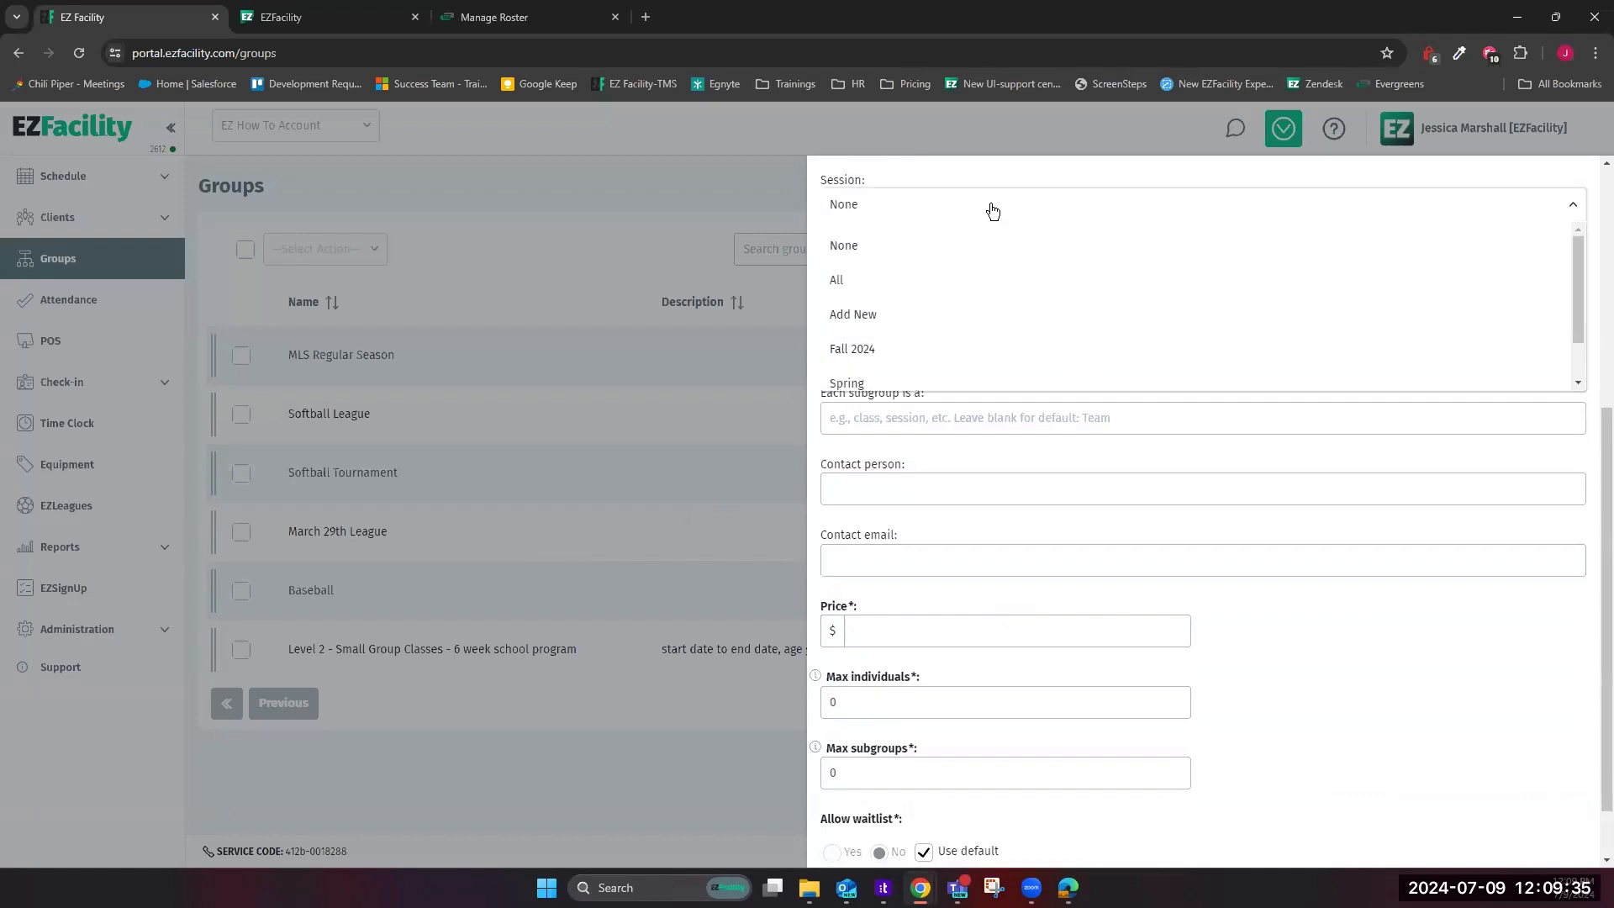
{"action": "left_click_drag", "start_coordinate": [1578, 267], "coordinate": [1579, 307]}
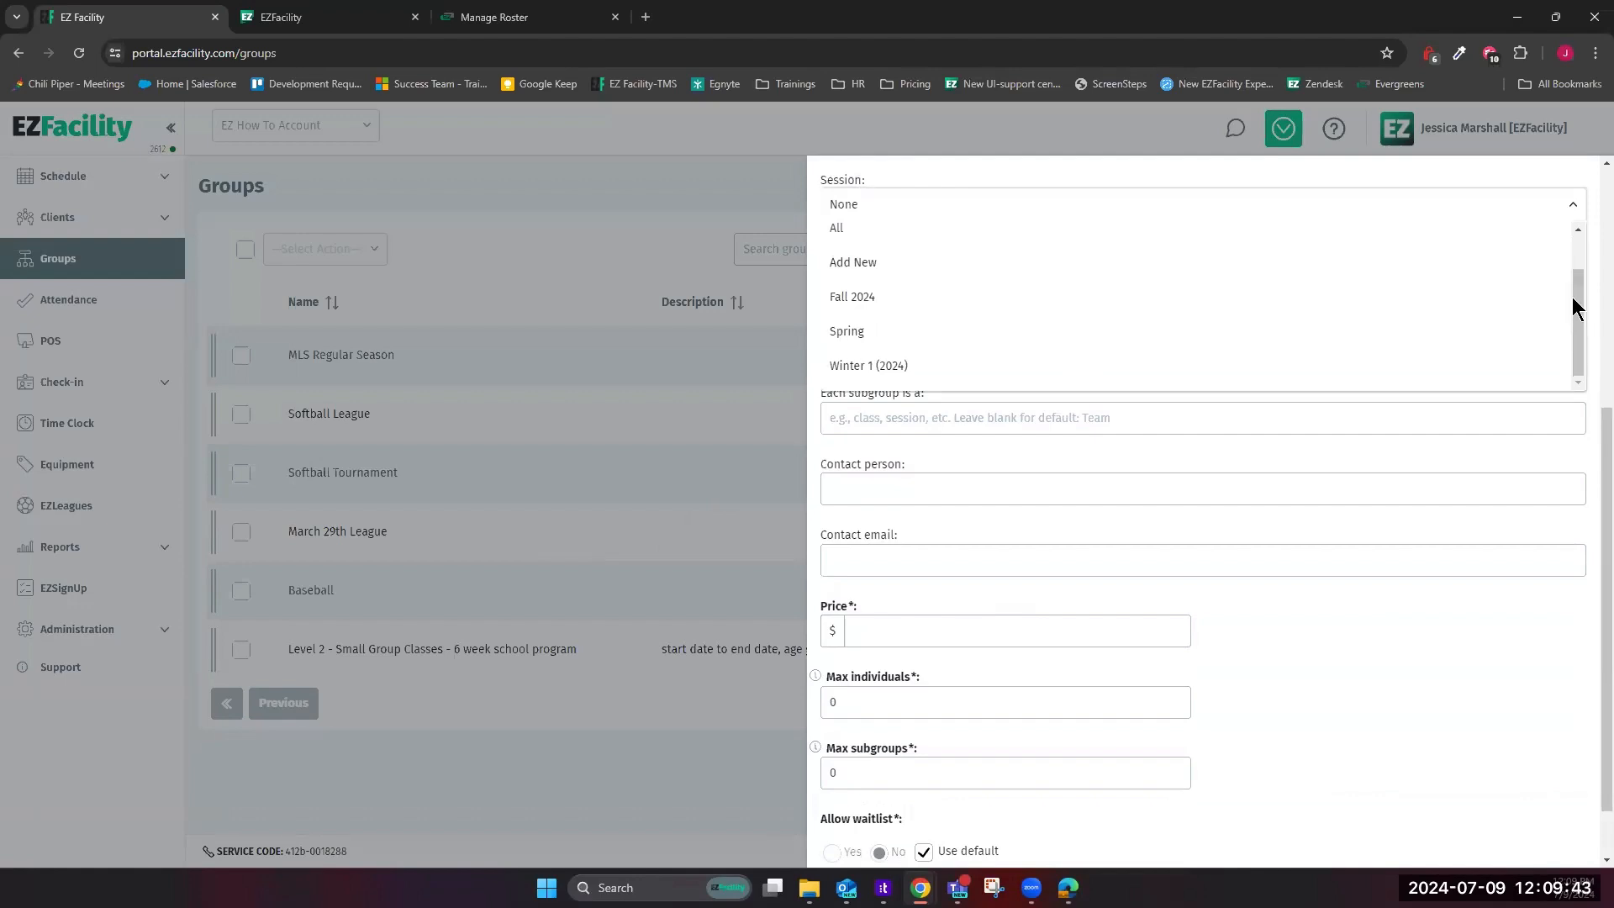
{"action": "left_click", "coordinate": [875, 261]}
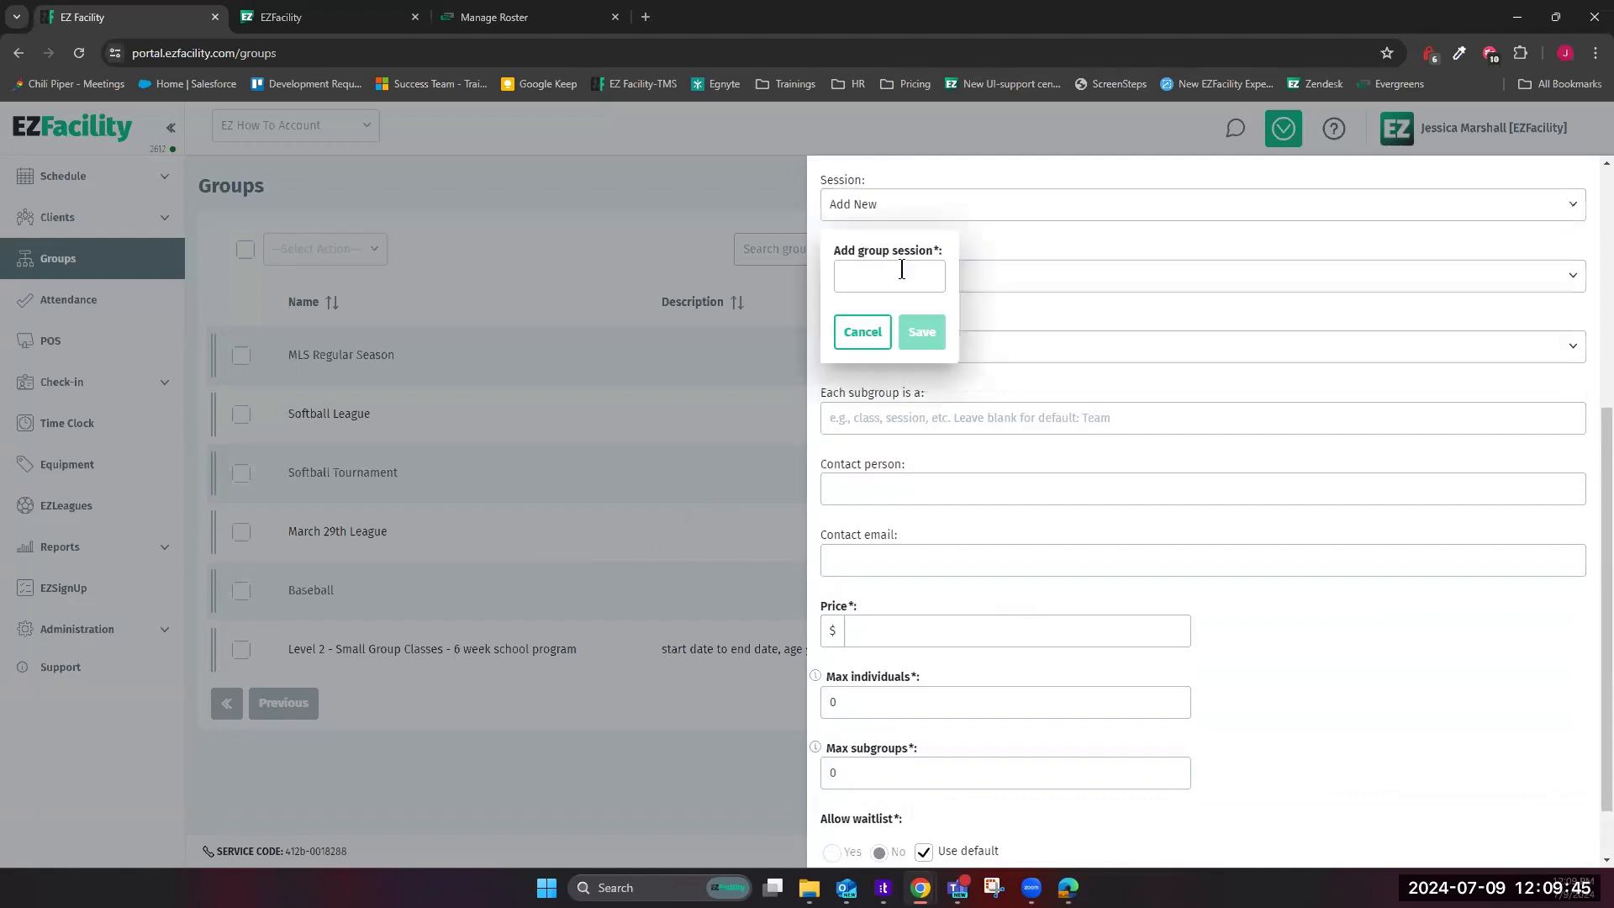
{"action": "left_click", "coordinate": [907, 275]}
{"action": "type", "text": "Summer"}
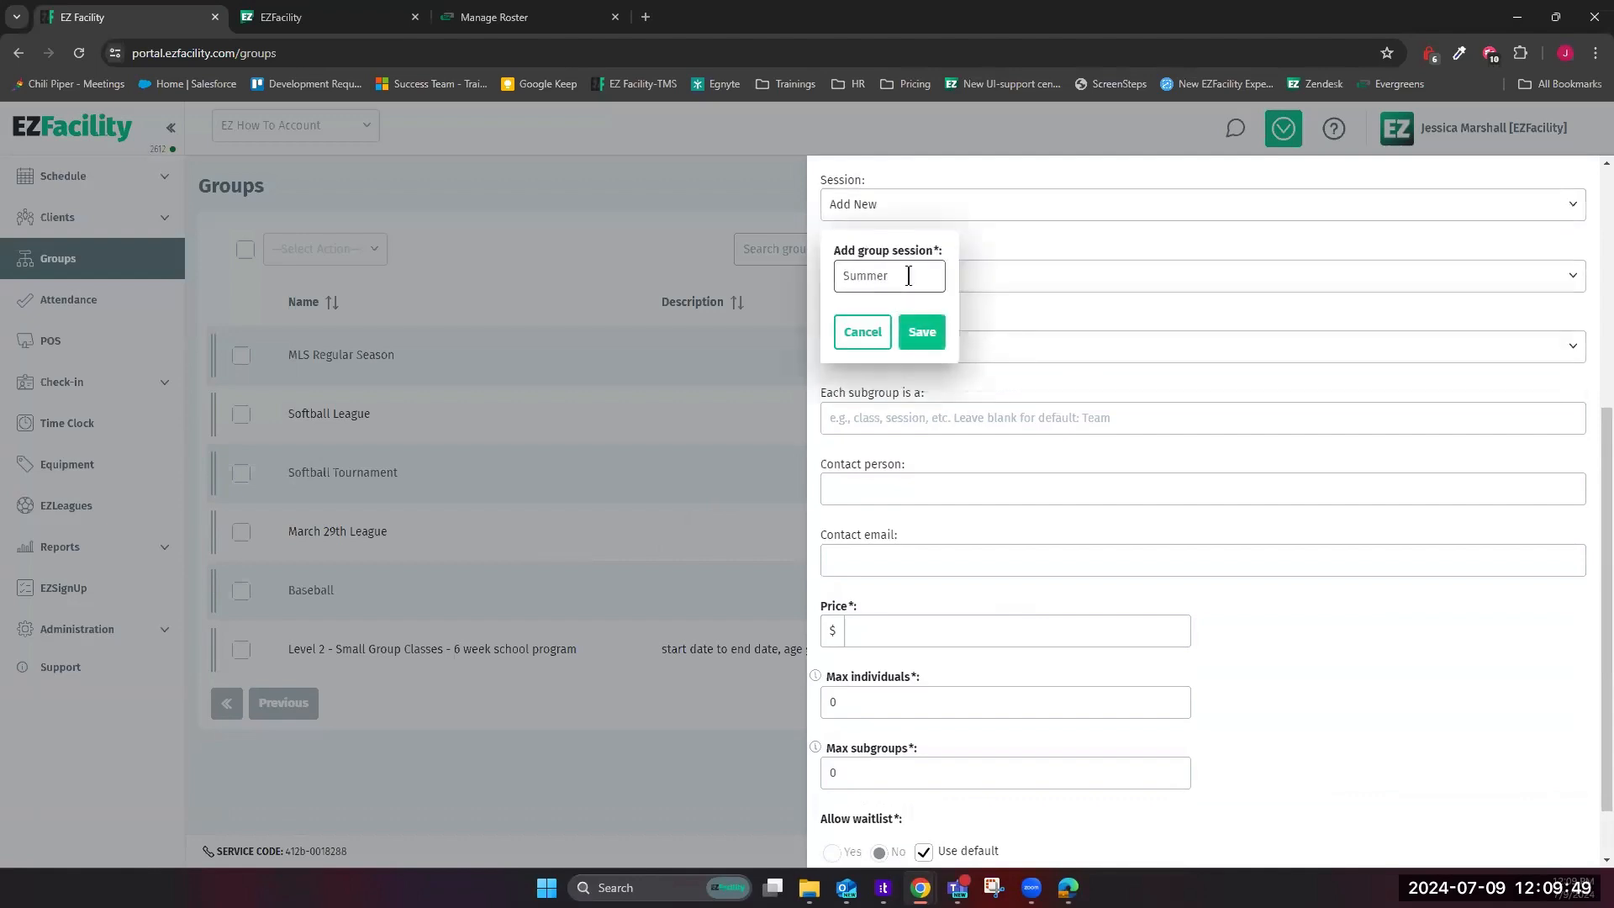
{"action": "left_click", "coordinate": [940, 333]}
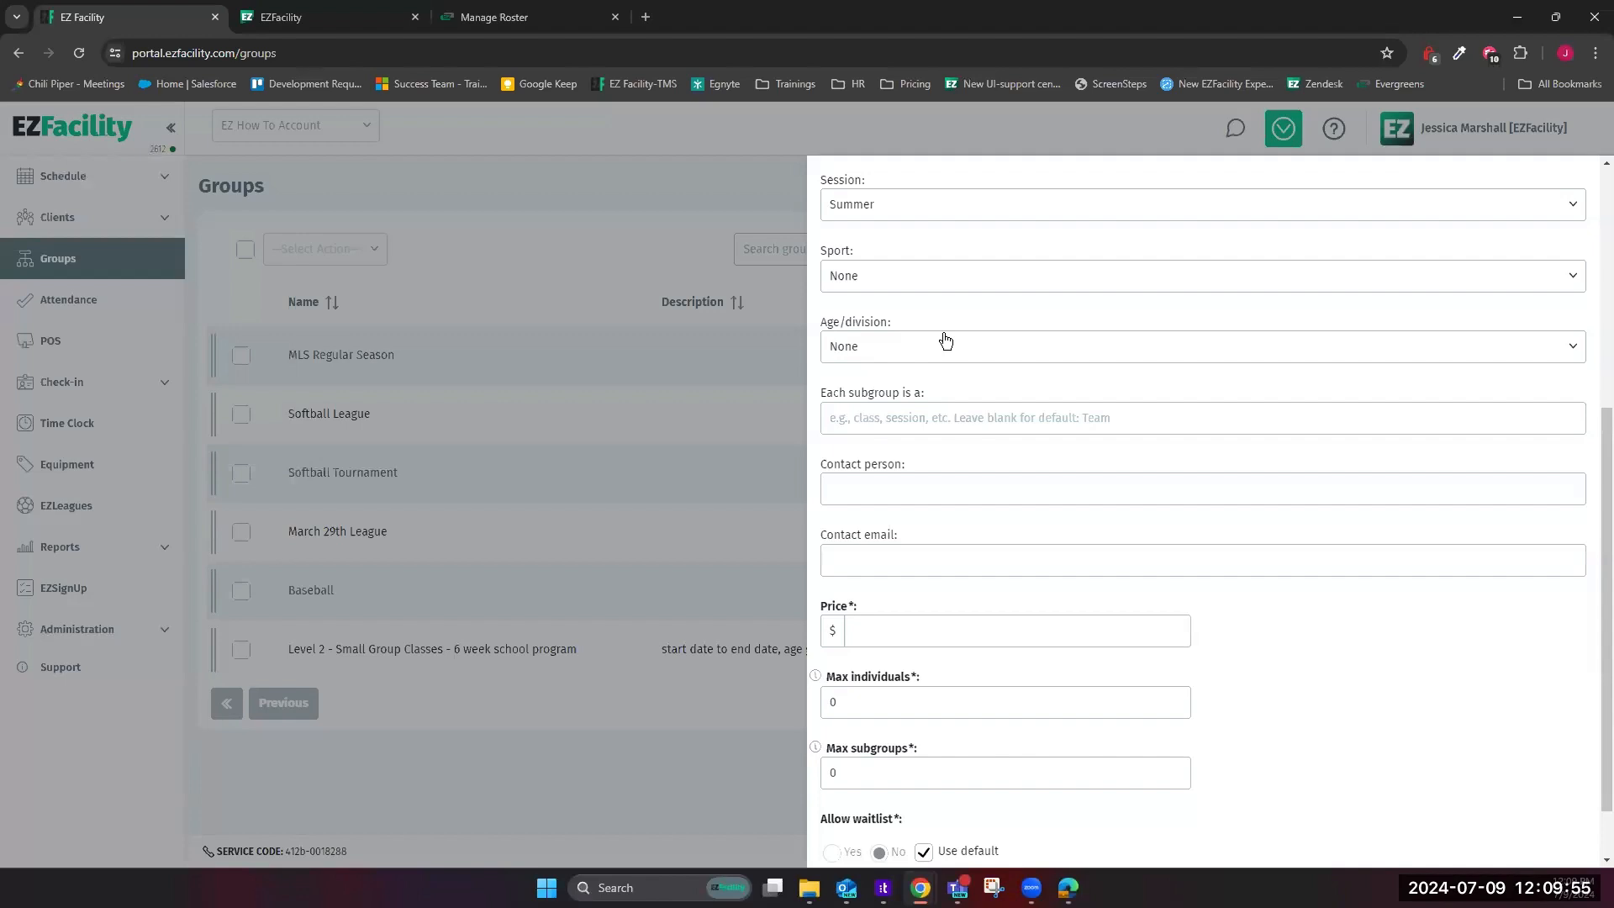
Review the sport and age/division choices for the new group, leaving both set to None
{"action": "left_click", "coordinate": [955, 283]}
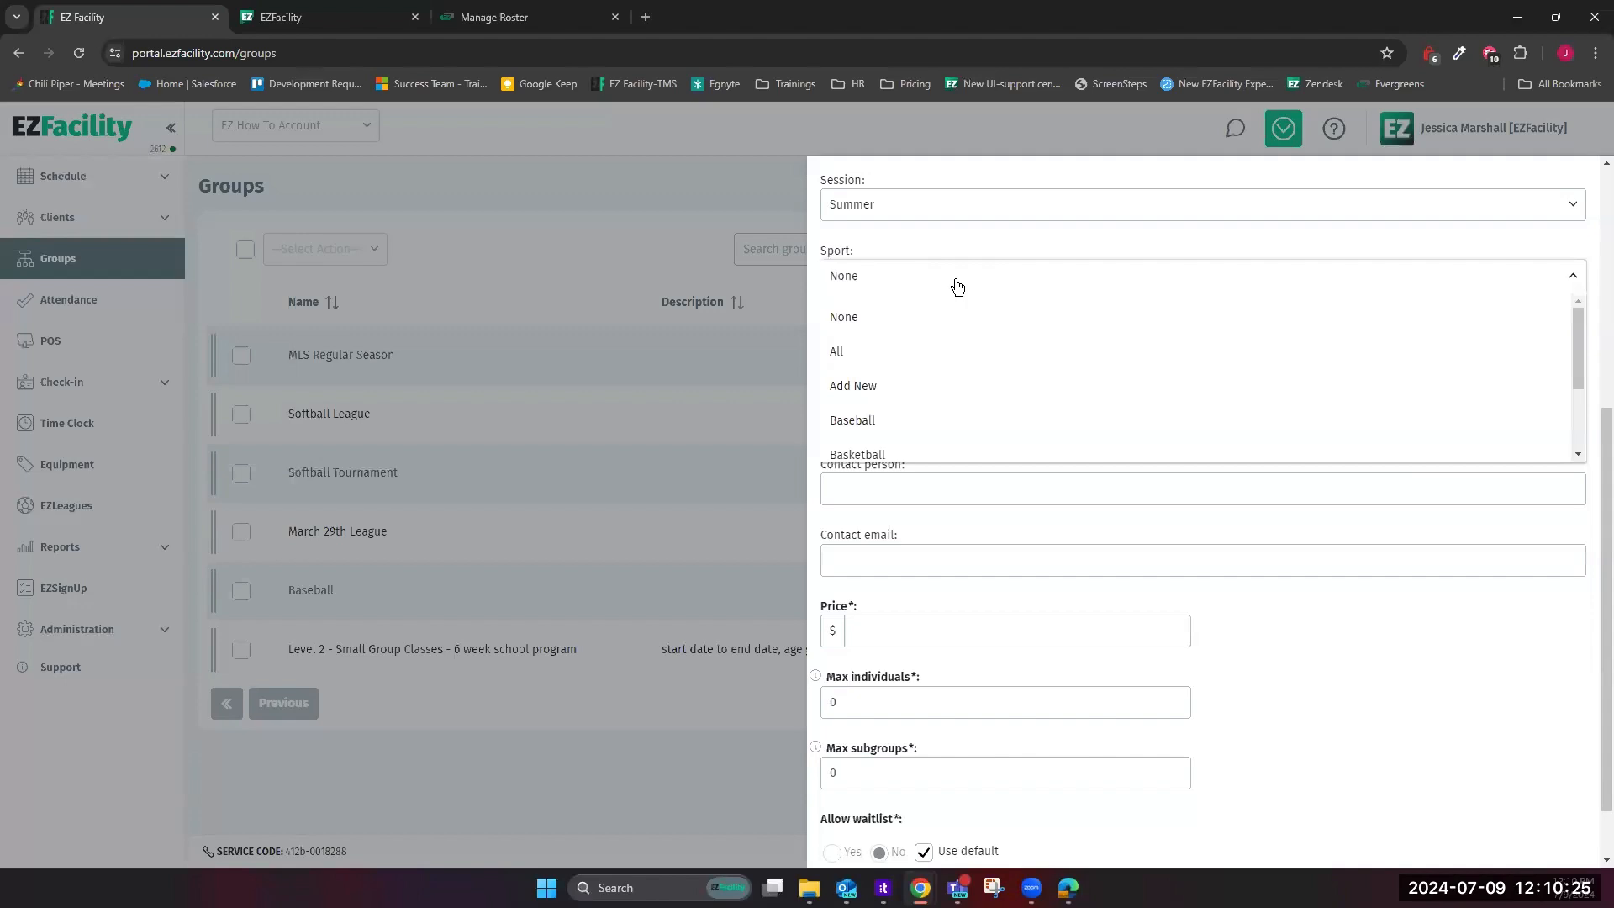
{"action": "left_click", "coordinate": [956, 287]}
{"action": "left_click", "coordinate": [933, 362]}
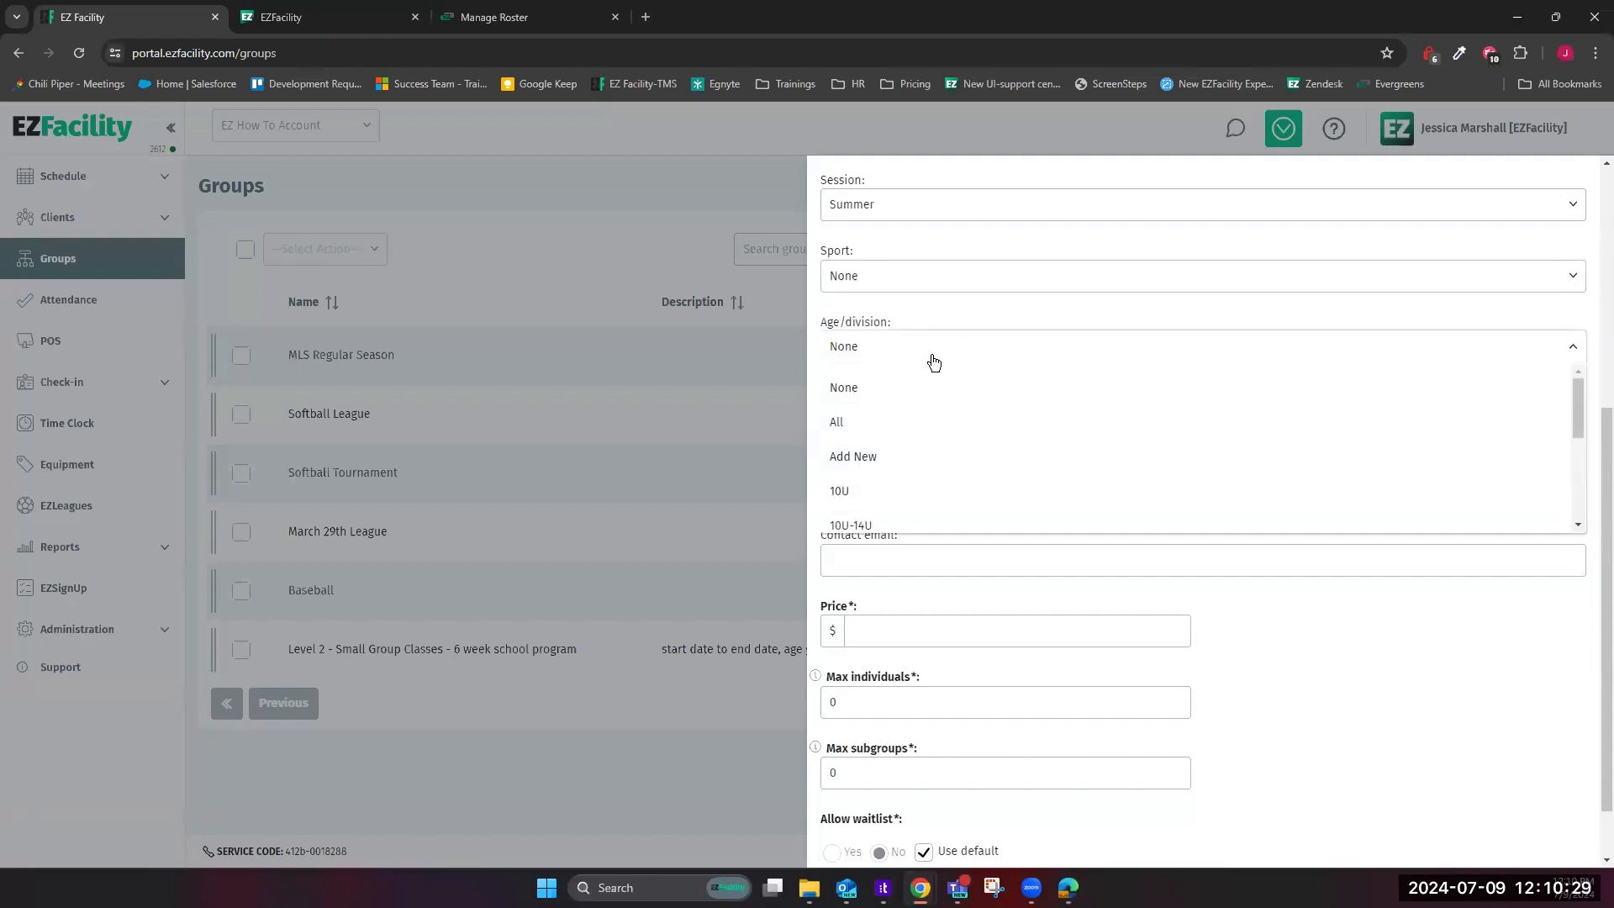
{"action": "left_click_drag", "start_coordinate": [1577, 421], "coordinate": [1577, 455]}
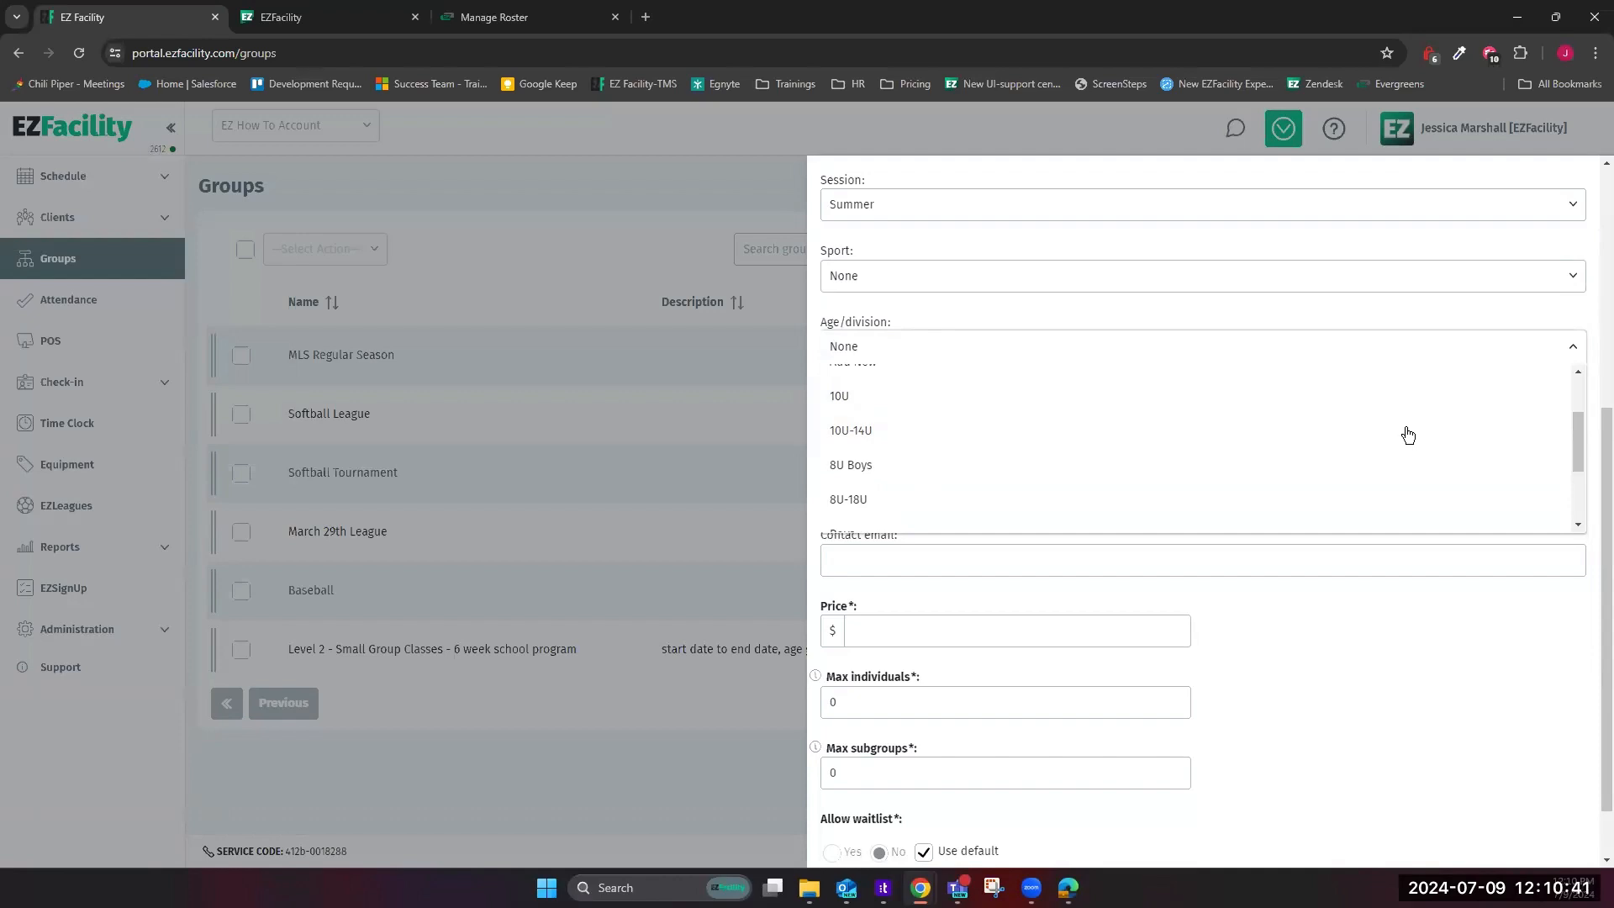
{"action": "left_click", "coordinate": [1150, 359]}
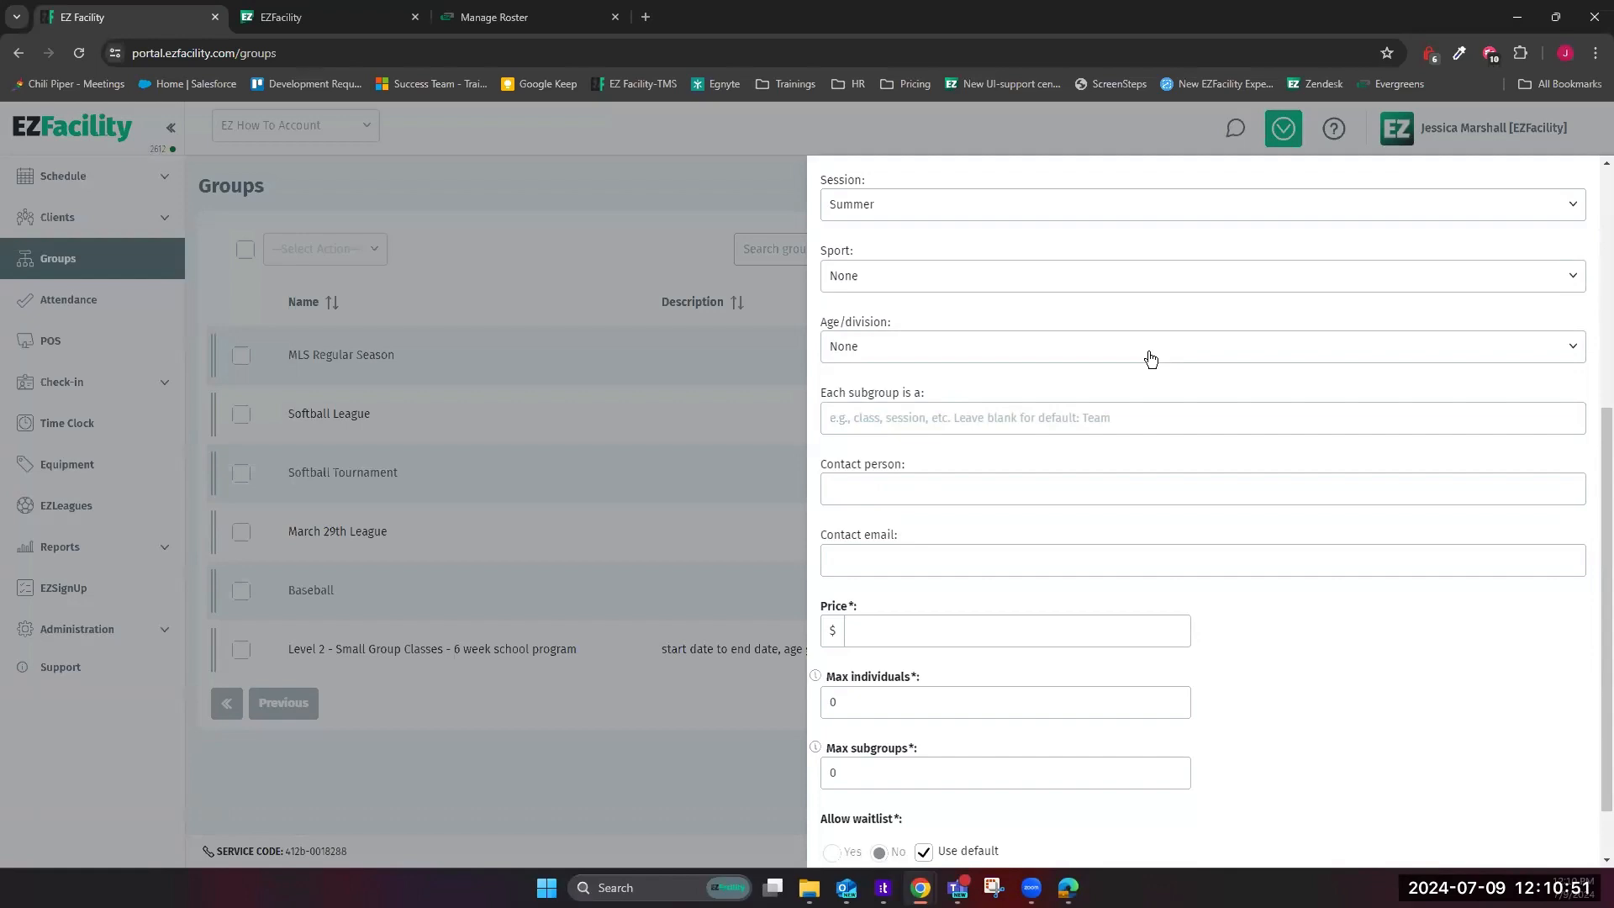
Review the new group's maximum individuals and subgroups fields, and override the default waitlist setting to allow a waitlist
{"action": "scroll", "coordinate": [1153, 353], "scroll_direction": "down", "scroll_amount": 2}
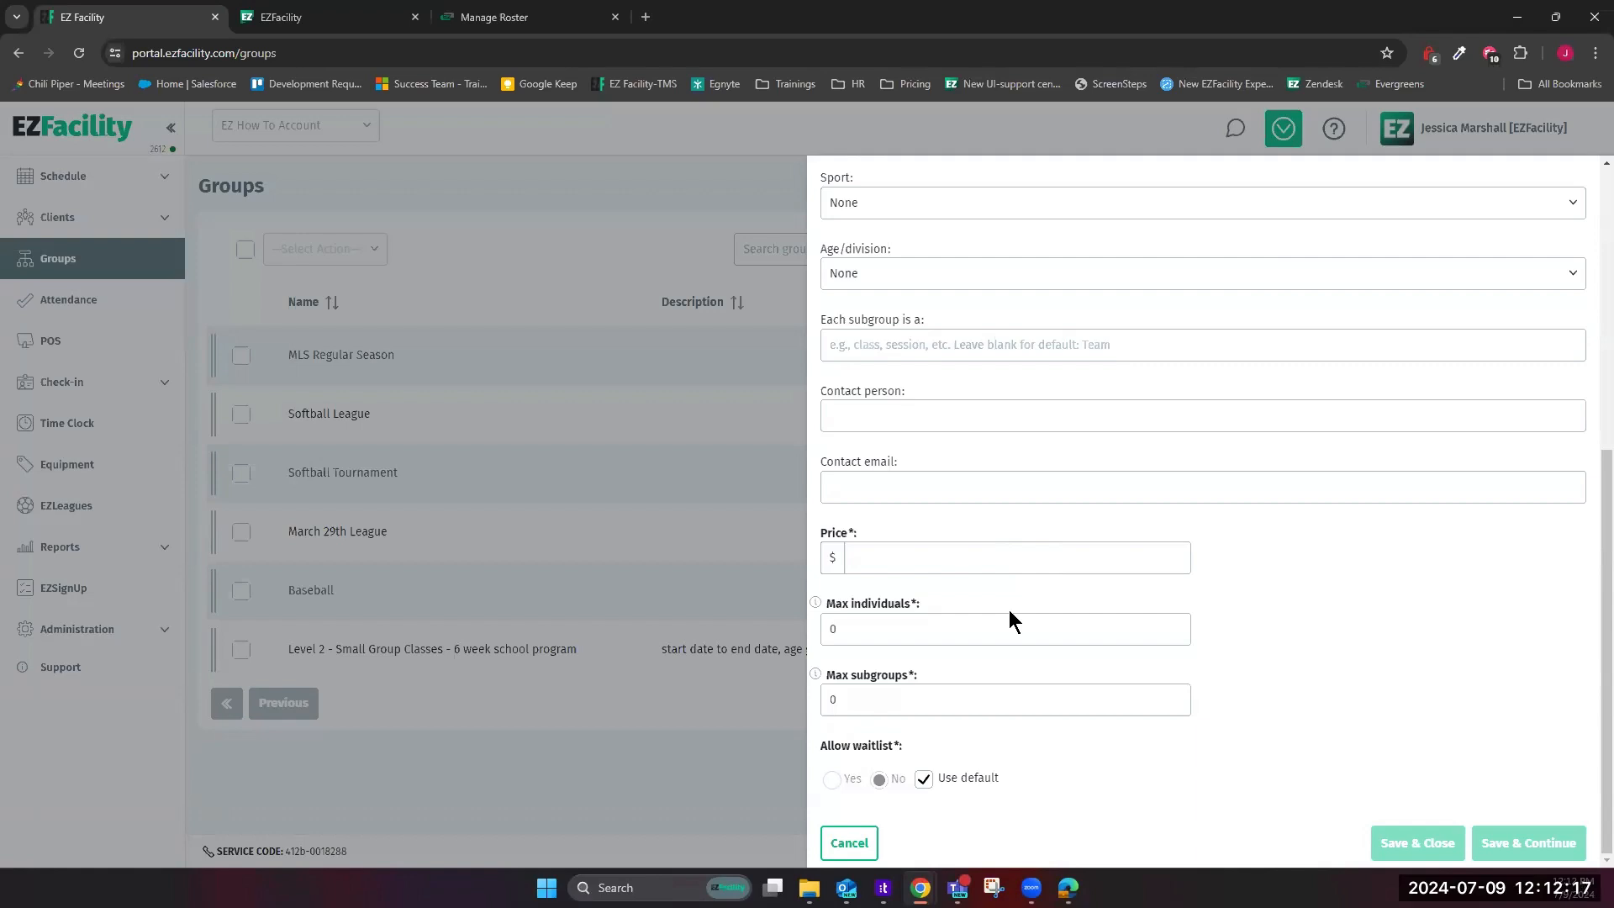
{"action": "left_click", "coordinate": [891, 624]}
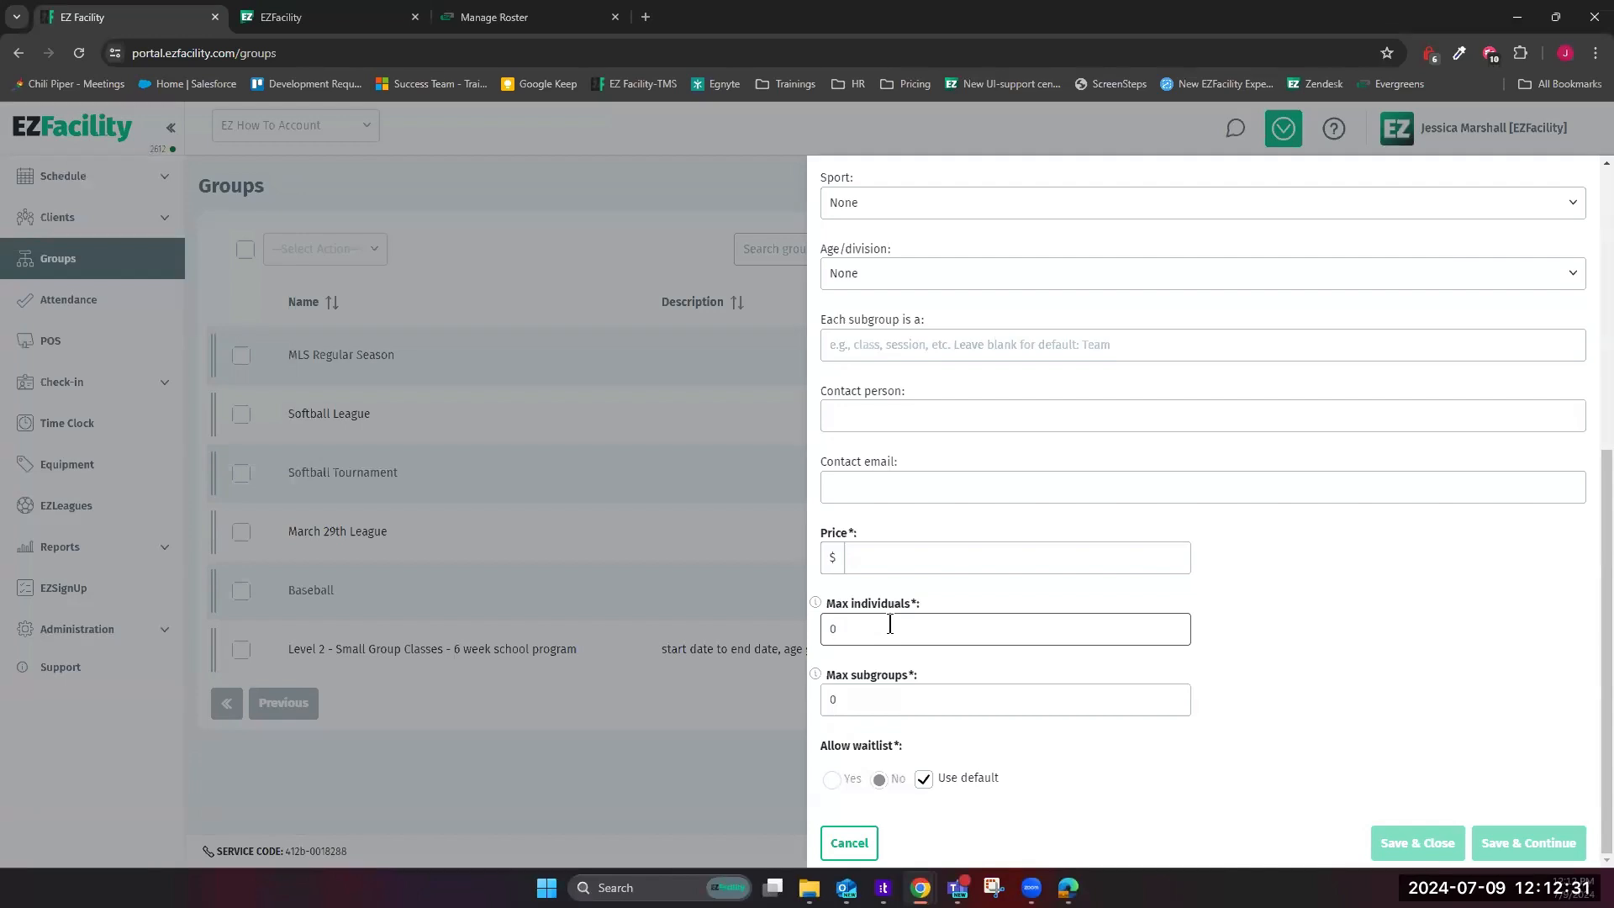
{"action": "left_click", "coordinate": [944, 704]}
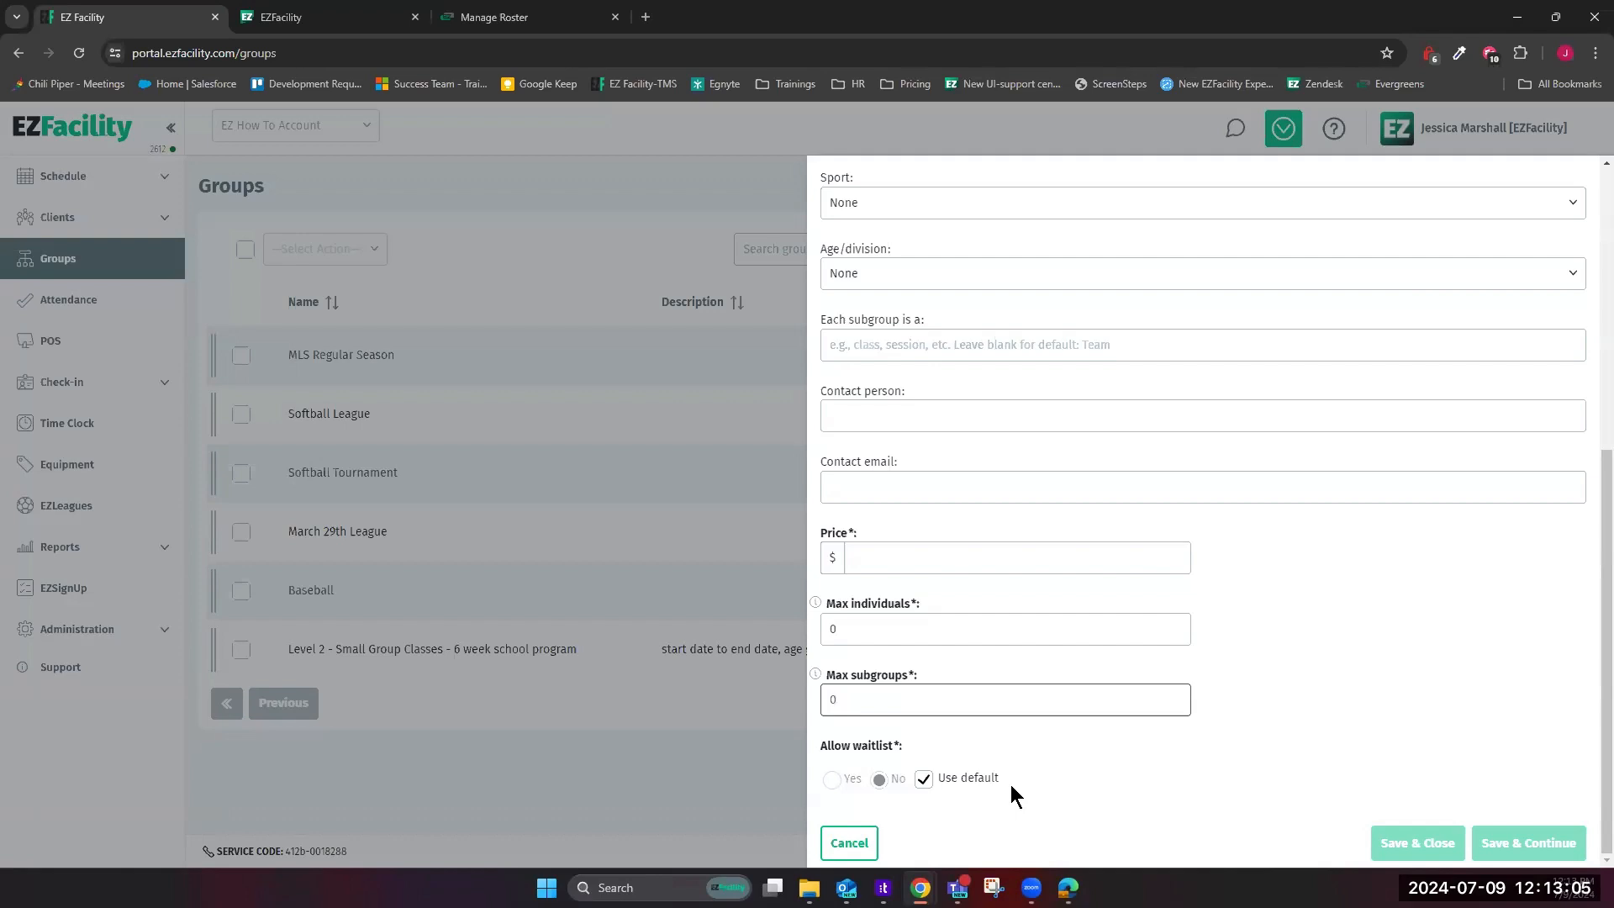
{"action": "left_click", "coordinate": [925, 779]}
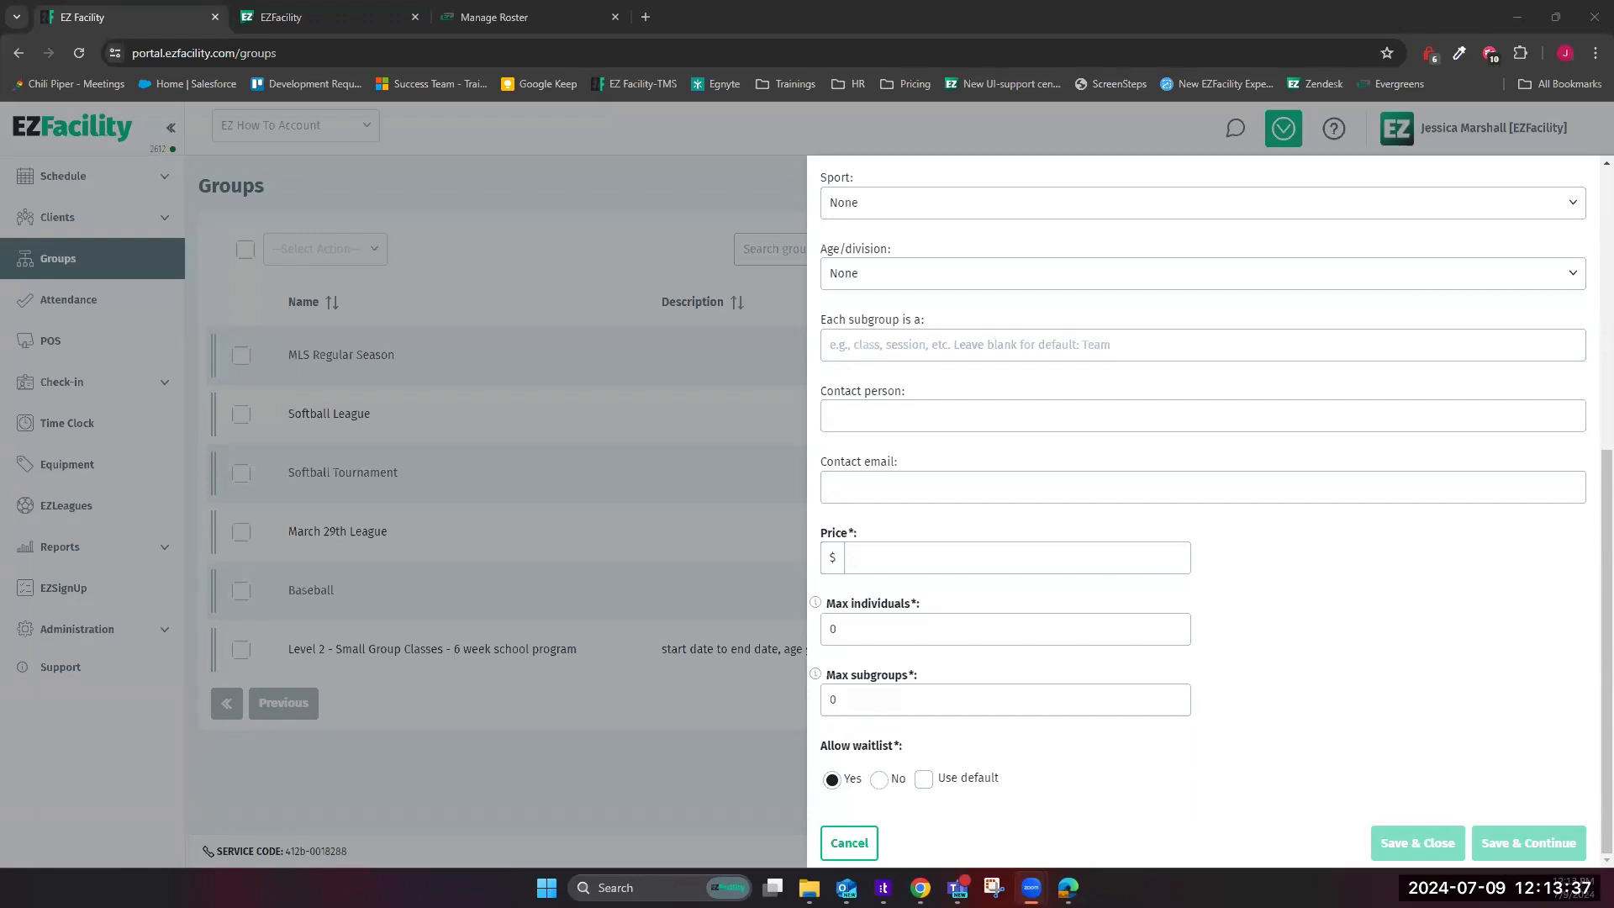
Close the new group form and discard its unsaved entries
{"action": "scroll", "coordinate": [1401, 462], "scroll_direction": "up", "scroll_amount": 5}
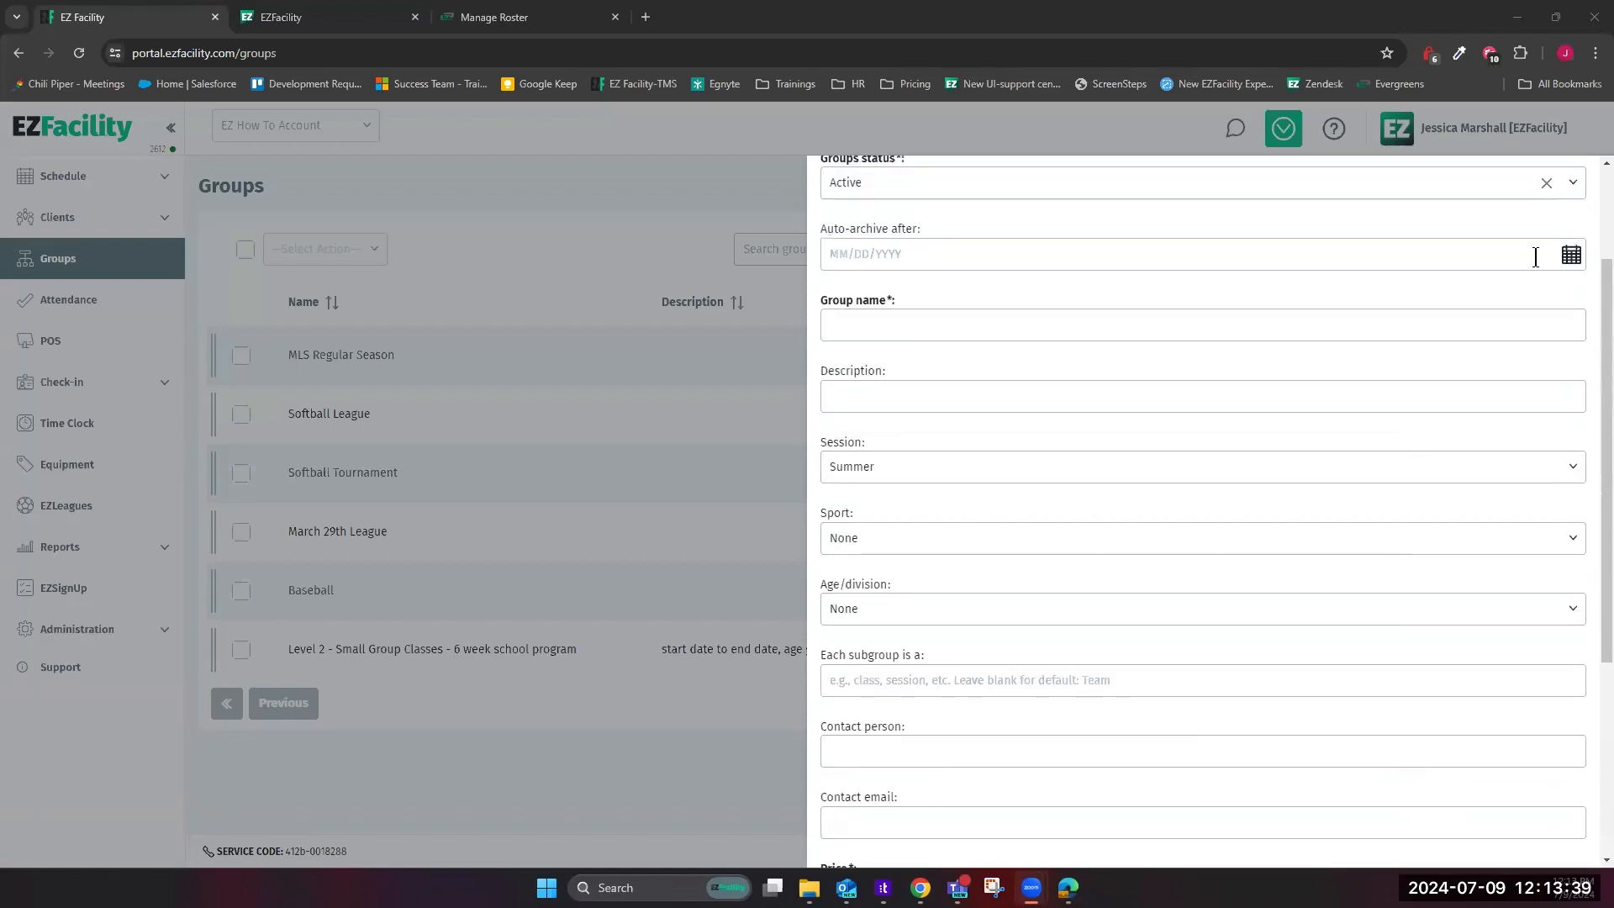
{"action": "scroll", "coordinate": [1563, 224], "scroll_direction": "up", "scroll_amount": 1}
{"action": "left_click", "coordinate": [1582, 178]}
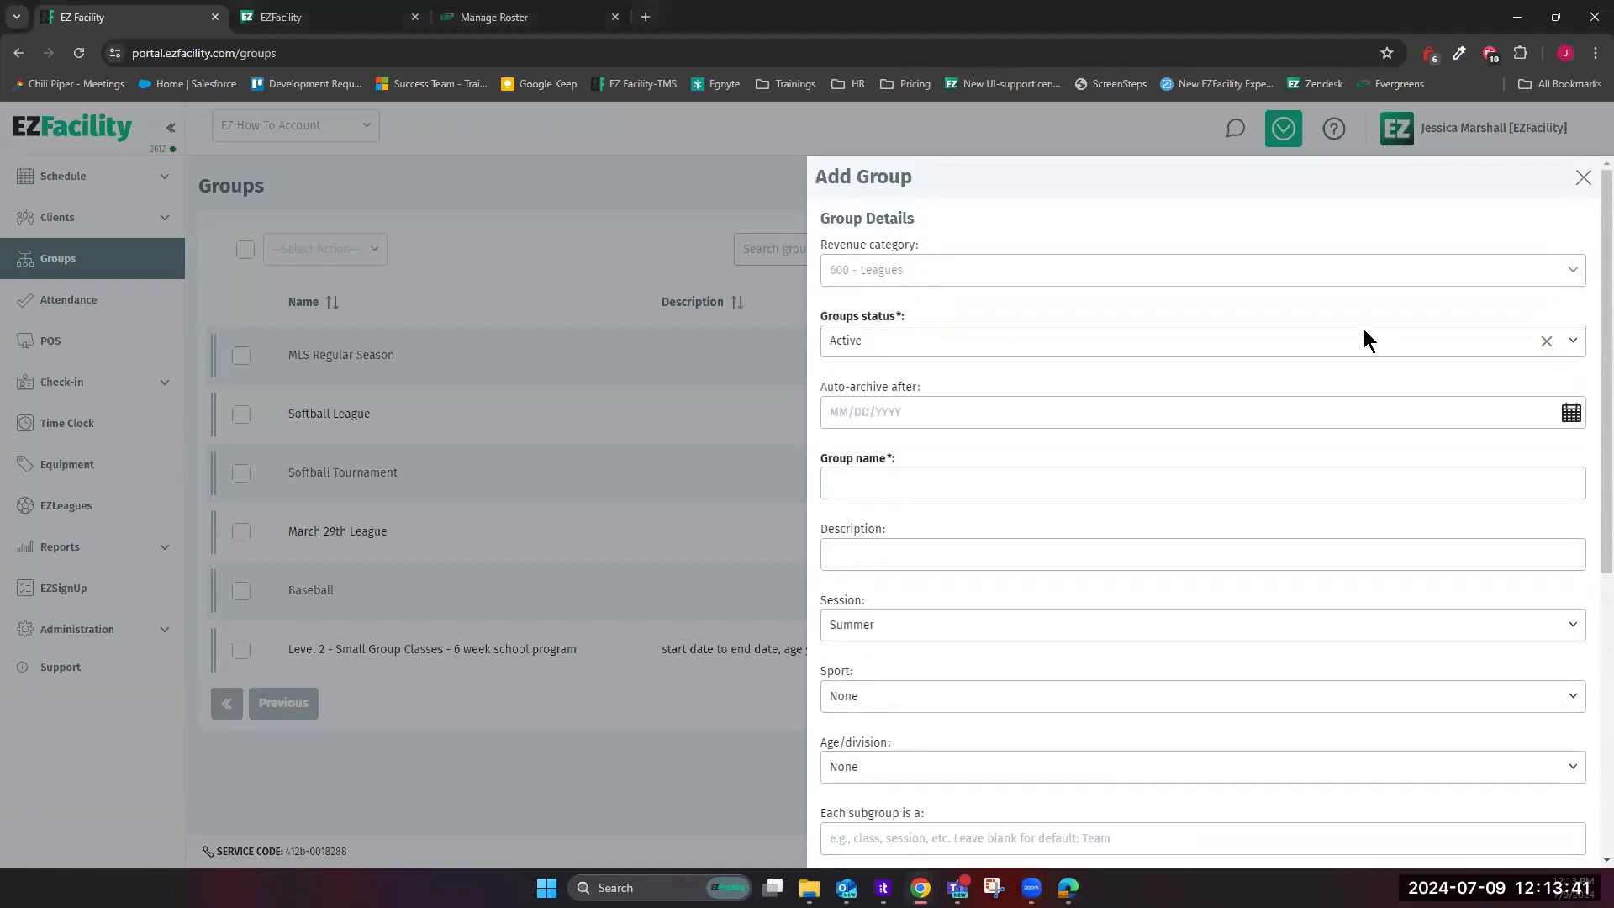
{"action": "left_click", "coordinate": [828, 535]}
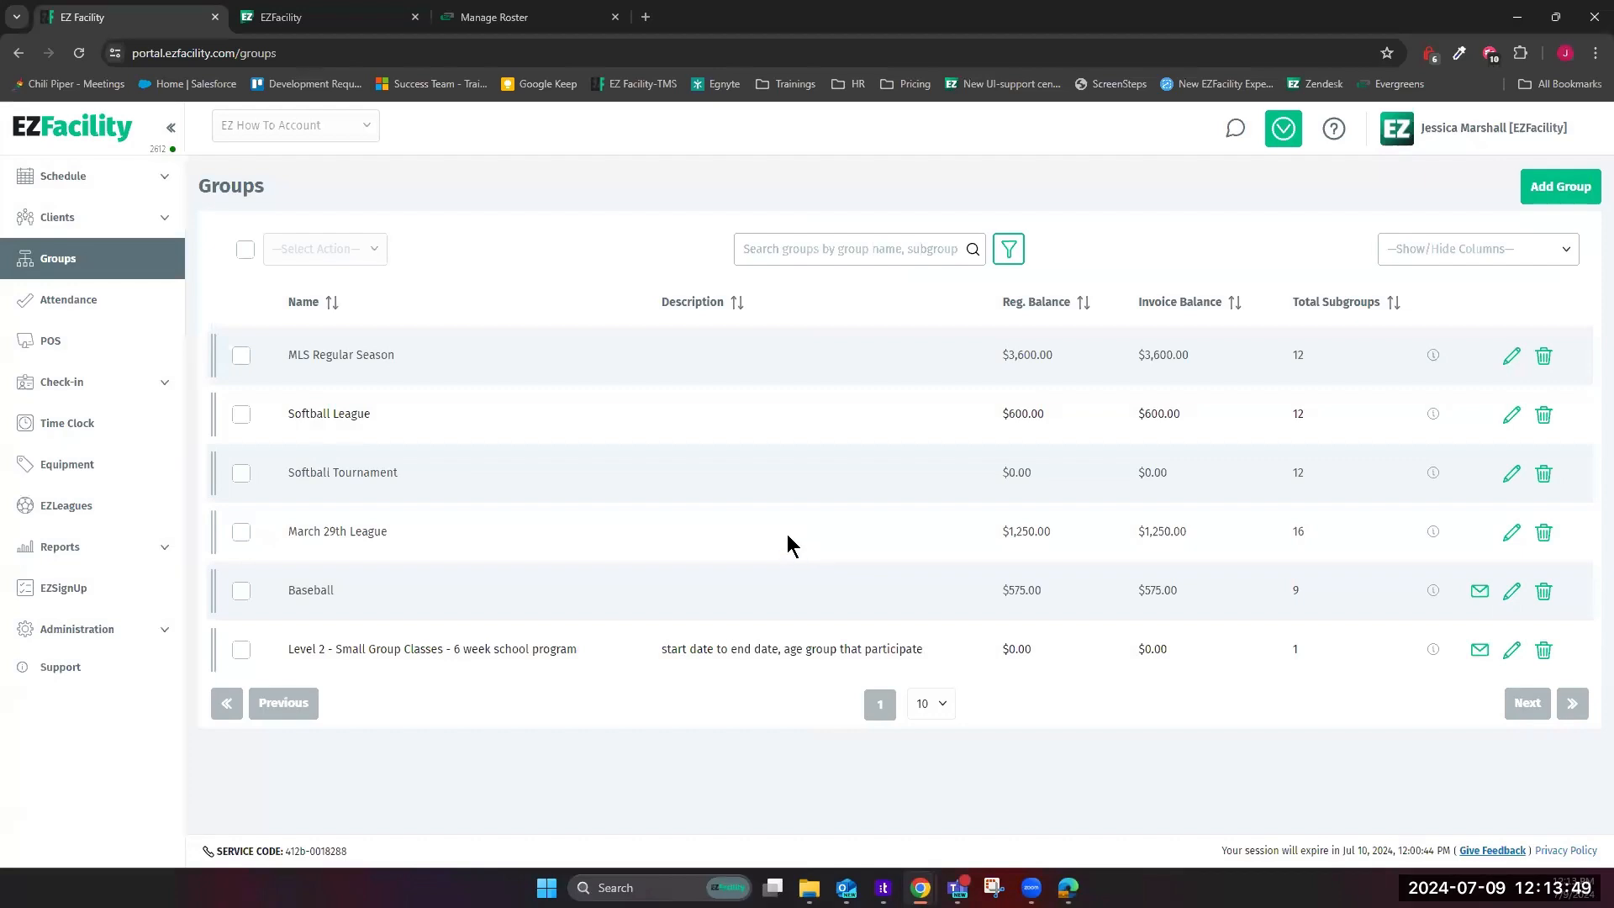
Open the MLS Regular Season group for editing and review its group details
{"action": "left_click", "coordinate": [1510, 364]}
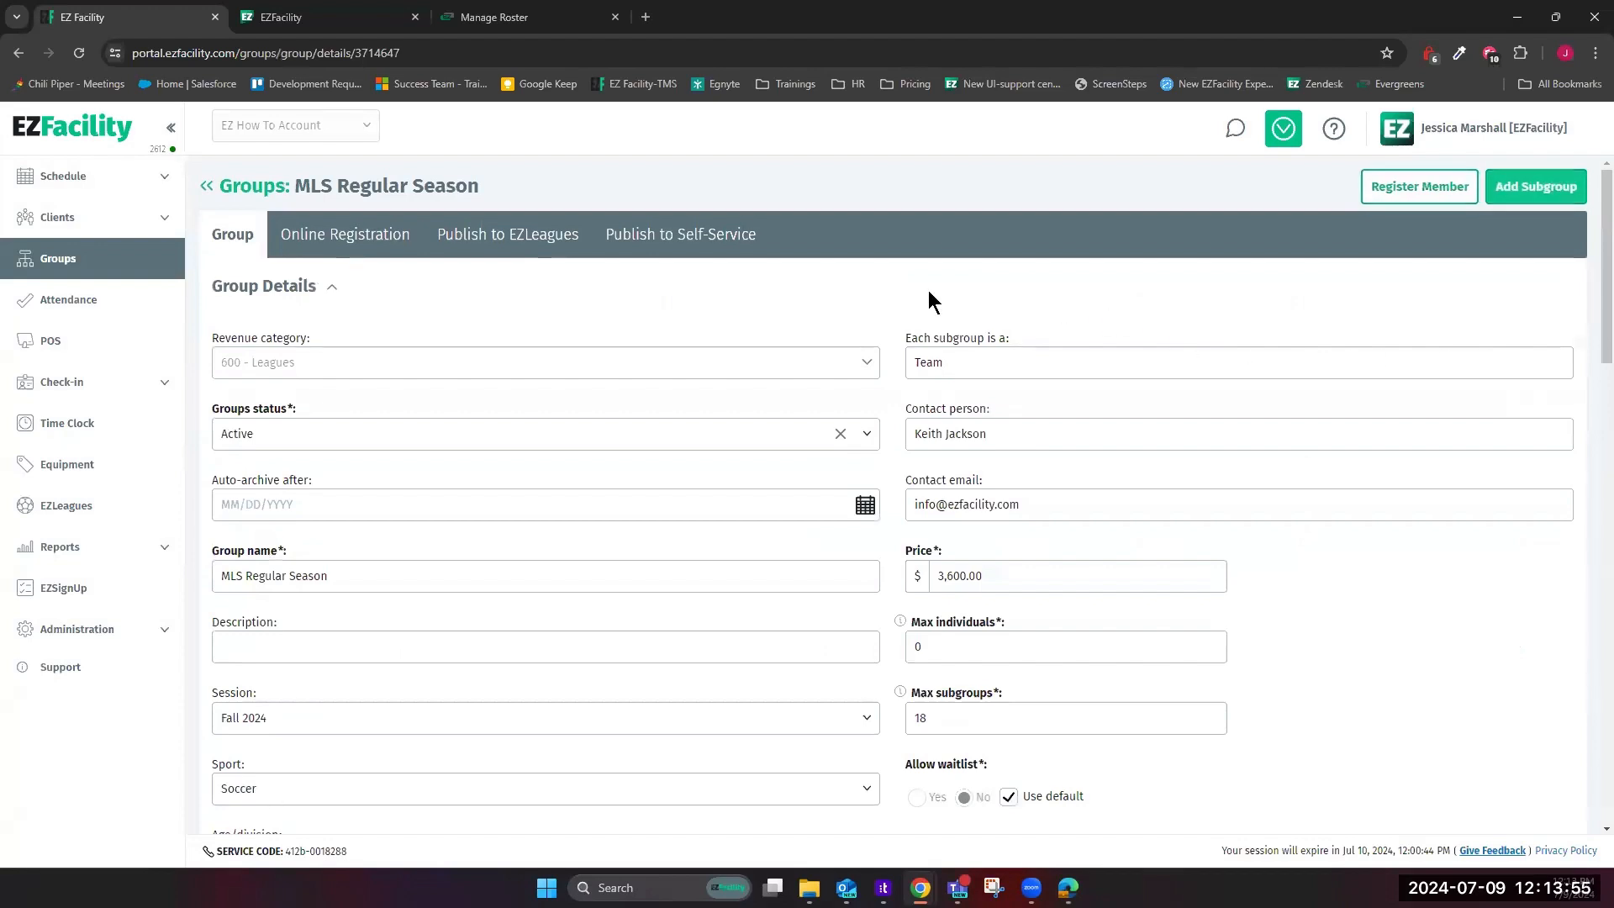
{"action": "scroll", "coordinate": [890, 311], "scroll_direction": "down", "scroll_amount": 1}
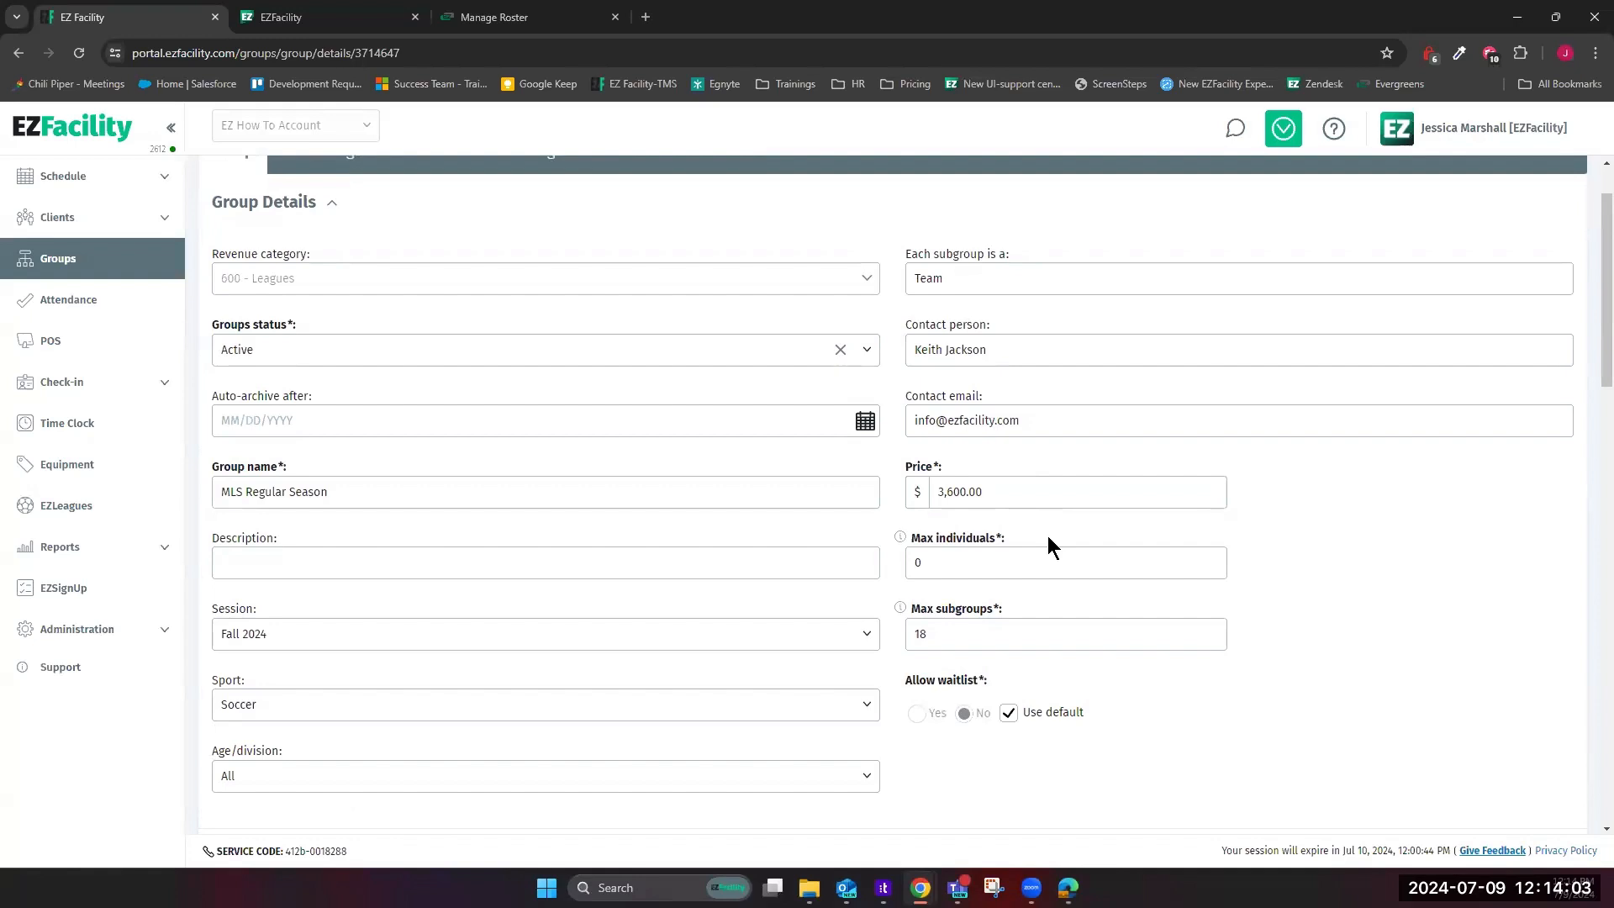
Review the MLS Regular Season group's maximum subgroups, waitlist setting and group status choices
{"action": "scroll", "coordinate": [1048, 547], "scroll_direction": "down", "scroll_amount": 1}
{"action": "double_click", "coordinate": [975, 550]}
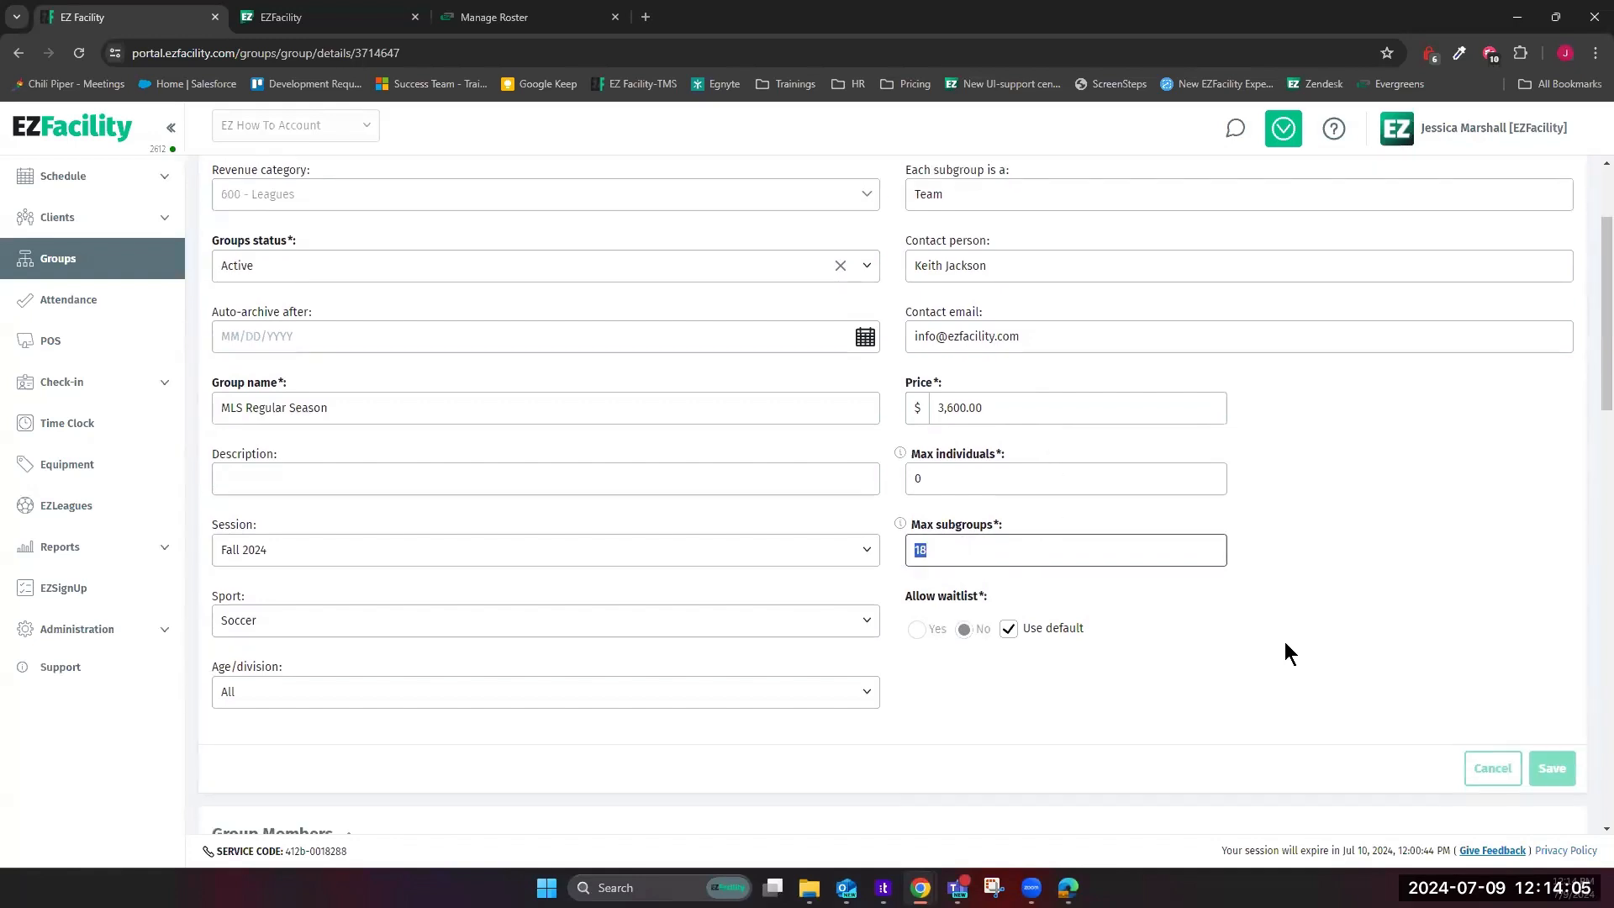
{"action": "left_click", "coordinate": [929, 709]}
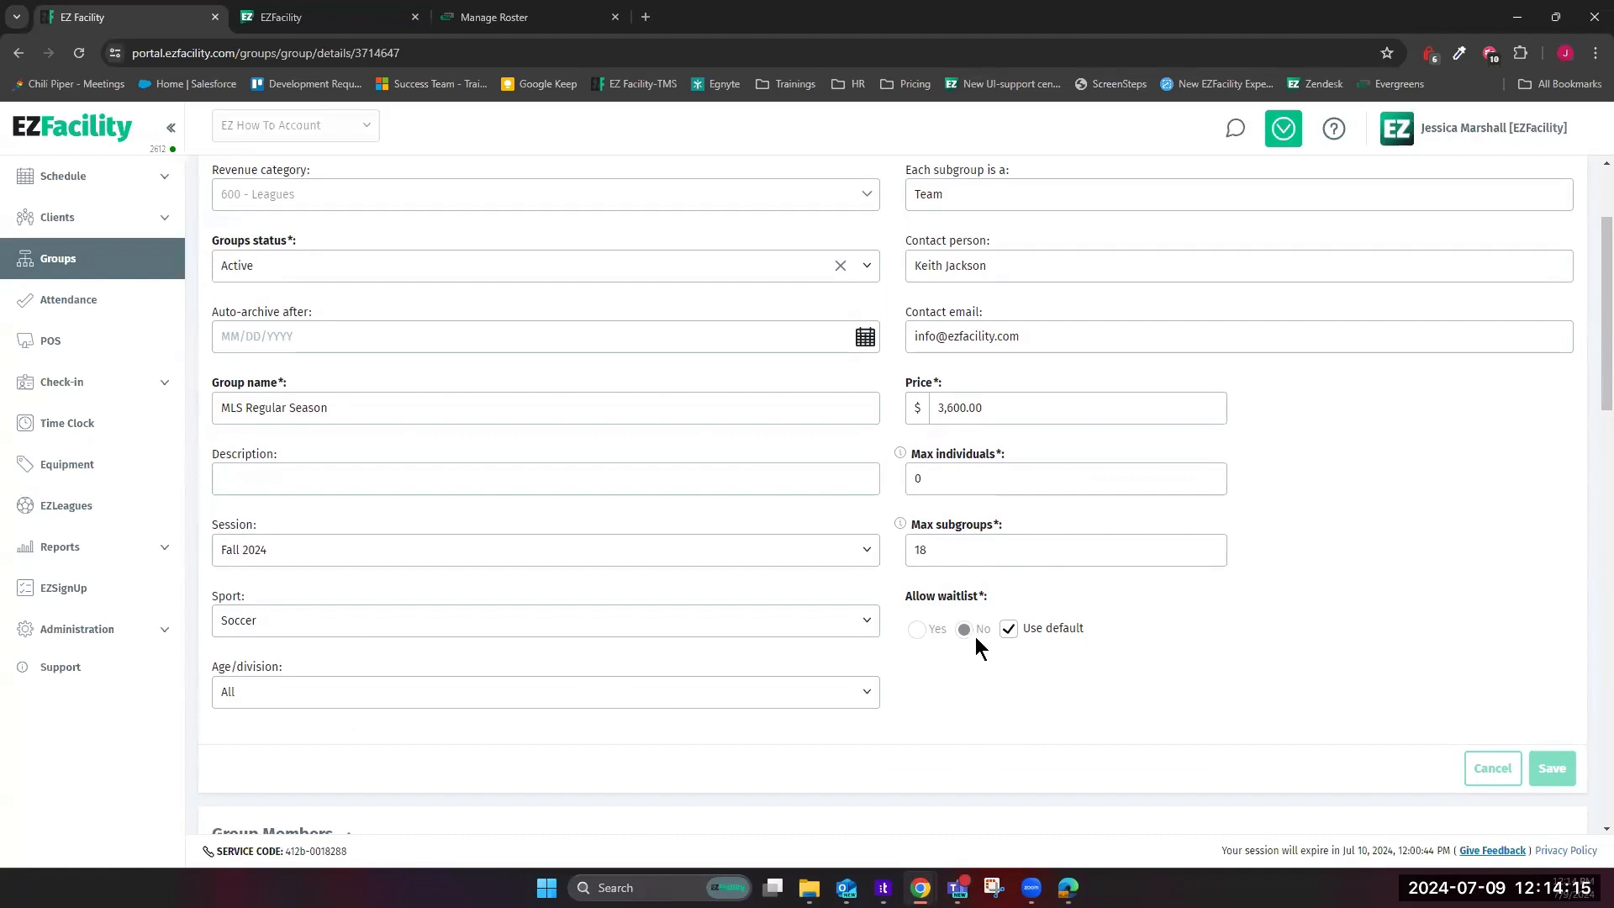
{"action": "scroll", "coordinate": [973, 641], "scroll_direction": "up", "scroll_amount": 1}
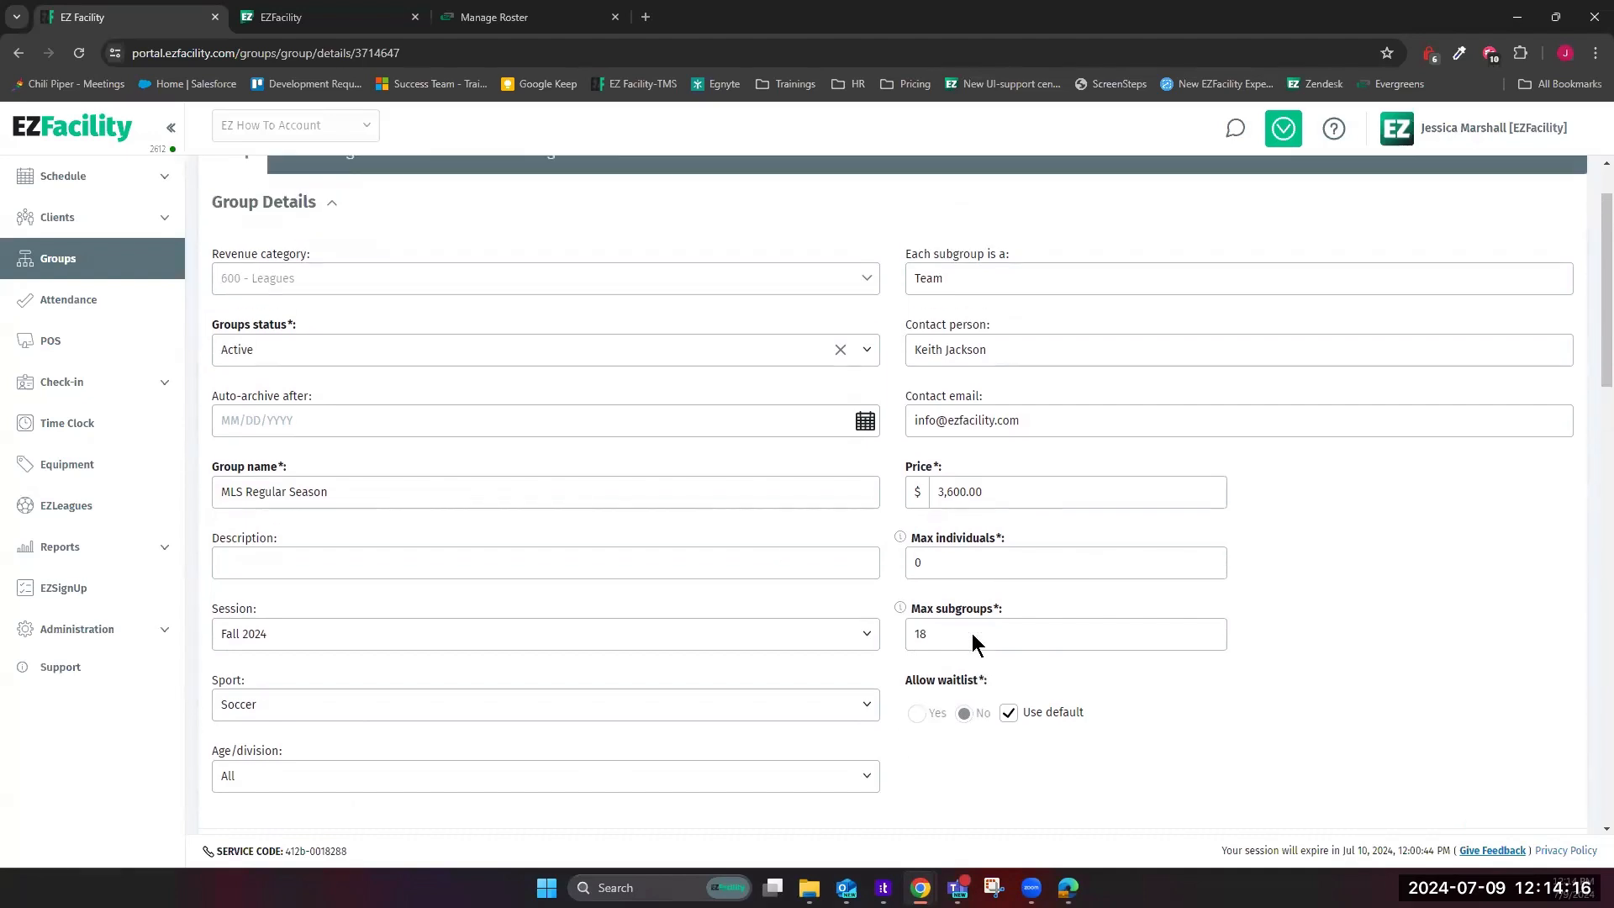
{"action": "left_click", "coordinate": [308, 361]}
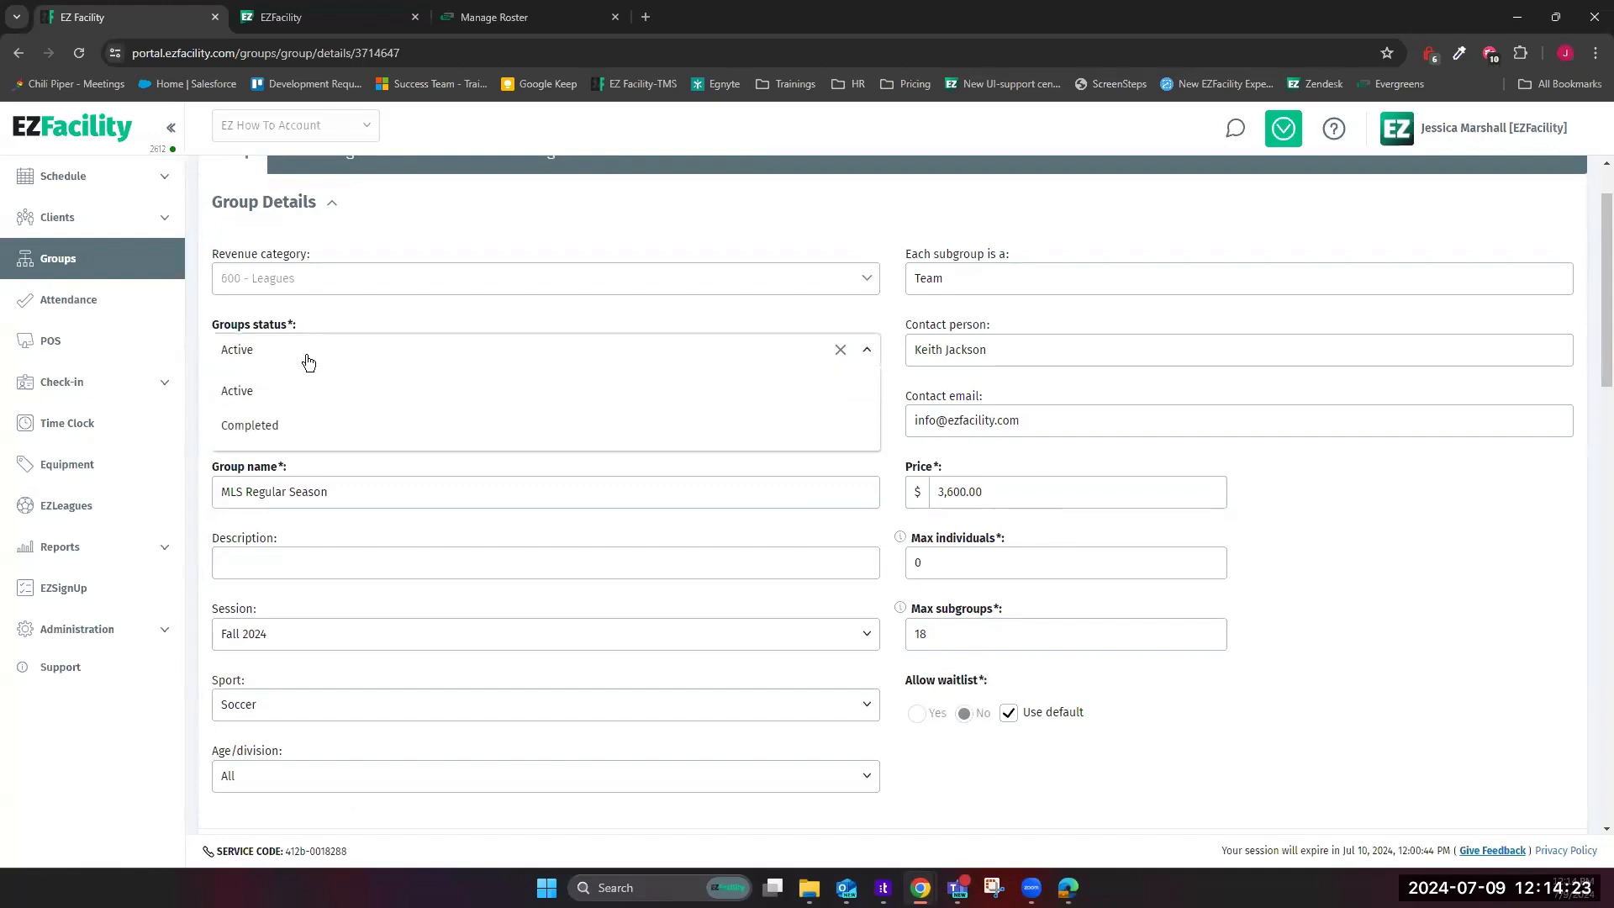
{"action": "left_click", "coordinate": [307, 361]}
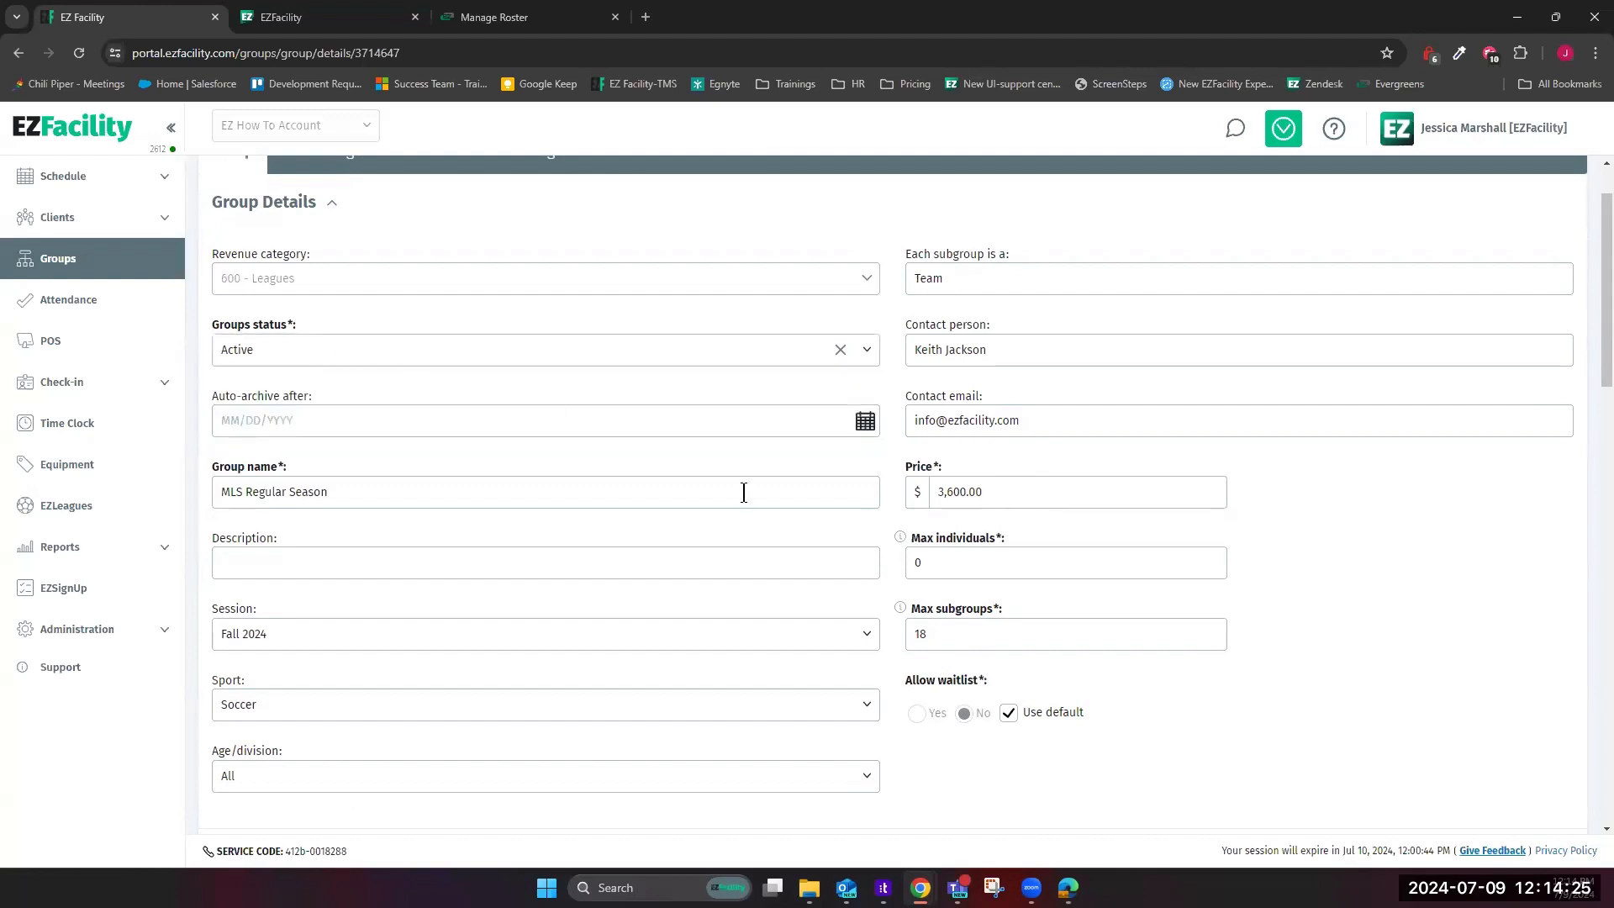
{"action": "scroll", "coordinate": [742, 496], "scroll_direction": "up", "scroll_amount": 1}
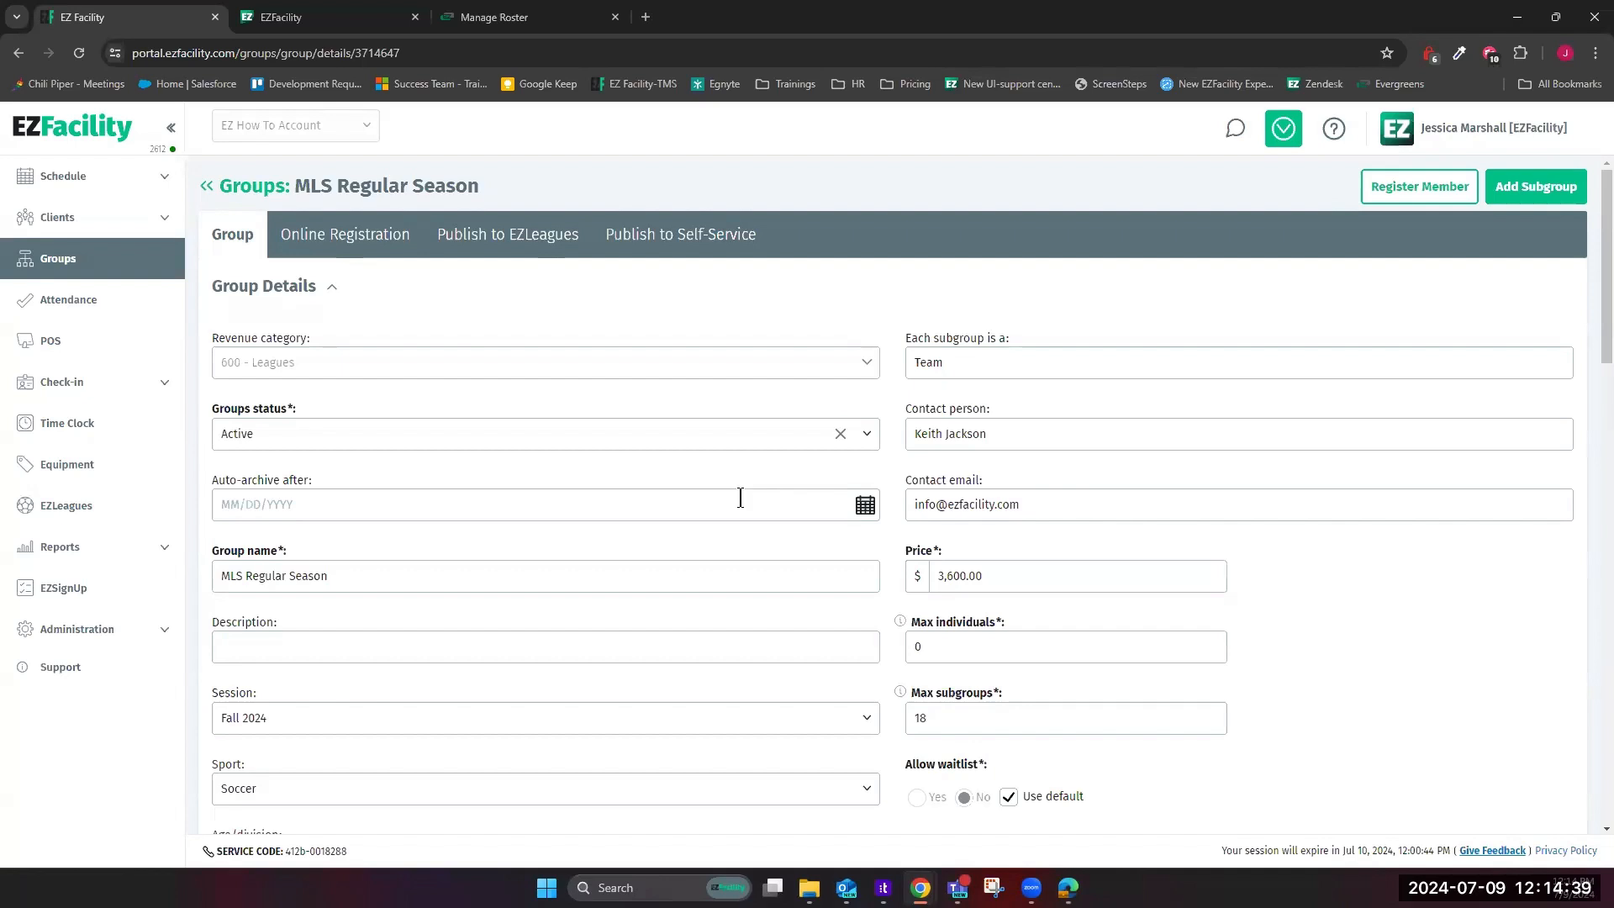
Open the Online Registration settings under Administration and review the header and payment options
{"action": "left_click", "coordinate": [63, 641]}
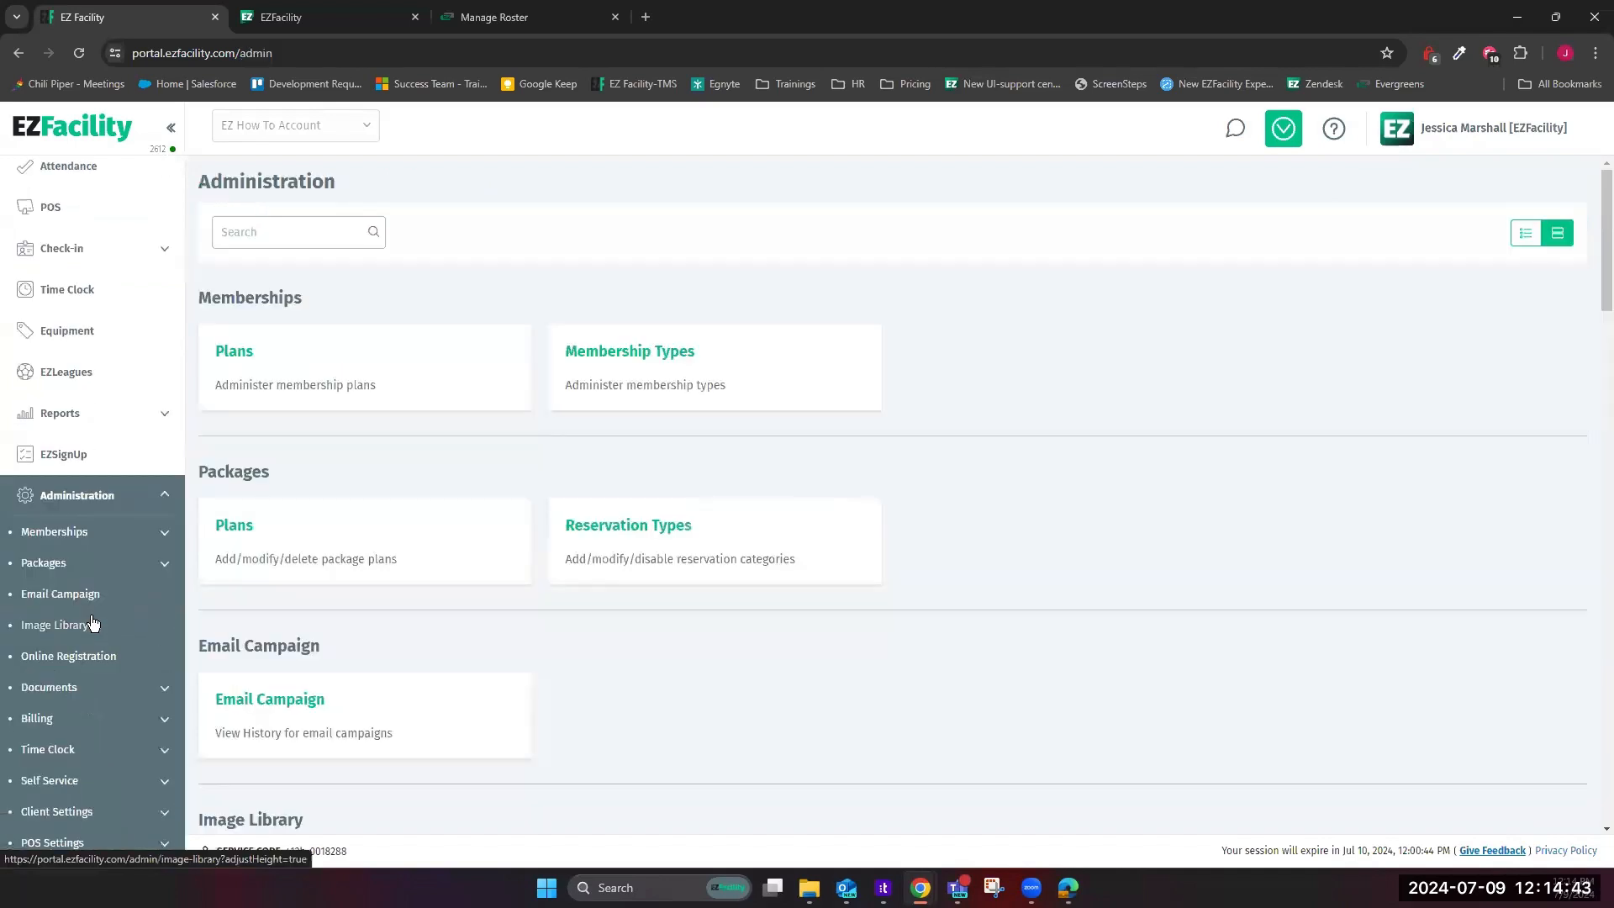
{"action": "left_click", "coordinate": [85, 631]}
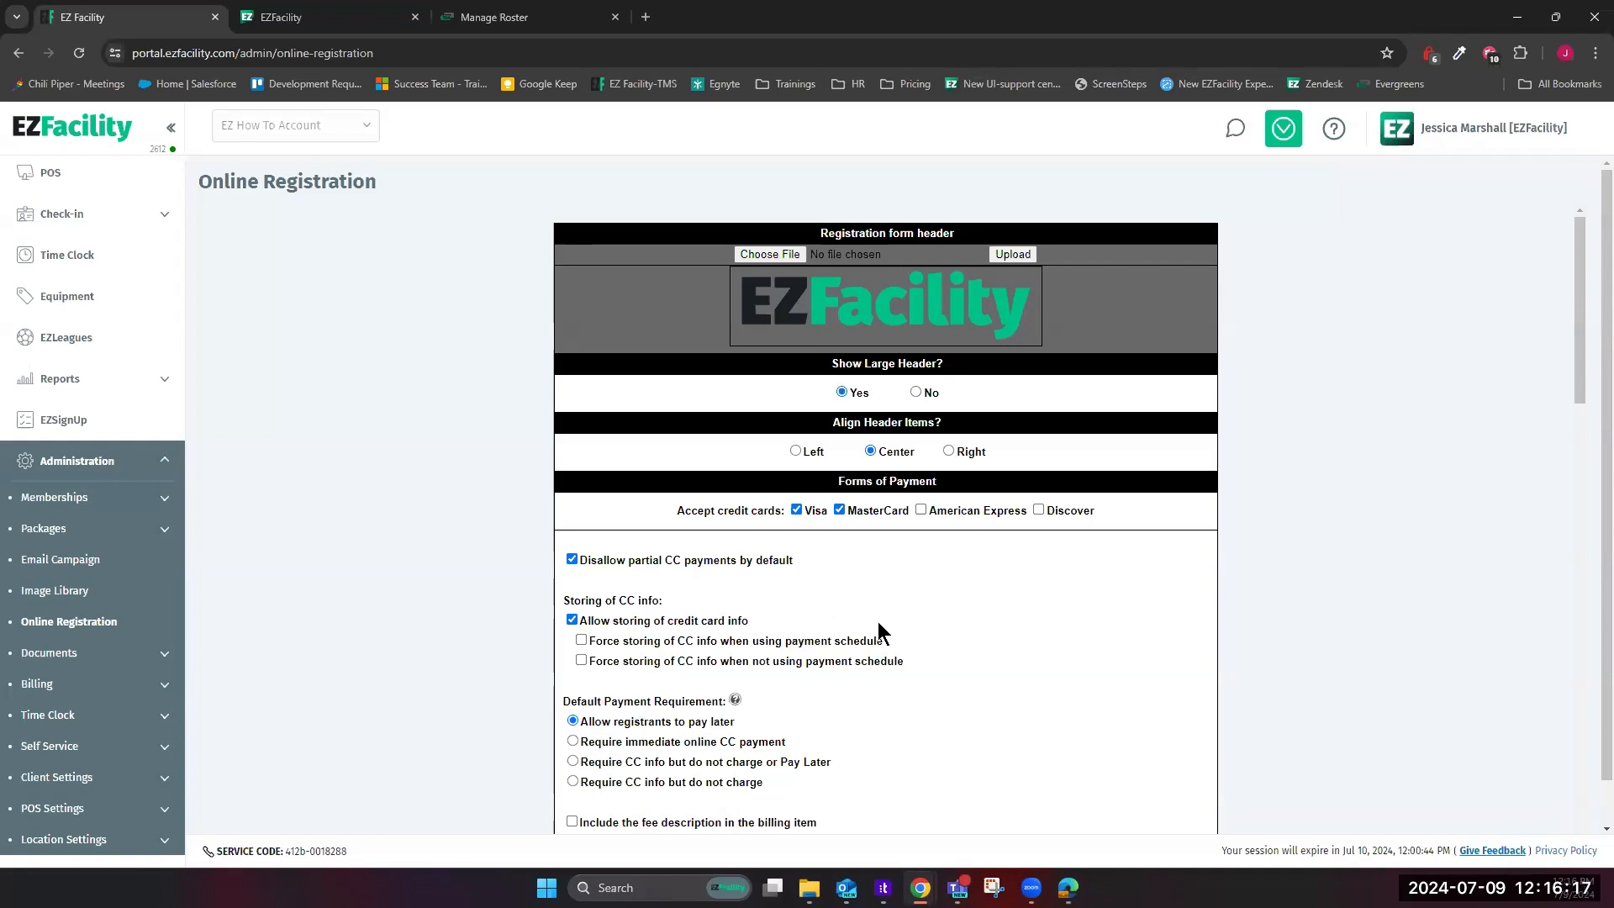
{"action": "scroll", "coordinate": [952, 627], "scroll_direction": "down", "scroll_amount": 1}
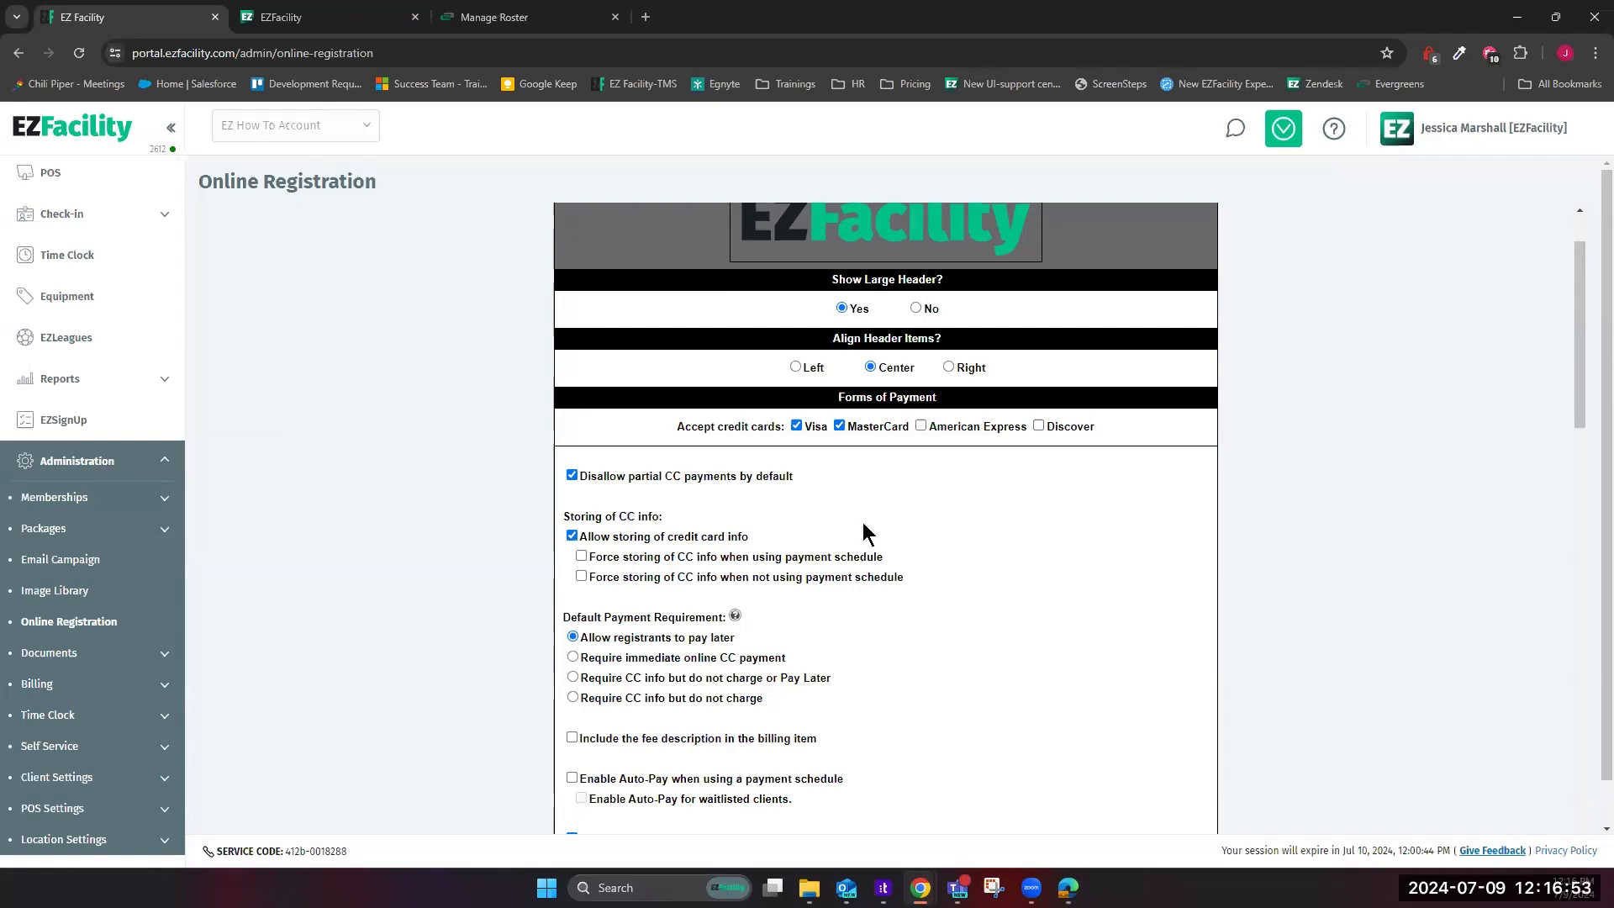
Try forcing storage of CC info both with and without a payment schedule, and clear both options again
{"action": "left_click", "coordinate": [617, 559]}
{"action": "left_click", "coordinate": [627, 578]}
{"action": "scroll", "coordinate": [1046, 516], "scroll_direction": "down", "scroll_amount": 3}
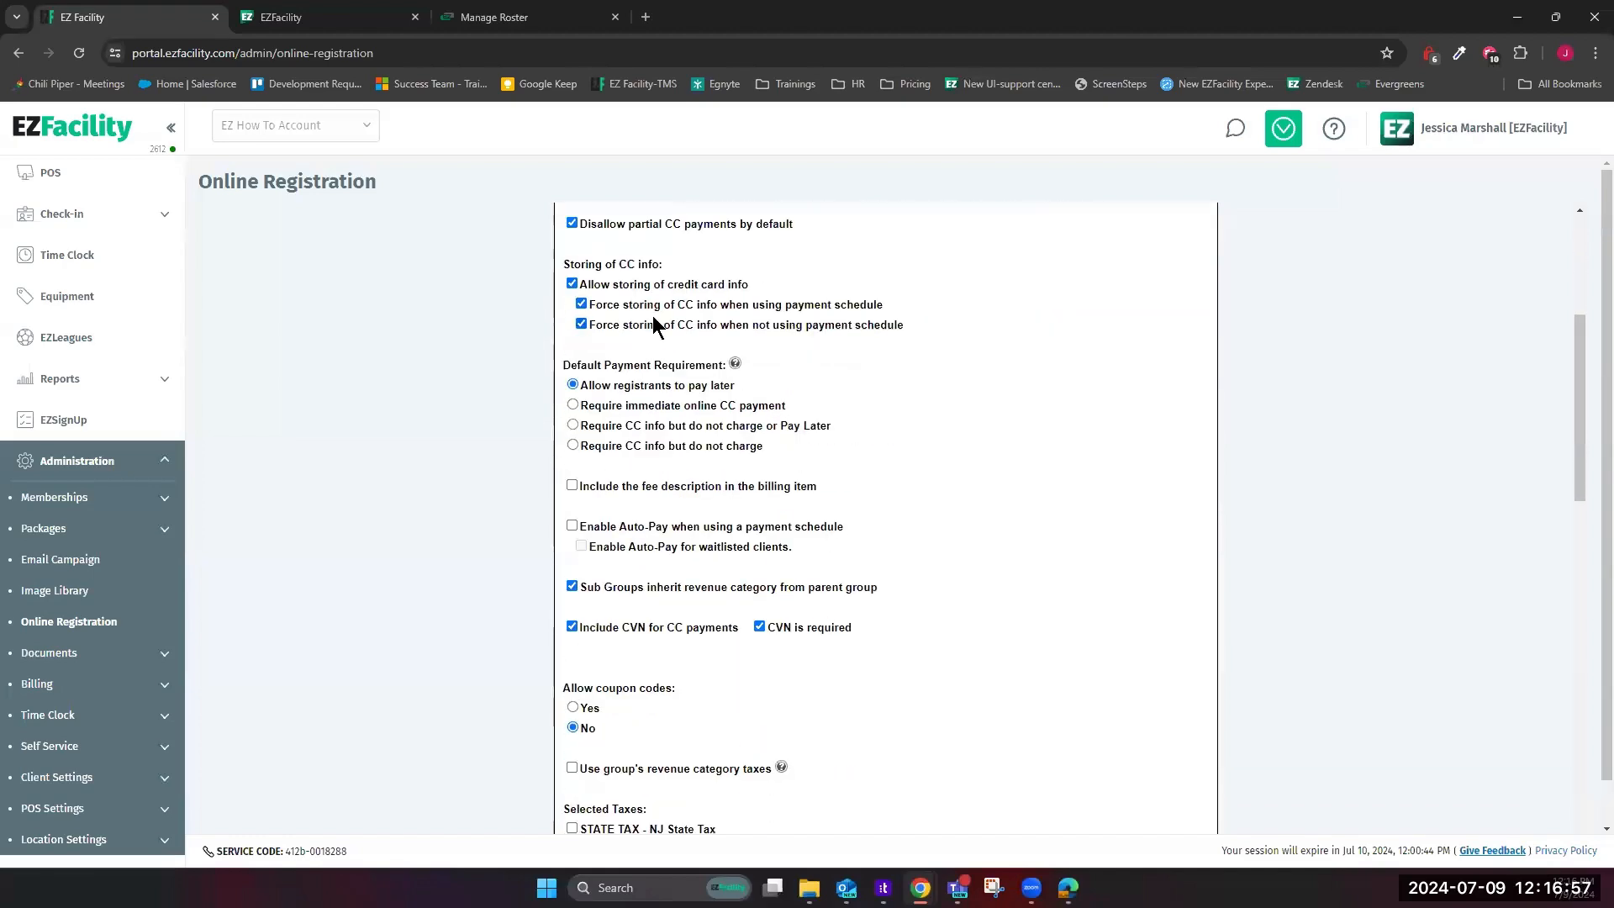
{"action": "left_click", "coordinate": [643, 306]}
{"action": "left_click", "coordinate": [706, 327]}
Include the fee description in the billing item and enable Auto-Pay for payment schedules and waitlisted clients
{"action": "left_click", "coordinate": [572, 486]}
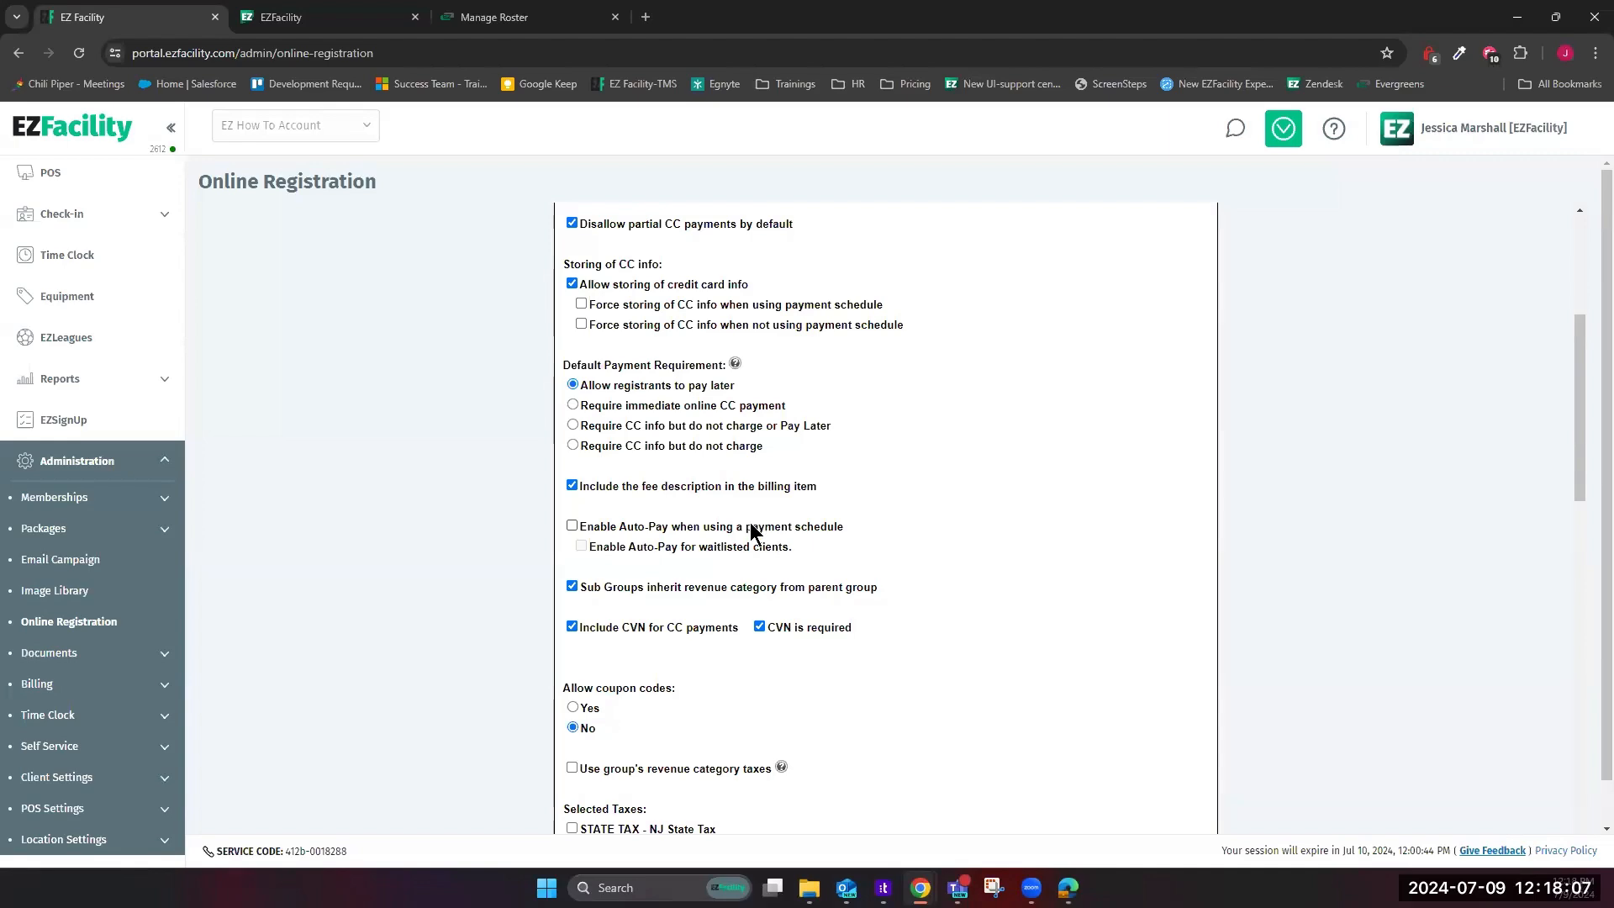
{"action": "left_click", "coordinate": [753, 527]}
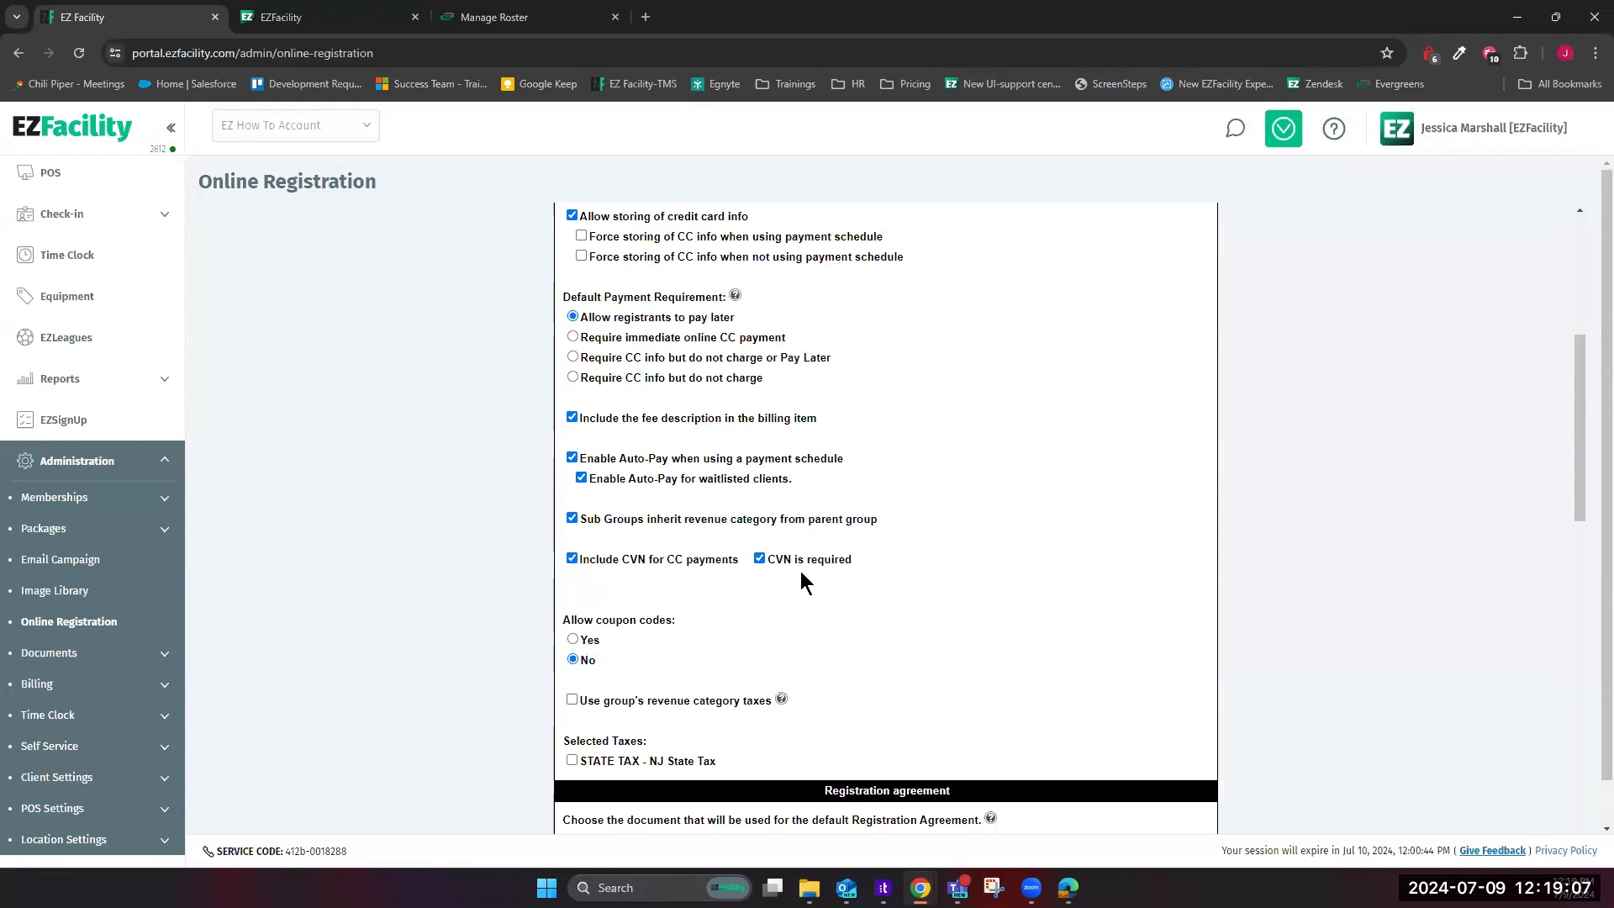
{"action": "scroll", "coordinate": [1027, 492], "scroll_direction": "up", "scroll_amount": 5}
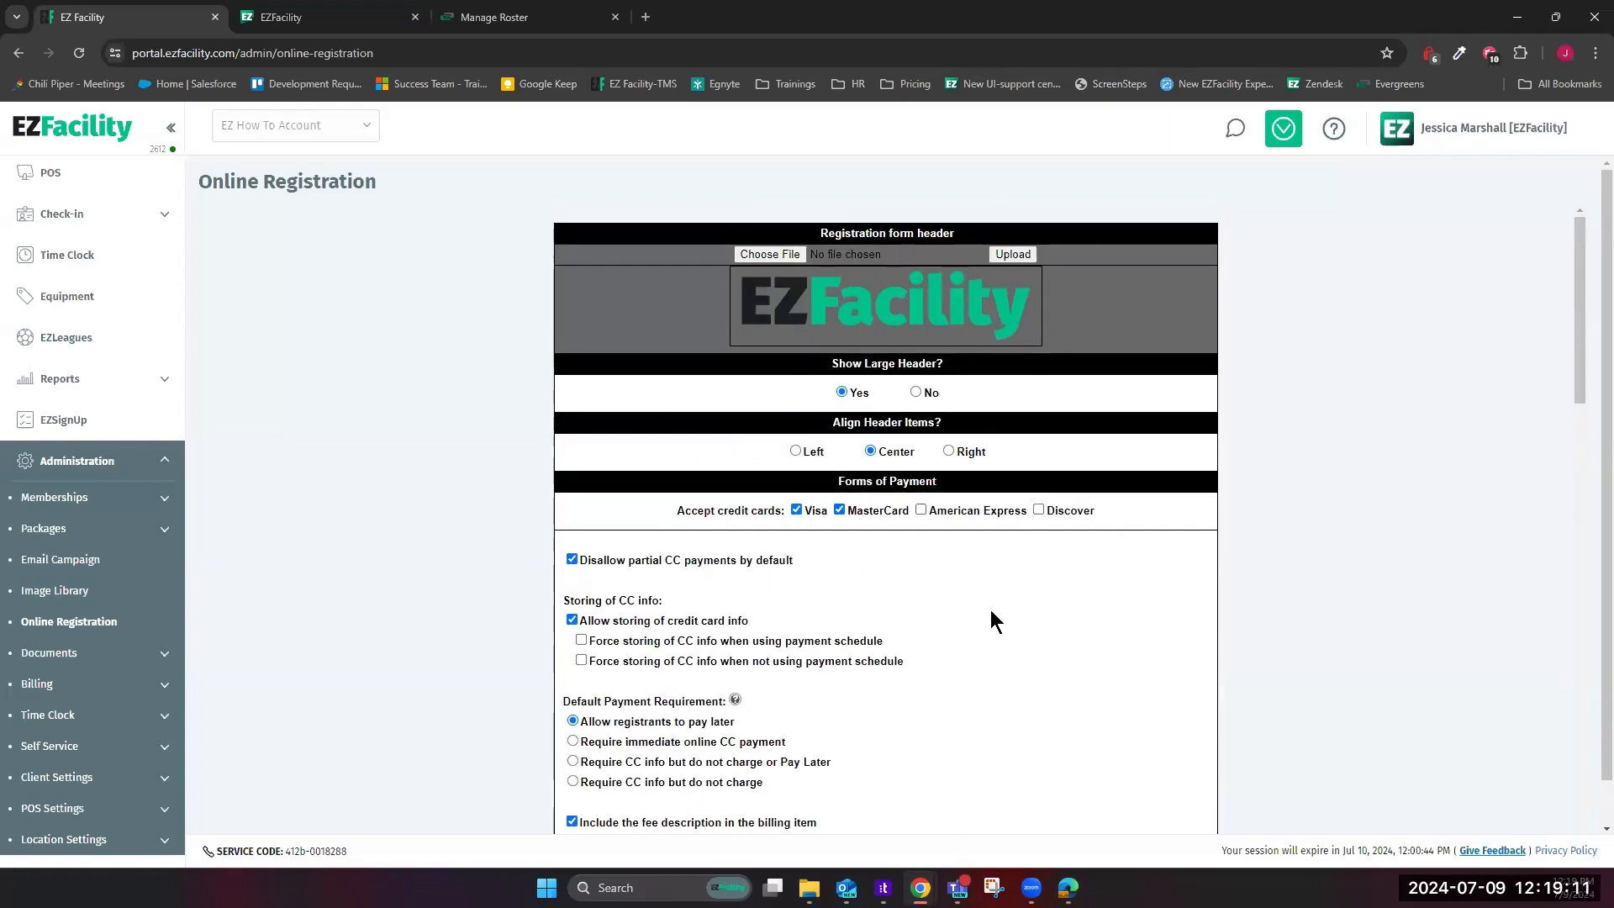
Allow coupon codes for online registration, and switch the group's revenue category taxes option on and back off
{"action": "scroll", "coordinate": [992, 617], "scroll_direction": "down", "scroll_amount": 2}
{"action": "scroll", "coordinate": [987, 613], "scroll_direction": "down", "scroll_amount": 5}
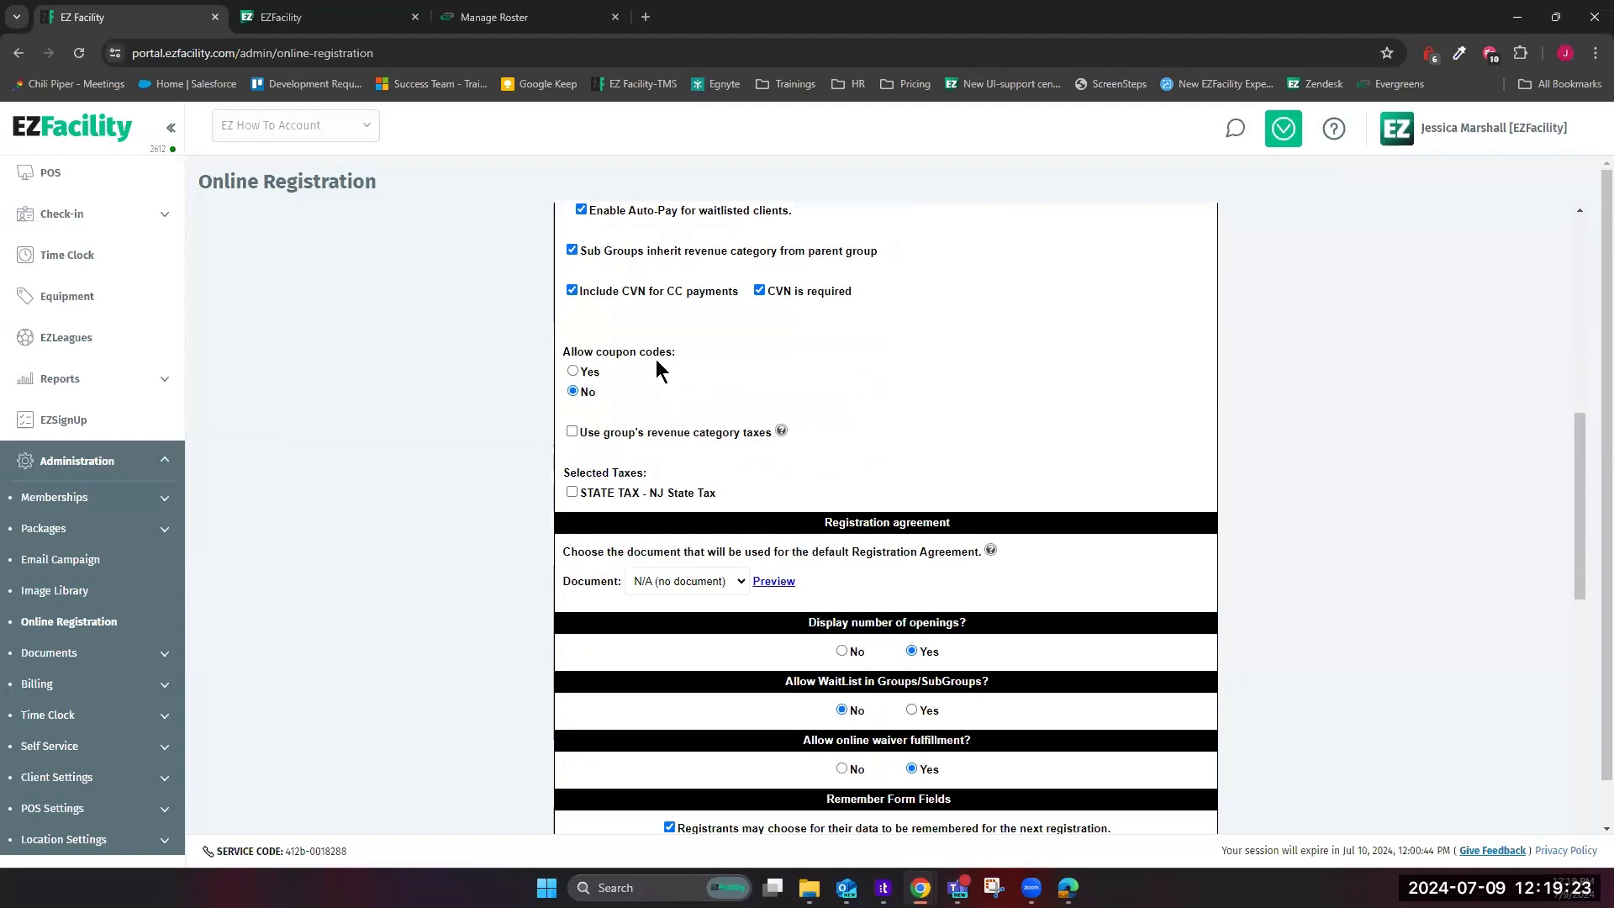
{"action": "left_click", "coordinate": [590, 370]}
{"action": "left_click", "coordinate": [735, 428]}
{"action": "left_click", "coordinate": [573, 431]}
Choose Waiver of Liability as the default registration agreement document
{"action": "scroll", "coordinate": [973, 437], "scroll_direction": "down", "scroll_amount": 2}
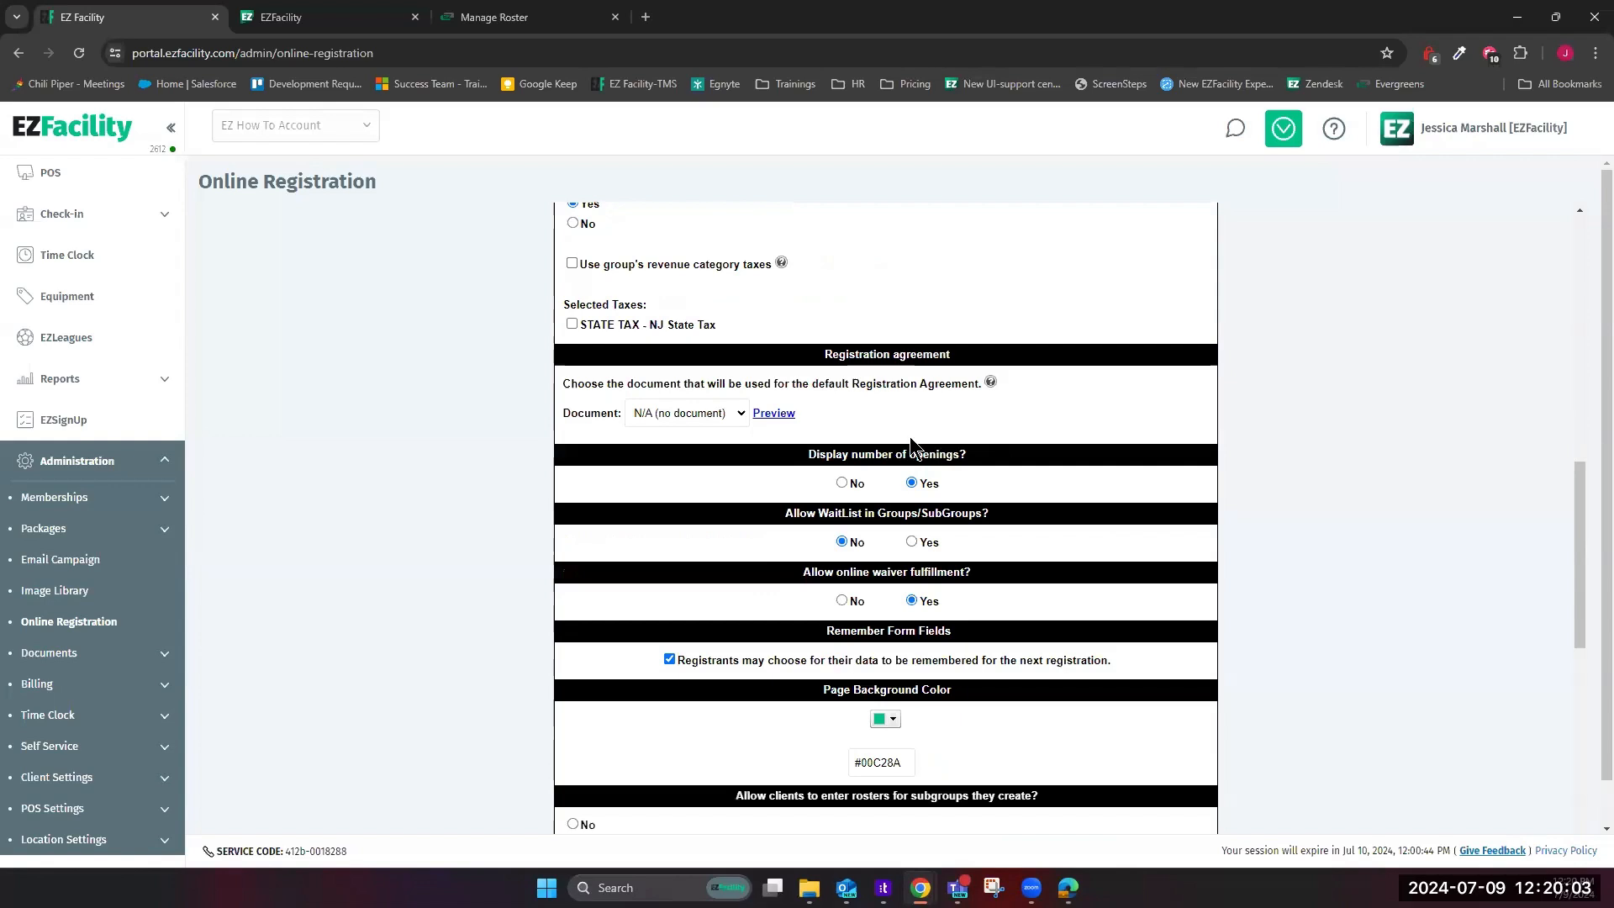
{"action": "left_click", "coordinate": [722, 422]}
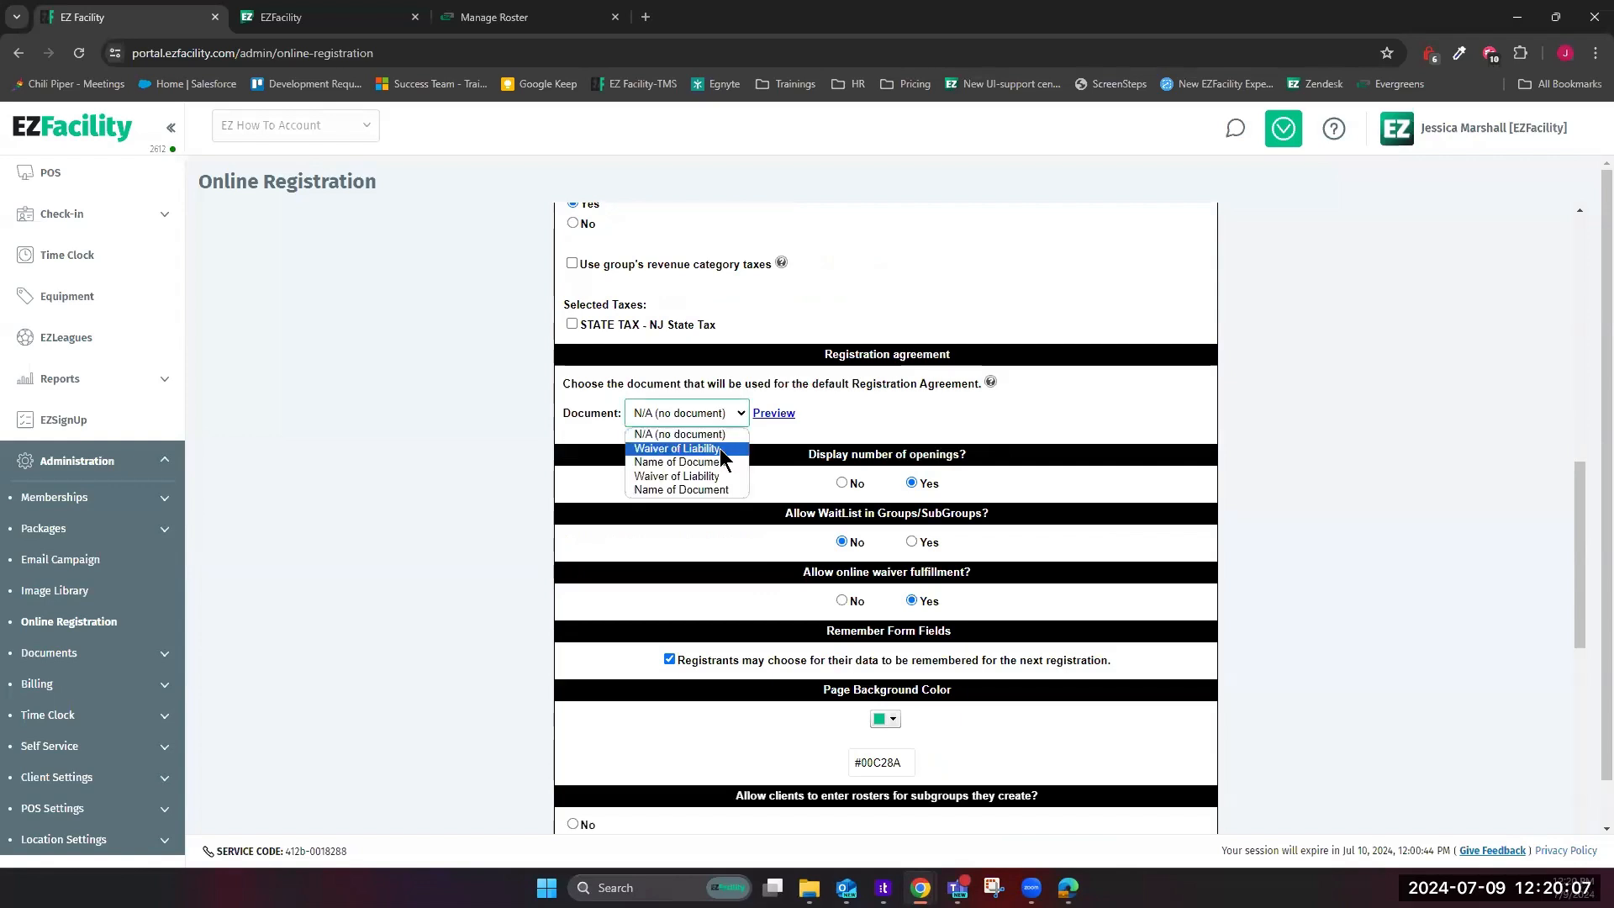
{"action": "left_click", "coordinate": [719, 448]}
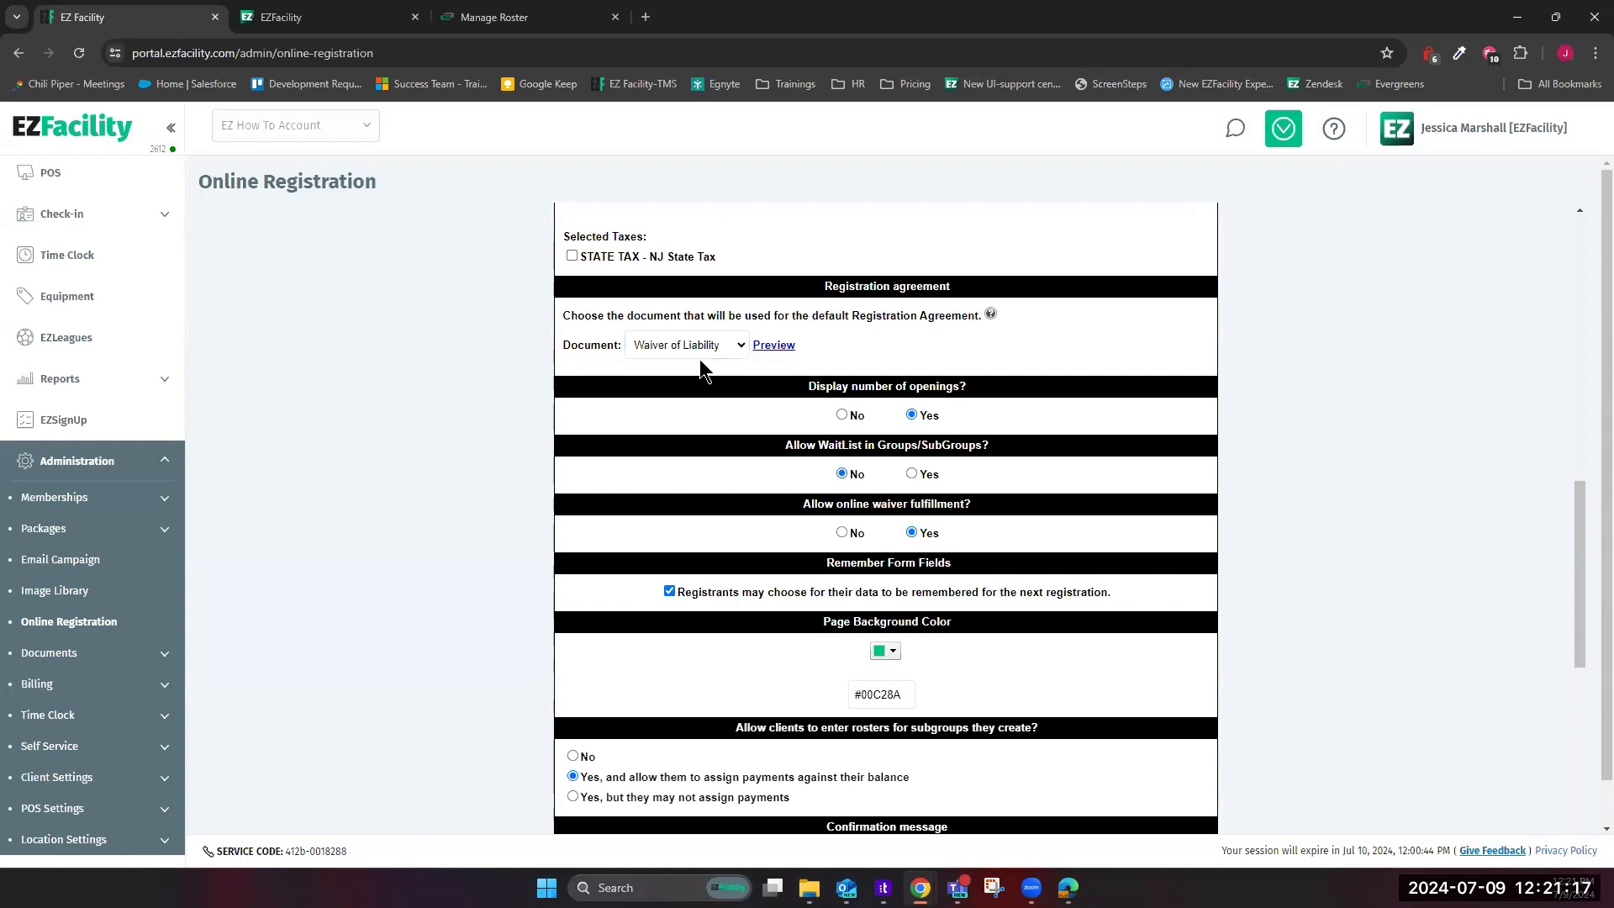
Review the online waiver fulfillment setting, and let clients enter rosters for their subgroups without assigning payments
{"action": "left_click_drag", "start_coordinate": [797, 506], "coordinate": [988, 513]}
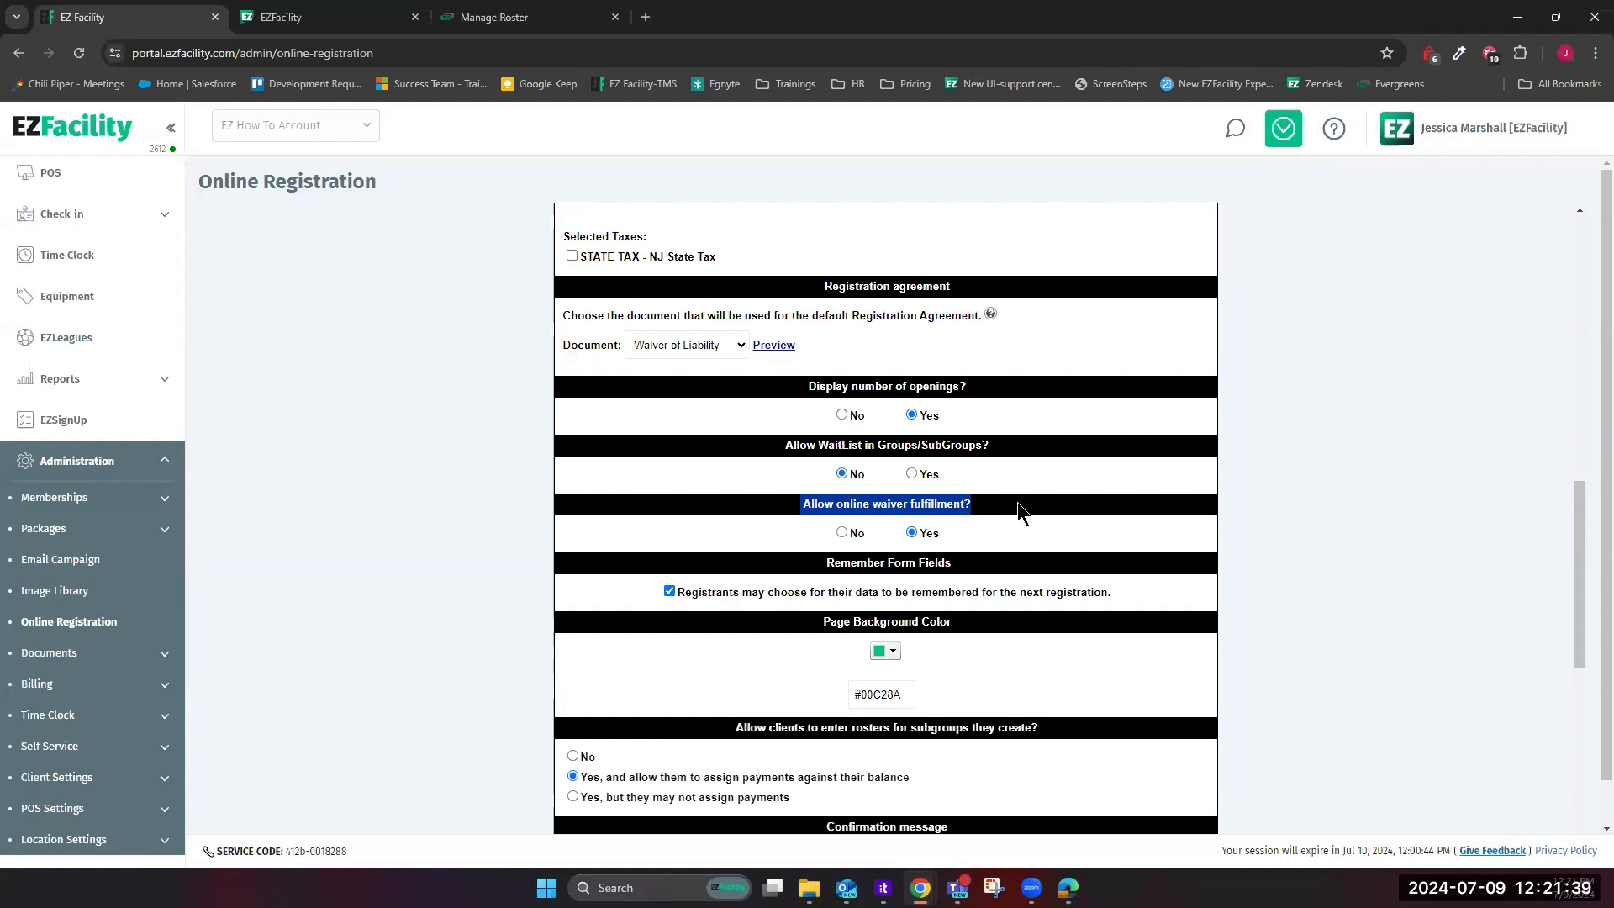
{"action": "left_click", "coordinate": [1000, 507]}
{"action": "scroll", "coordinate": [886, 522], "scroll_direction": "down", "scroll_amount": 1}
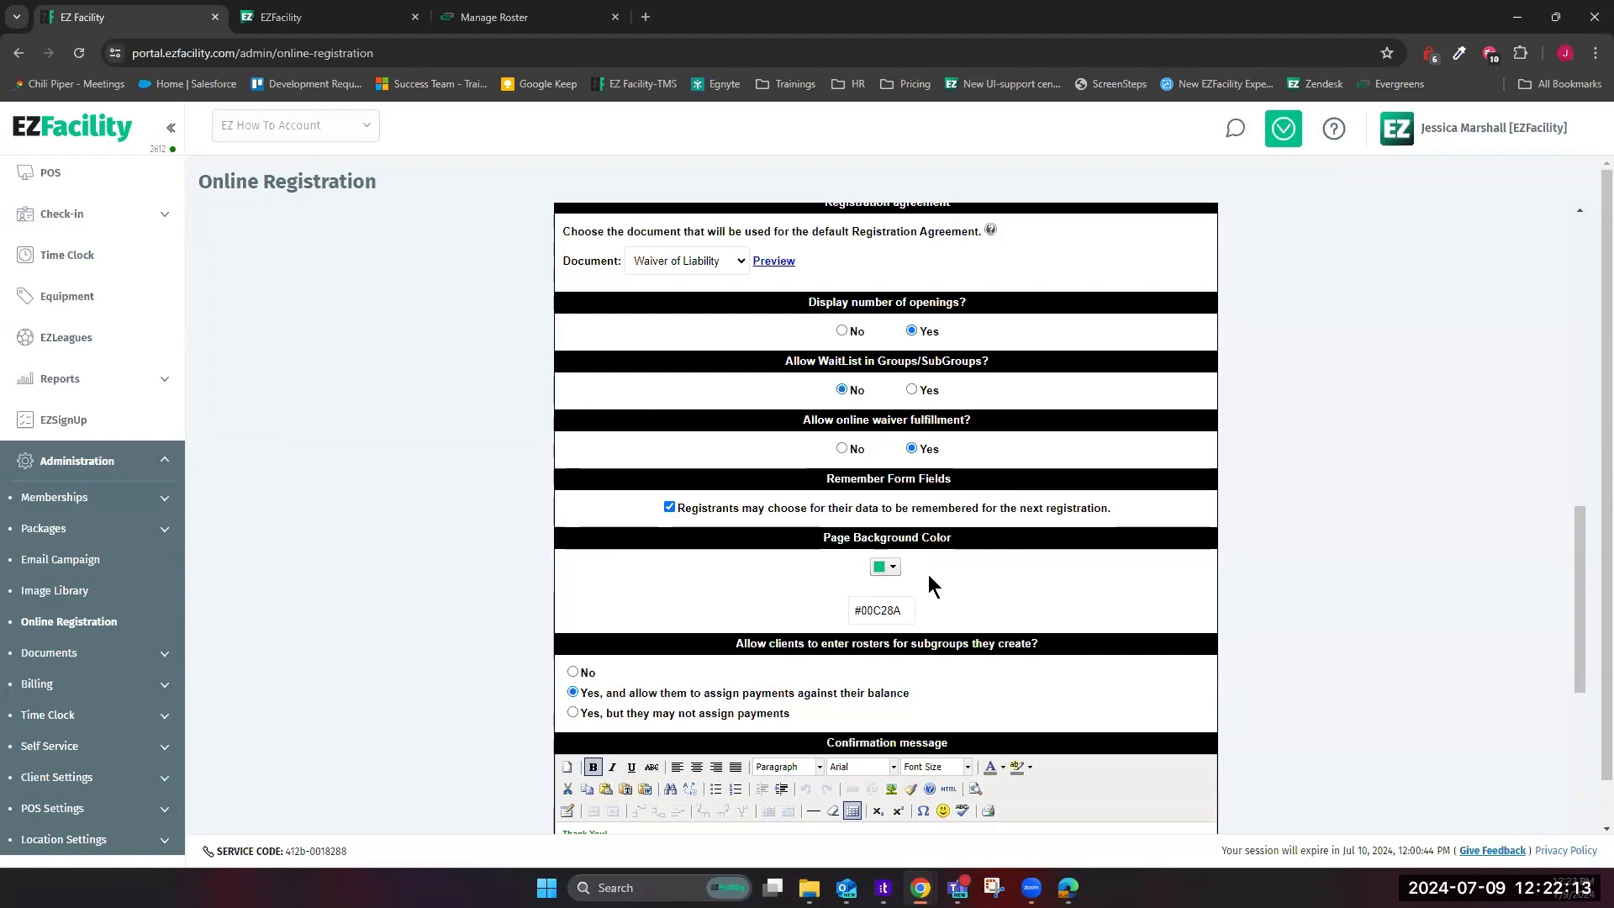
{"action": "scroll", "coordinate": [1073, 558], "scroll_direction": "down", "scroll_amount": 2}
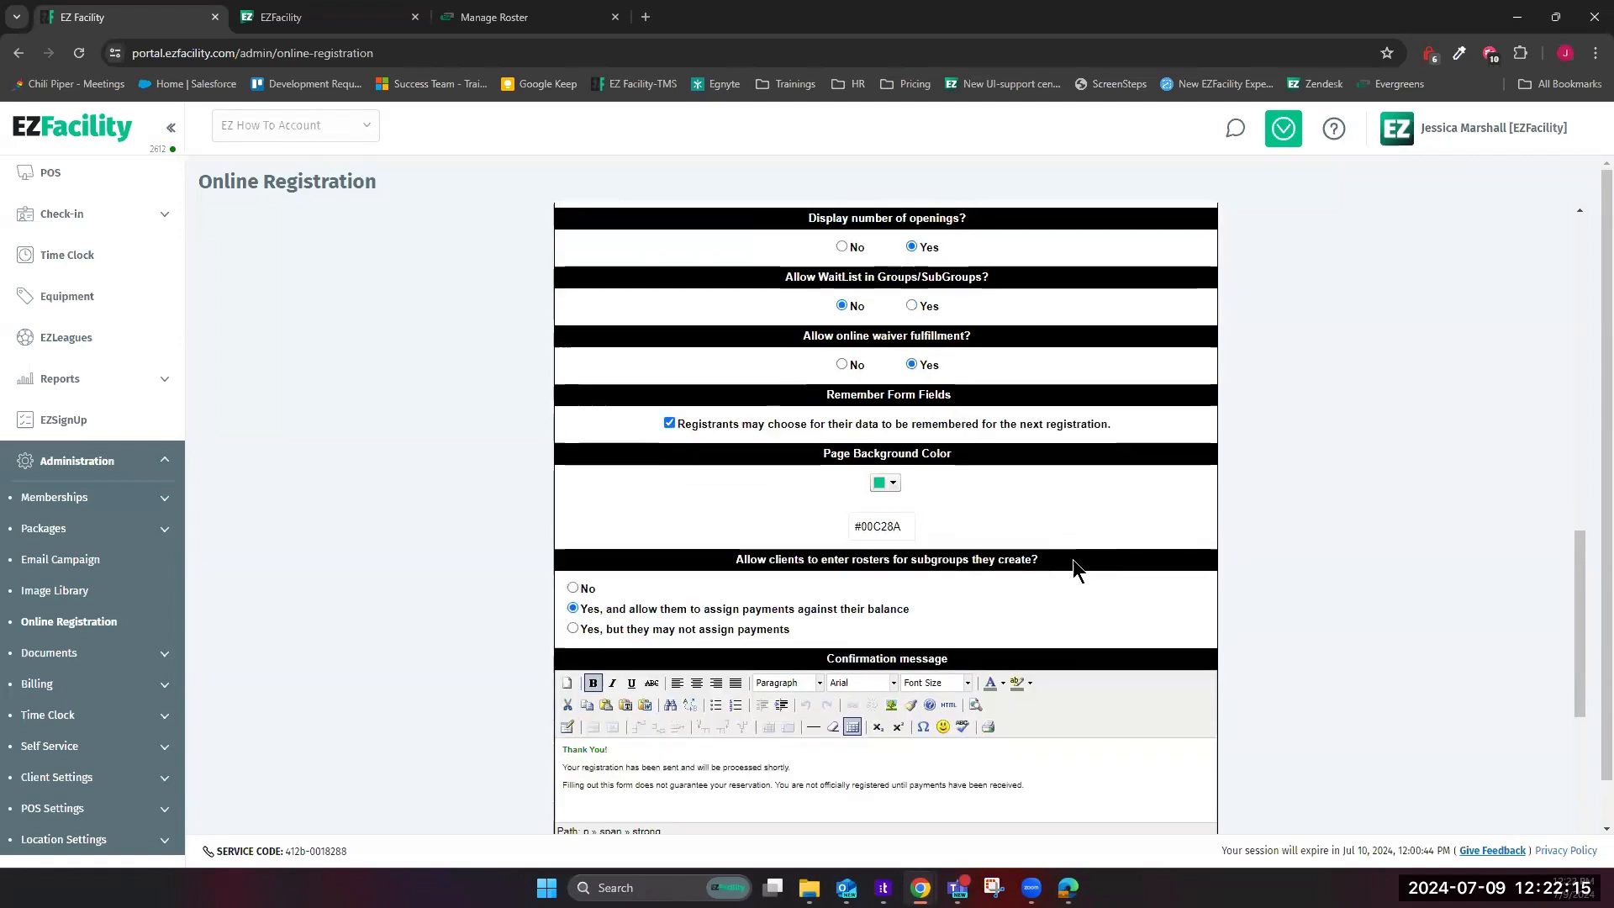
{"action": "scroll", "coordinate": [1082, 591], "scroll_direction": "down", "scroll_amount": 1}
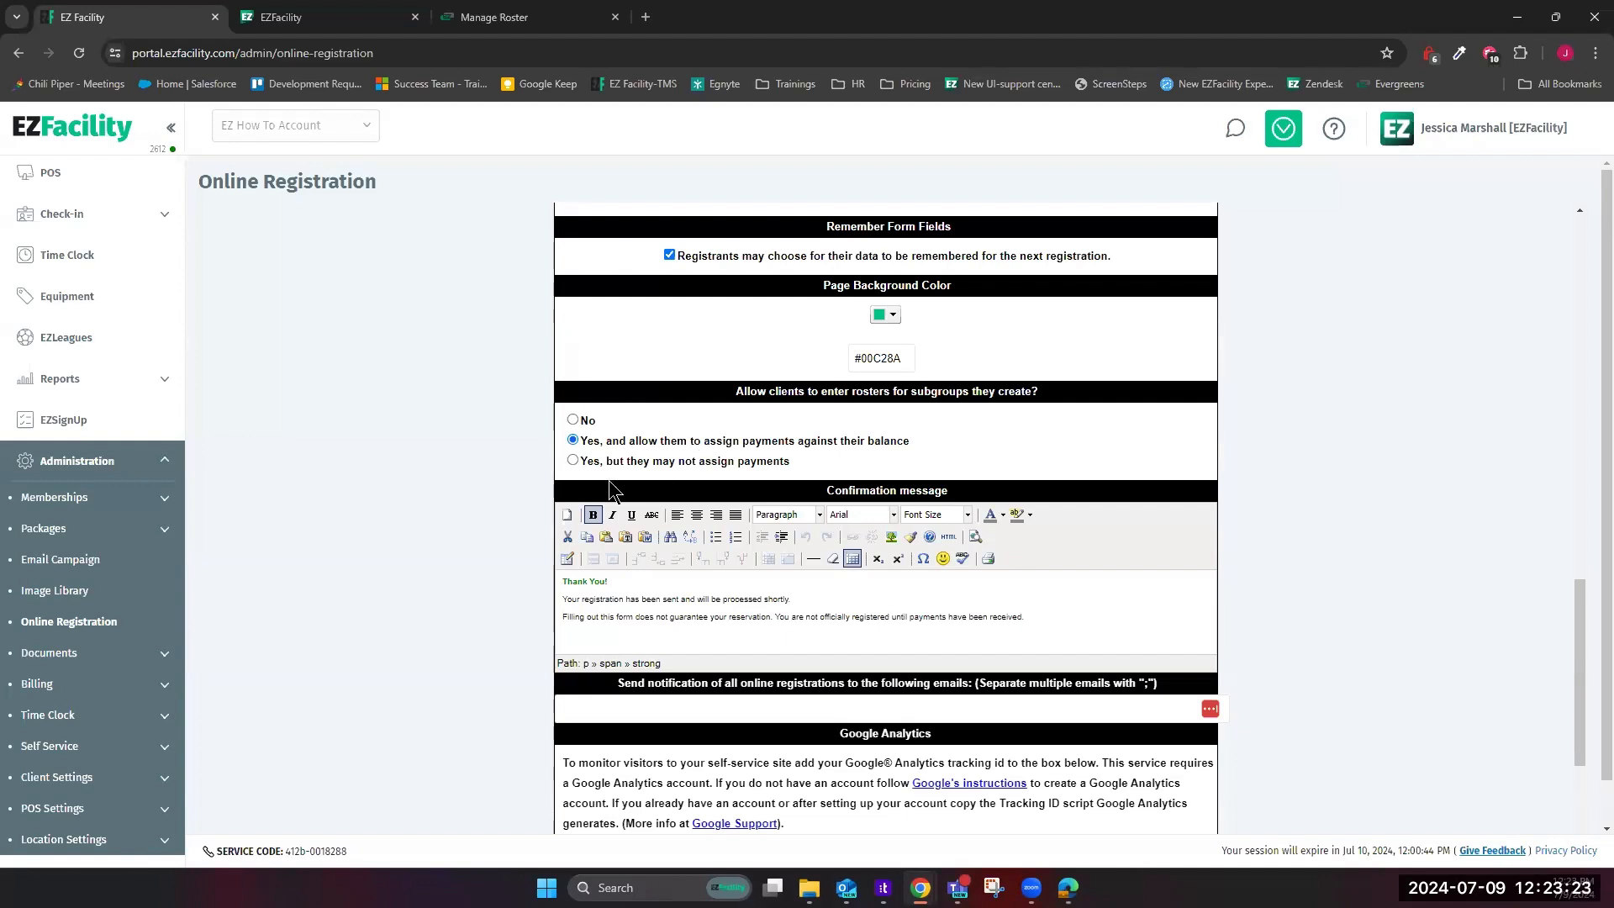
{"action": "left_click", "coordinate": [623, 464]}
{"action": "scroll", "coordinate": [1024, 492], "scroll_direction": "down", "scroll_amount": 2}
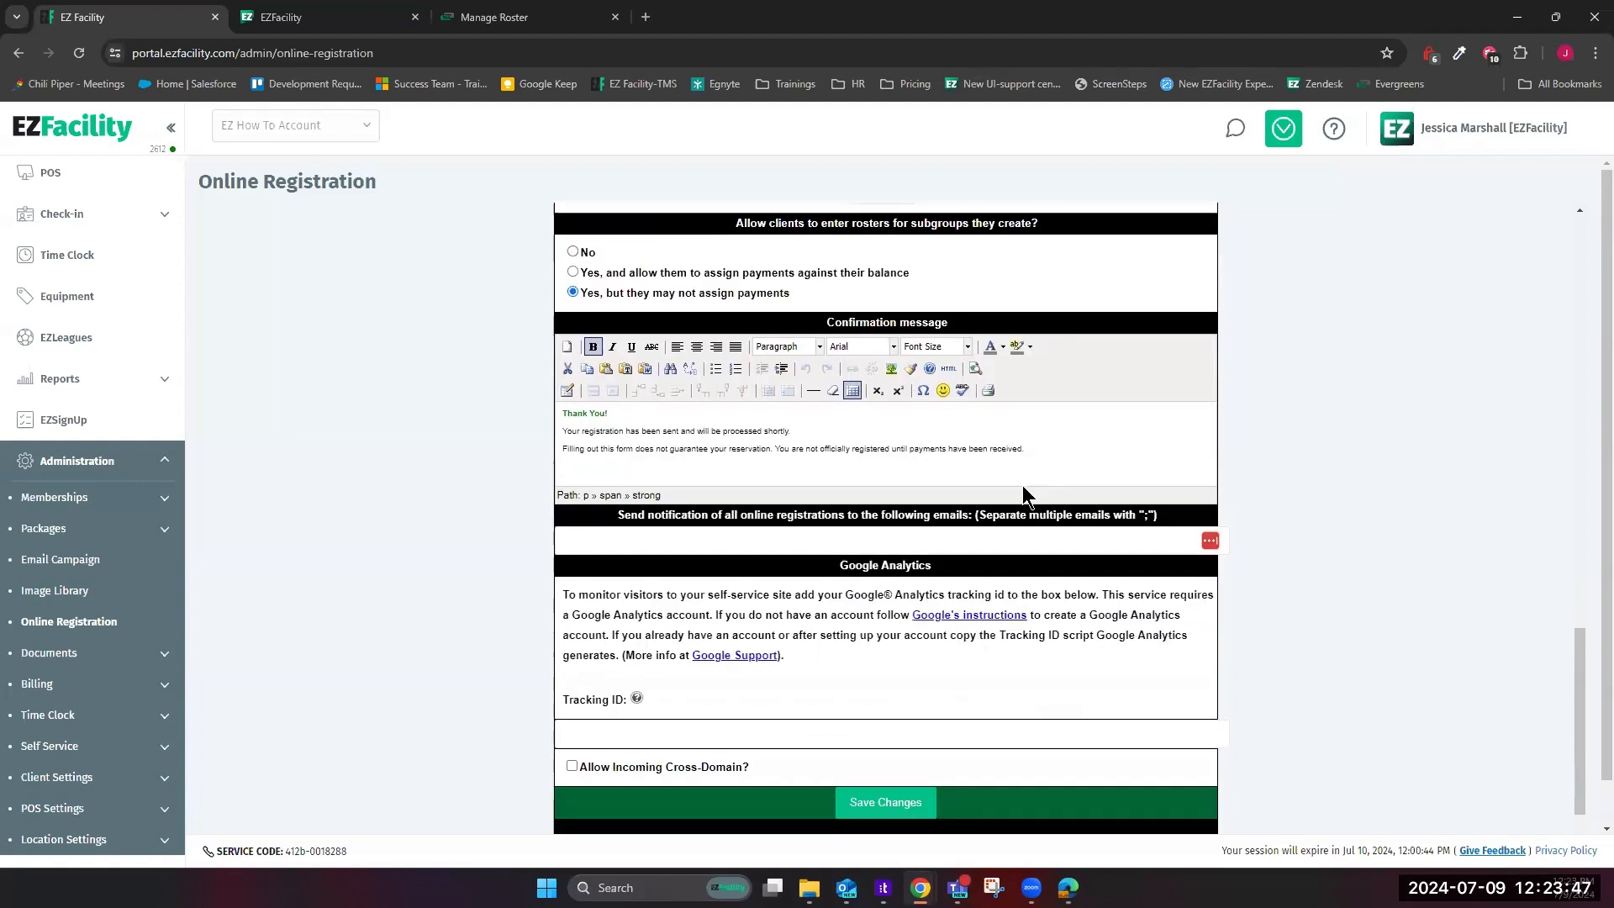
{"action": "left_click", "coordinate": [1094, 459]}
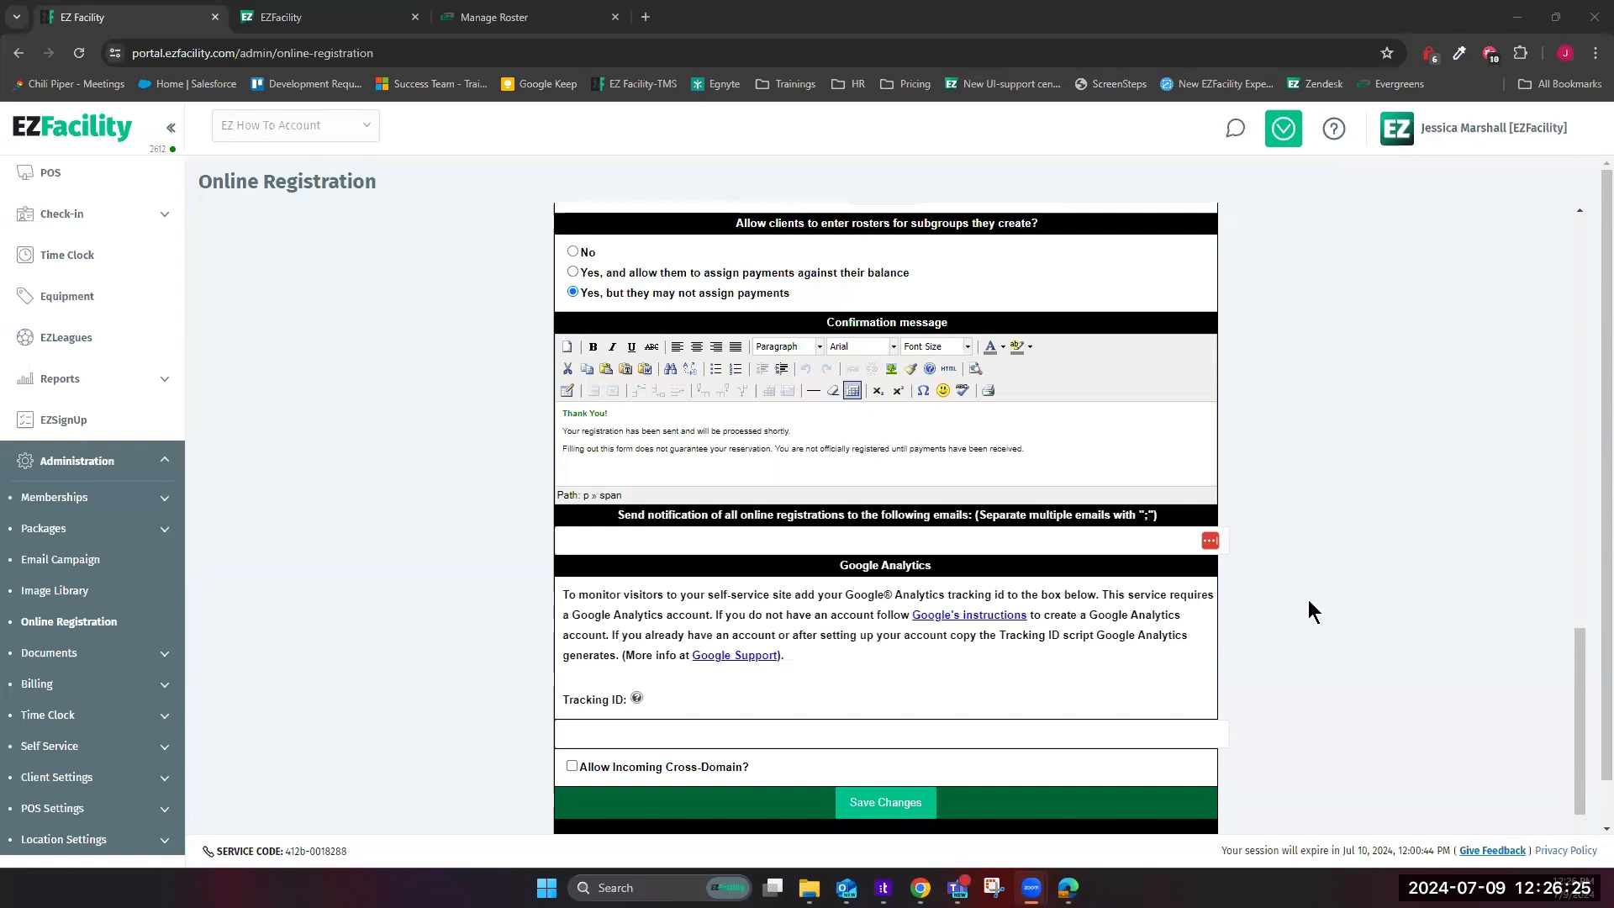
Open the feedback form to view its rating fields, and close it without submitting
{"action": "left_click", "coordinate": [1506, 851]}
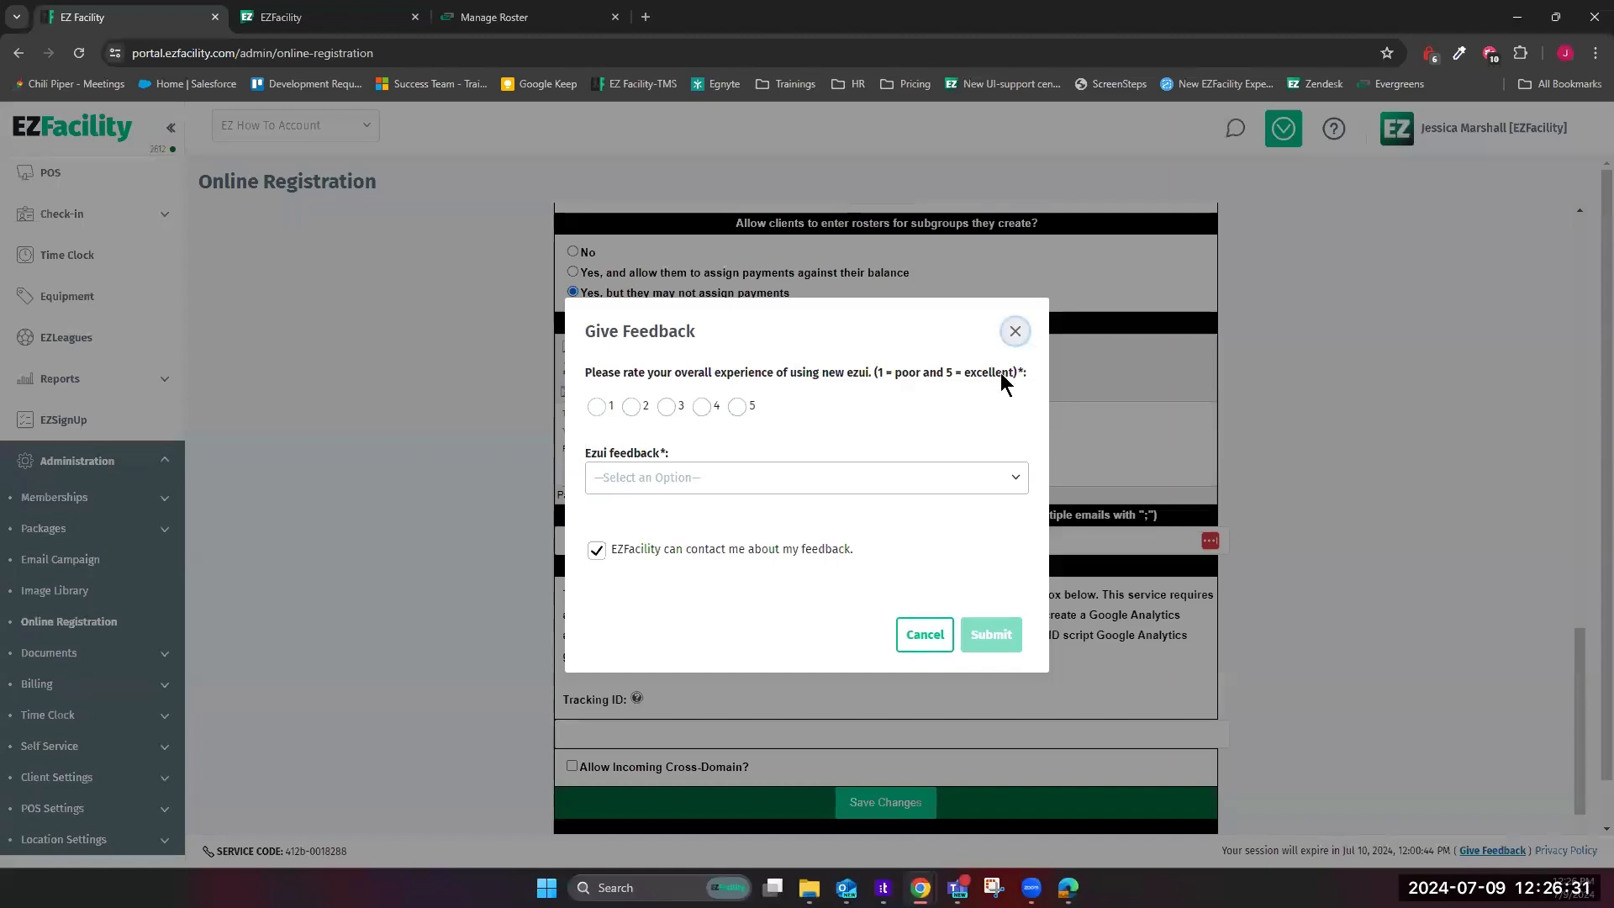
{"action": "left_click", "coordinate": [1015, 330]}
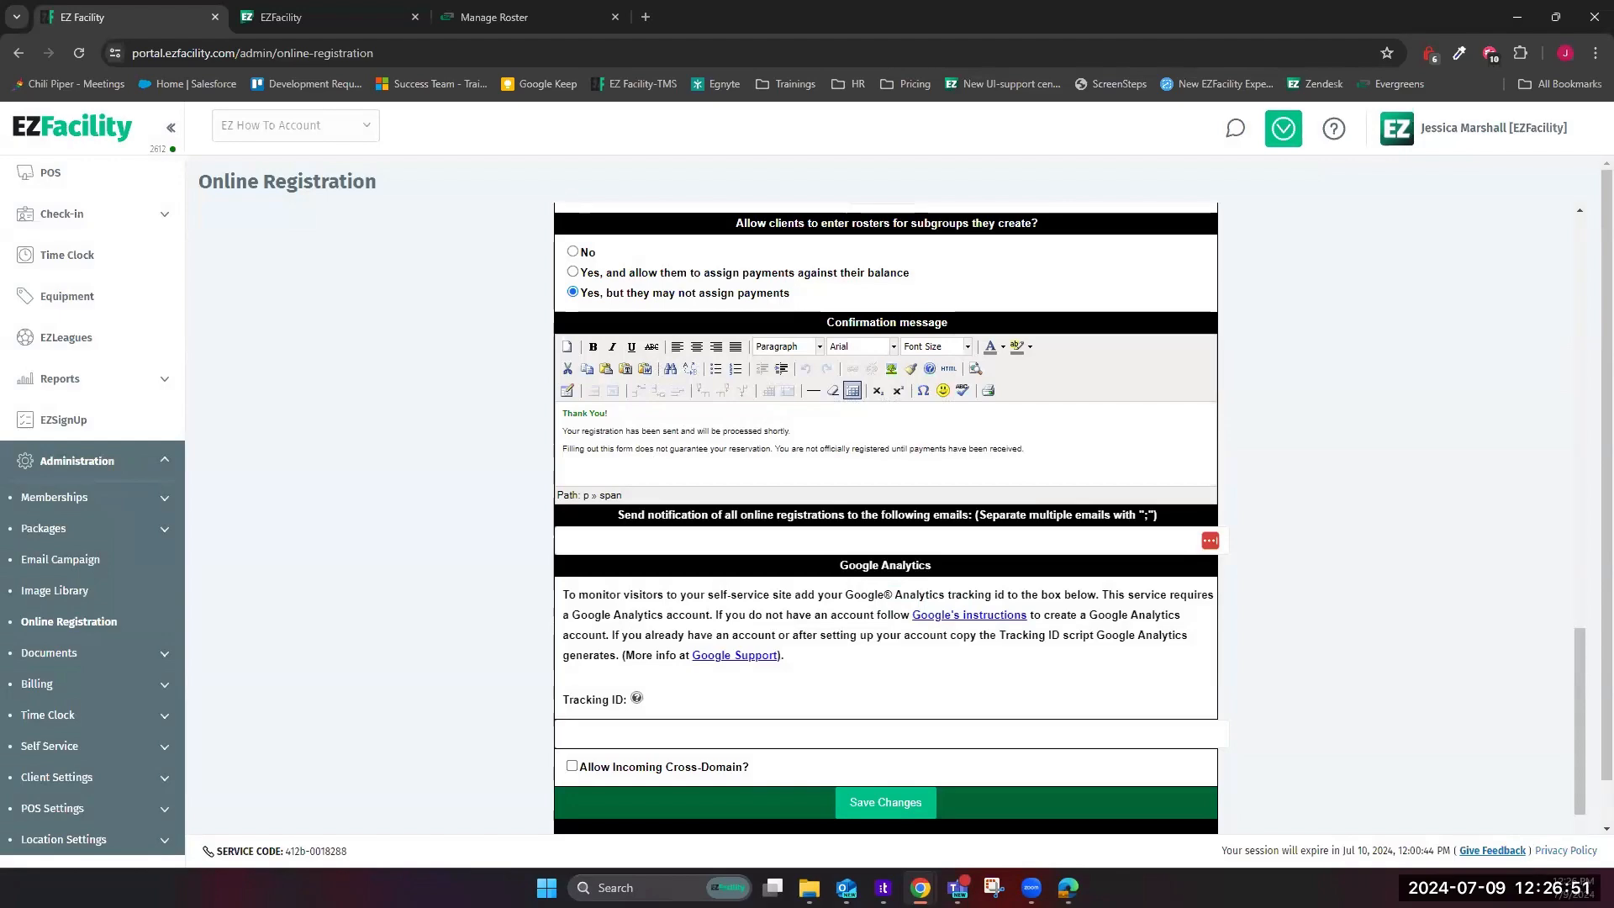
Review the document choices for the default registration agreement
{"action": "scroll", "coordinate": [465, 349], "scroll_direction": "up", "scroll_amount": 4}
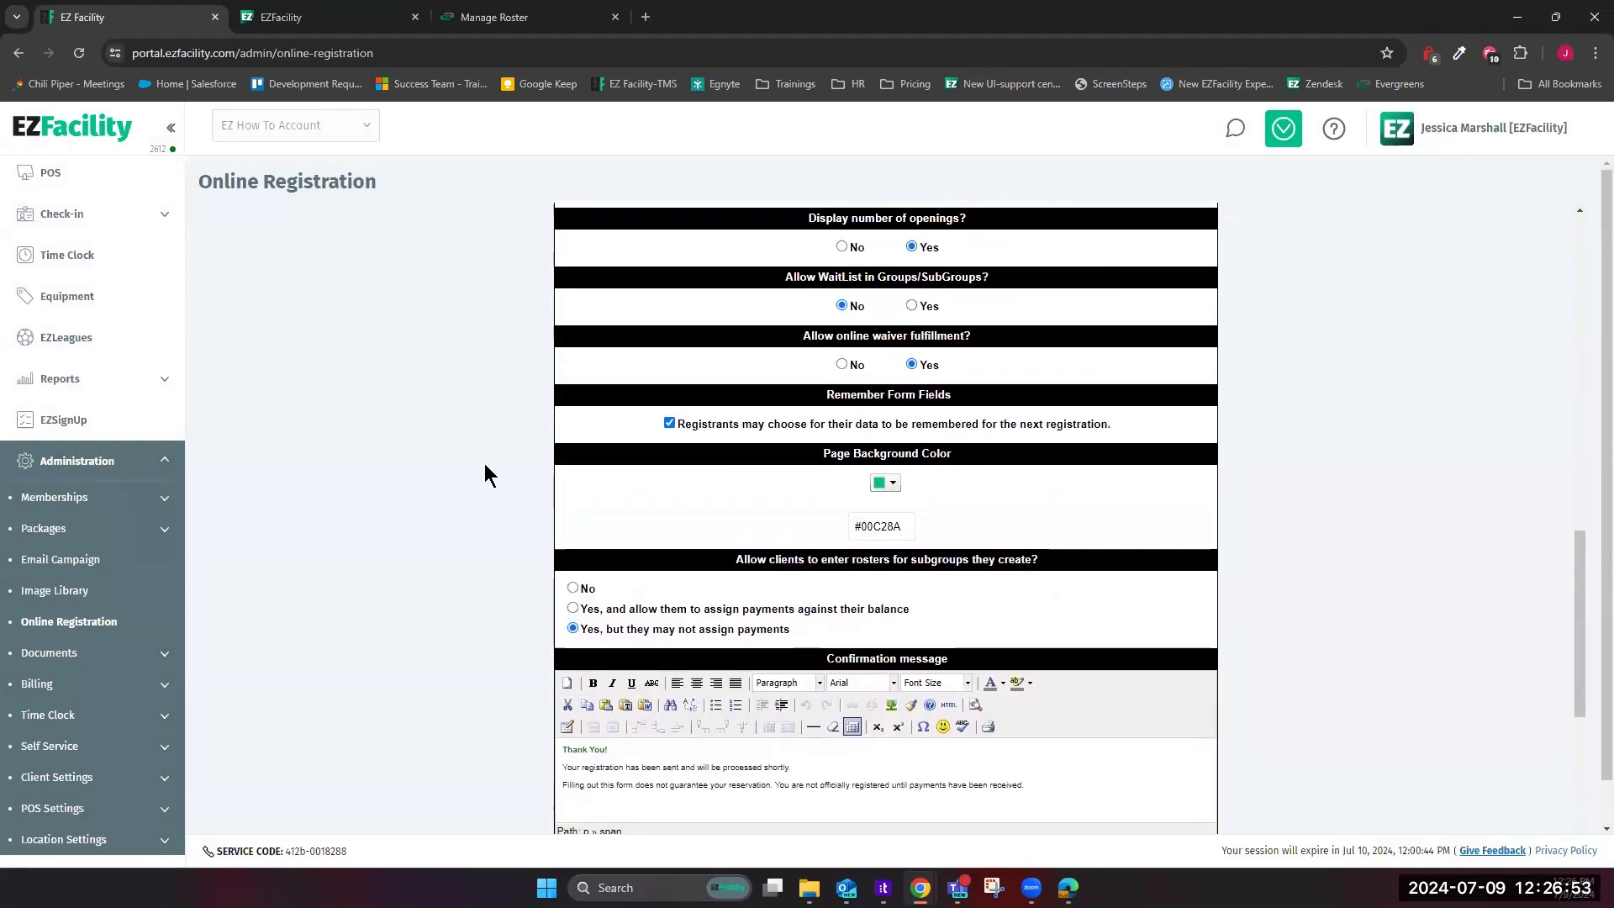
{"action": "scroll", "coordinate": [485, 475], "scroll_direction": "up", "scroll_amount": 4}
{"action": "left_click", "coordinate": [713, 516]}
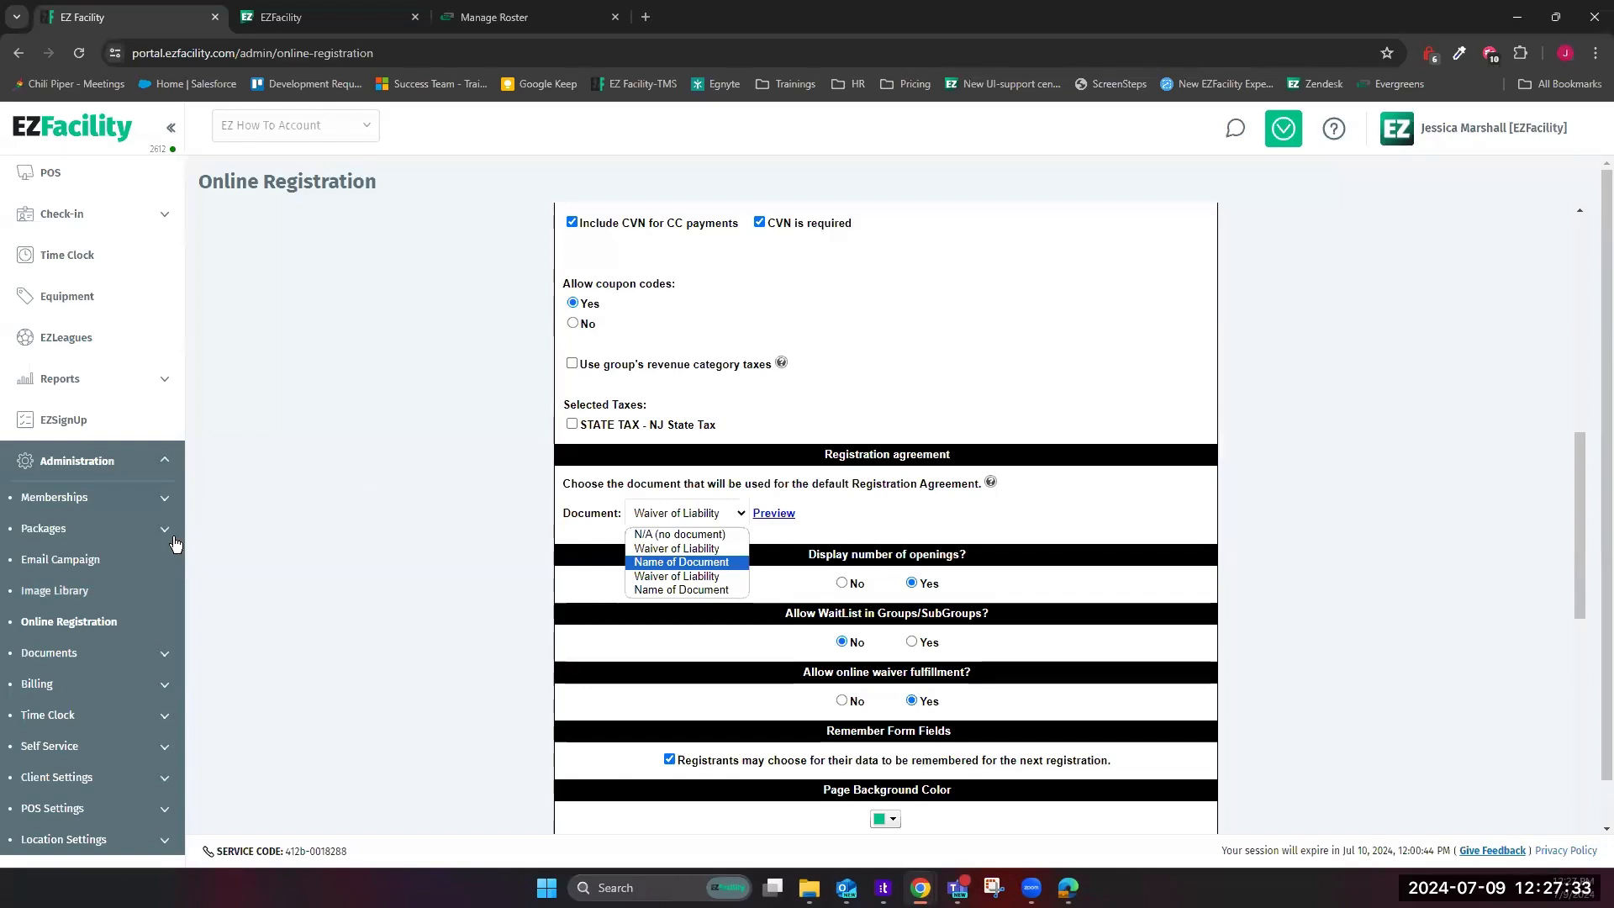
Return to the groups list and open the MLS Regular Season group's online registration settings
{"action": "scroll", "coordinate": [126, 542], "scroll_direction": "up", "scroll_amount": 4}
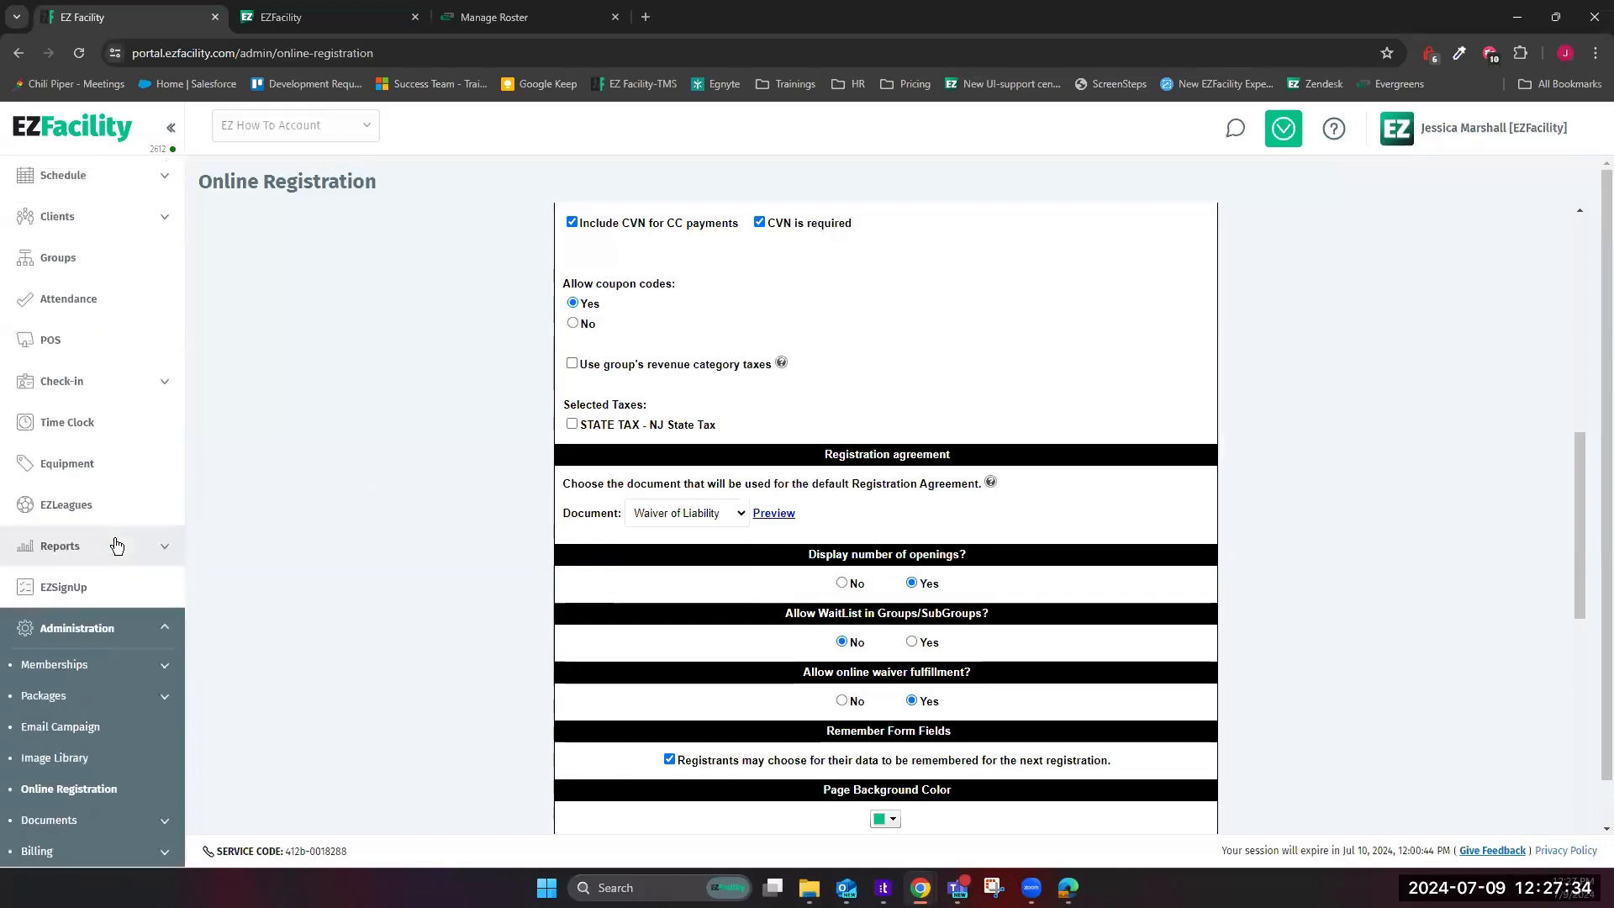
{"action": "left_click", "coordinate": [68, 265]}
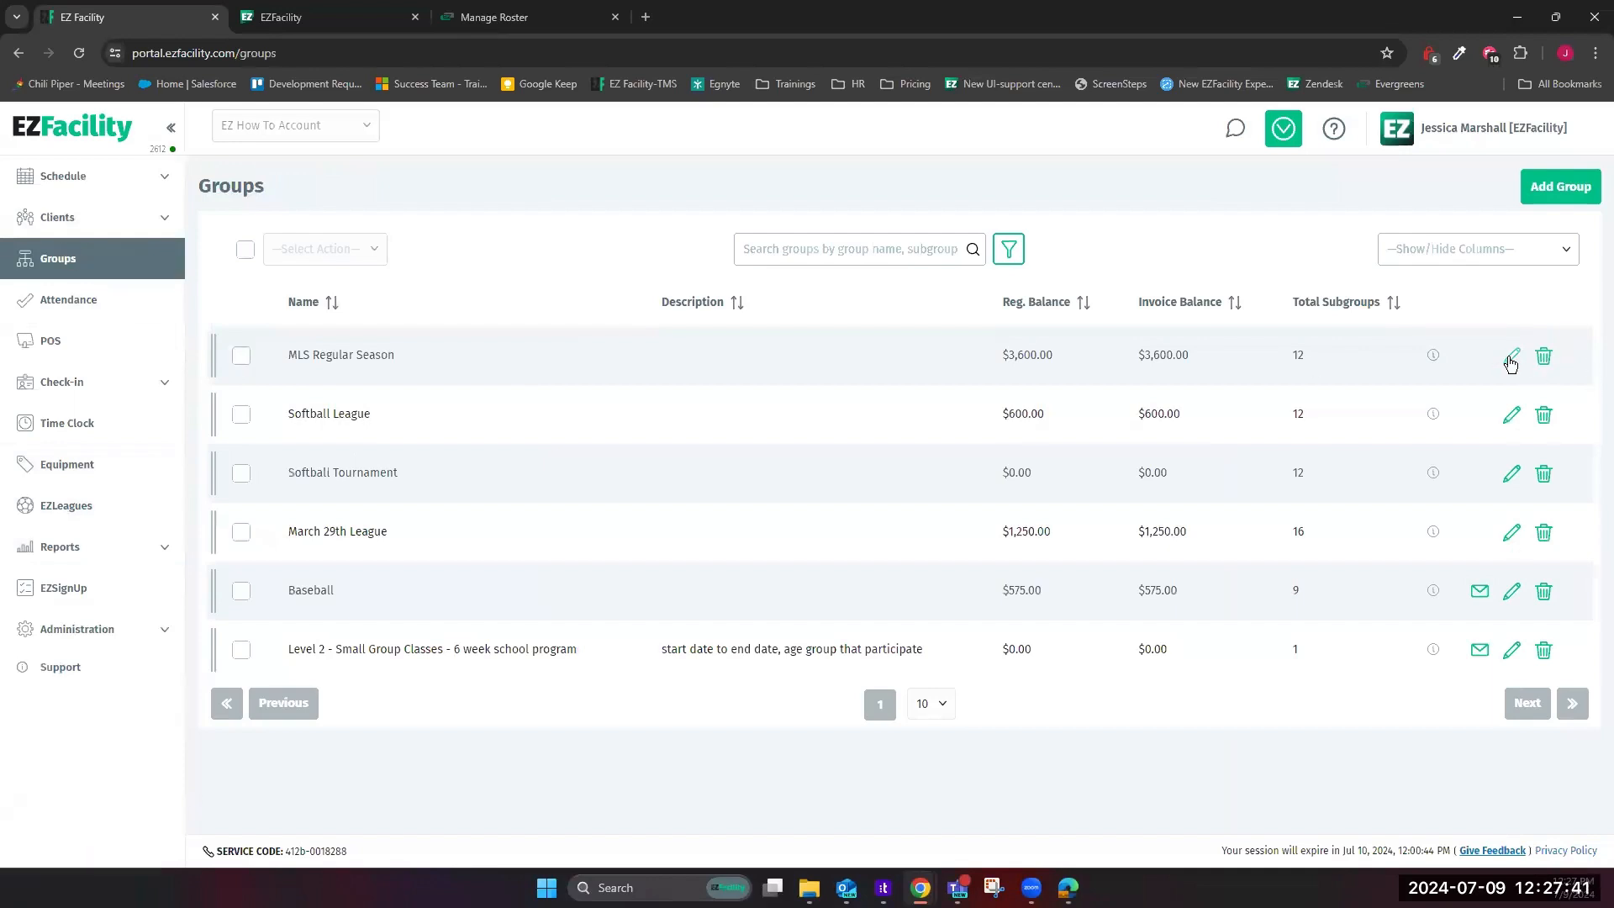
{"action": "left_click", "coordinate": [1510, 360]}
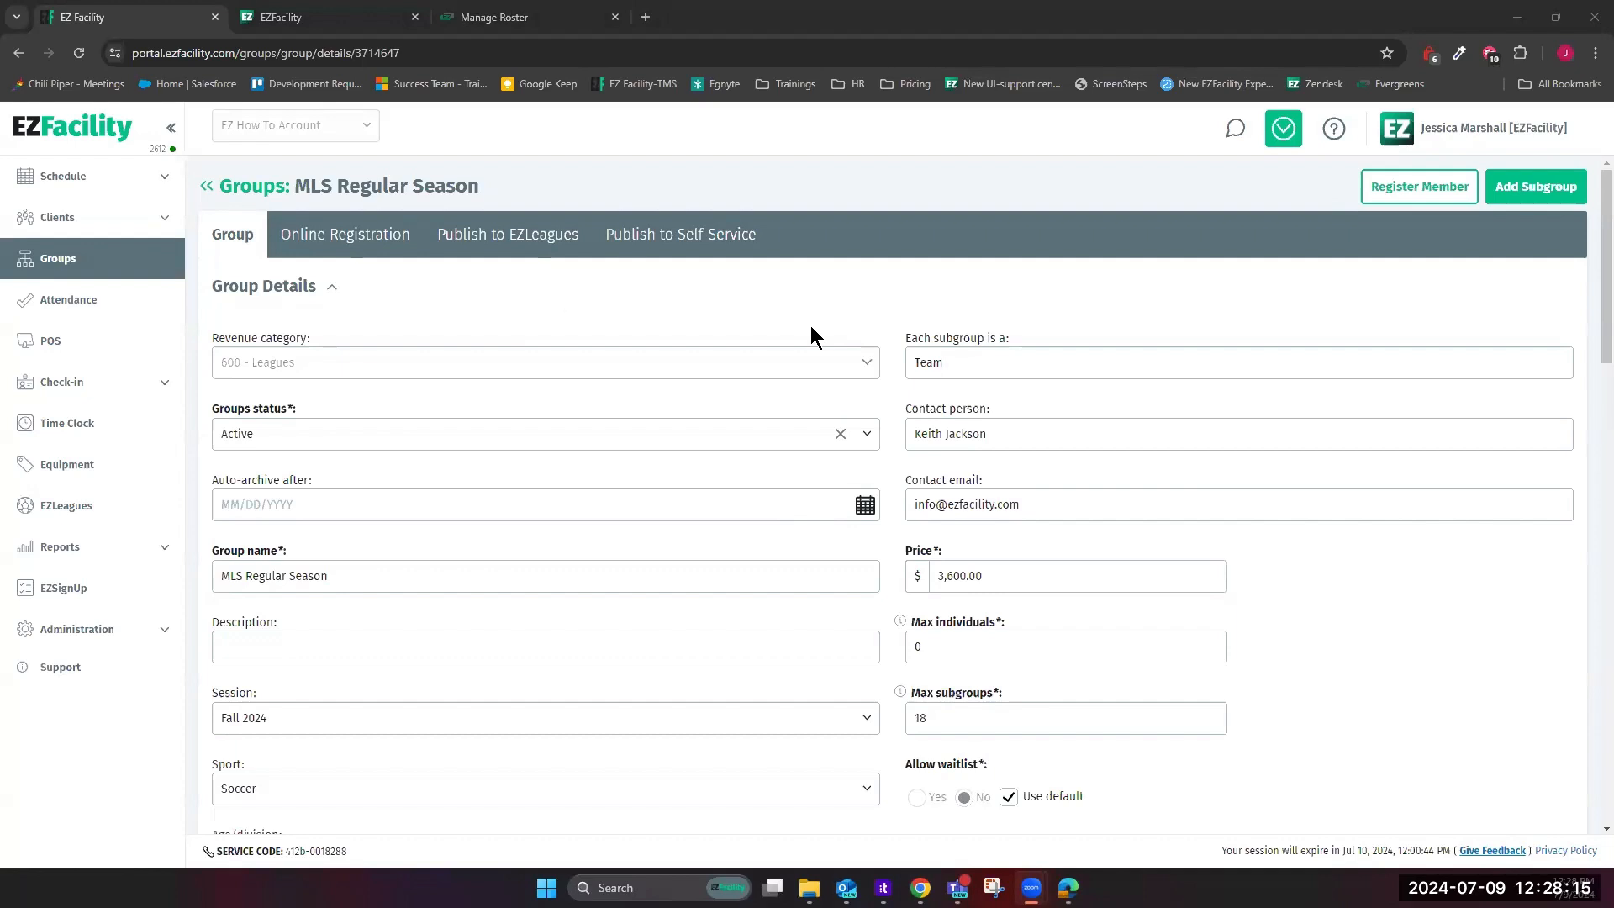
{"action": "left_click", "coordinate": [344, 244]}
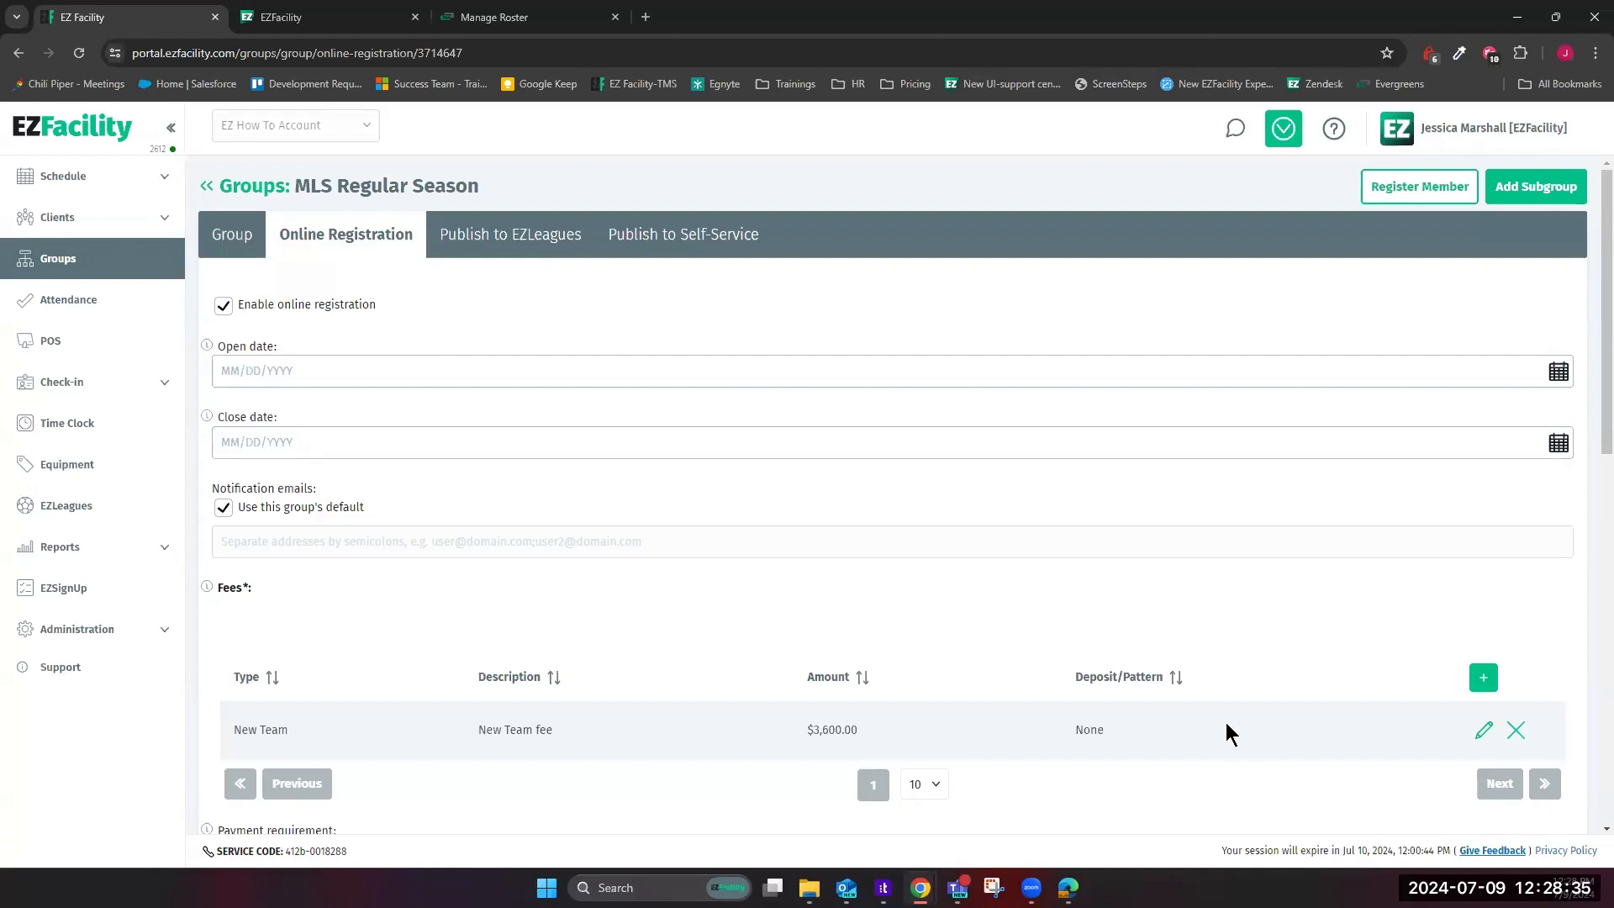
Add an Individual registration fee described as Free Agent with an amount to bill of $100.00
{"action": "left_click", "coordinate": [1484, 679]}
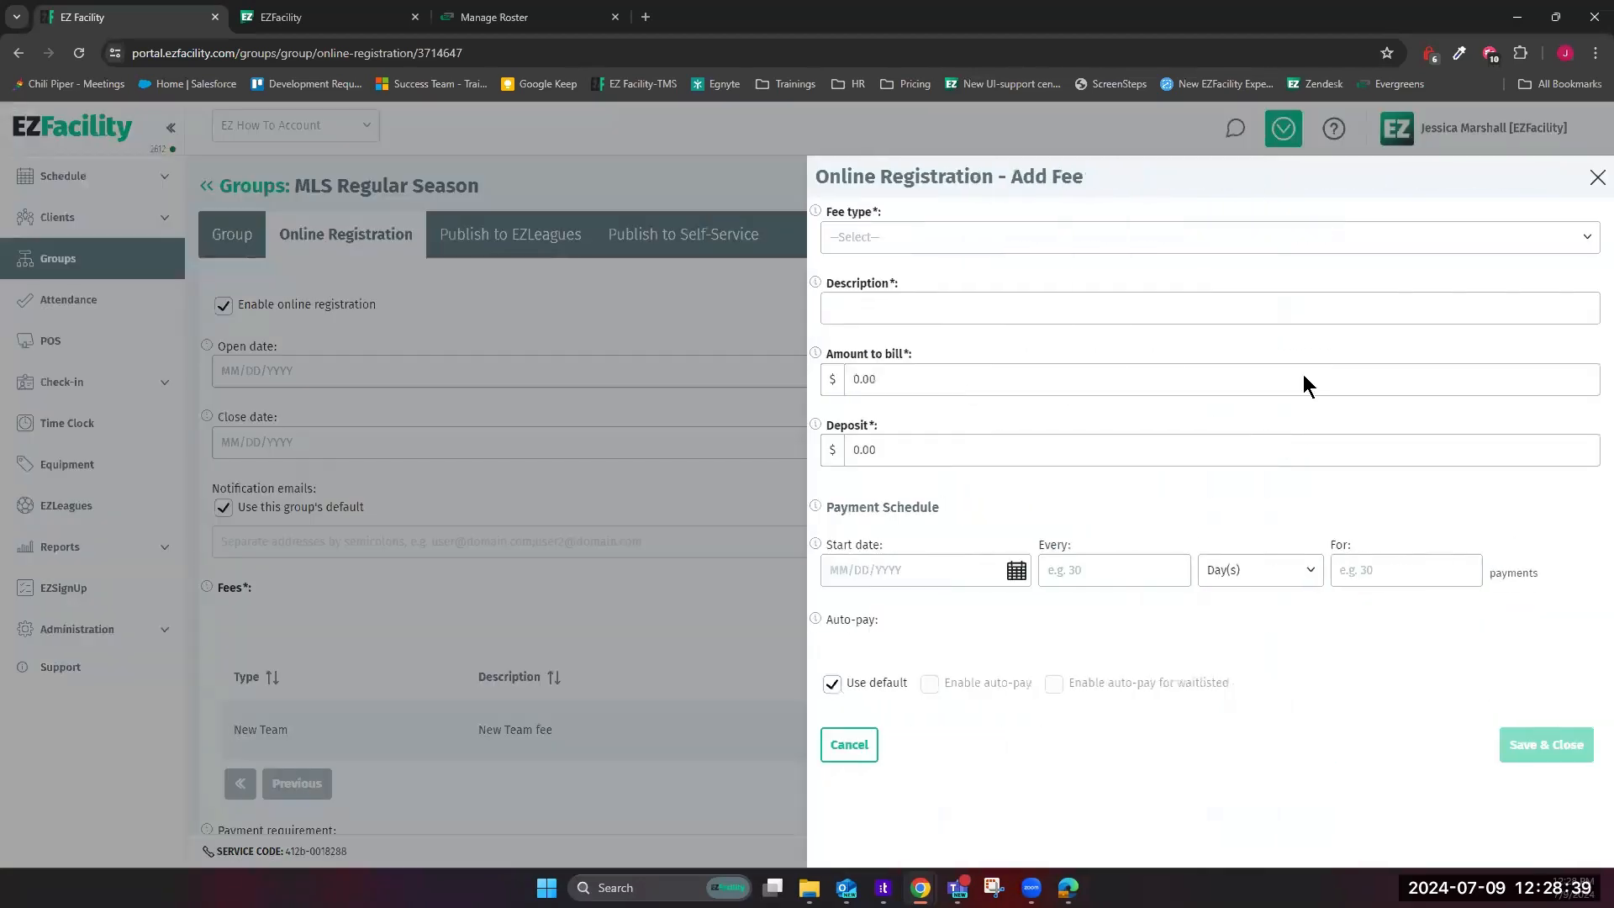
{"action": "left_click", "coordinate": [925, 238]}
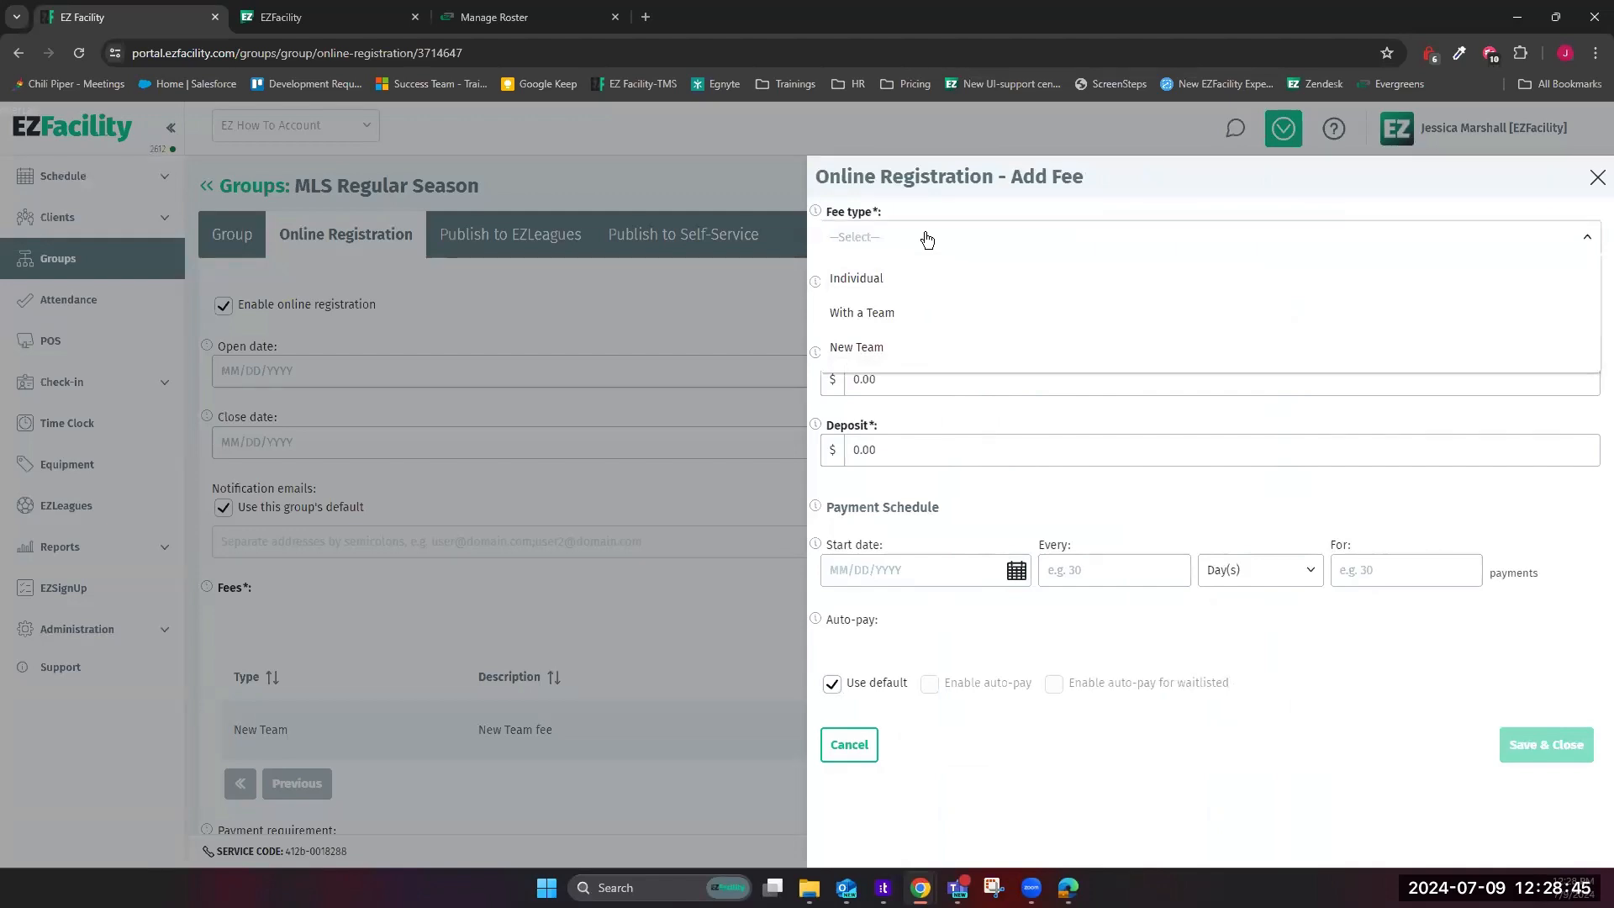
{"action": "left_click", "coordinate": [900, 277]}
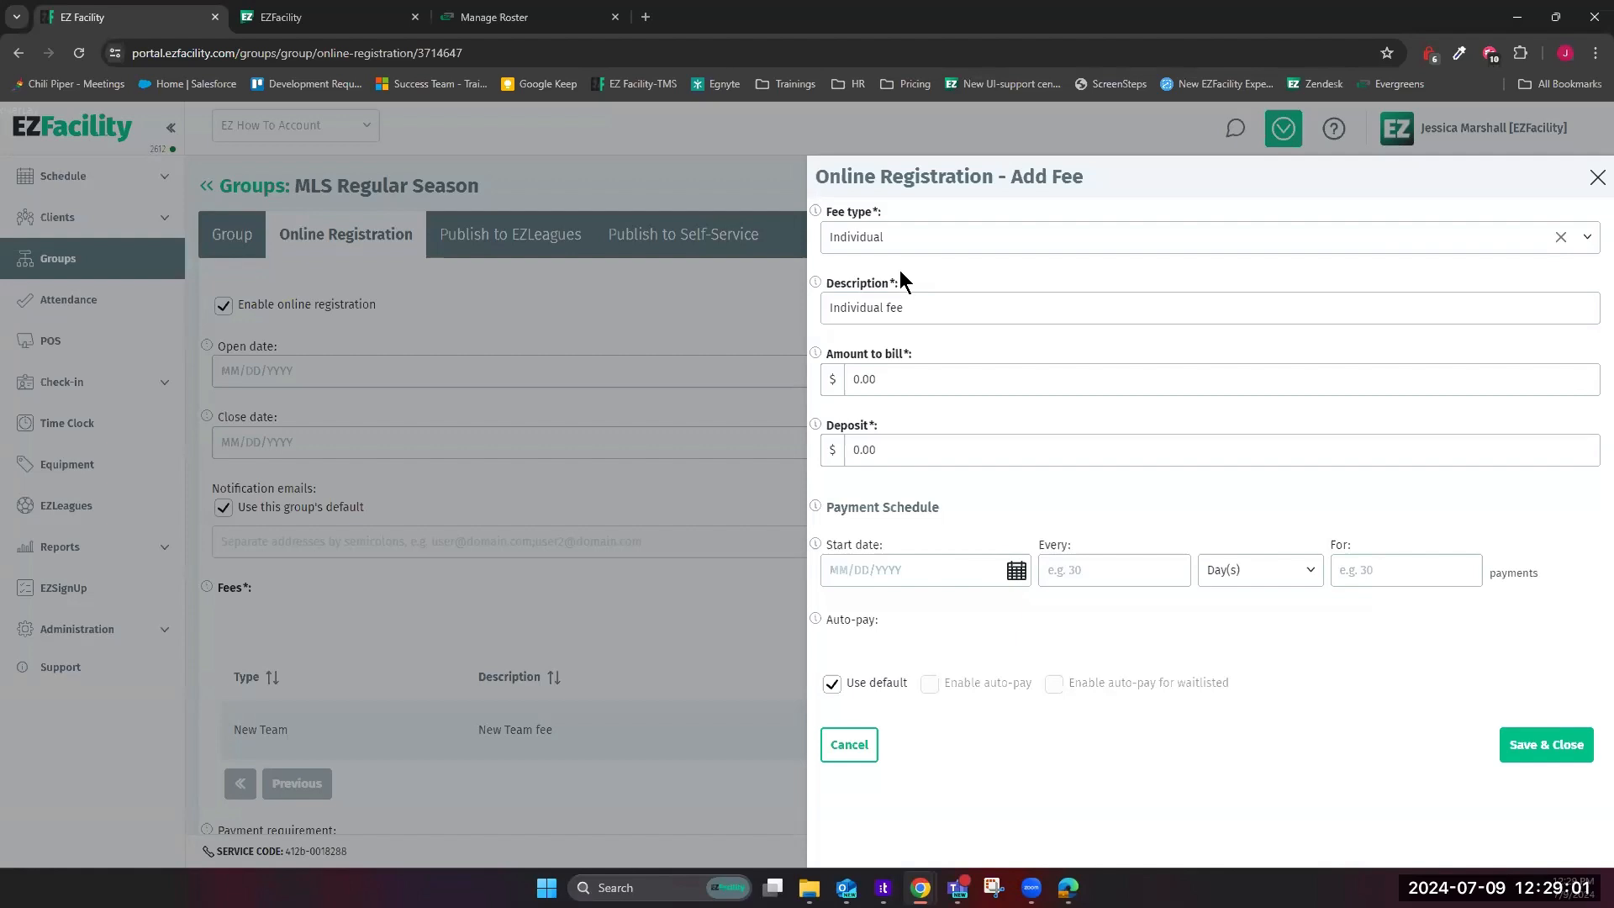
{"action": "left_click_drag", "start_coordinate": [899, 308], "coordinate": [767, 304]}
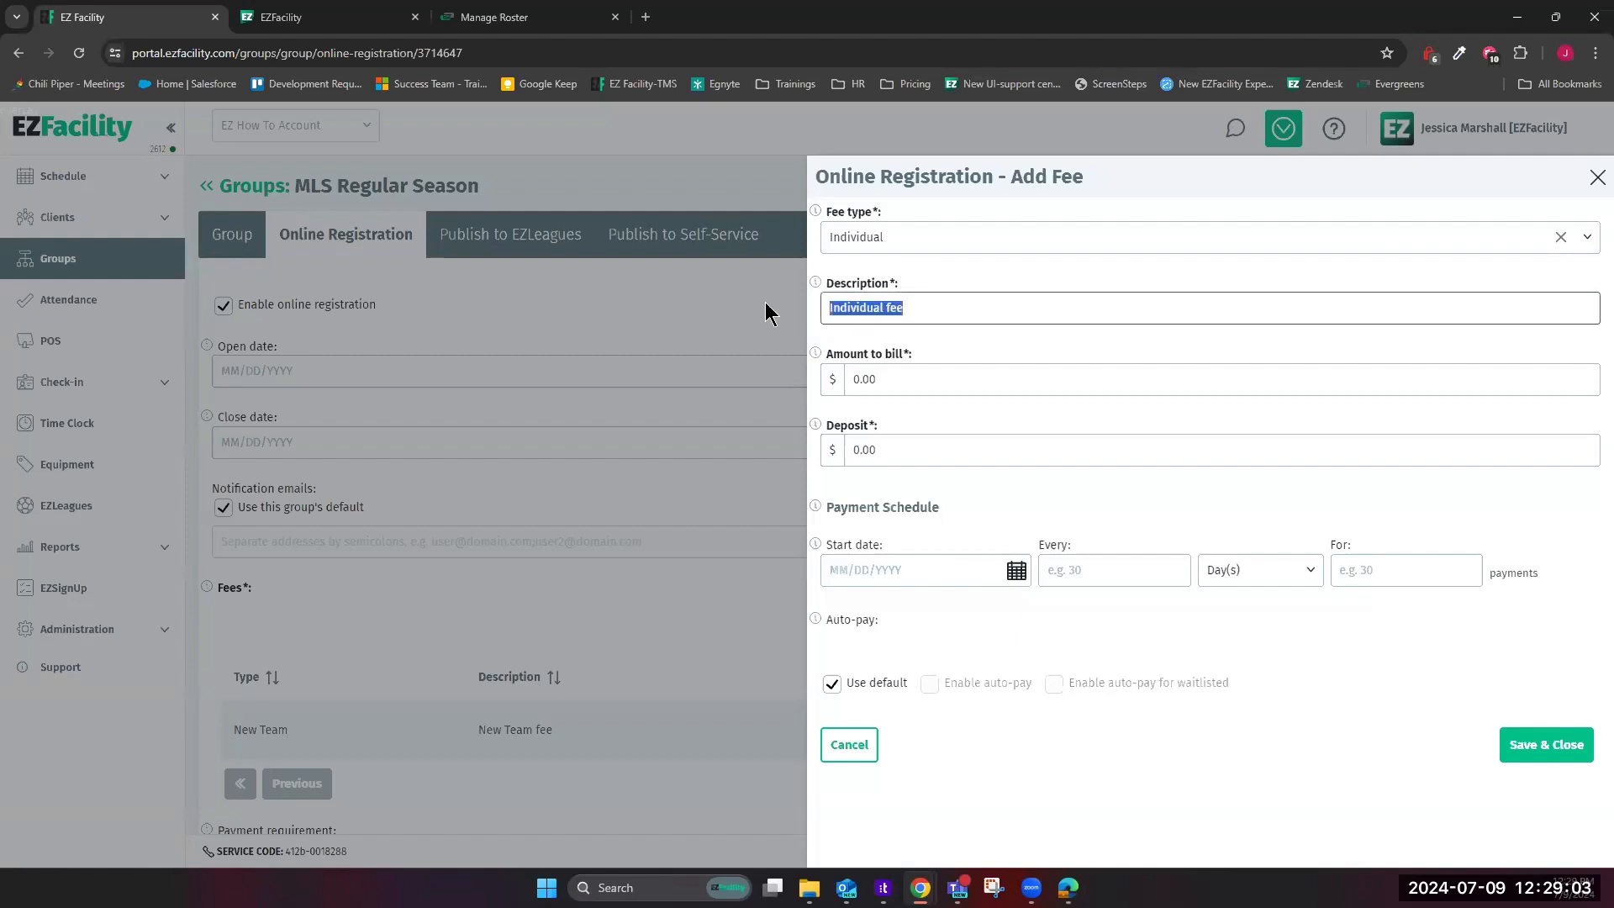
{"action": "type", "text": "Free Agent"}
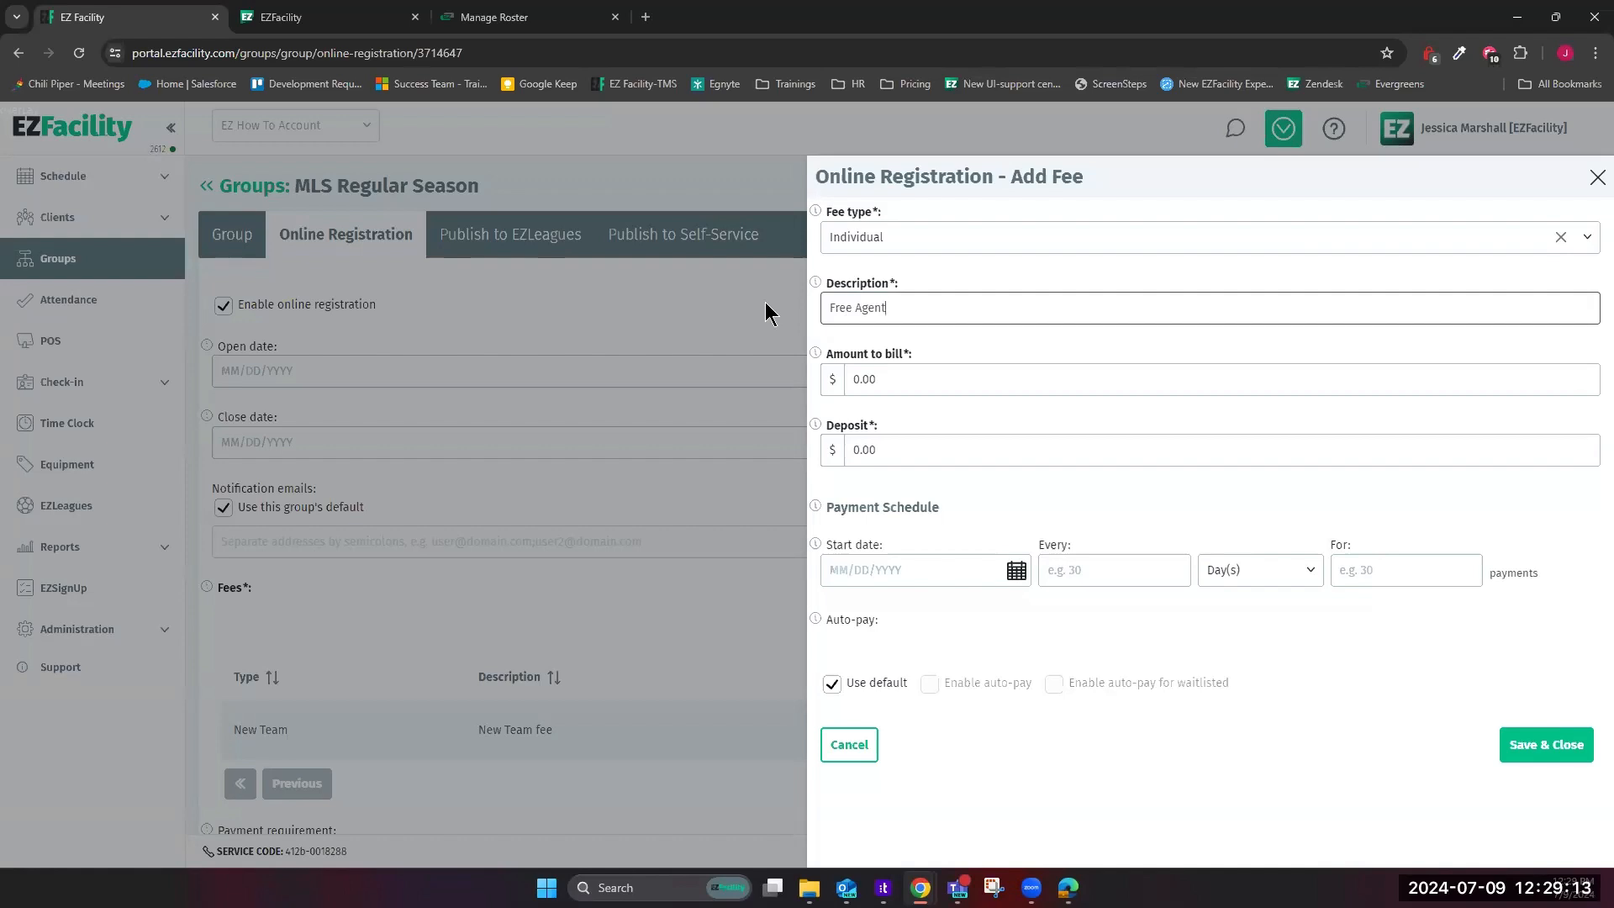
{"action": "left_click", "coordinate": [915, 370]}
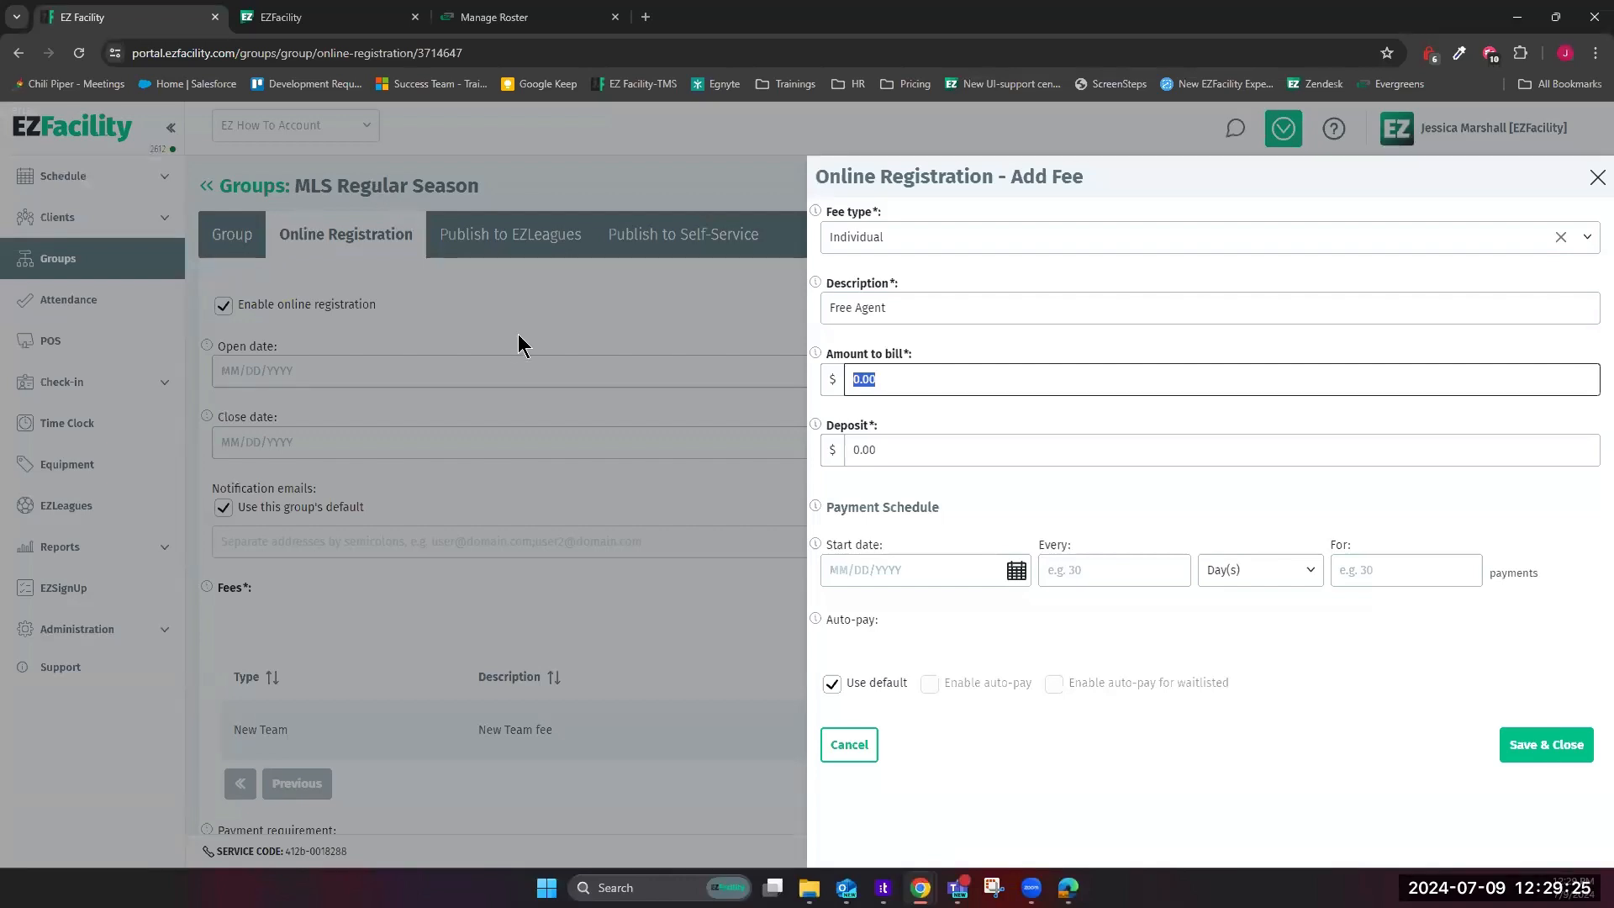
{"action": "type", "text": "100"}
{"action": "left_click", "coordinate": [962, 446]}
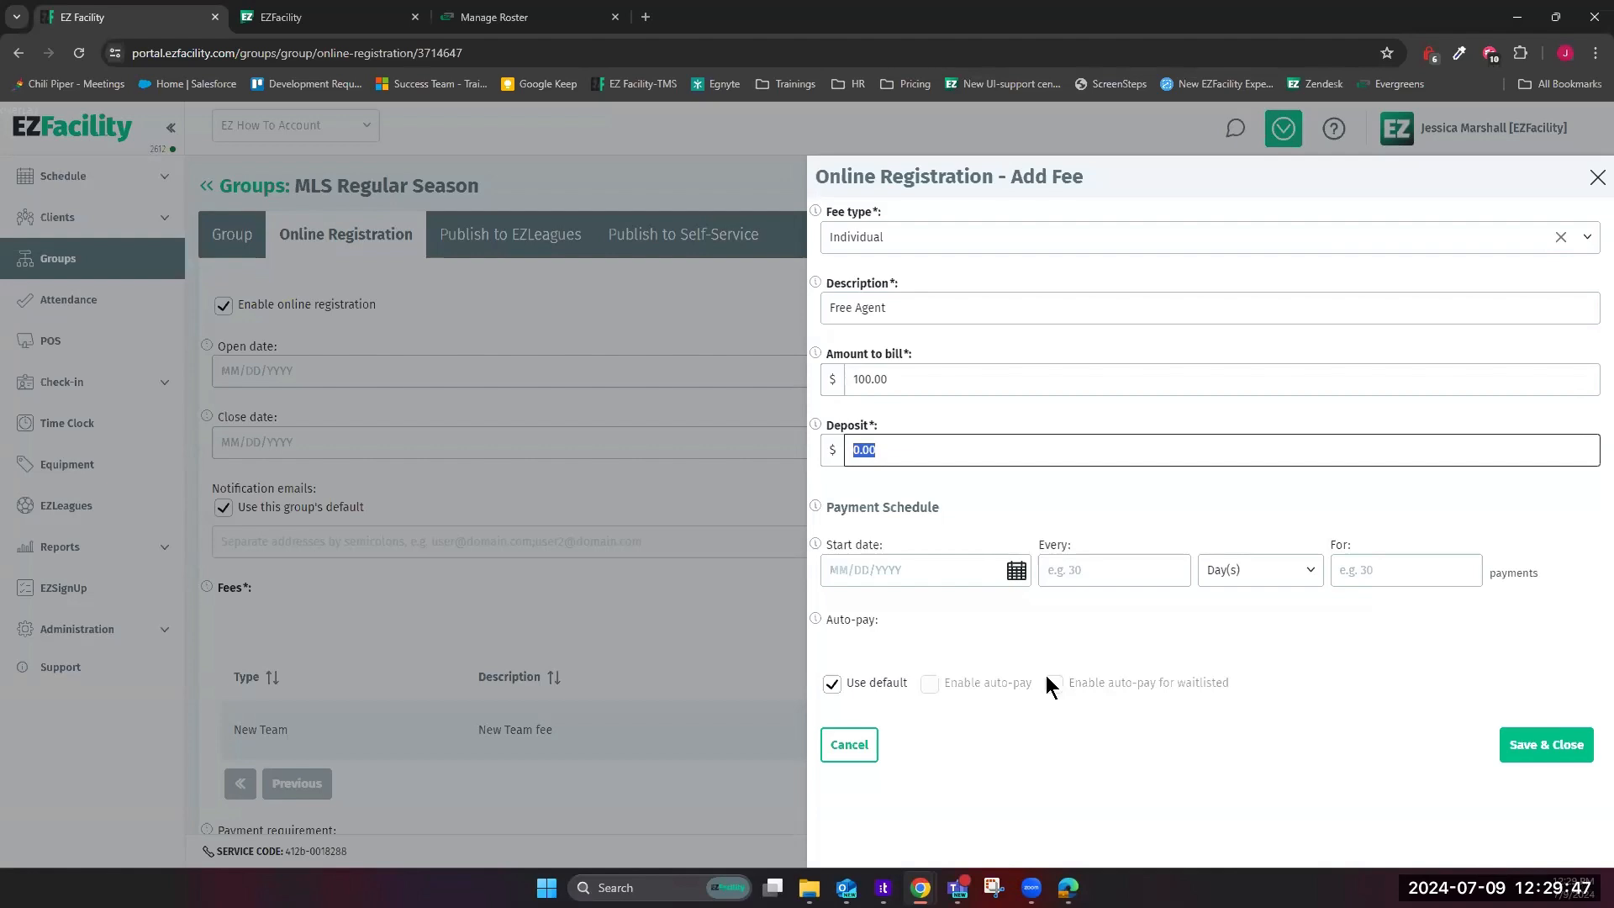
{"action": "left_click", "coordinate": [1552, 744]}
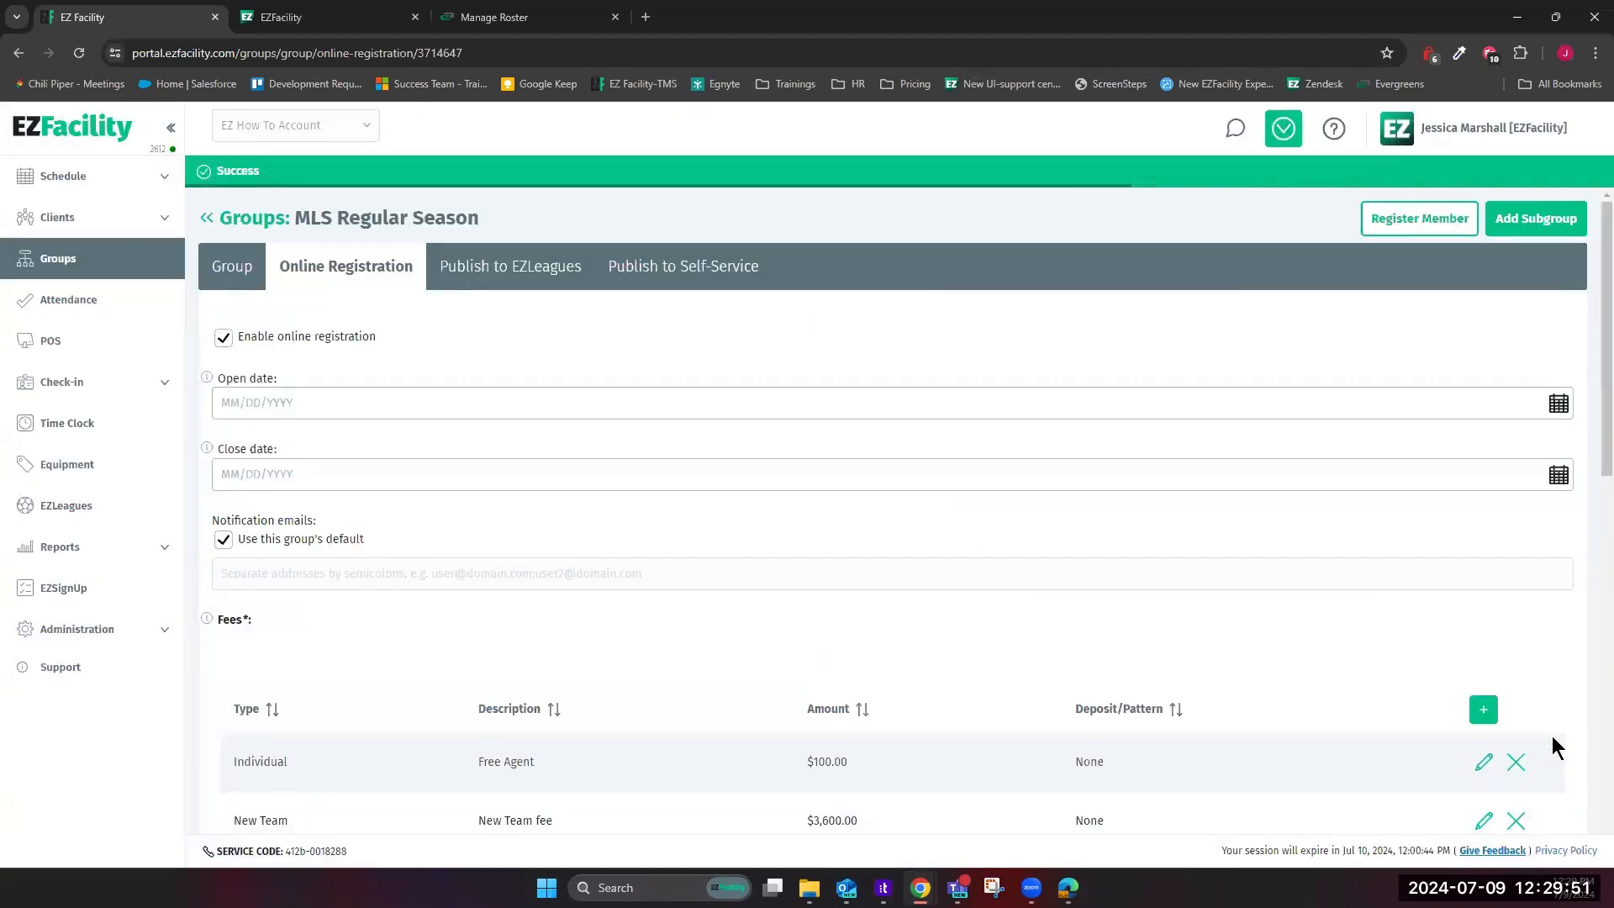
Add a With a Team registration fee of $100.00, keeping its default description
{"action": "left_click", "coordinate": [1482, 711]}
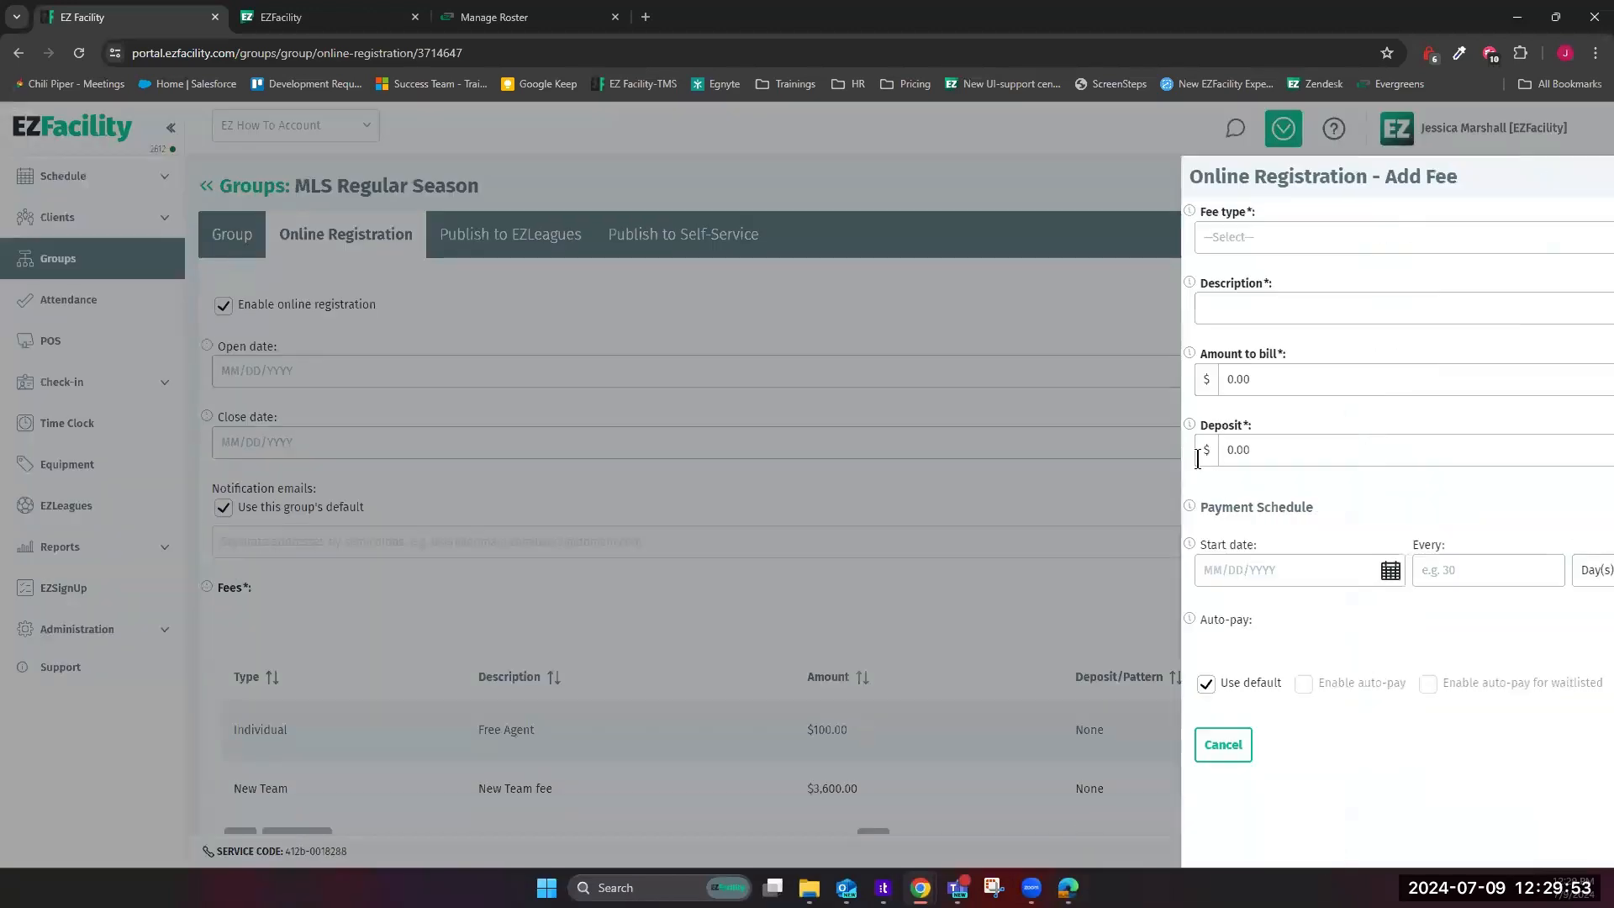
{"action": "left_click", "coordinate": [971, 245]}
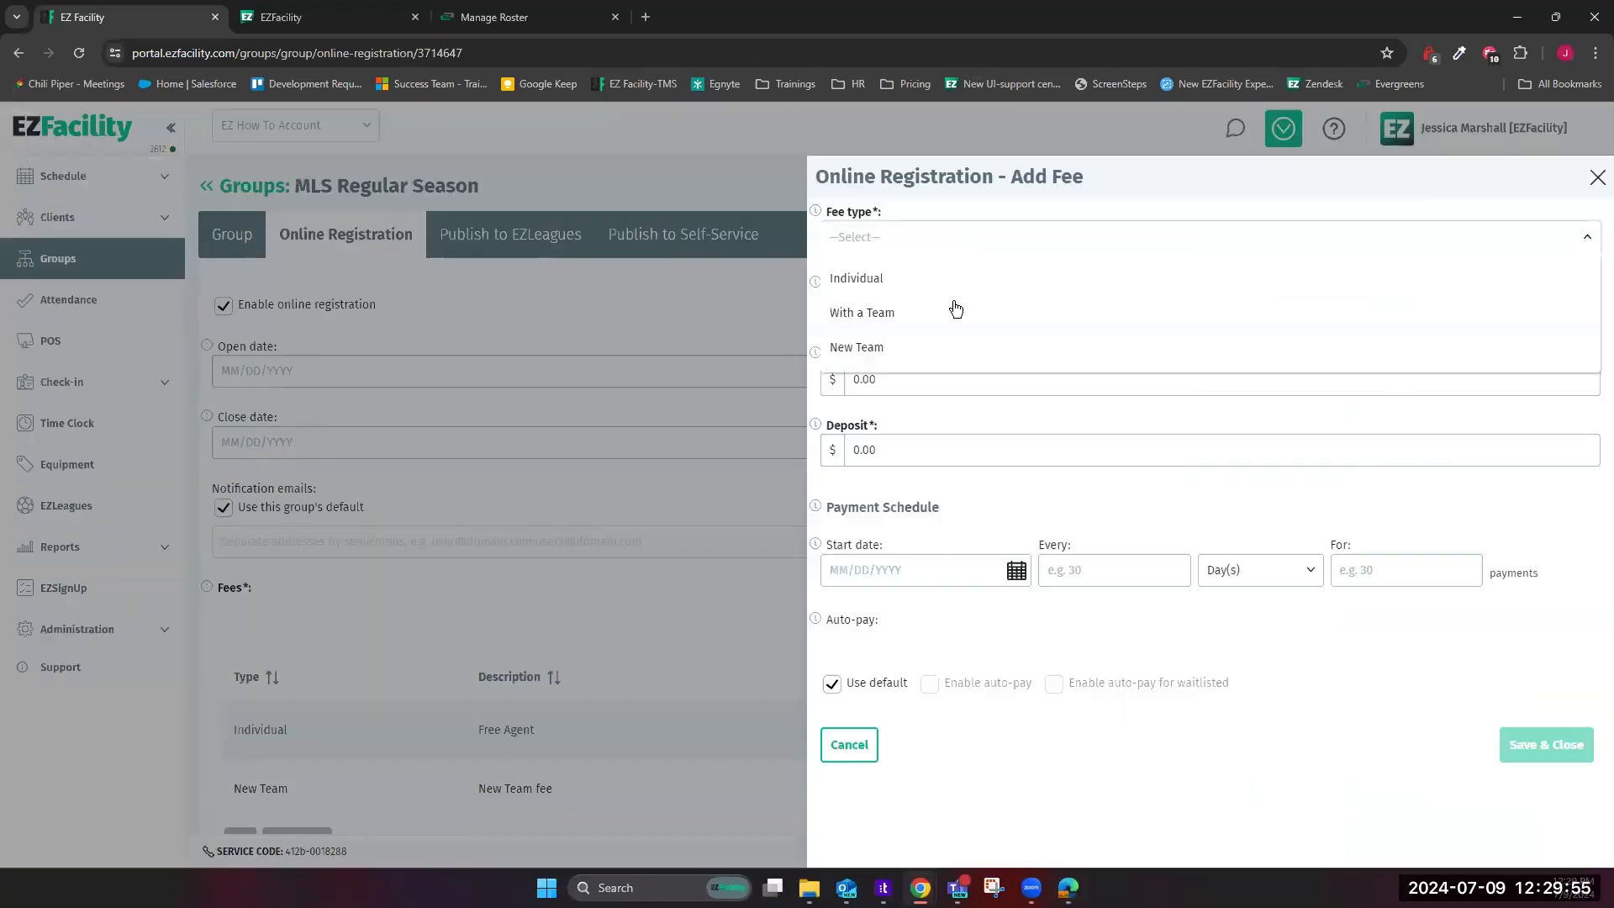
{"action": "left_click", "coordinate": [901, 327]}
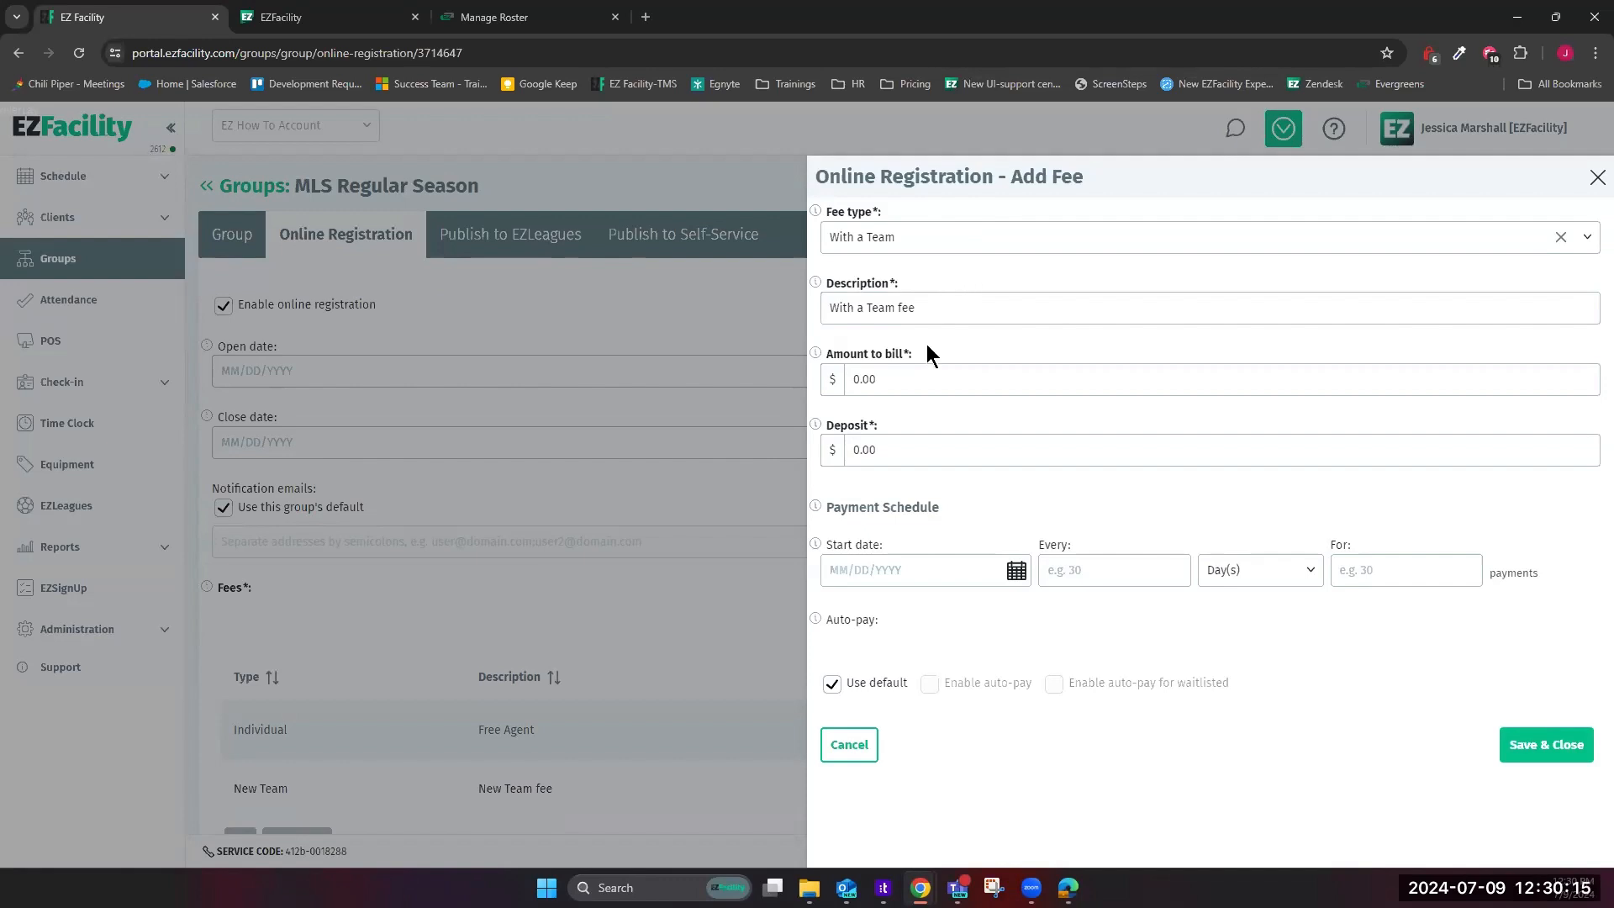
{"action": "triple_click", "coordinate": [959, 301]}
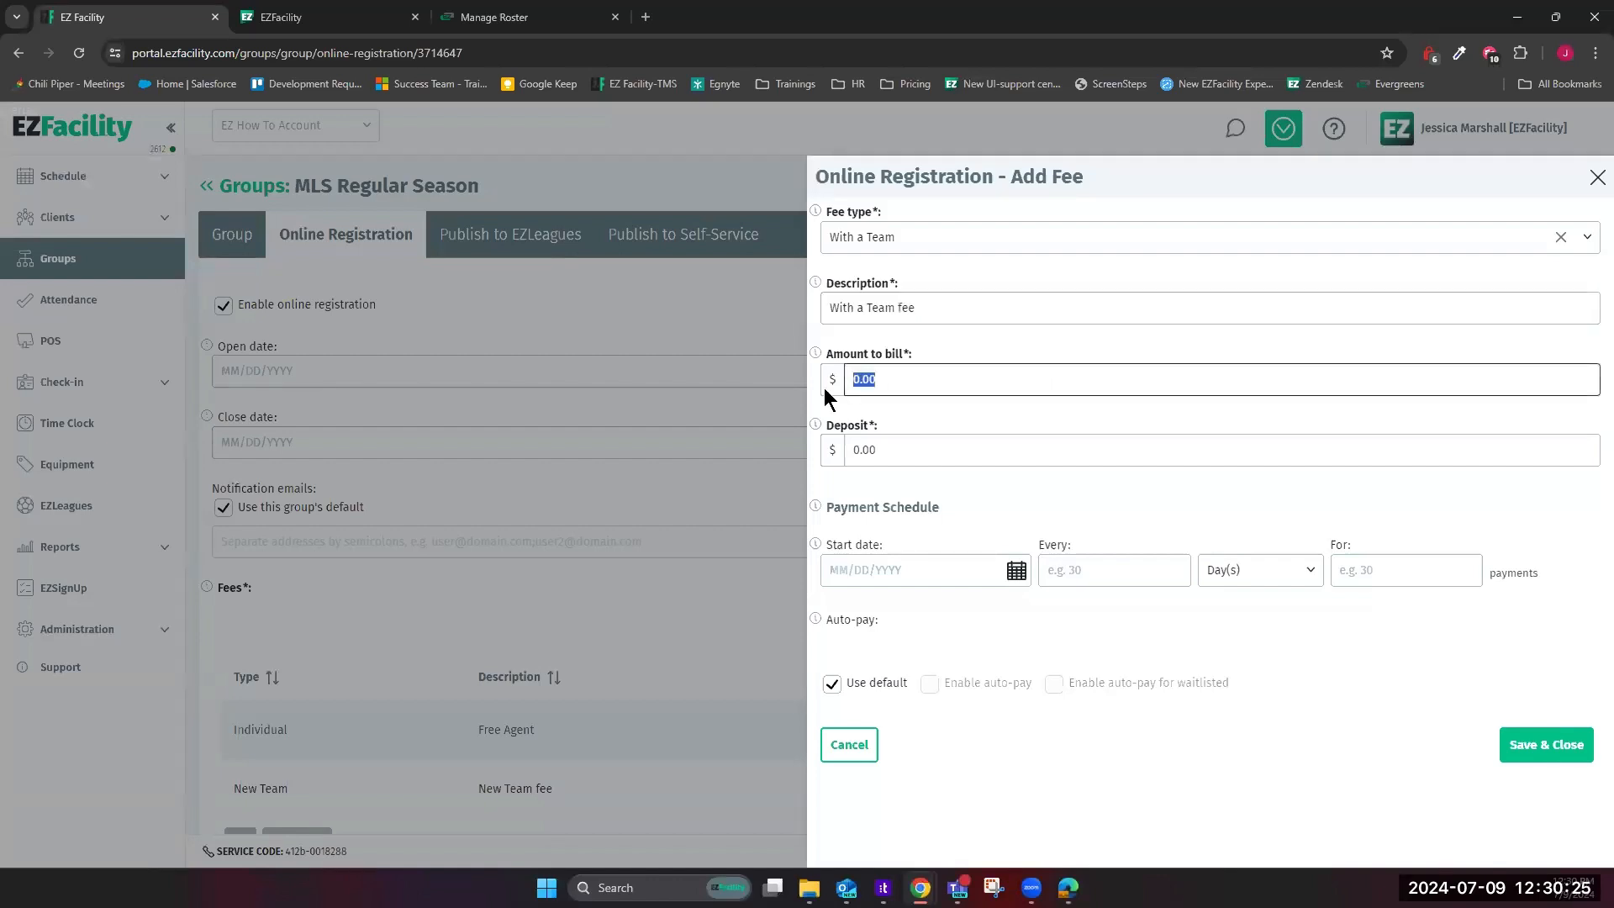
{"action": "type", "text": "00"}
{"action": "left_click", "coordinate": [1554, 740]}
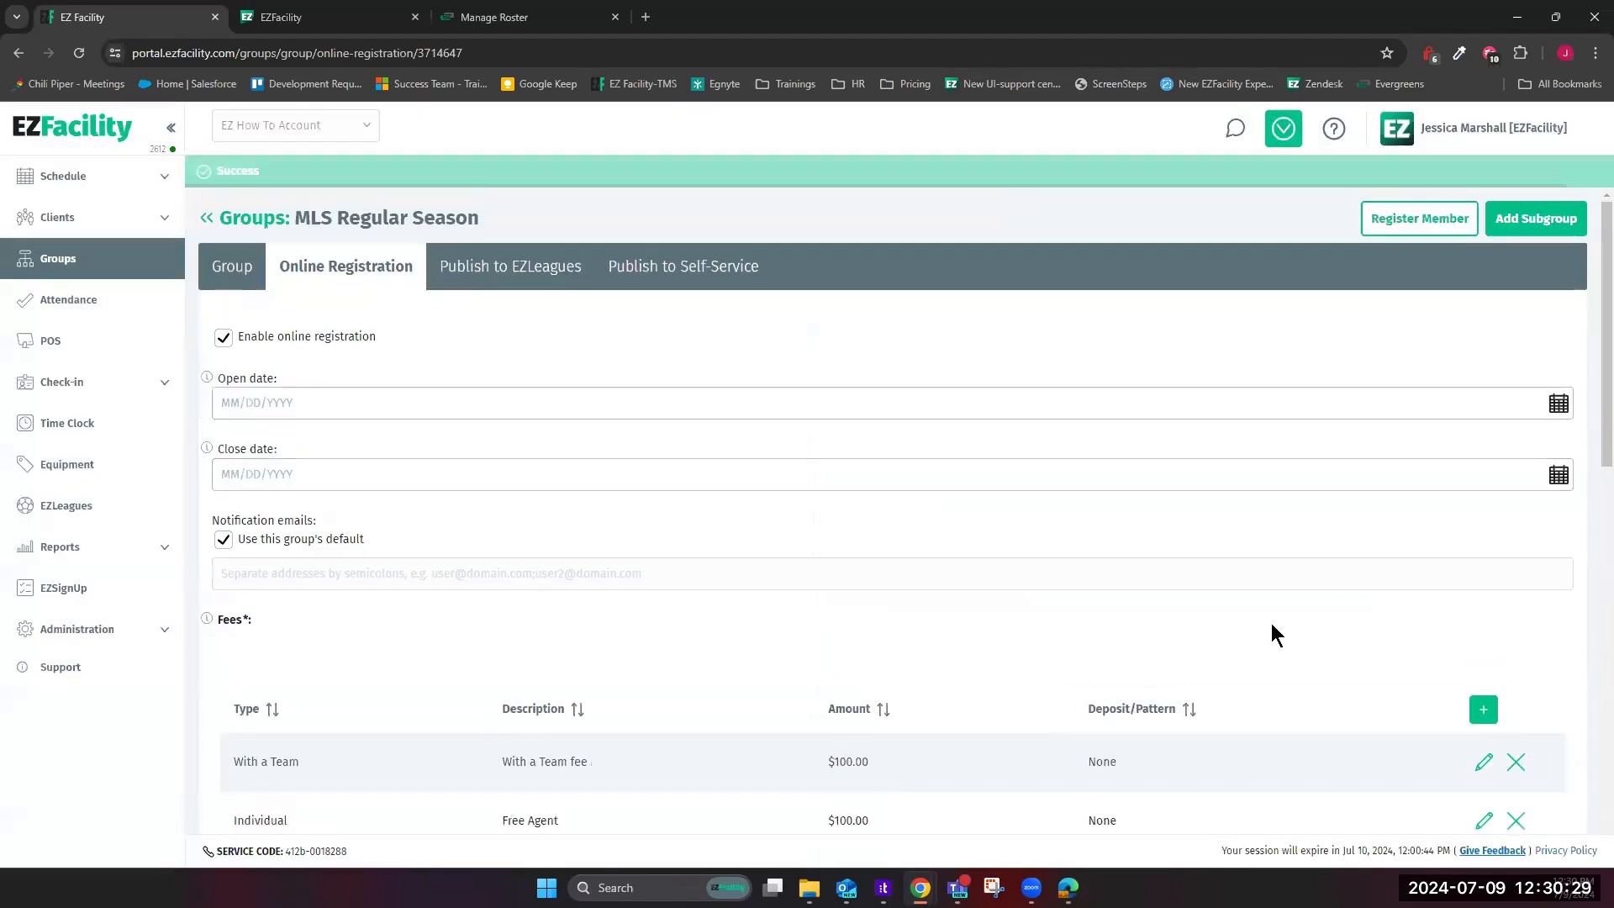
Start another New Team registration fee with $3,600.00 as the amount to bill and a $100.00 deposit
{"action": "scroll", "coordinate": [1272, 630], "scroll_direction": "down", "scroll_amount": 2}
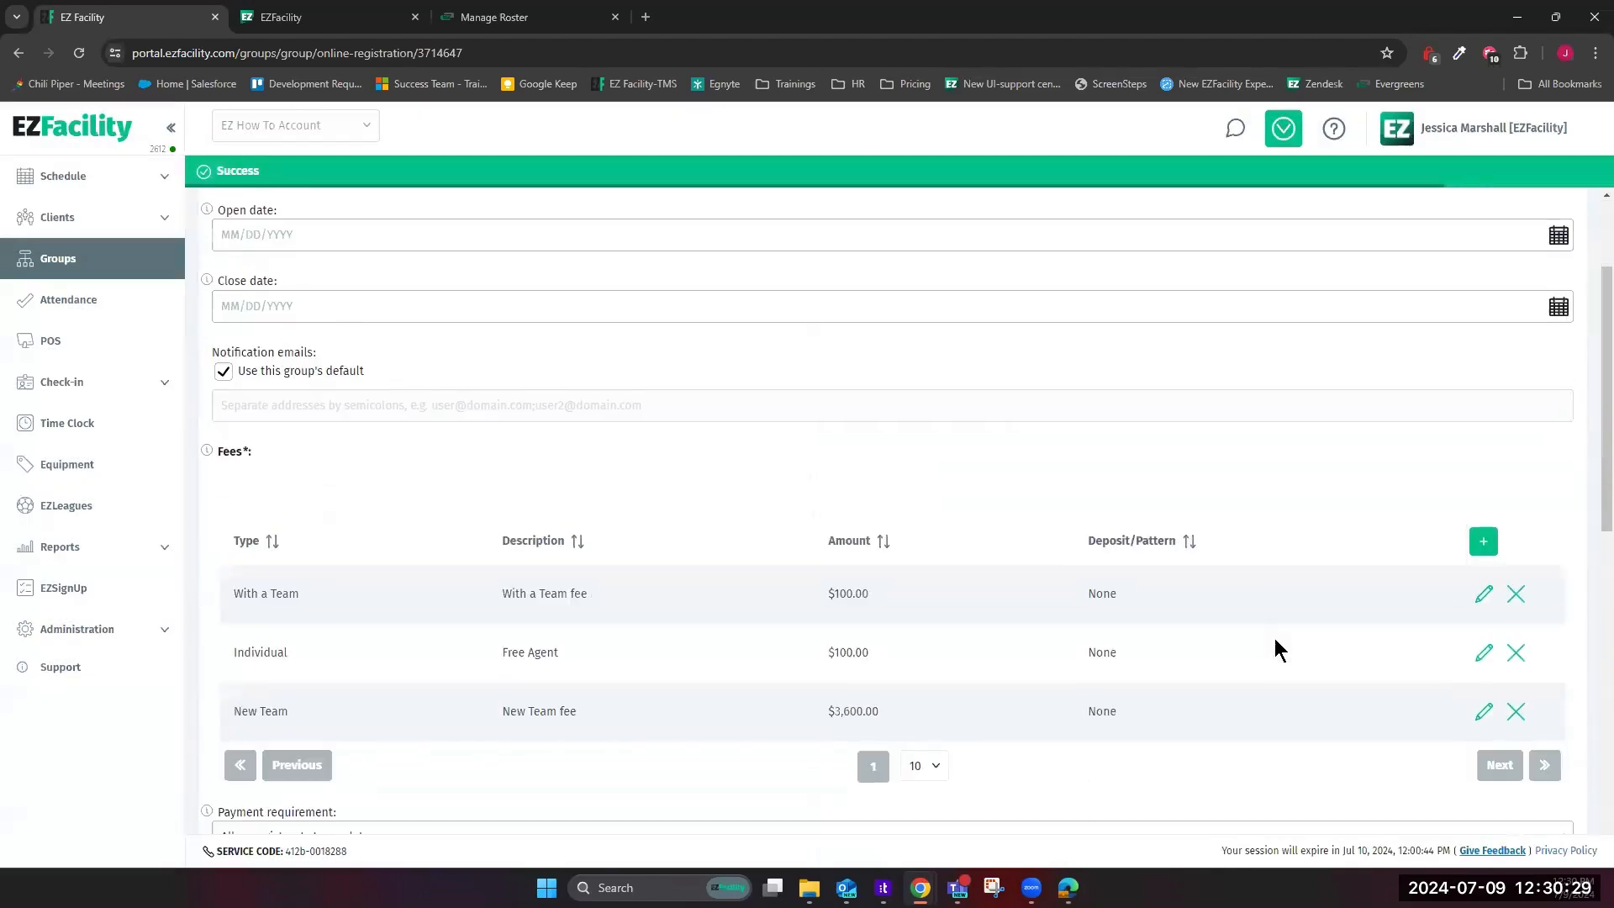
{"action": "left_click", "coordinate": [1495, 542]}
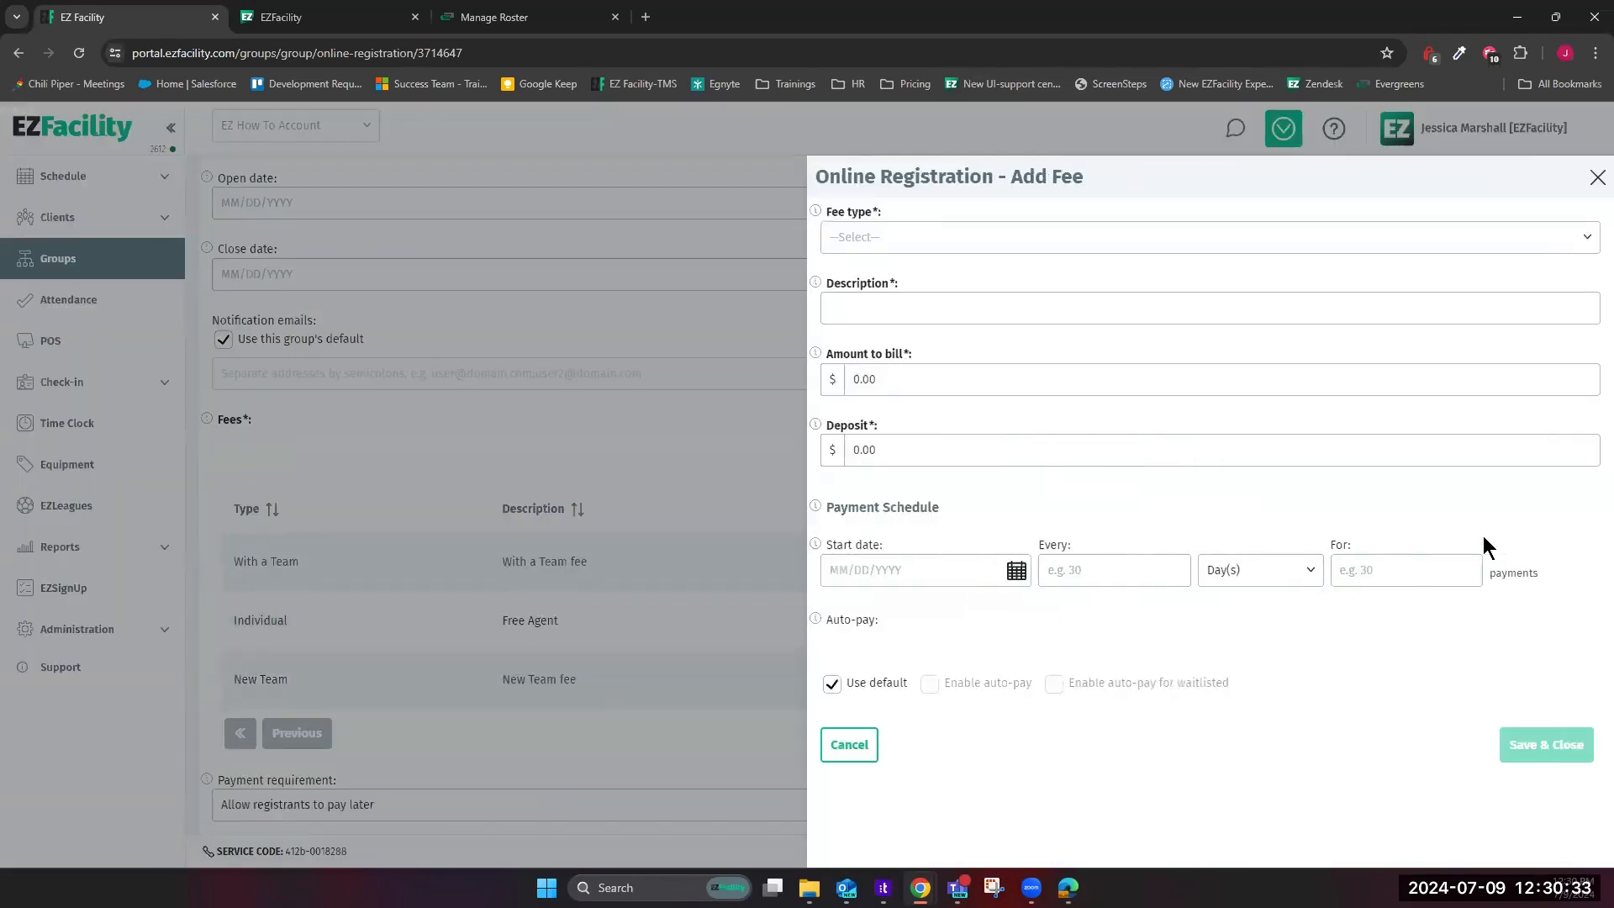
{"action": "left_click", "coordinate": [898, 246]}
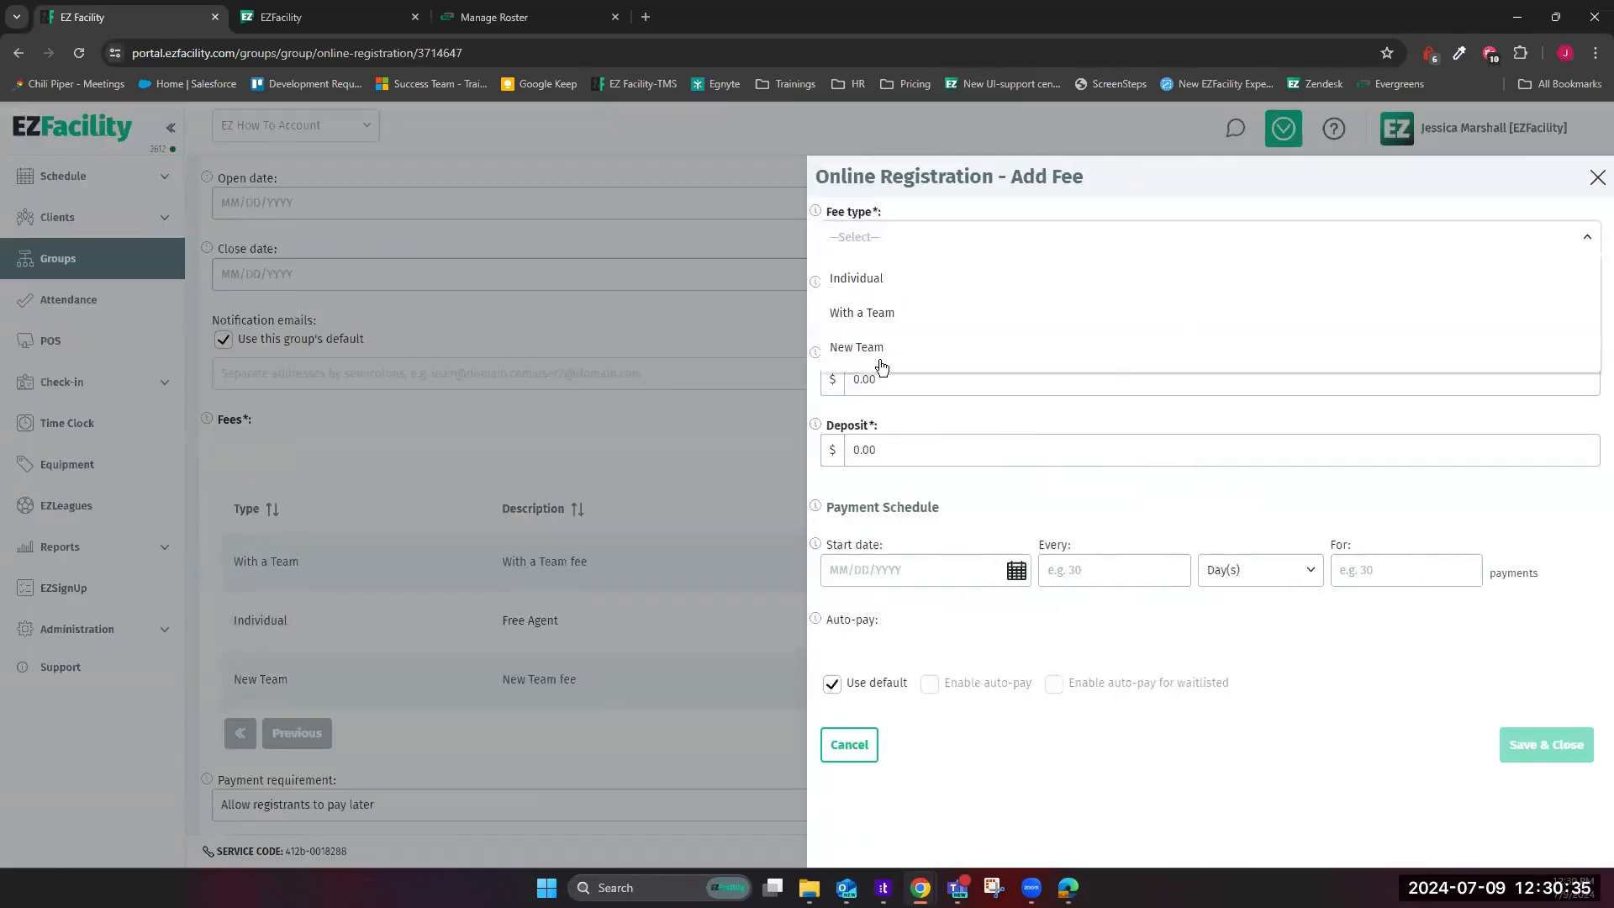
{"action": "left_click", "coordinate": [853, 353]}
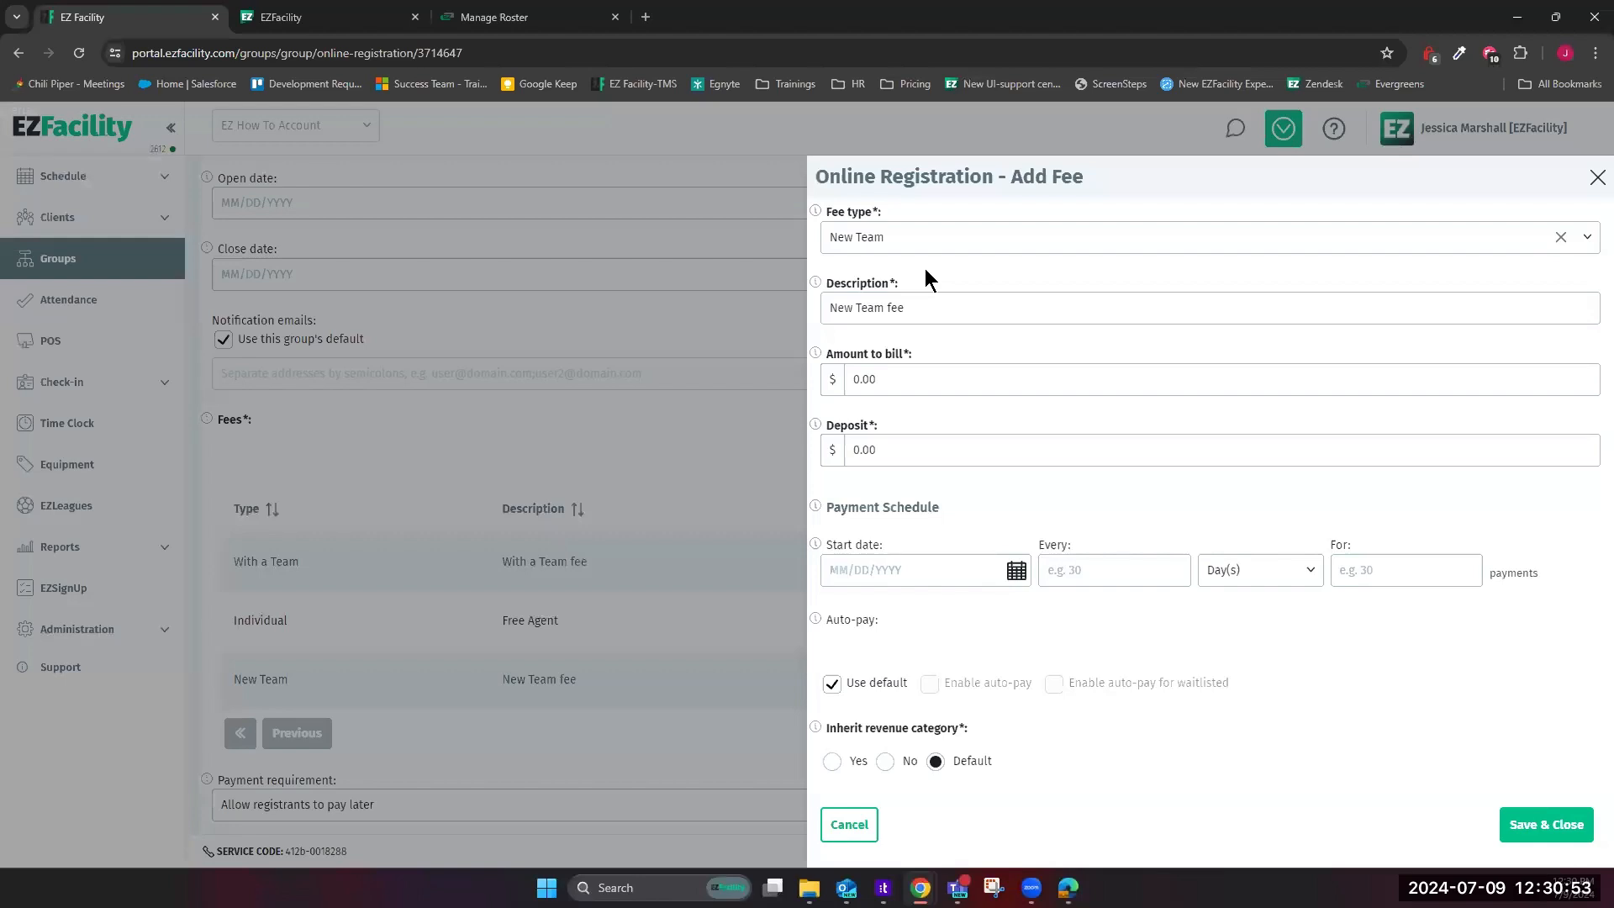
{"action": "left_click_drag", "start_coordinate": [926, 308], "coordinate": [785, 319]}
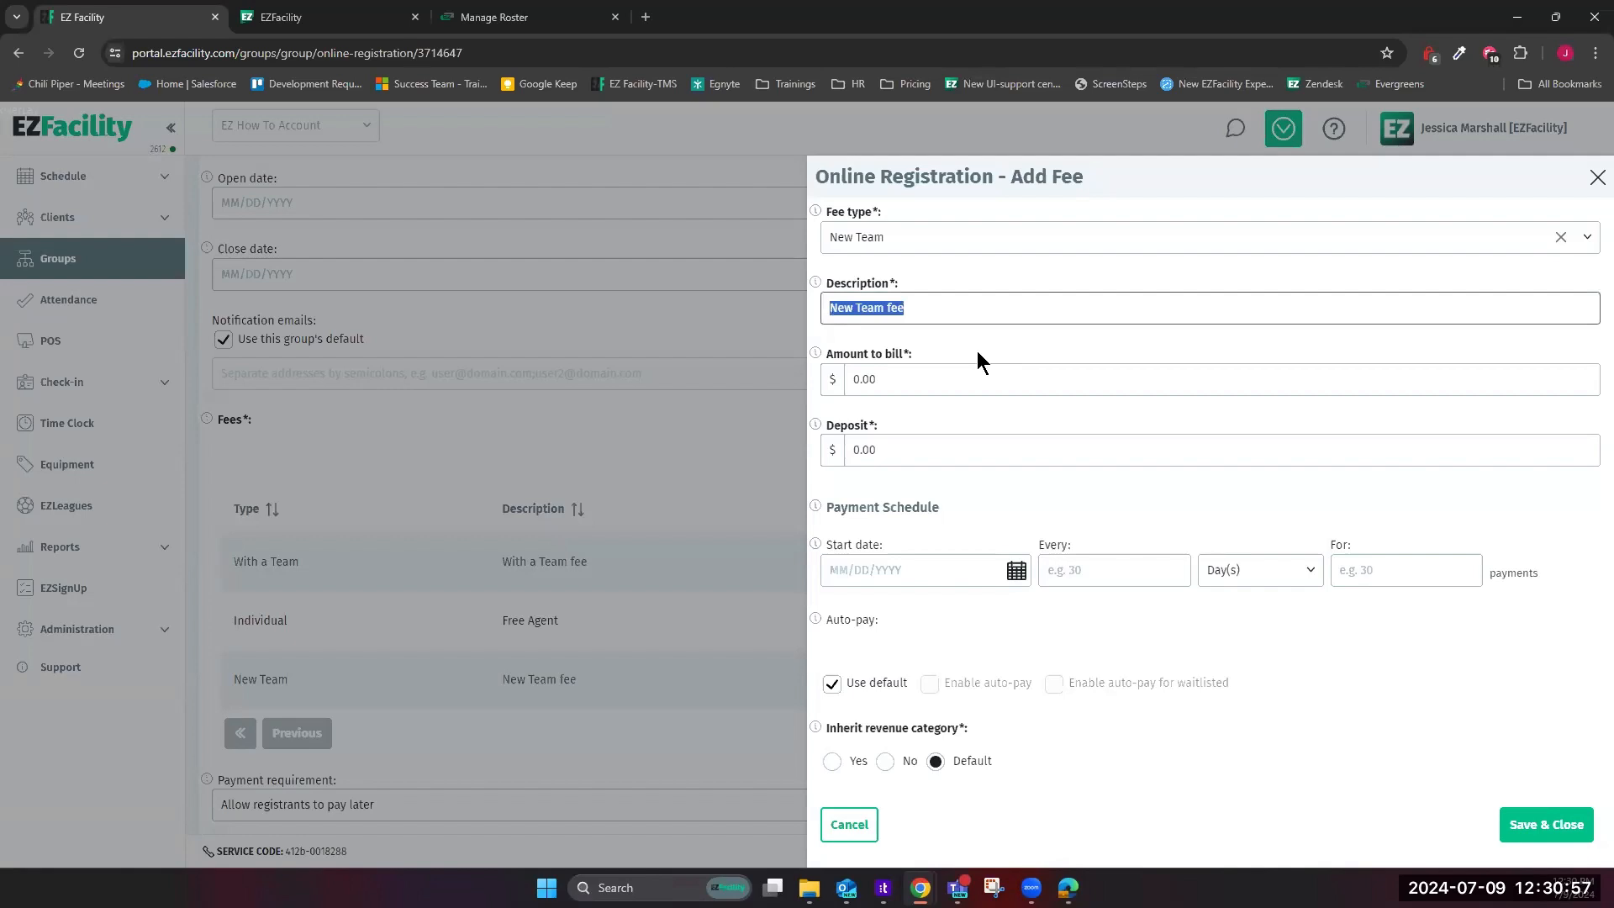
{"action": "left_click", "coordinate": [932, 378]}
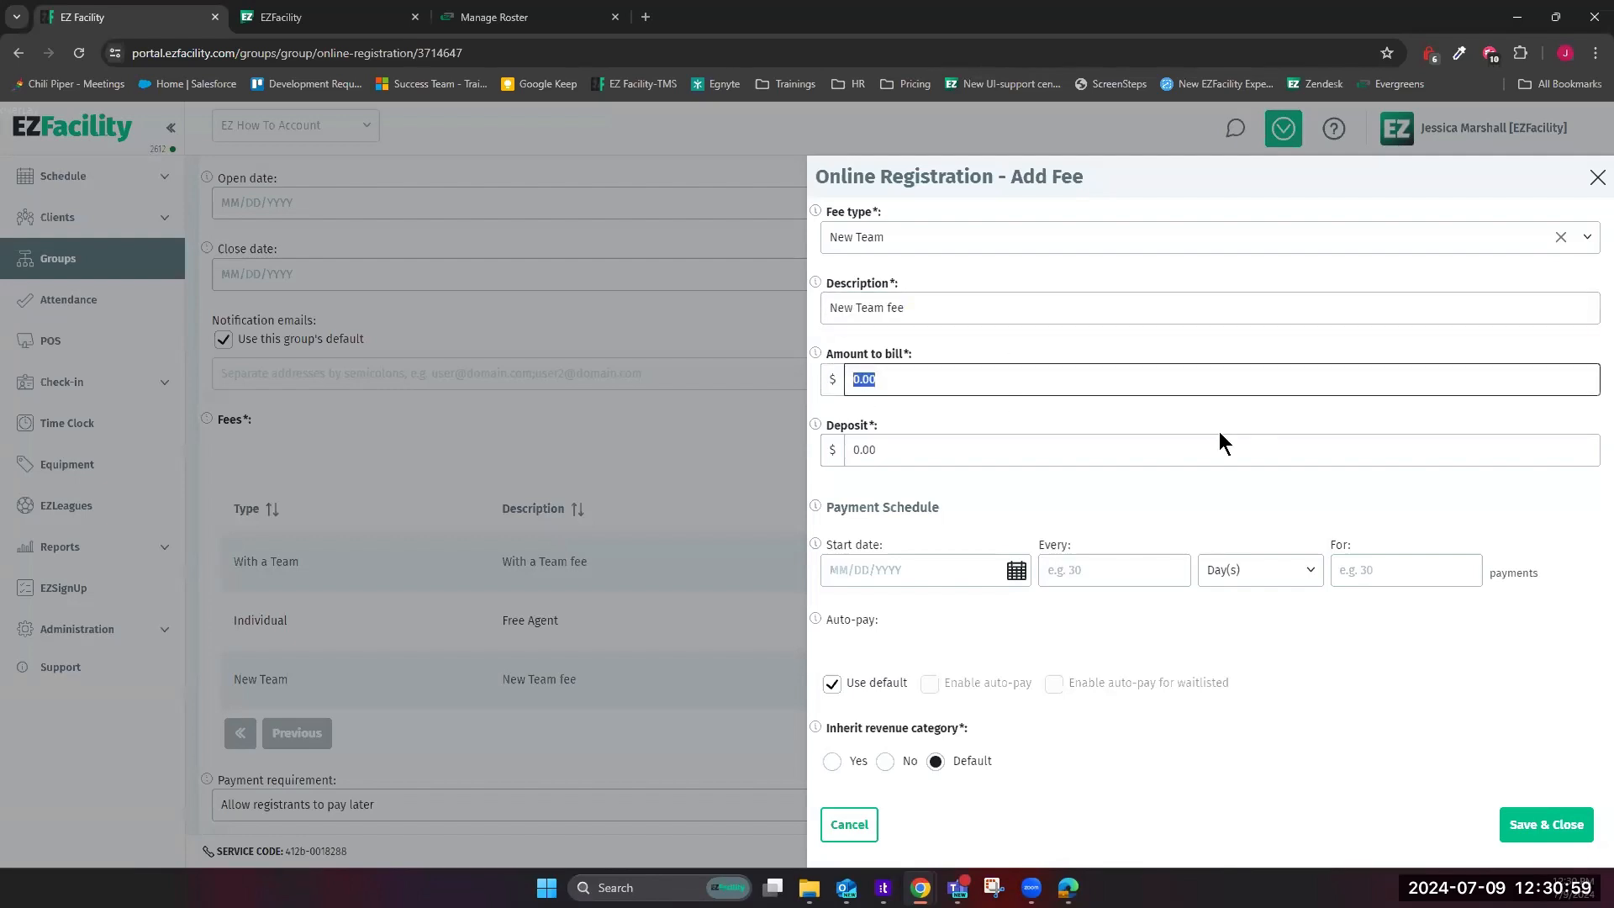
{"action": "type", "text": "3,600"}
{"action": "left_click", "coordinate": [839, 450]}
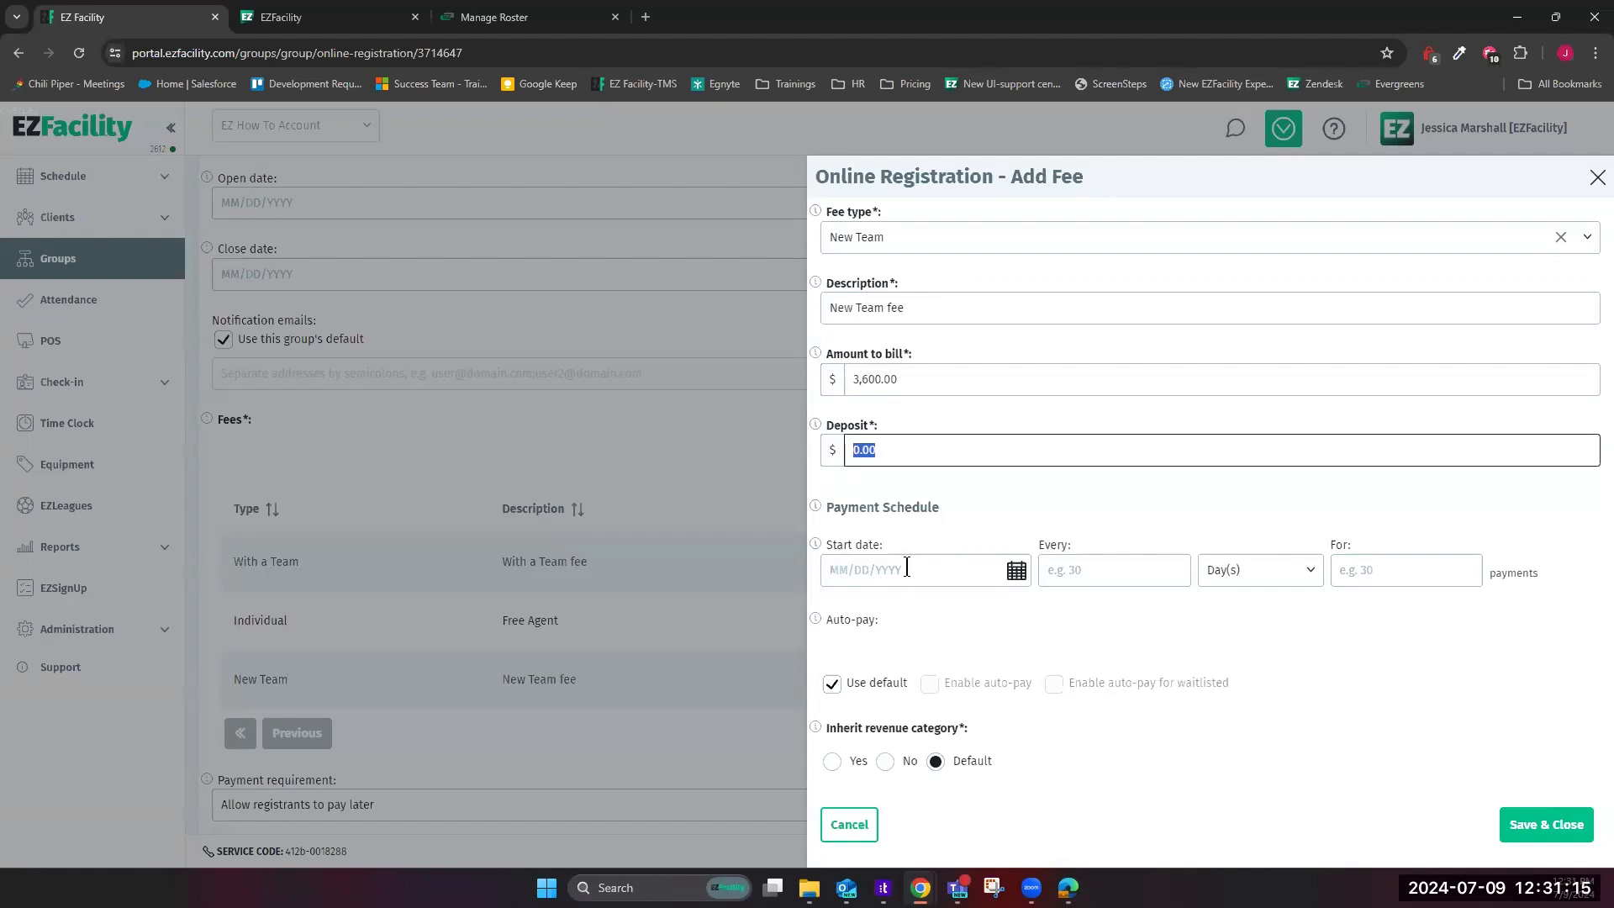
{"action": "type", "text": "100"}
Extend the new fee's description to read New Team fee Payment Schedule
{"action": "left_click", "coordinate": [937, 294]}
{"action": "key", "text": "Left"}
{"action": "key", "text": "Left"}
{"action": "key", "text": "Left"}
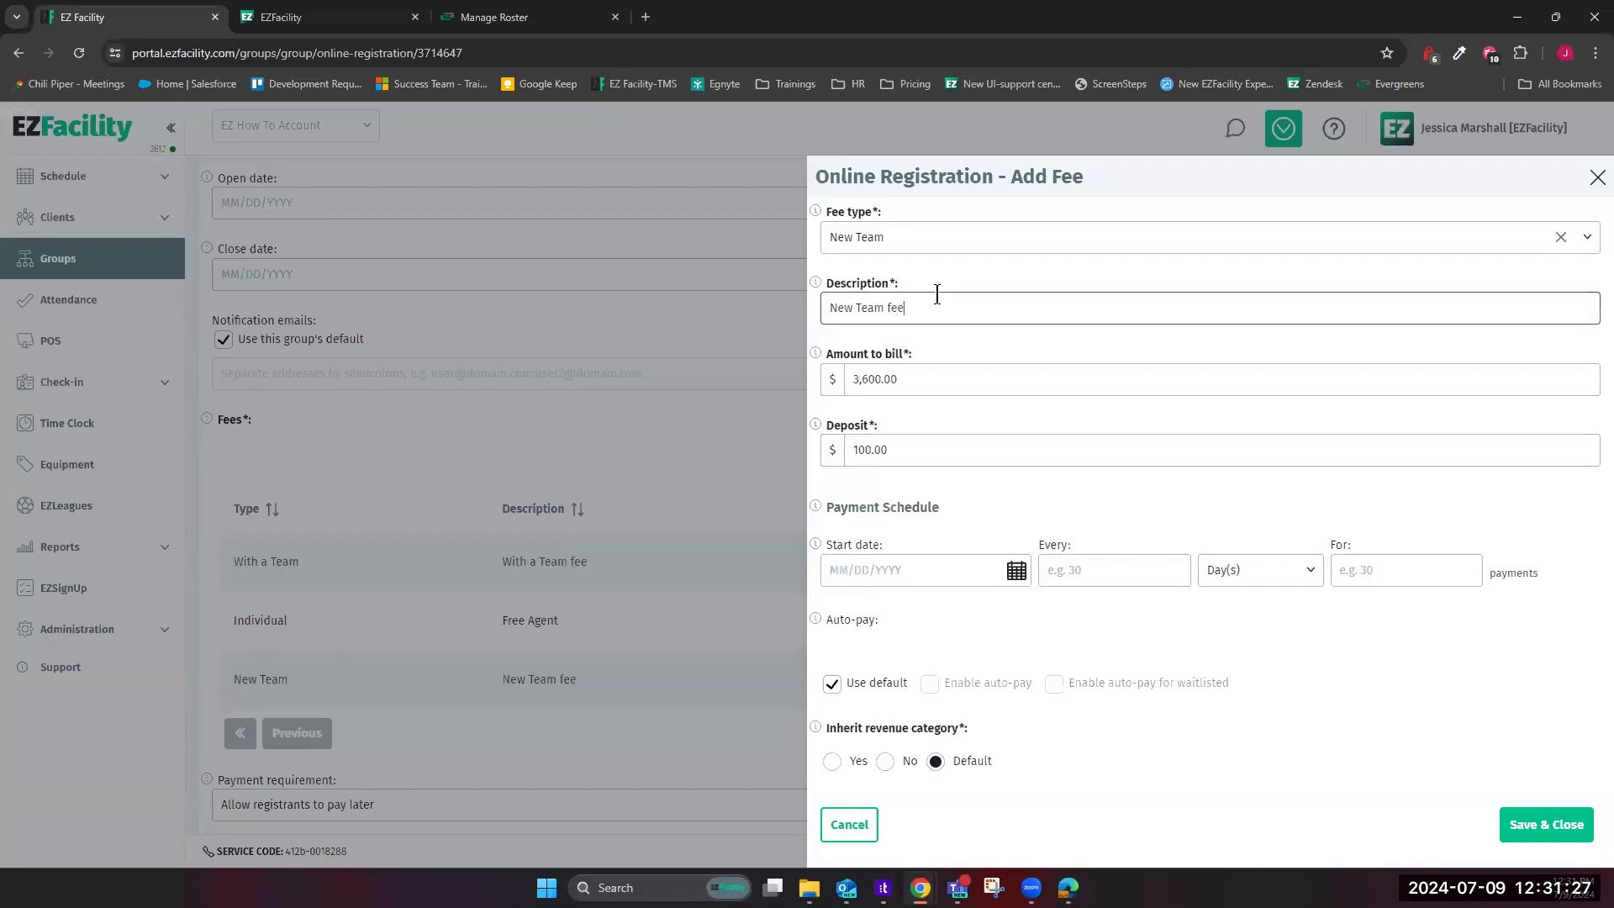
{"action": "type", "text": "Payment Schedule"}
Schedule the fee's remainder from 8/5/2024, every 1 week for 4 payments, and save the fee
{"action": "left_click", "coordinate": [1014, 572]}
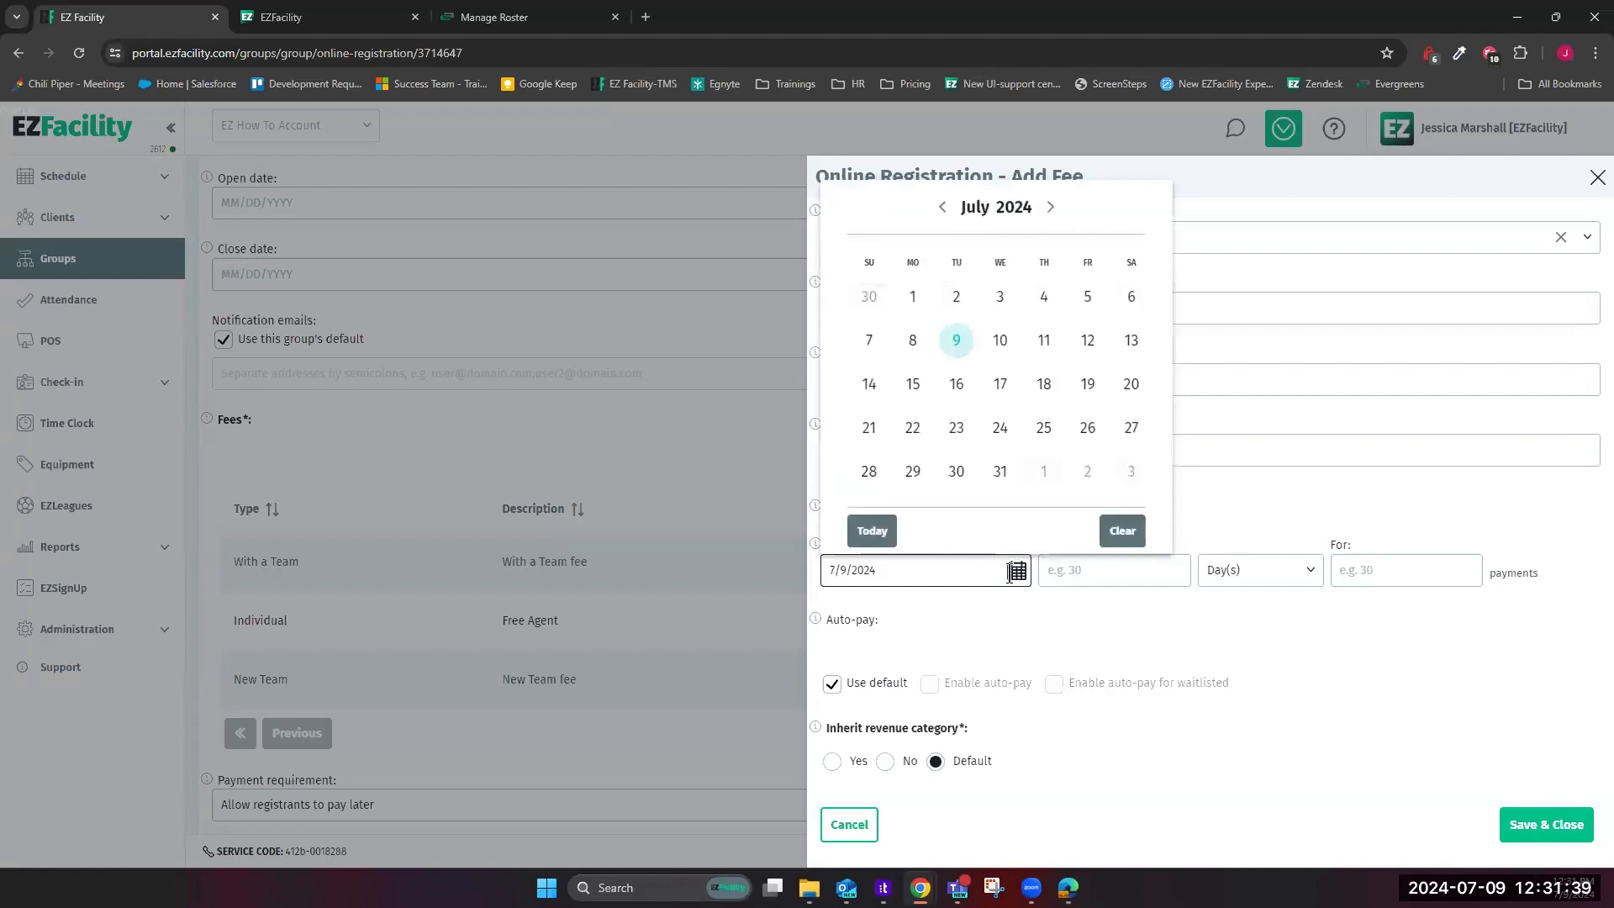
{"action": "left_click", "coordinate": [1050, 206]}
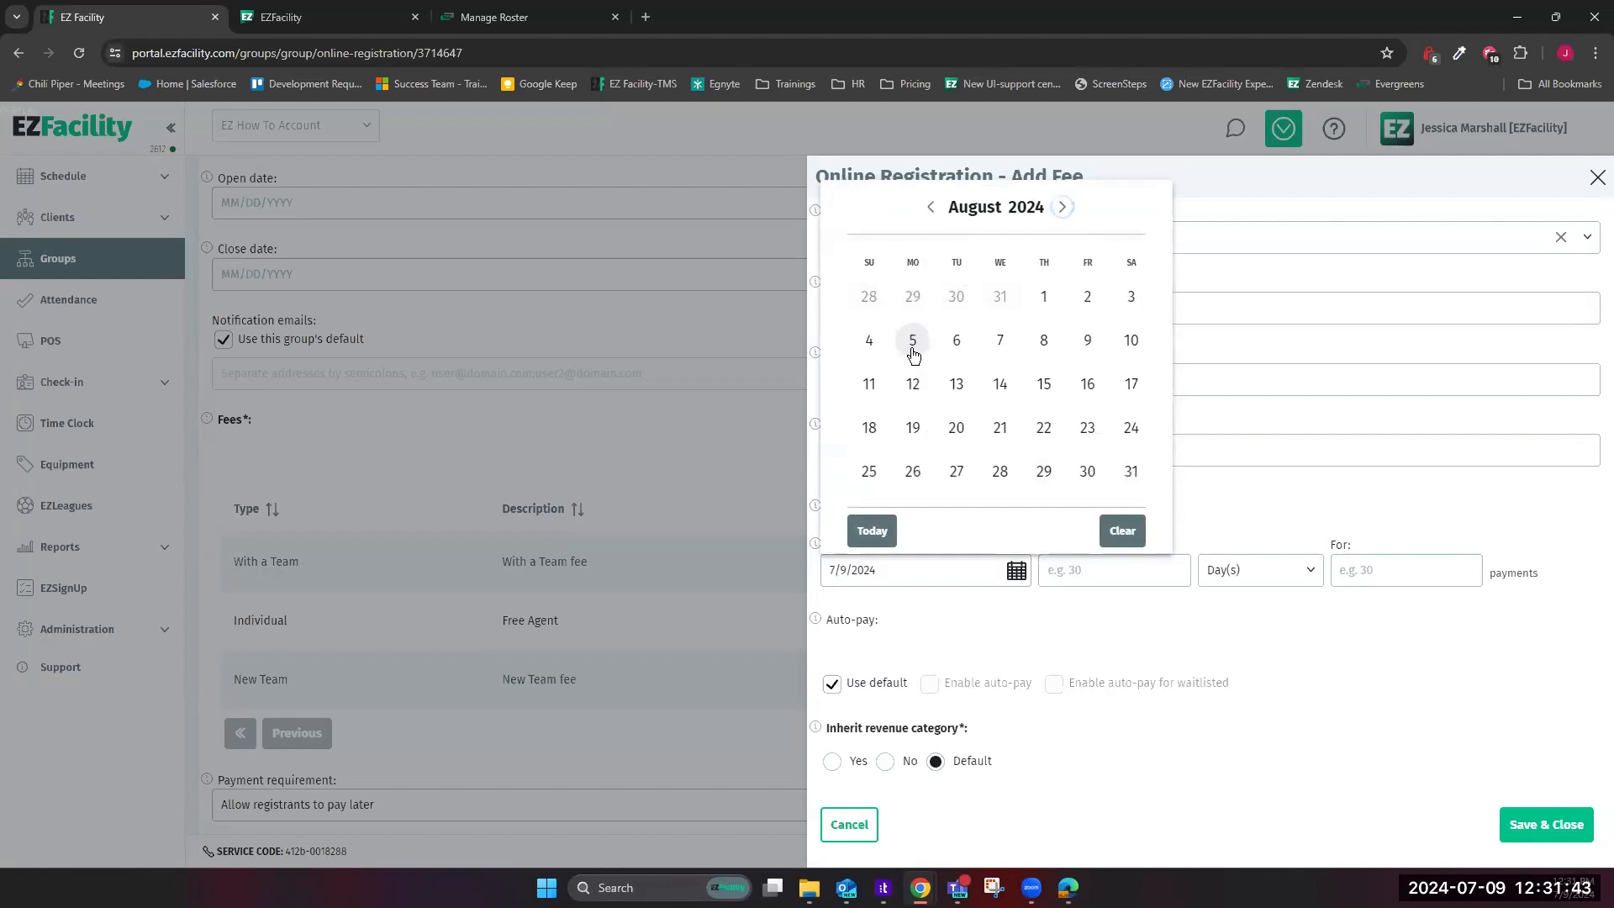
{"action": "left_click", "coordinate": [912, 343]}
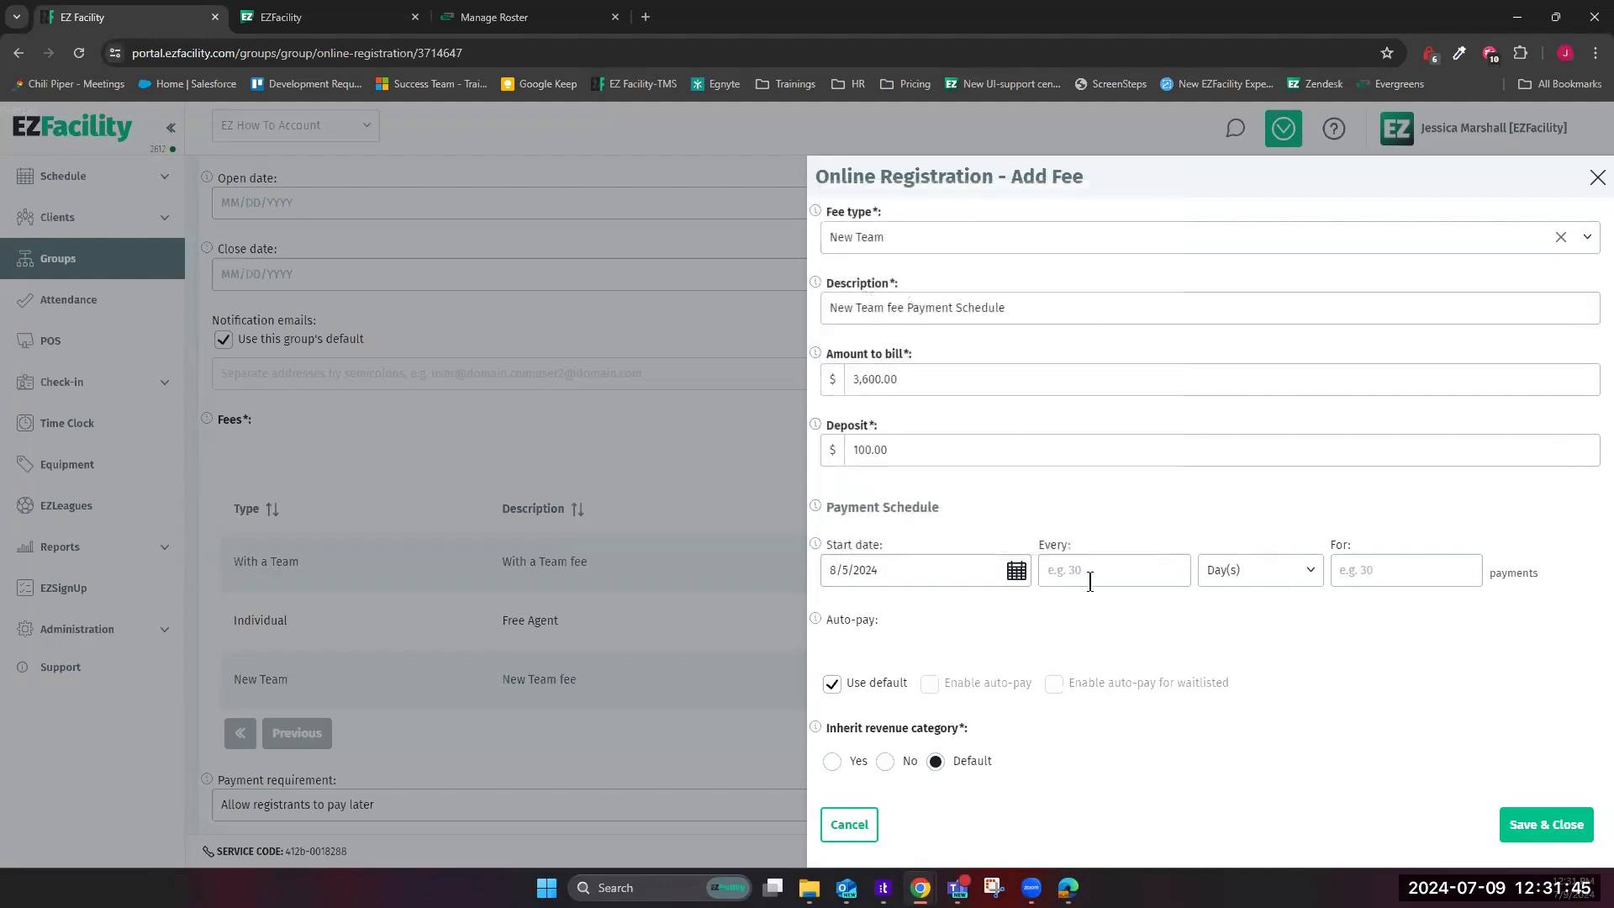
{"action": "left_click", "coordinate": [1117, 570]}
{"action": "type", "text": "1"}
{"action": "left_click", "coordinate": [1261, 575]}
{"action": "left_click", "coordinate": [1247, 645]}
{"action": "left_click", "coordinate": [1414, 573]}
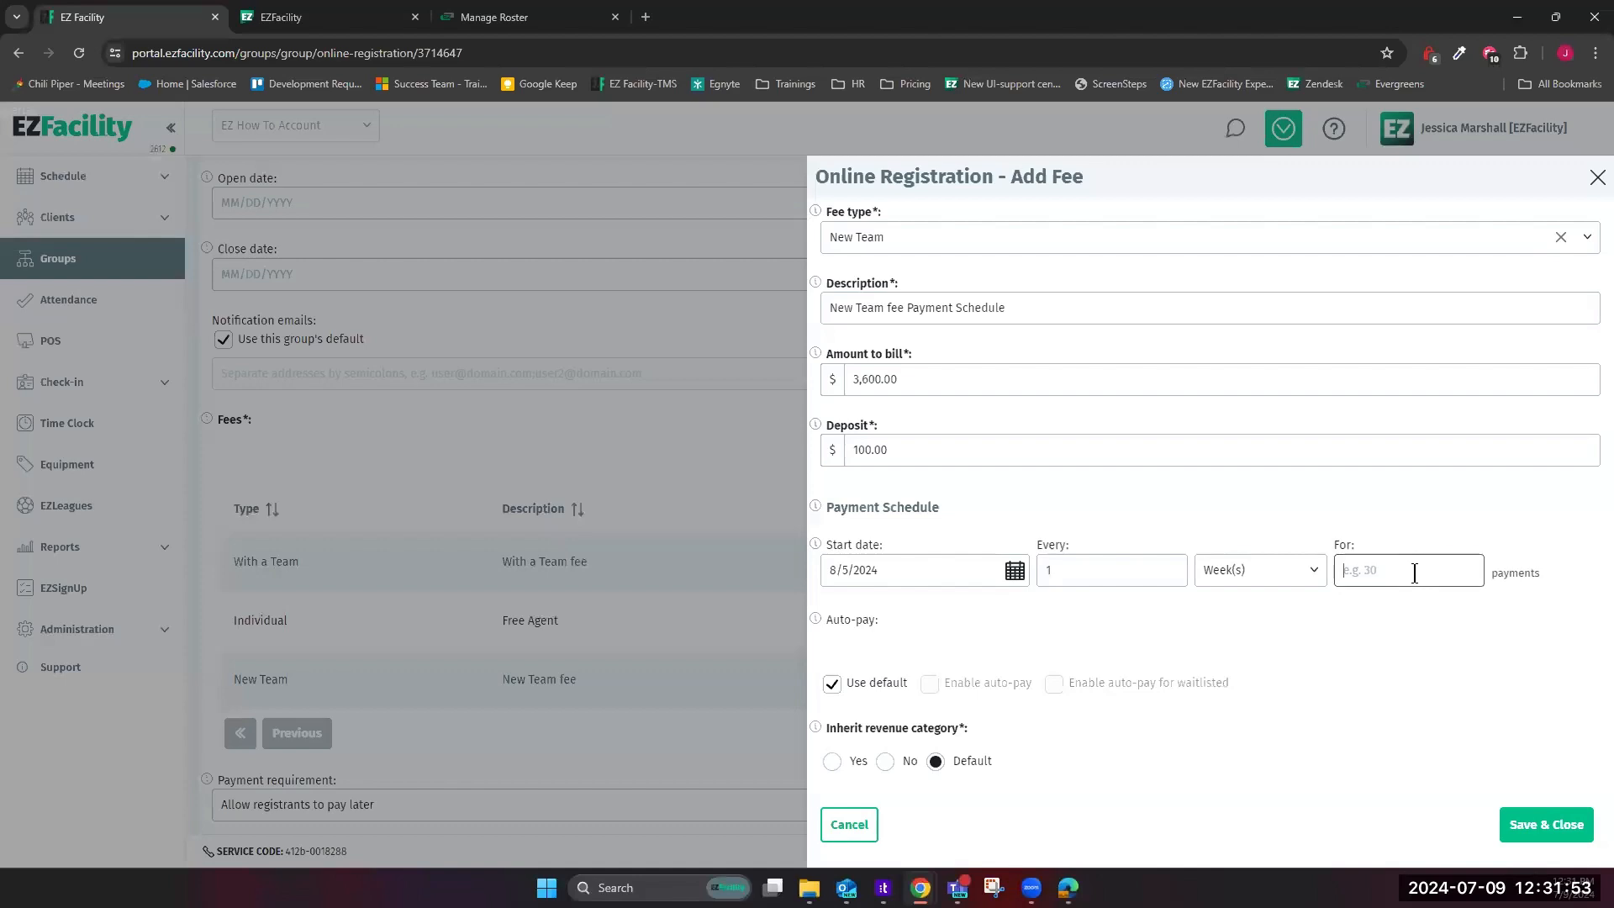
{"action": "type", "text": "4"}
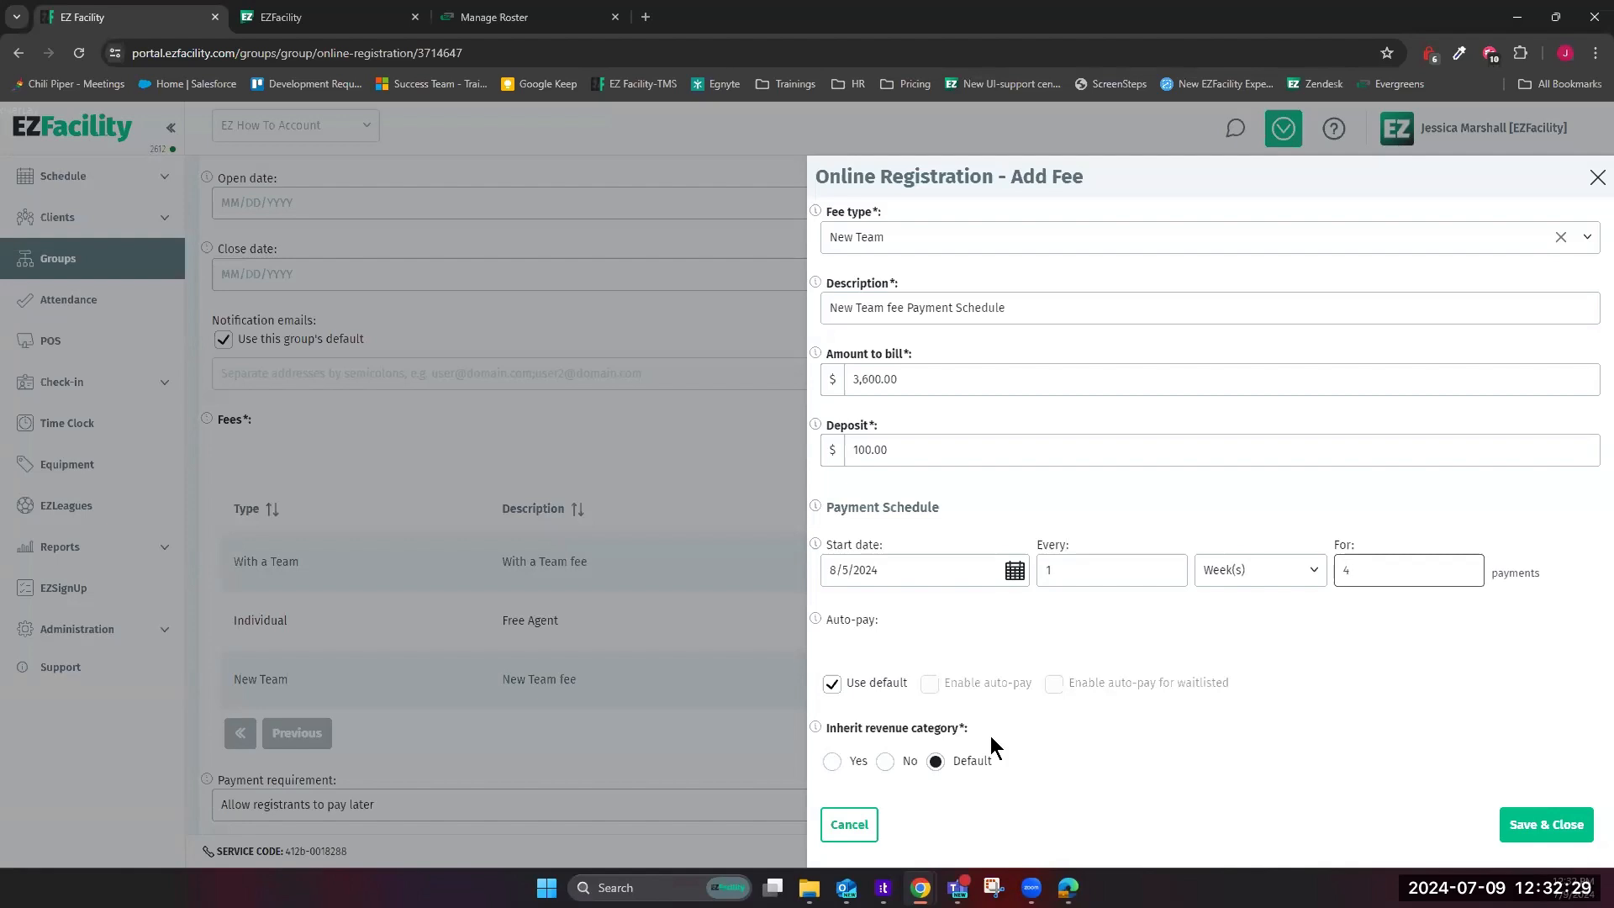
{"action": "left_click", "coordinate": [1546, 824]}
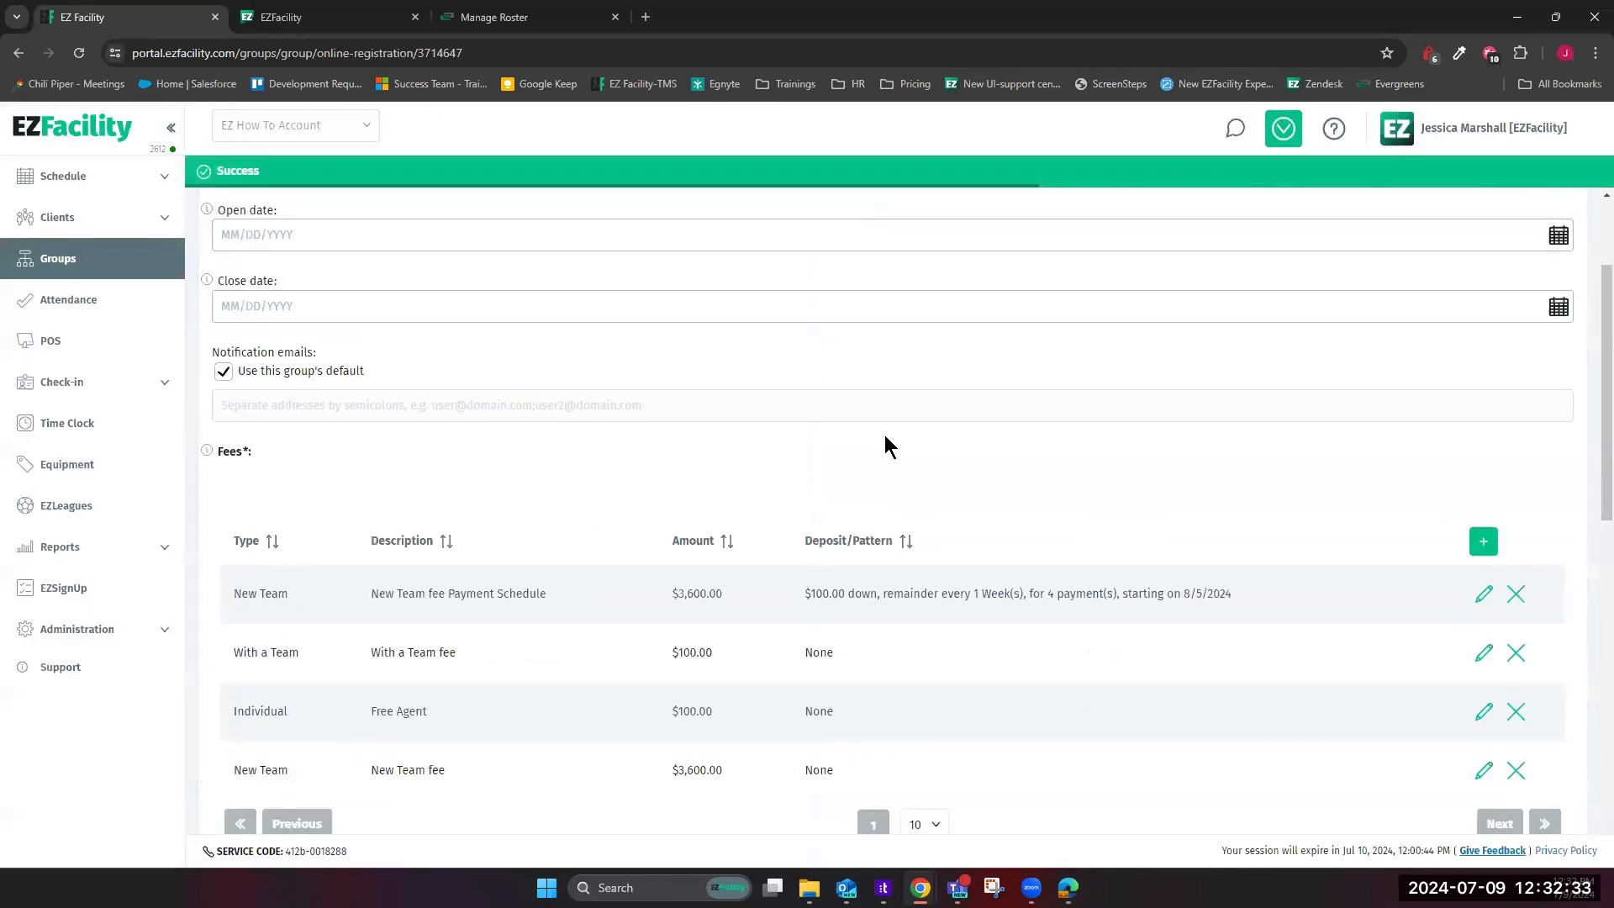
Set the group's online registration to open on 7/1/2024 and close on 7/31/2024
{"action": "scroll", "coordinate": [589, 370], "scroll_direction": "up", "scroll_amount": 2}
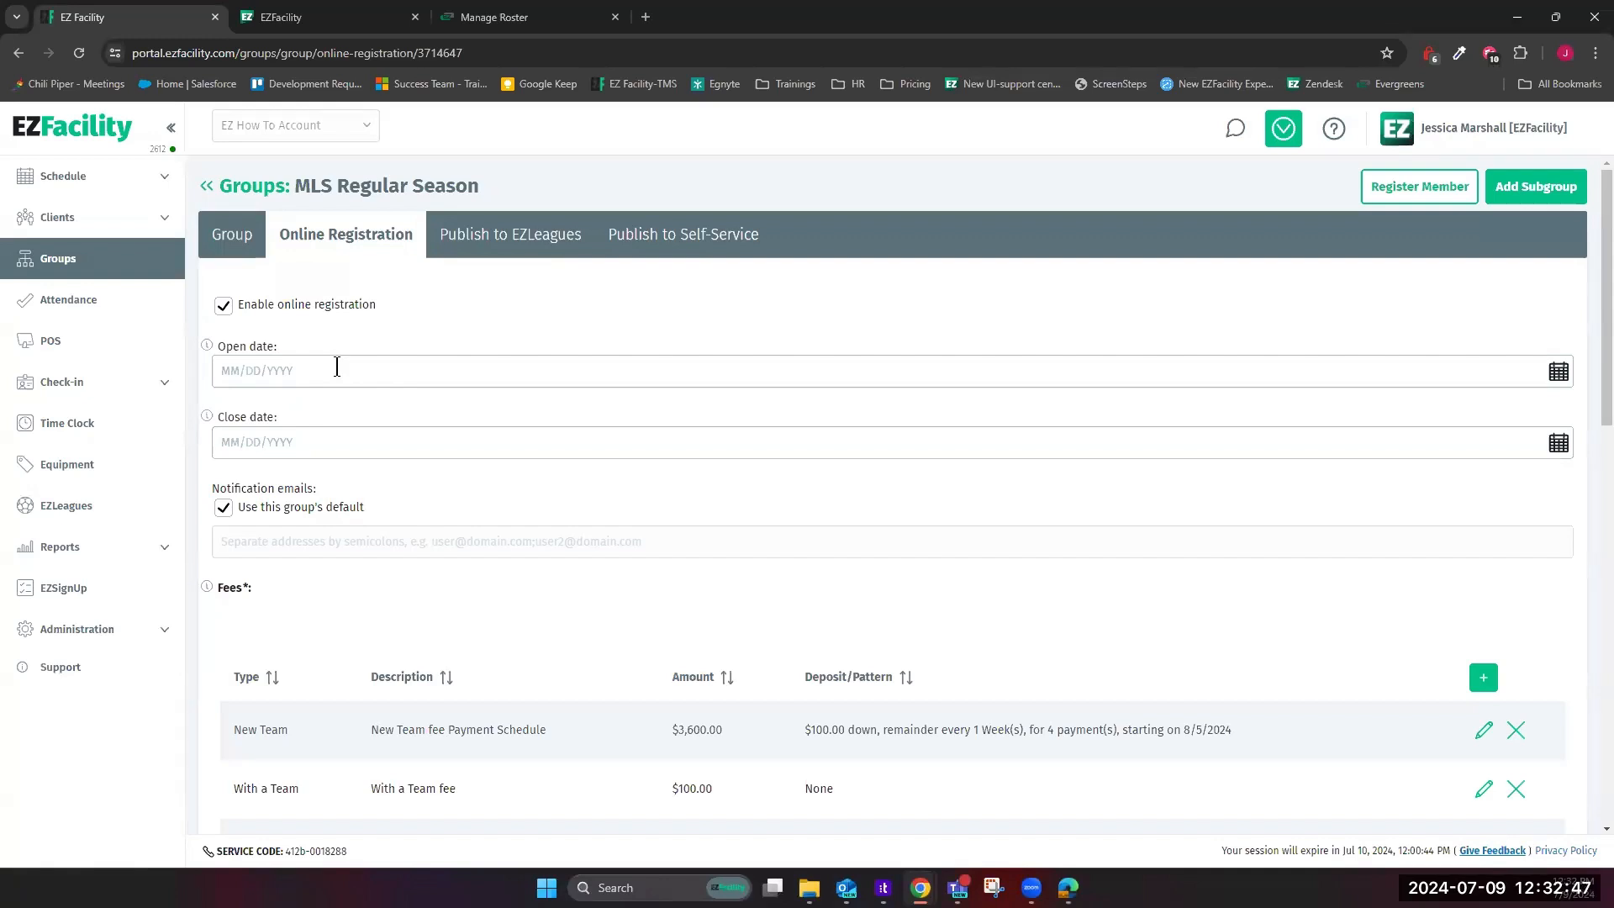
{"action": "left_click", "coordinate": [1559, 373]}
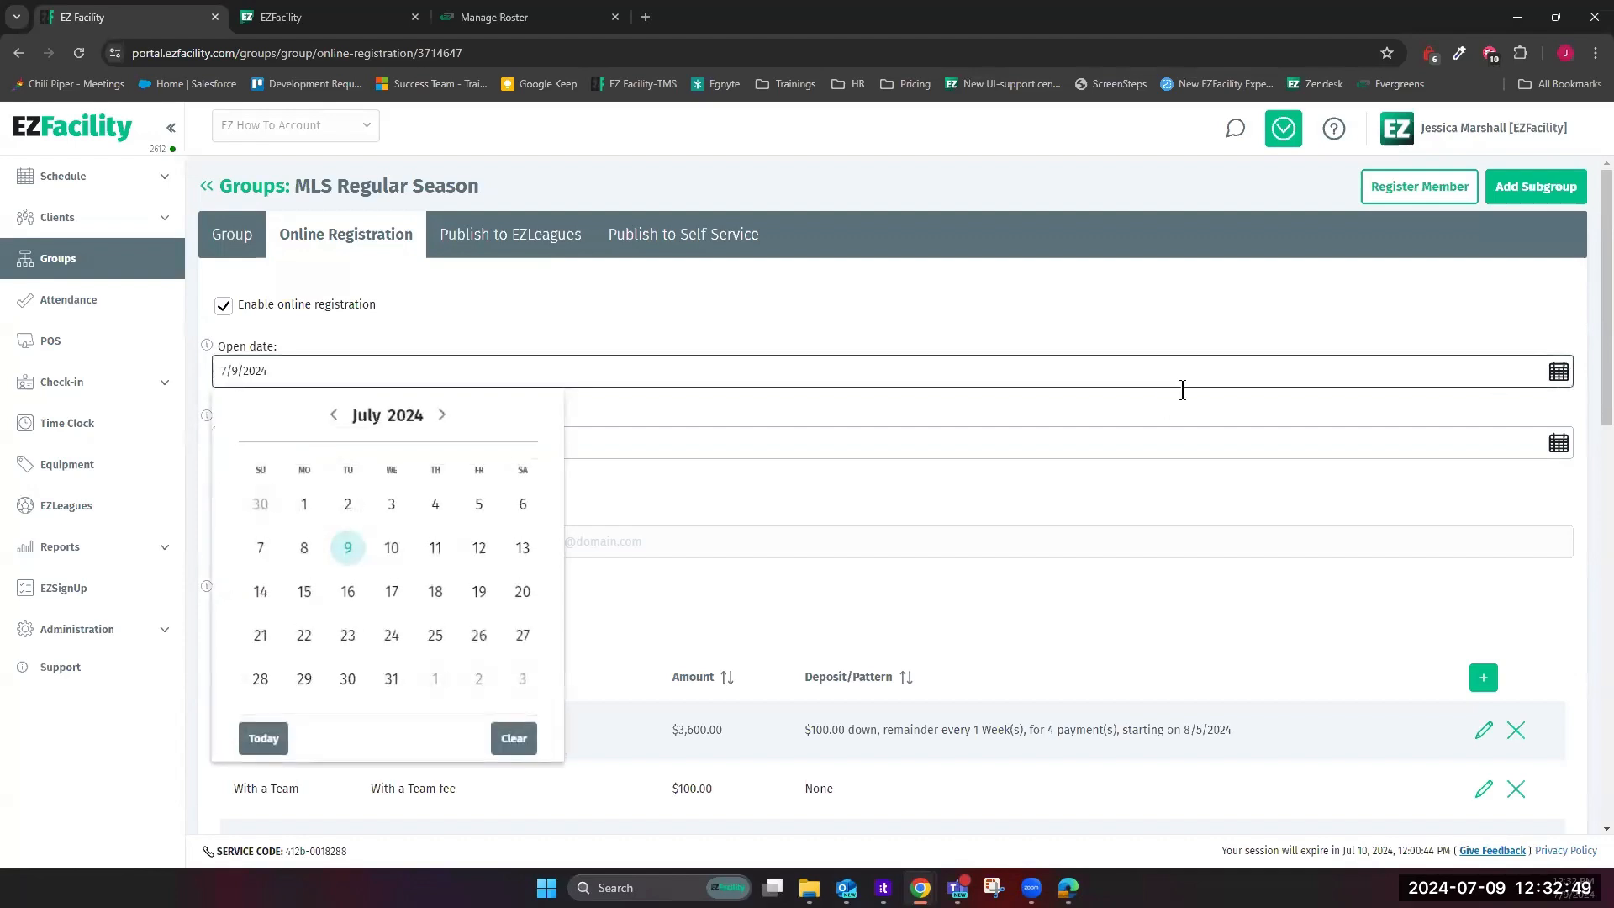
{"action": "left_click", "coordinate": [303, 505]}
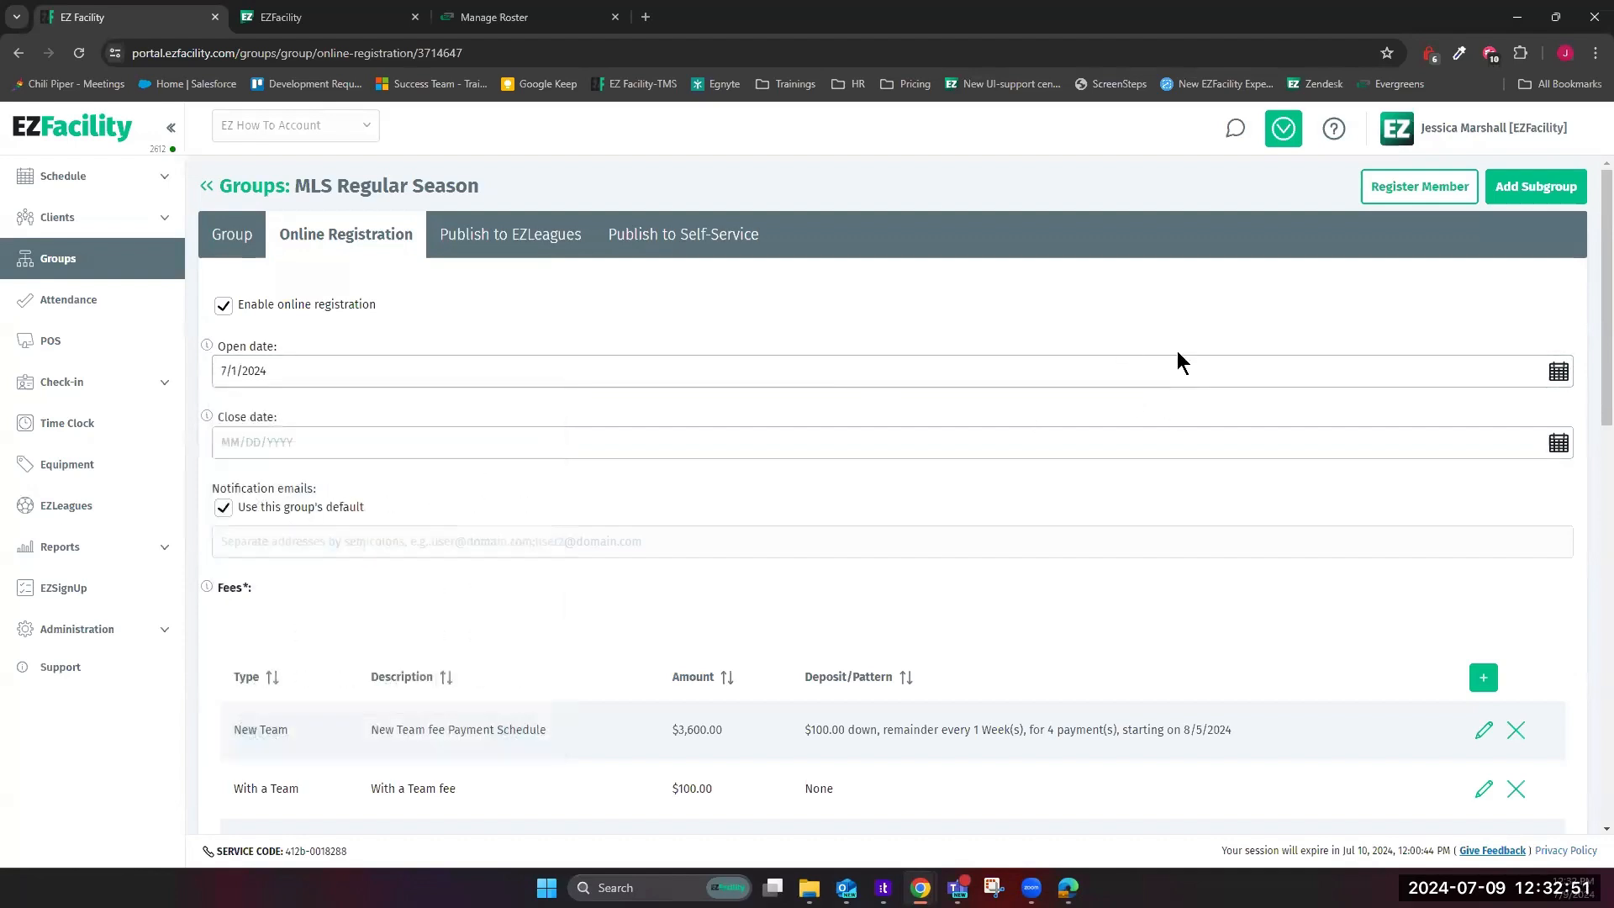
{"action": "left_click", "coordinate": [1560, 443]}
{"action": "left_click", "coordinate": [391, 750]}
Switch off the group's default notification emails to show the custom address field, and restore the default
{"action": "left_click", "coordinate": [223, 508]}
{"action": "left_click", "coordinate": [803, 553]}
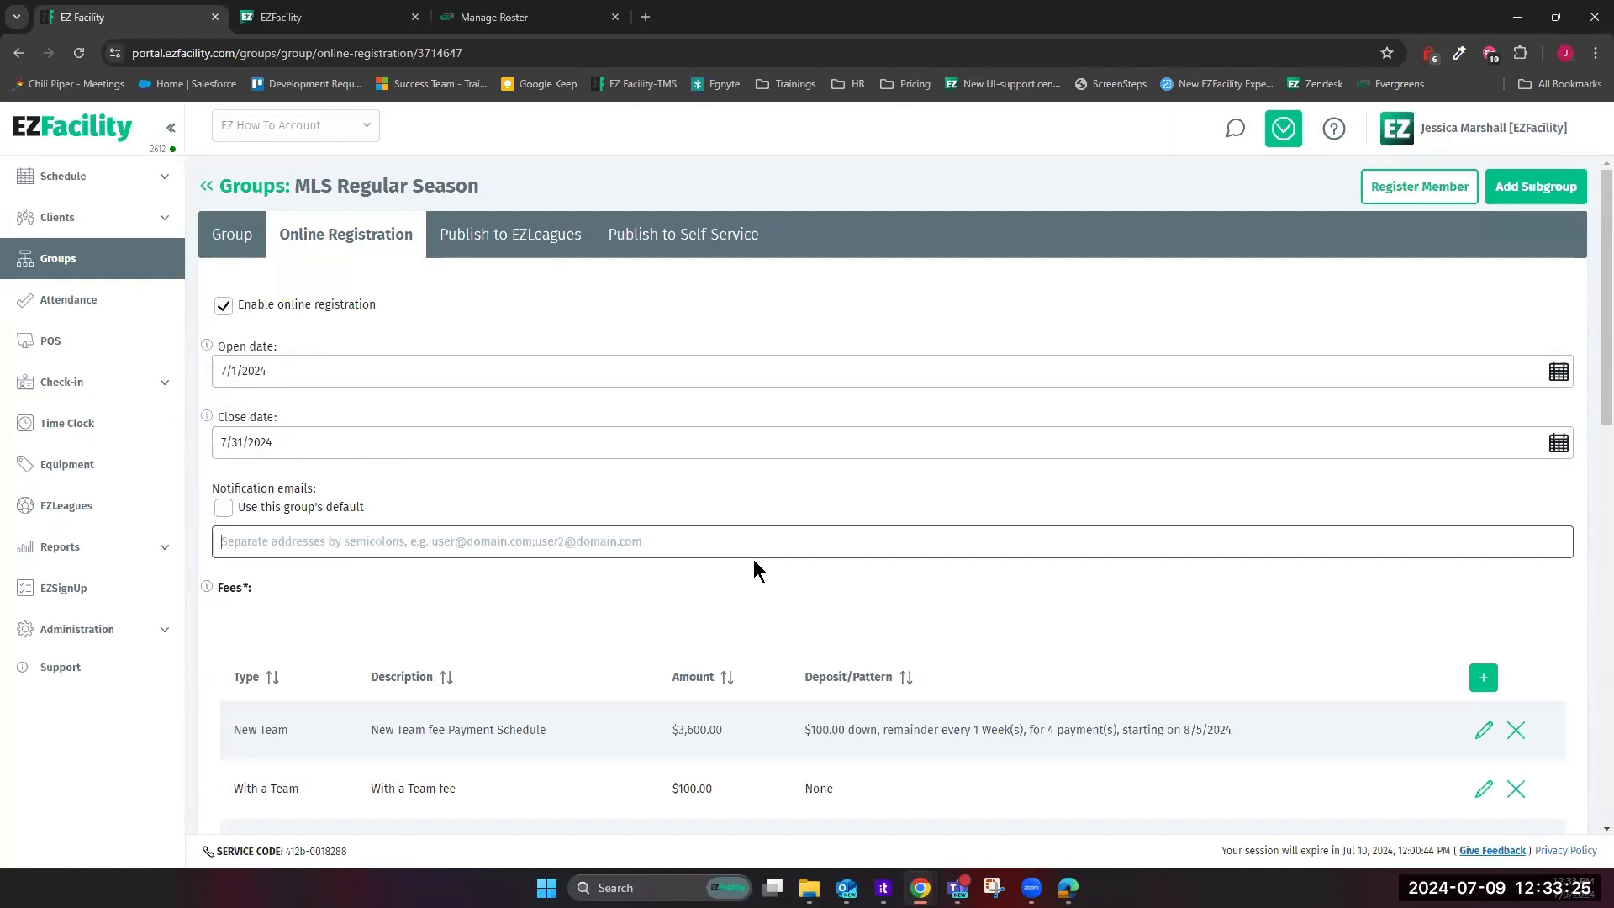
{"action": "left_click", "coordinate": [244, 507]}
Review the forced card storage, coupon code and online description settings without changing them
{"action": "scroll", "coordinate": [752, 420], "scroll_direction": "down", "scroll_amount": 3}
{"action": "scroll", "coordinate": [752, 429], "scroll_direction": "down", "scroll_amount": 6}
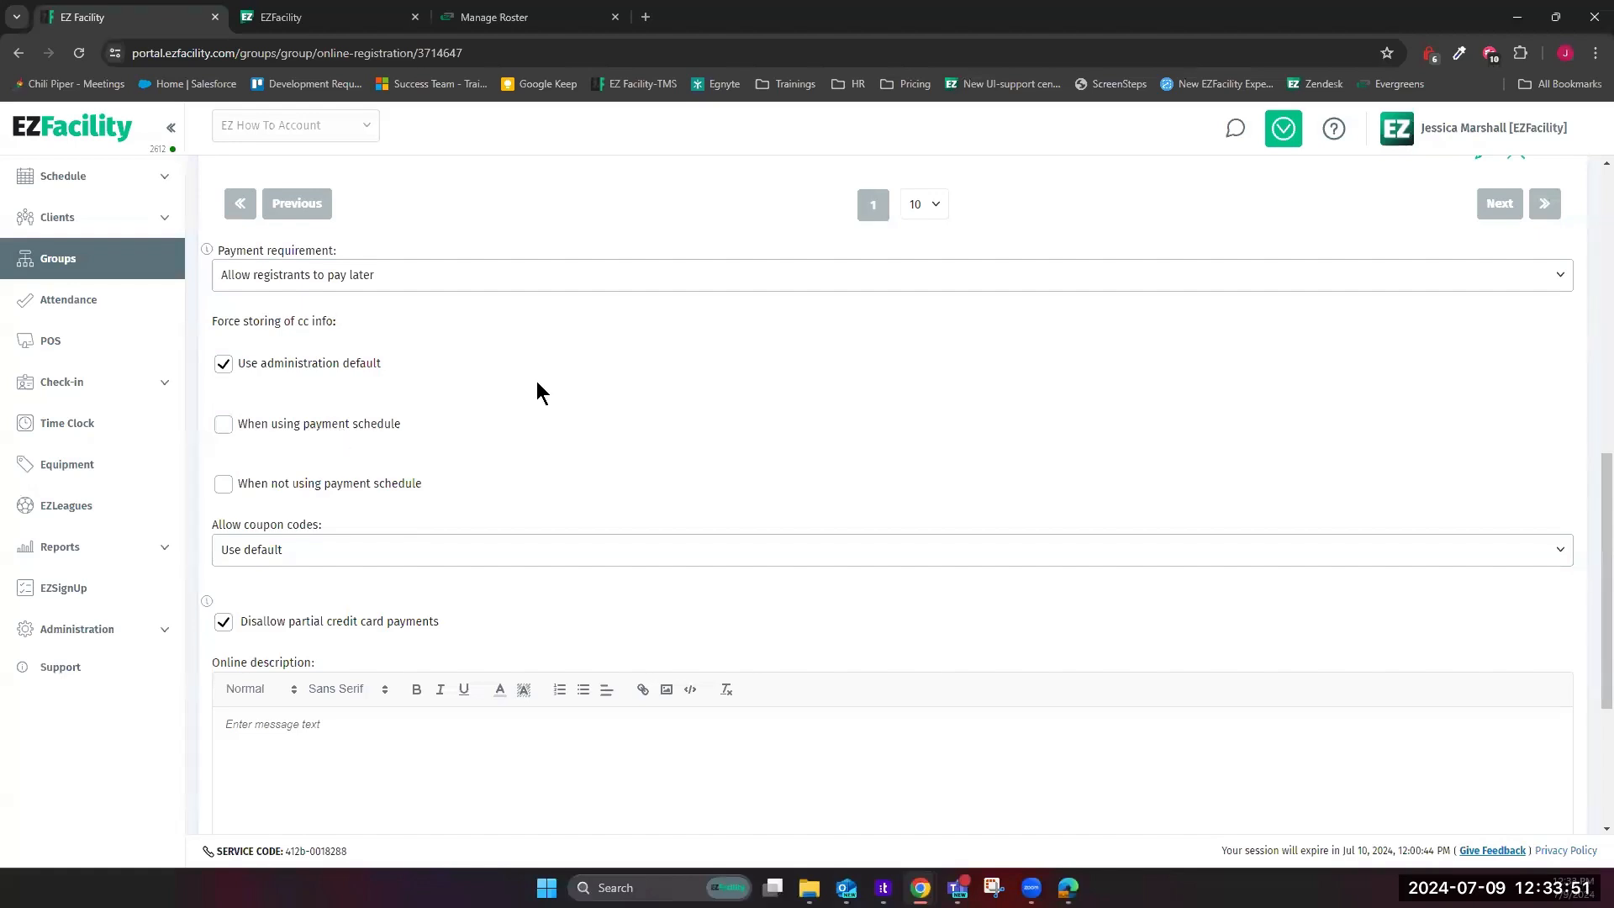
{"action": "left_click", "coordinate": [222, 423]}
{"action": "left_click", "coordinate": [223, 424]}
{"action": "left_click", "coordinate": [395, 546]}
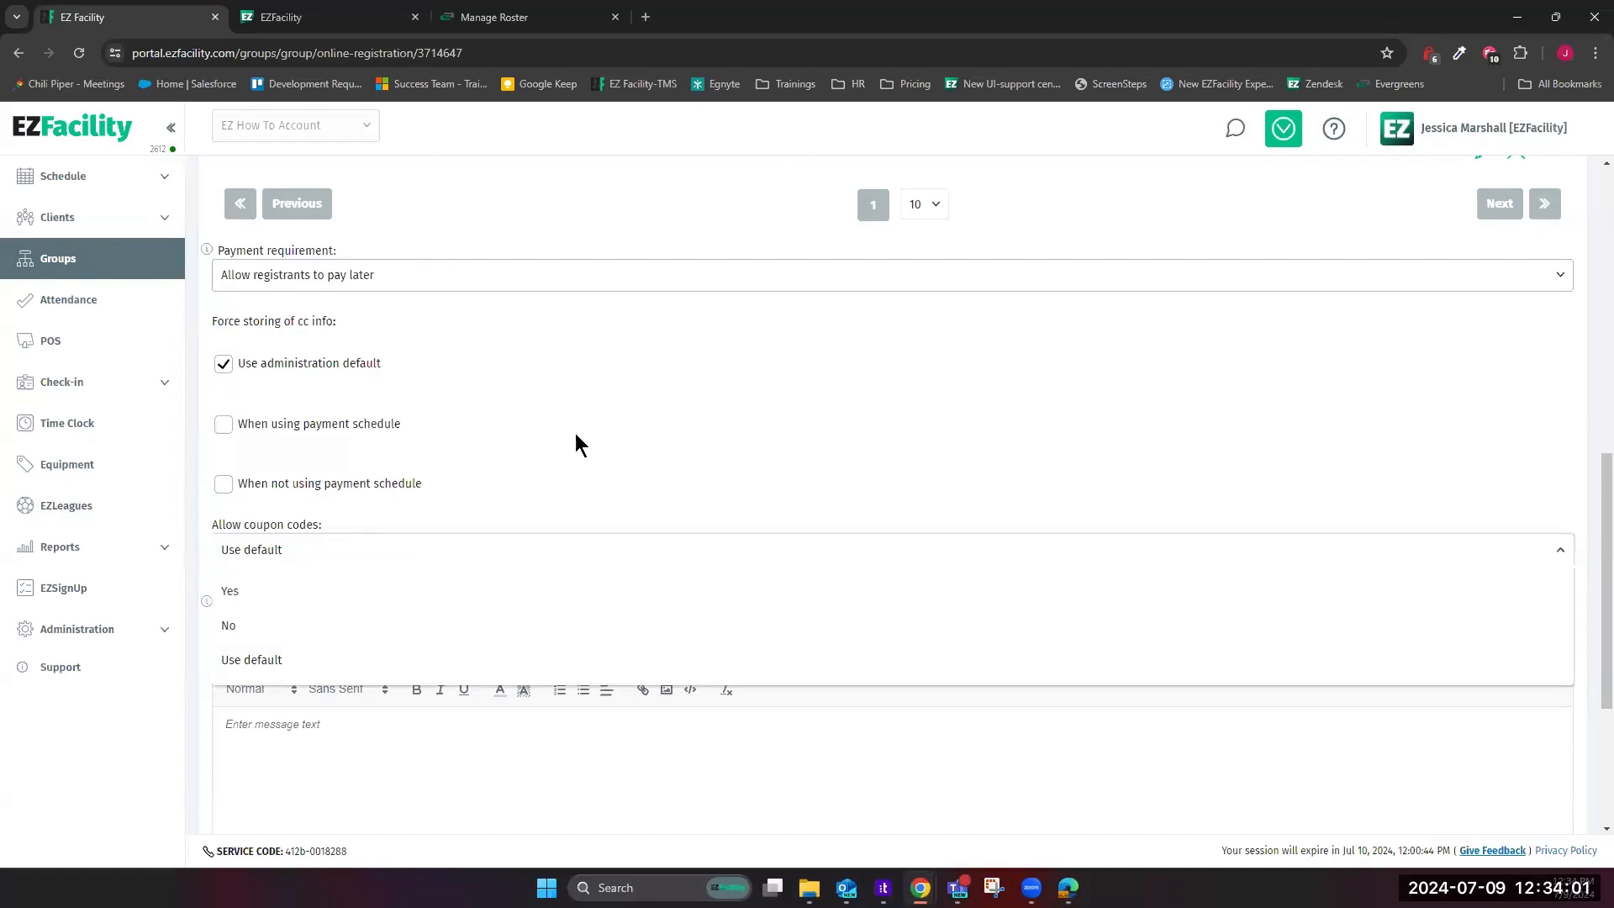
{"action": "left_click", "coordinate": [597, 426]}
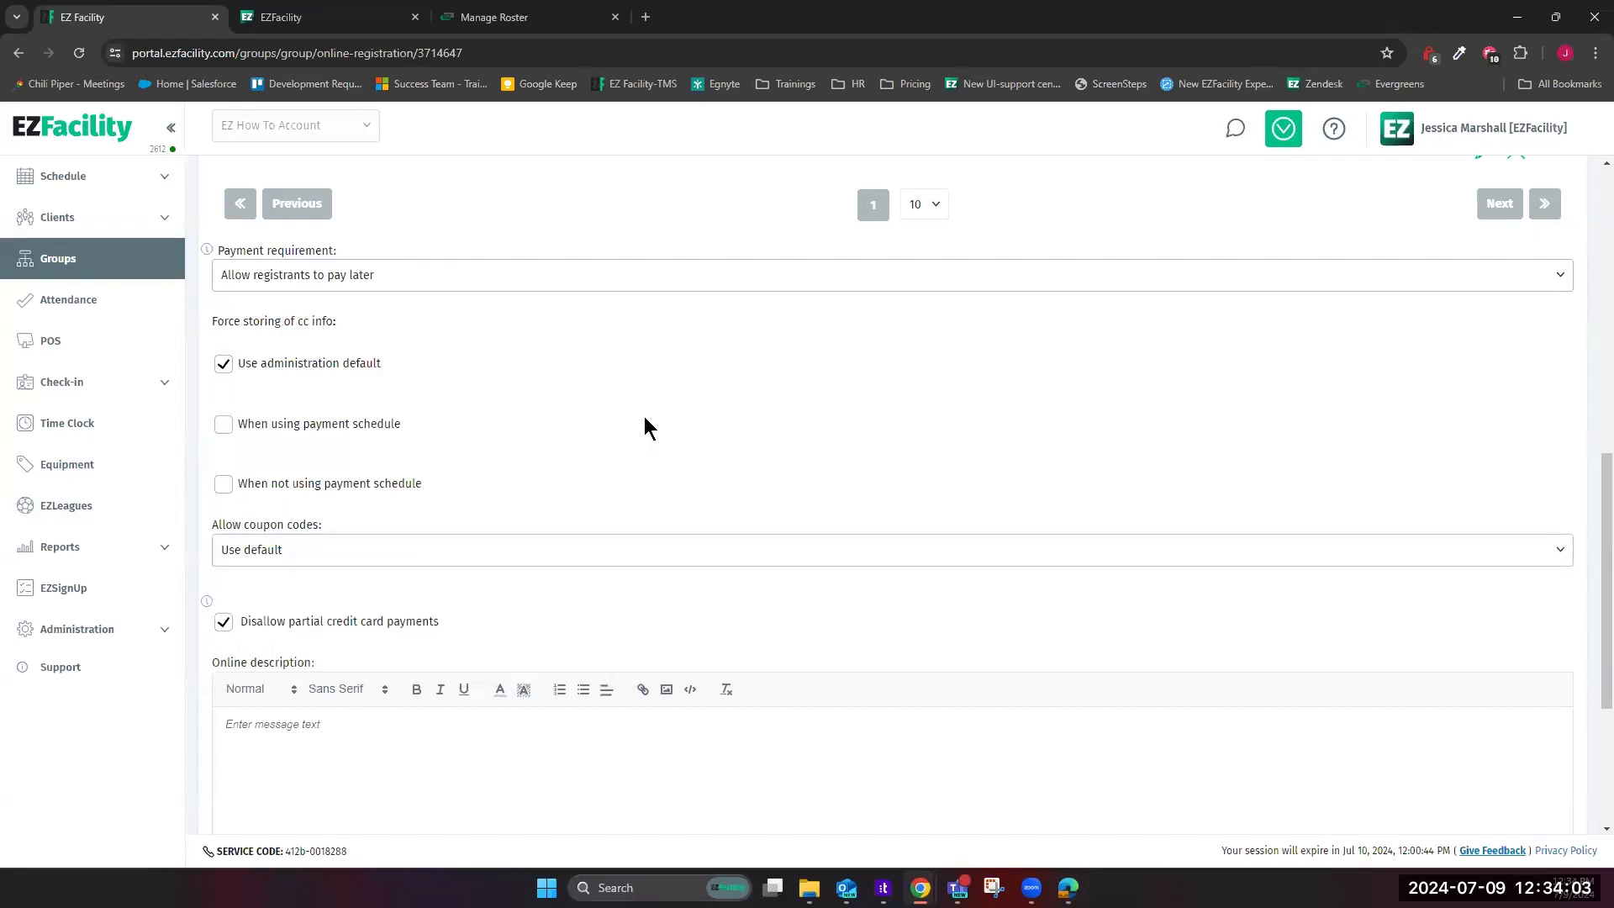
{"action": "scroll", "coordinate": [639, 403], "scroll_direction": "down", "scroll_amount": 4}
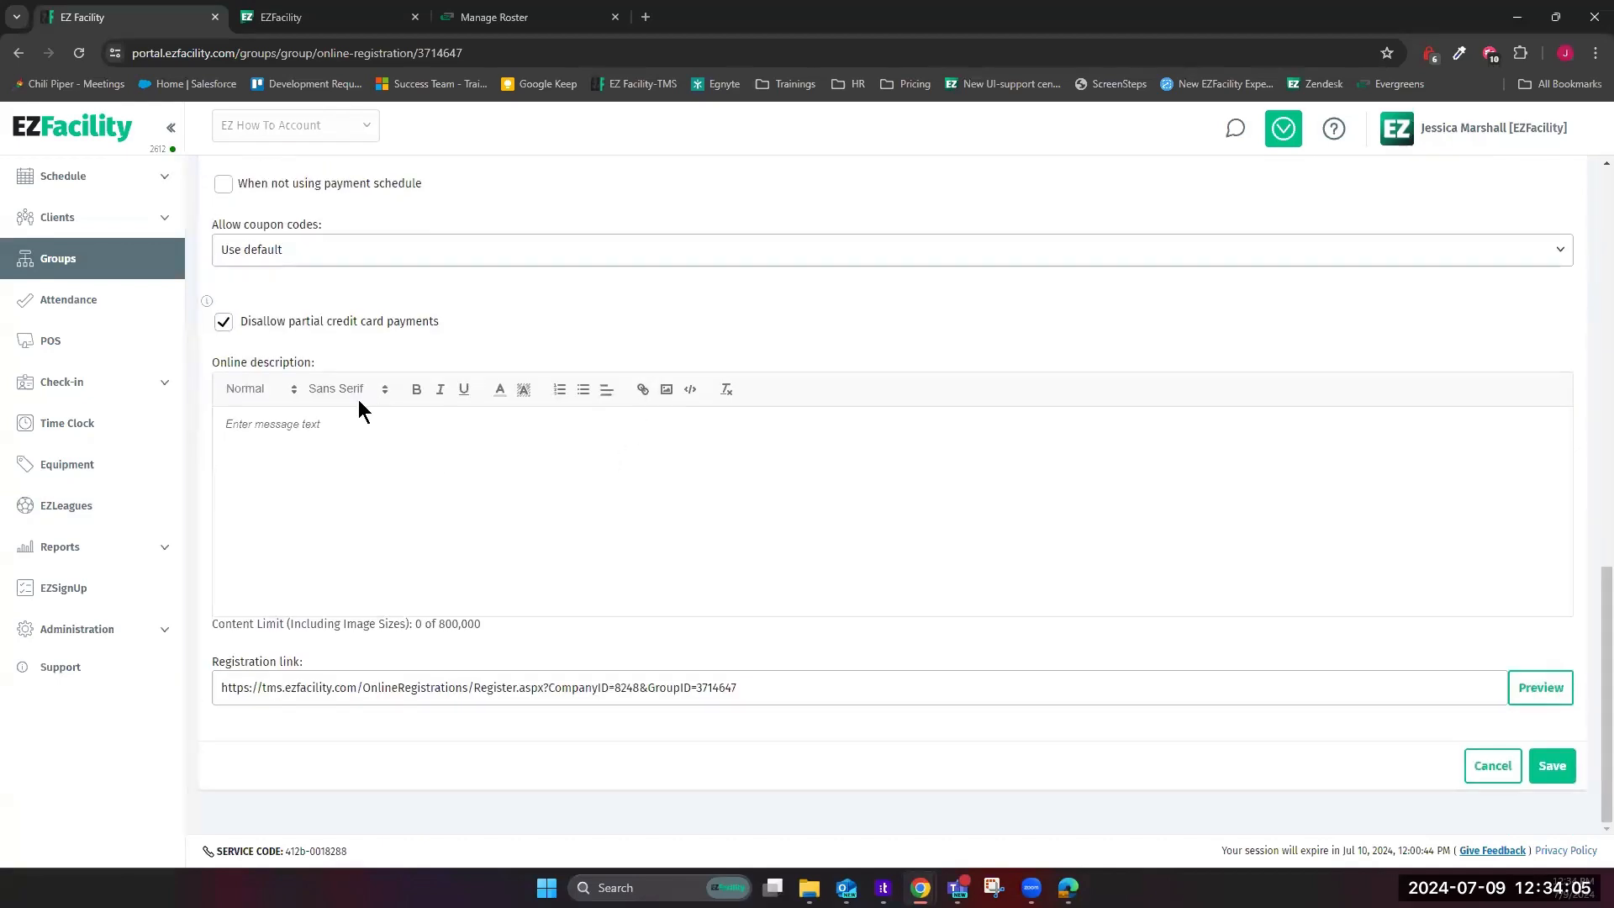
Enter the online description lines "Dates", "Times", "What to bring", "What to wear" and "The length league", and save the group's registration settings
{"action": "left_click", "coordinate": [366, 535]}
{"action": "type", "text": "Dates"}
{"action": "key", "text": "Return"}
{"action": "type", "text": "Times"}
{"action": "key", "text": "Return"}
{"action": "type", "text": "What to bring"}
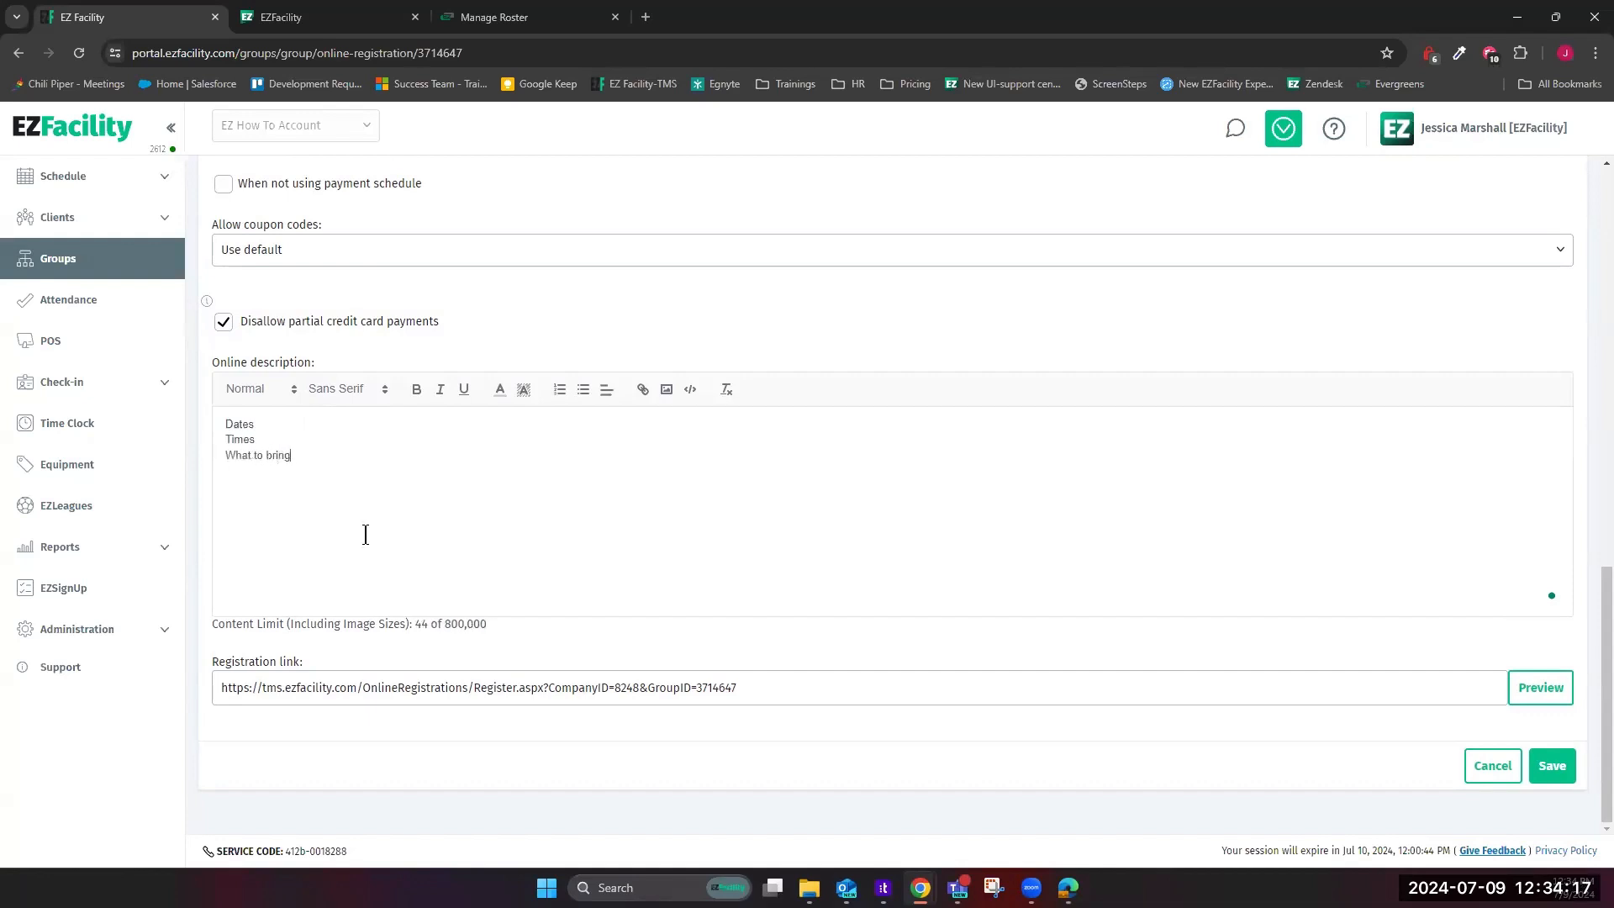
{"action": "key", "text": "Return"}
{"action": "type", "text": "What to wear"}
{"action": "key", "text": "Return"}
{"action": "type", "text": "The length "}
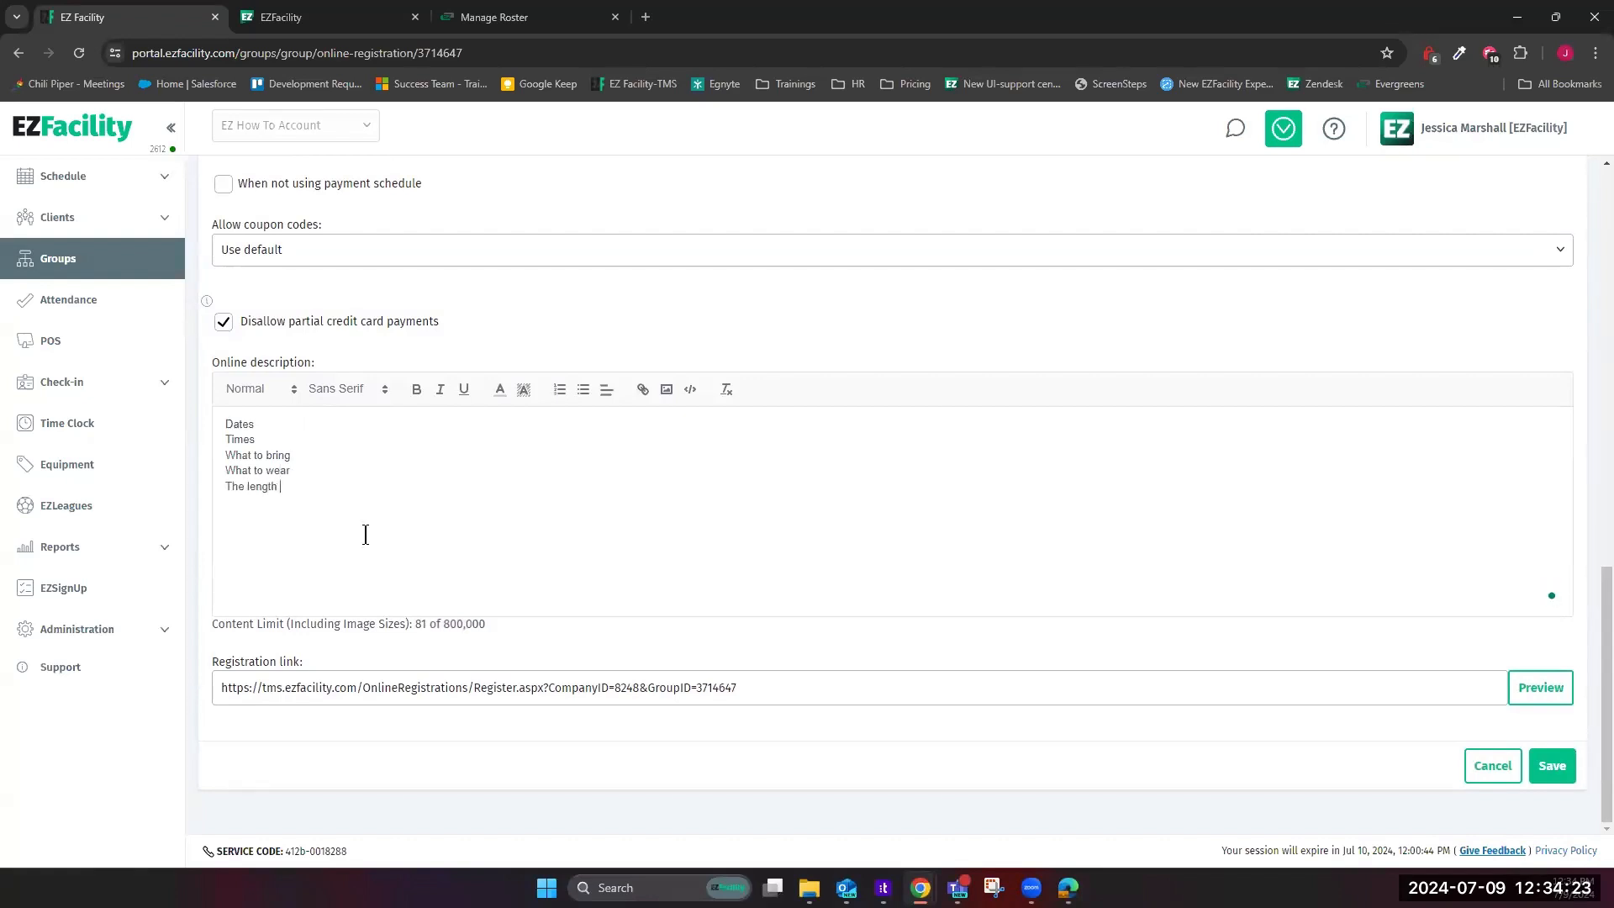
{"action": "type", "text": "league"}
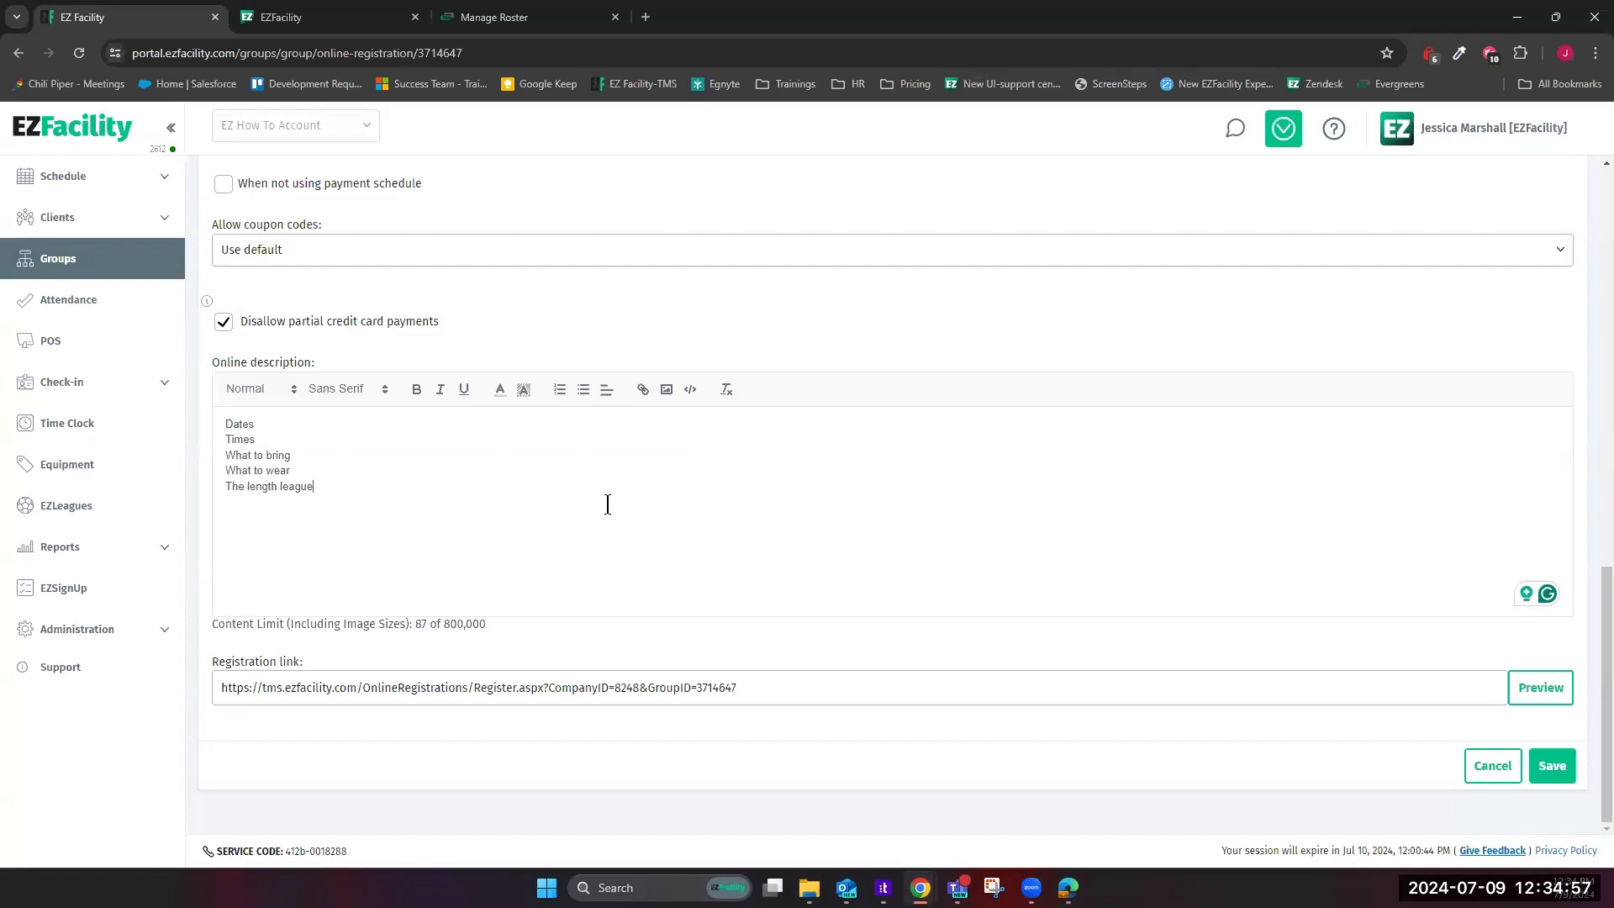
{"action": "left_click", "coordinate": [1551, 765]}
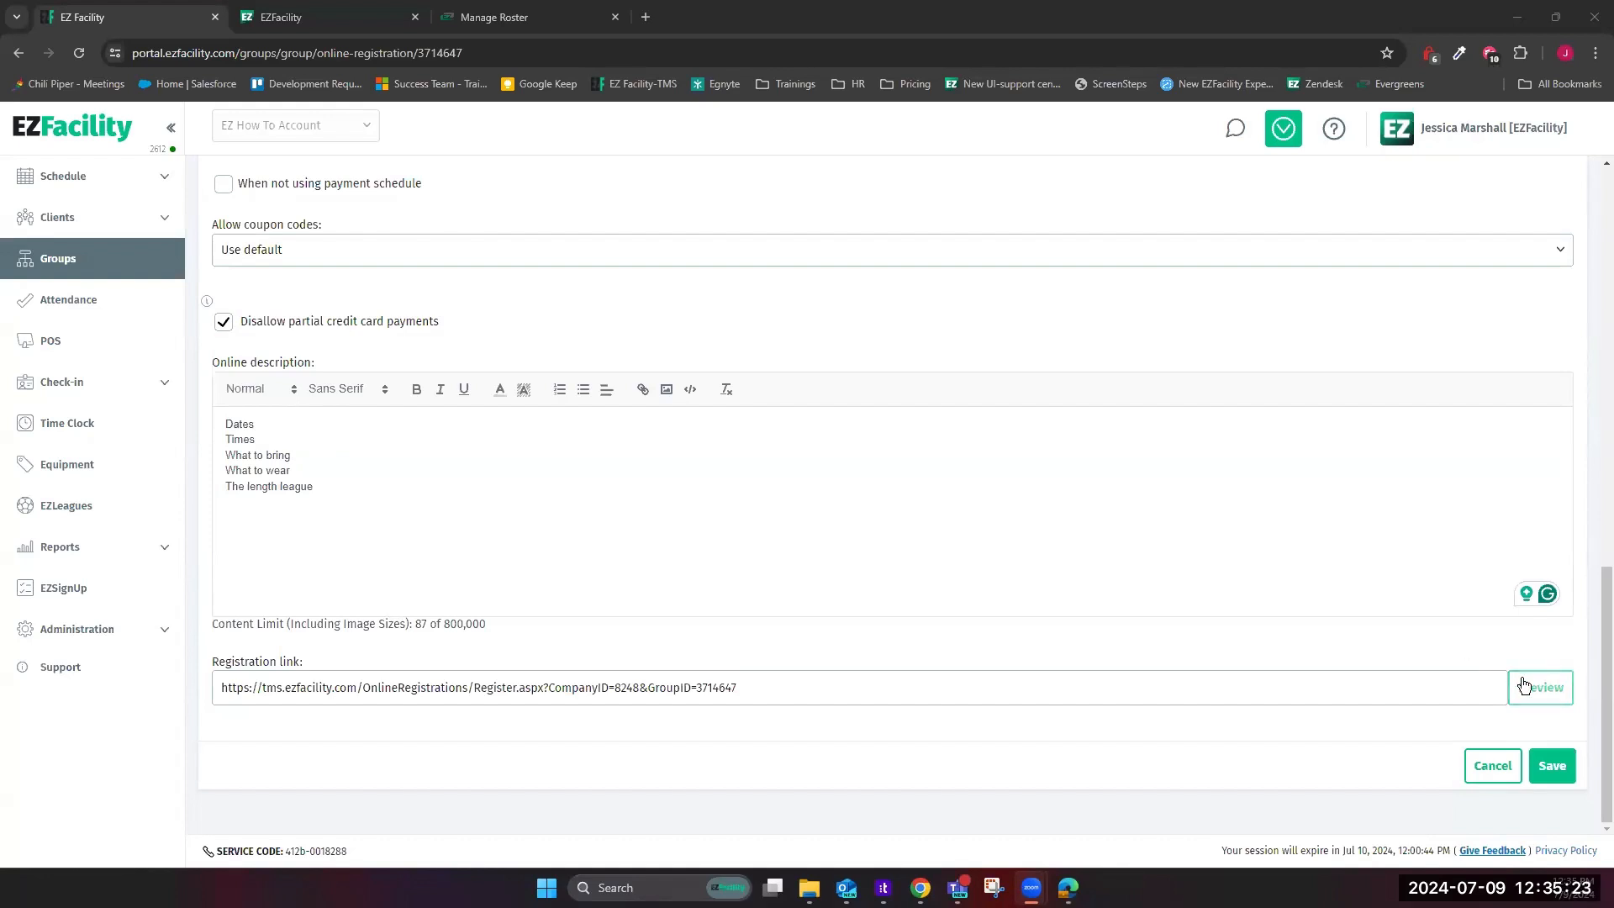
Preview the group's registration link and choose to register a new team
{"action": "left_click_drag", "start_coordinate": [843, 686], "coordinate": [107, 708]}
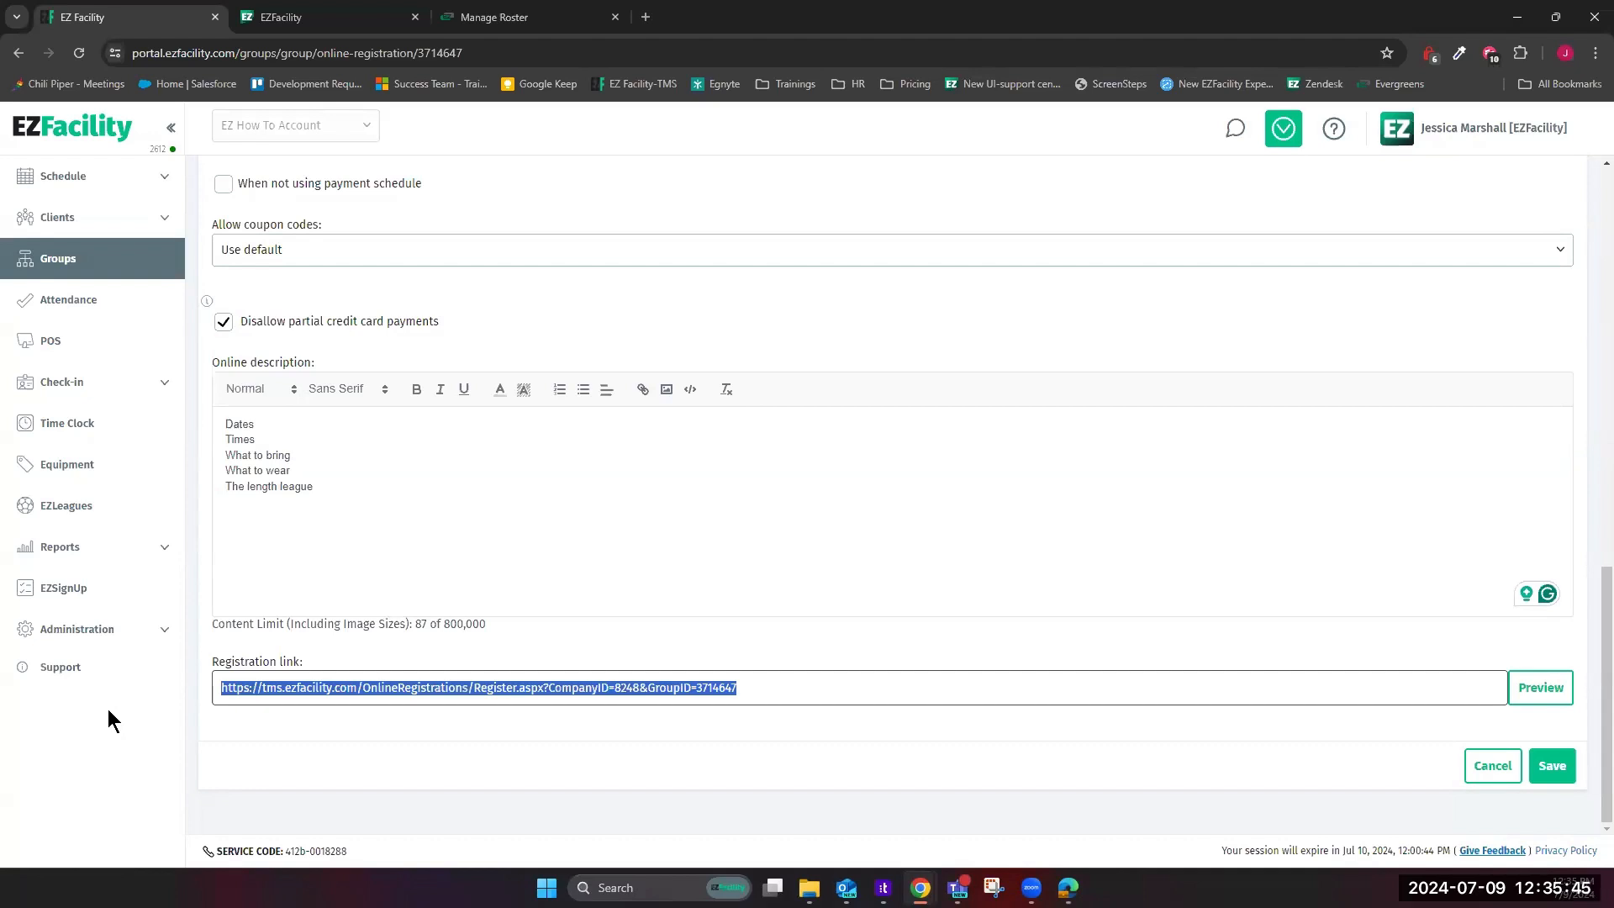
{"action": "left_click", "coordinate": [1551, 685]}
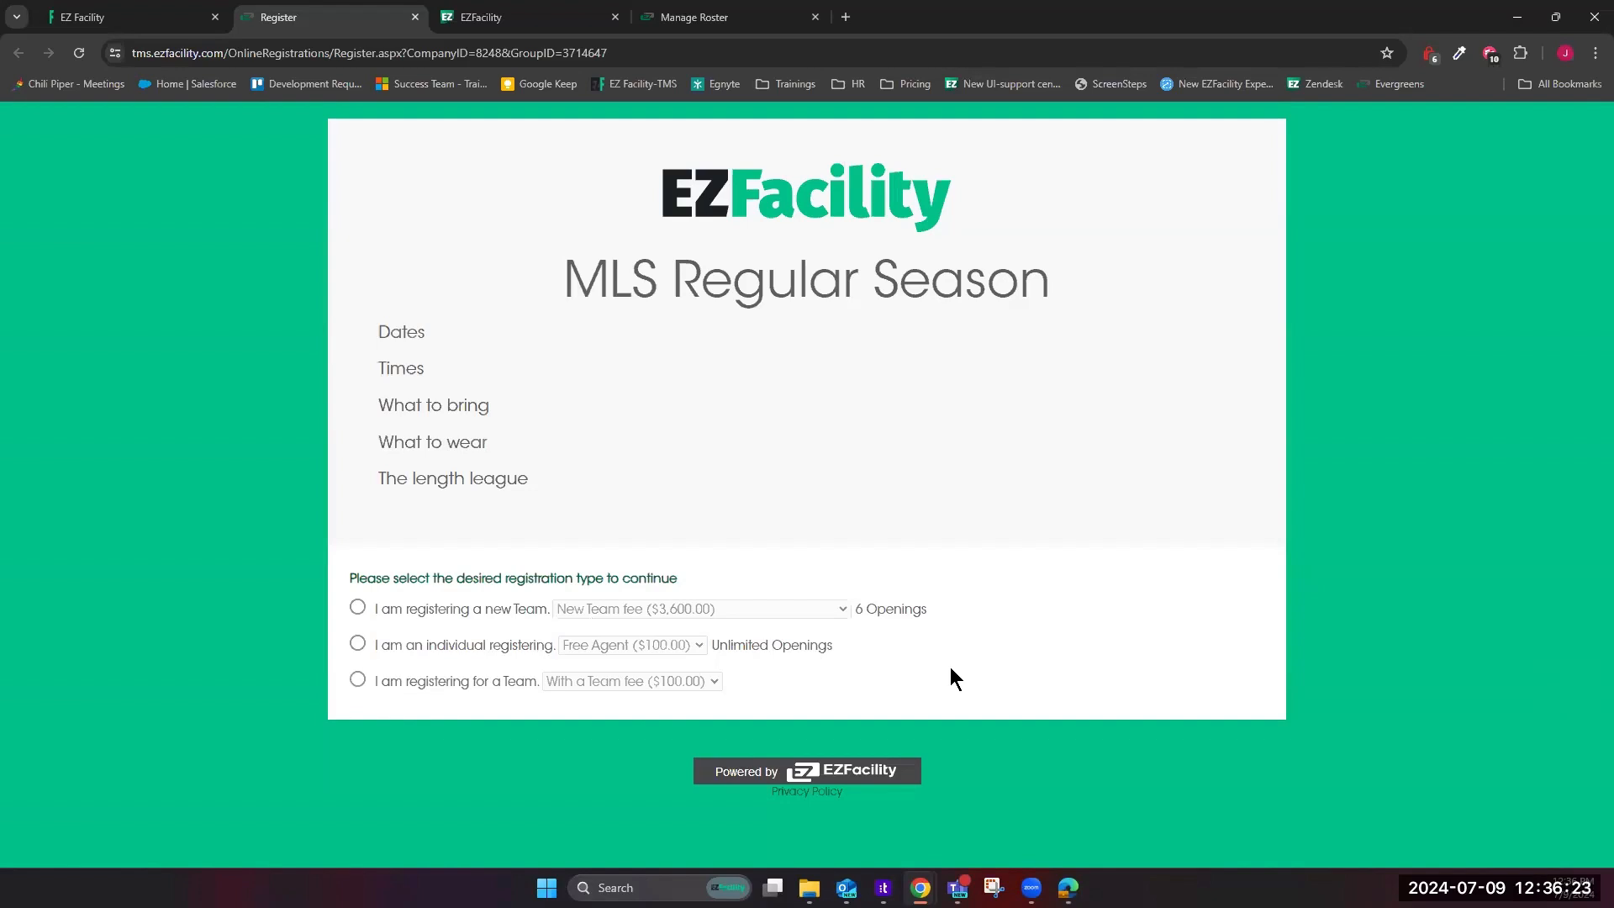
{"action": "left_click", "coordinate": [355, 606]}
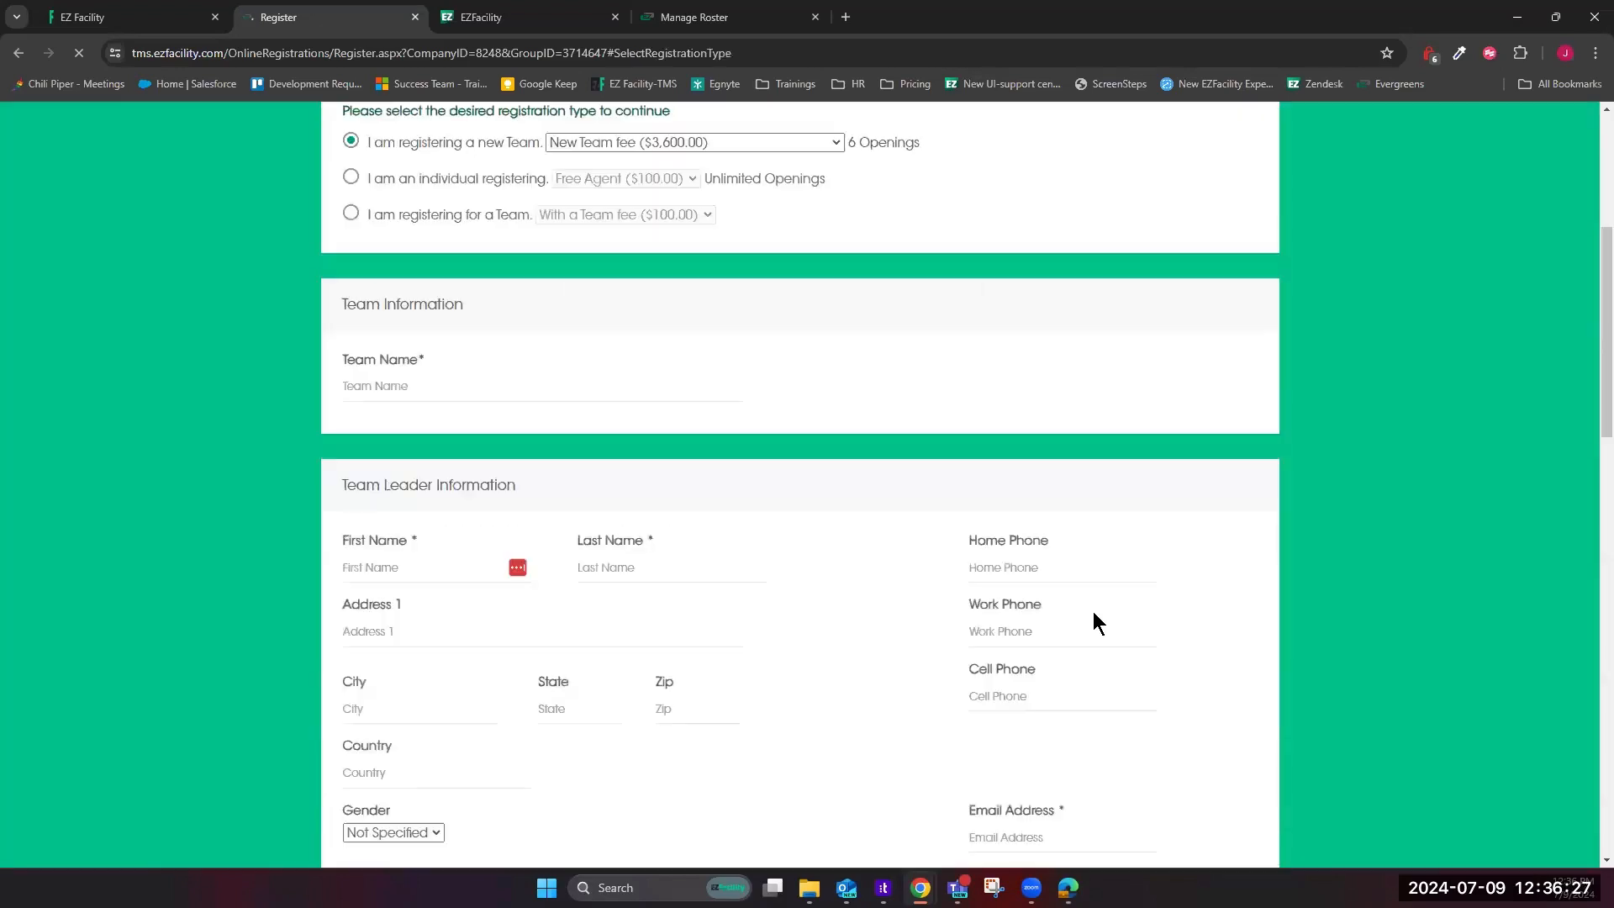
Enter Alpha as the team name and fill in the team leader's first and last name
{"action": "left_click", "coordinate": [471, 385]}
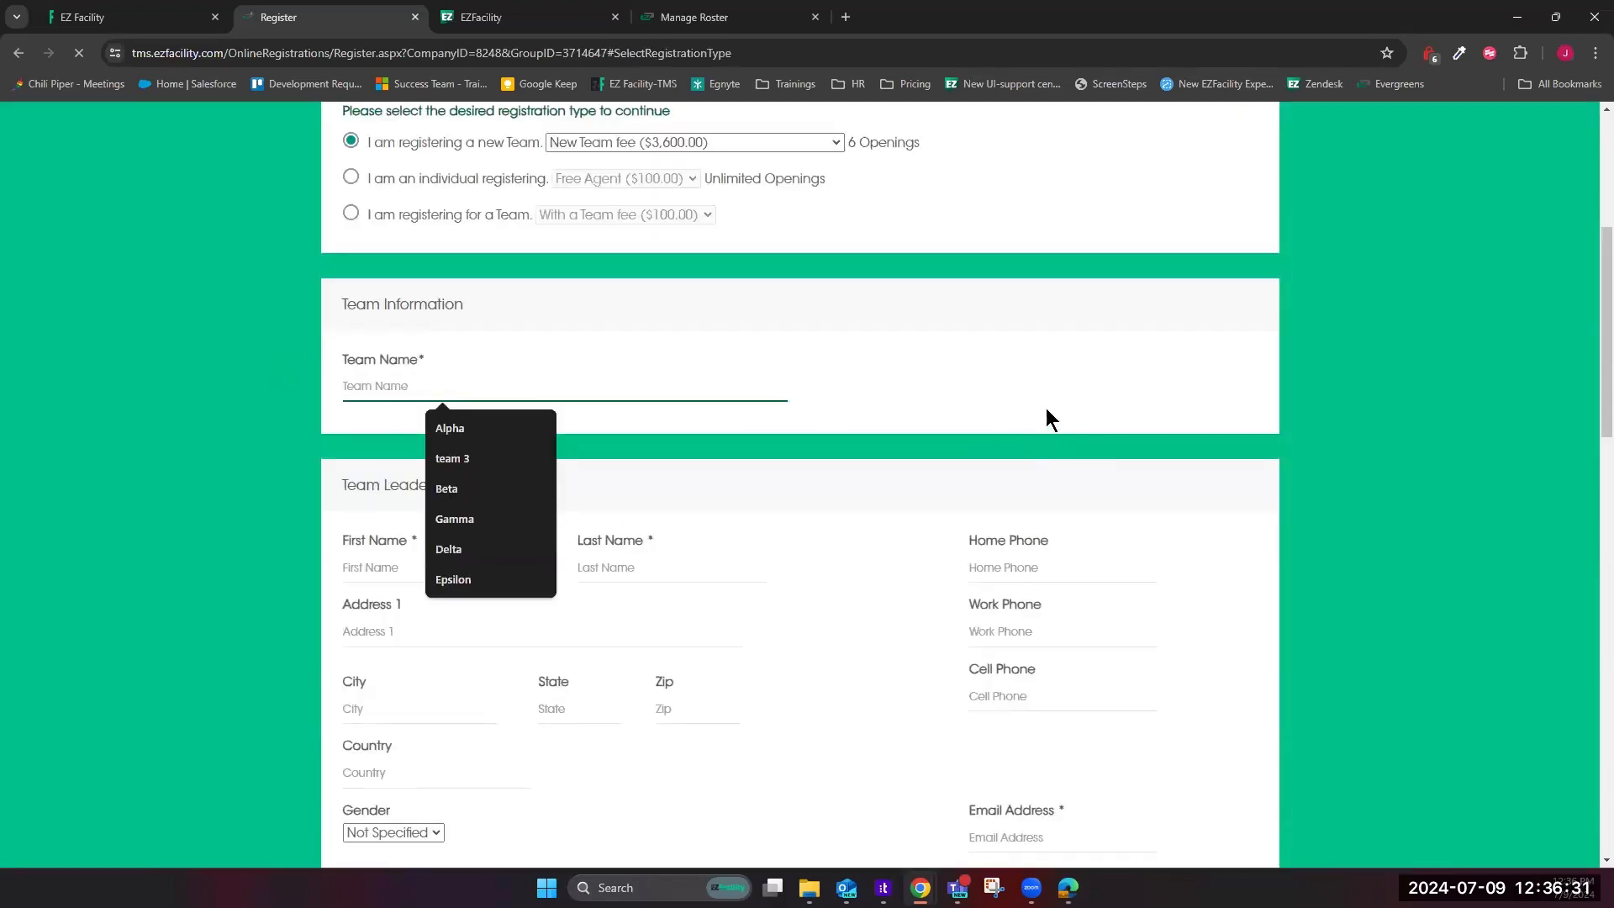
{"action": "left_click", "coordinate": [432, 430]}
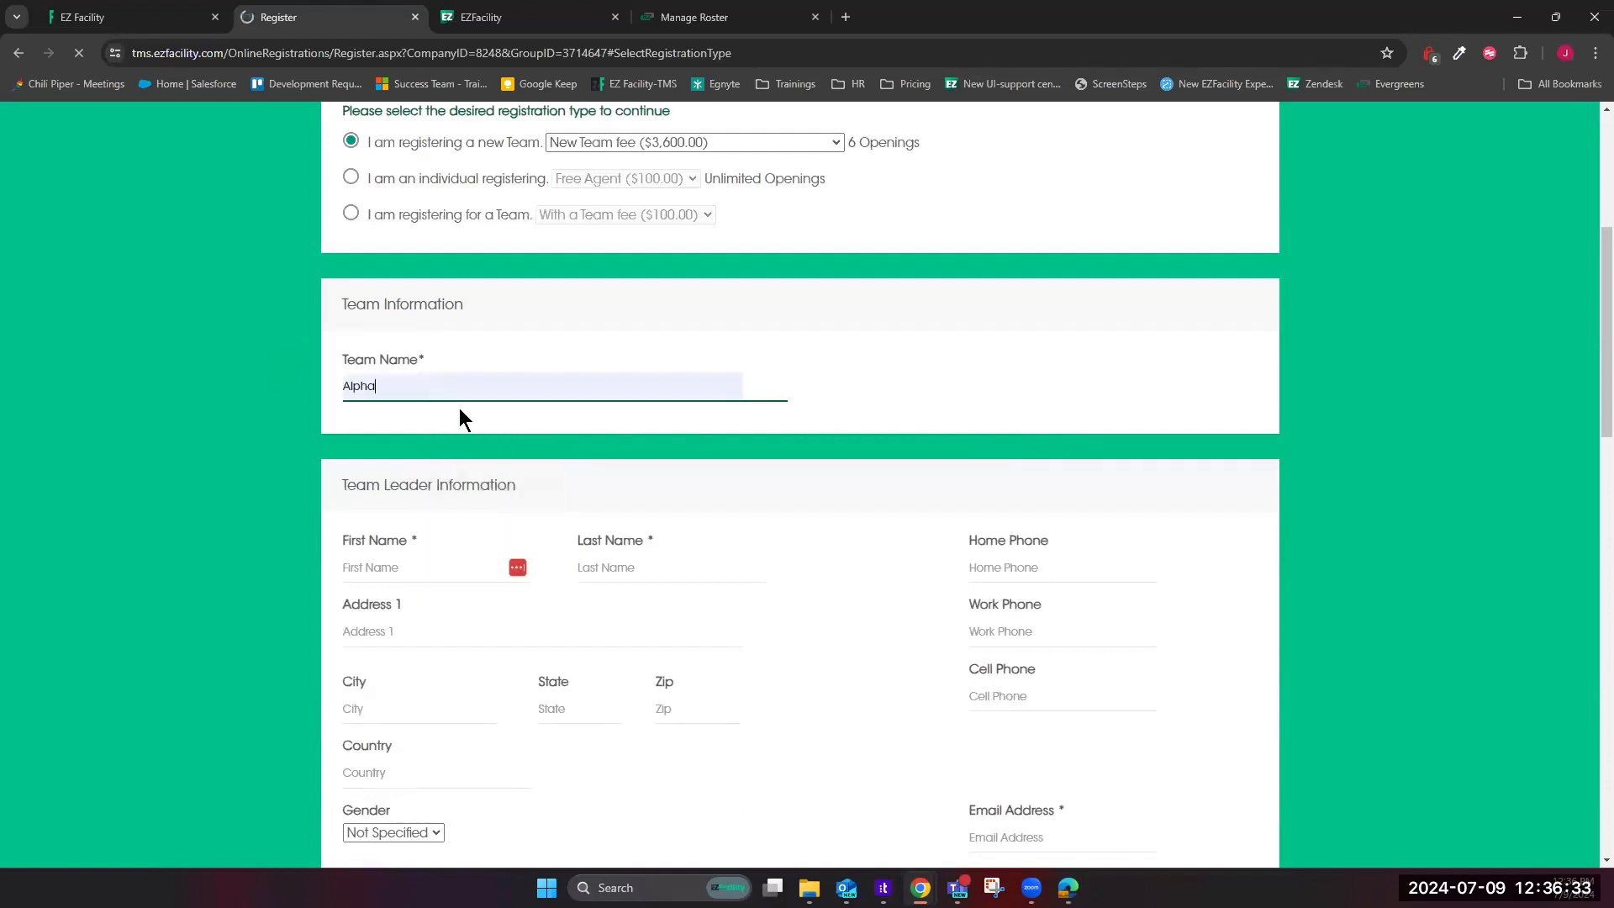
{"action": "scroll", "coordinate": [462, 412], "scroll_direction": "down", "scroll_amount": 2}
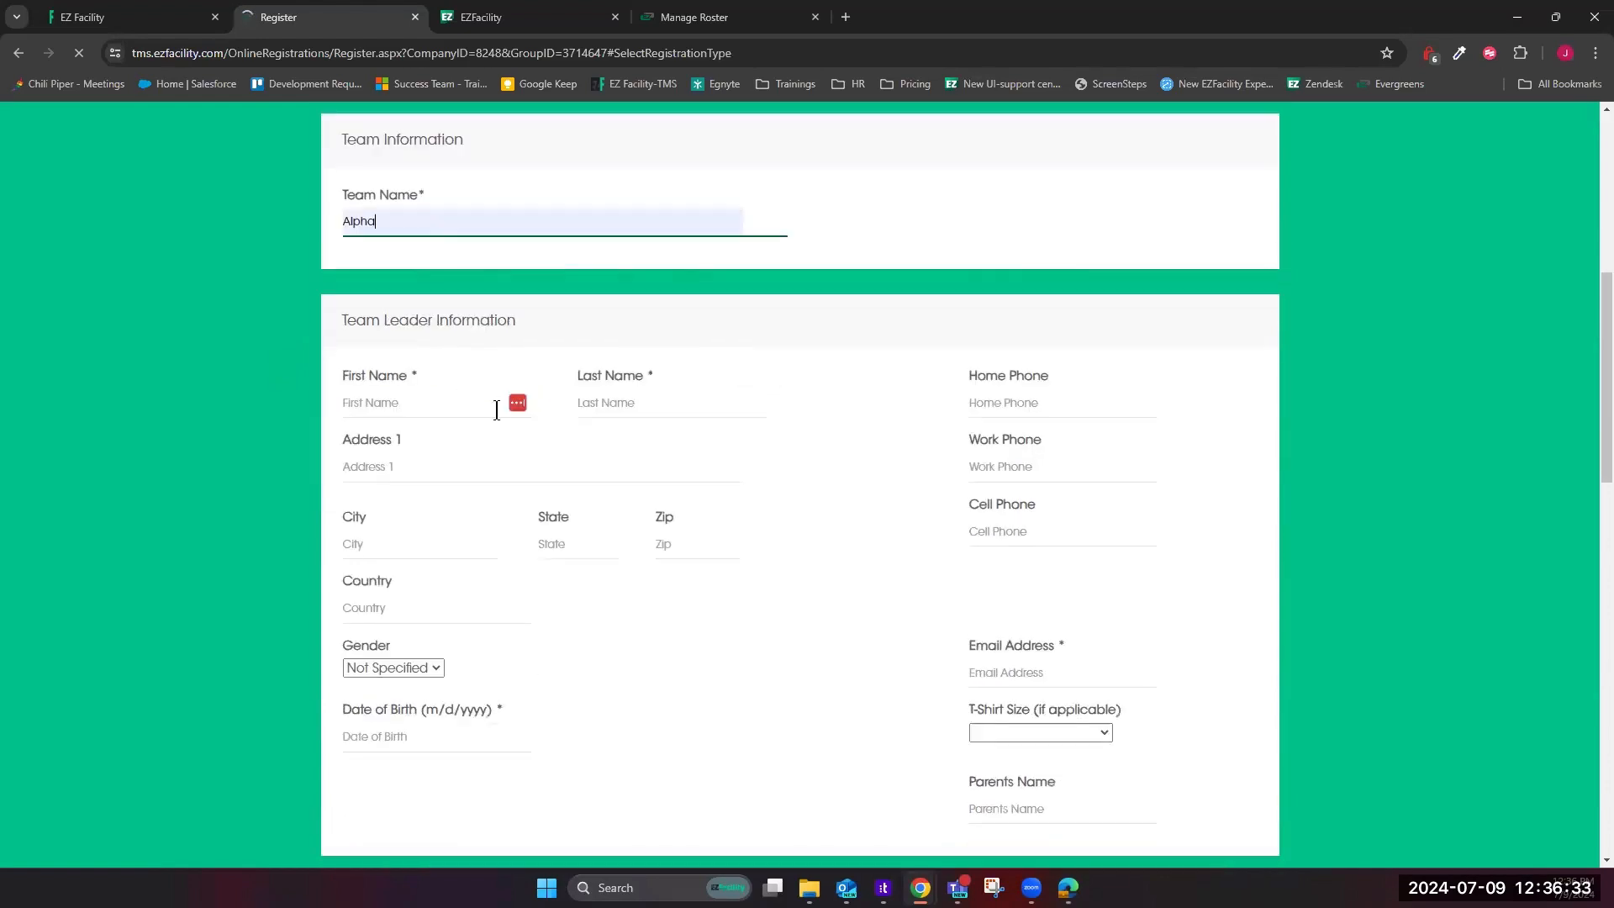
{"action": "left_click", "coordinate": [402, 402]}
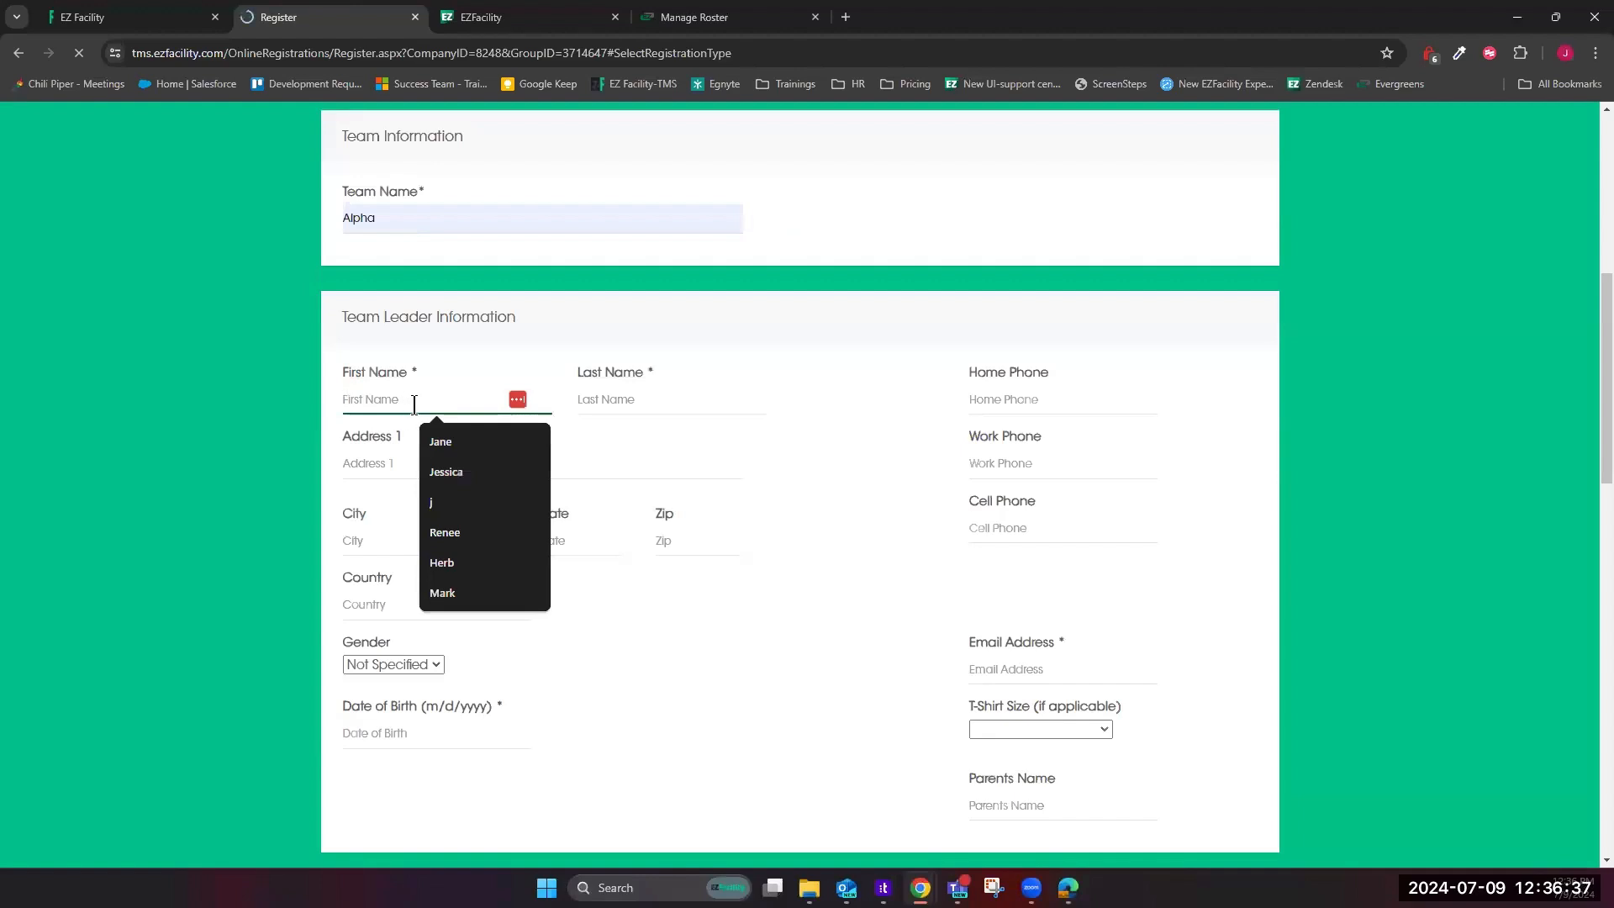
{"action": "left_click", "coordinate": [446, 470]}
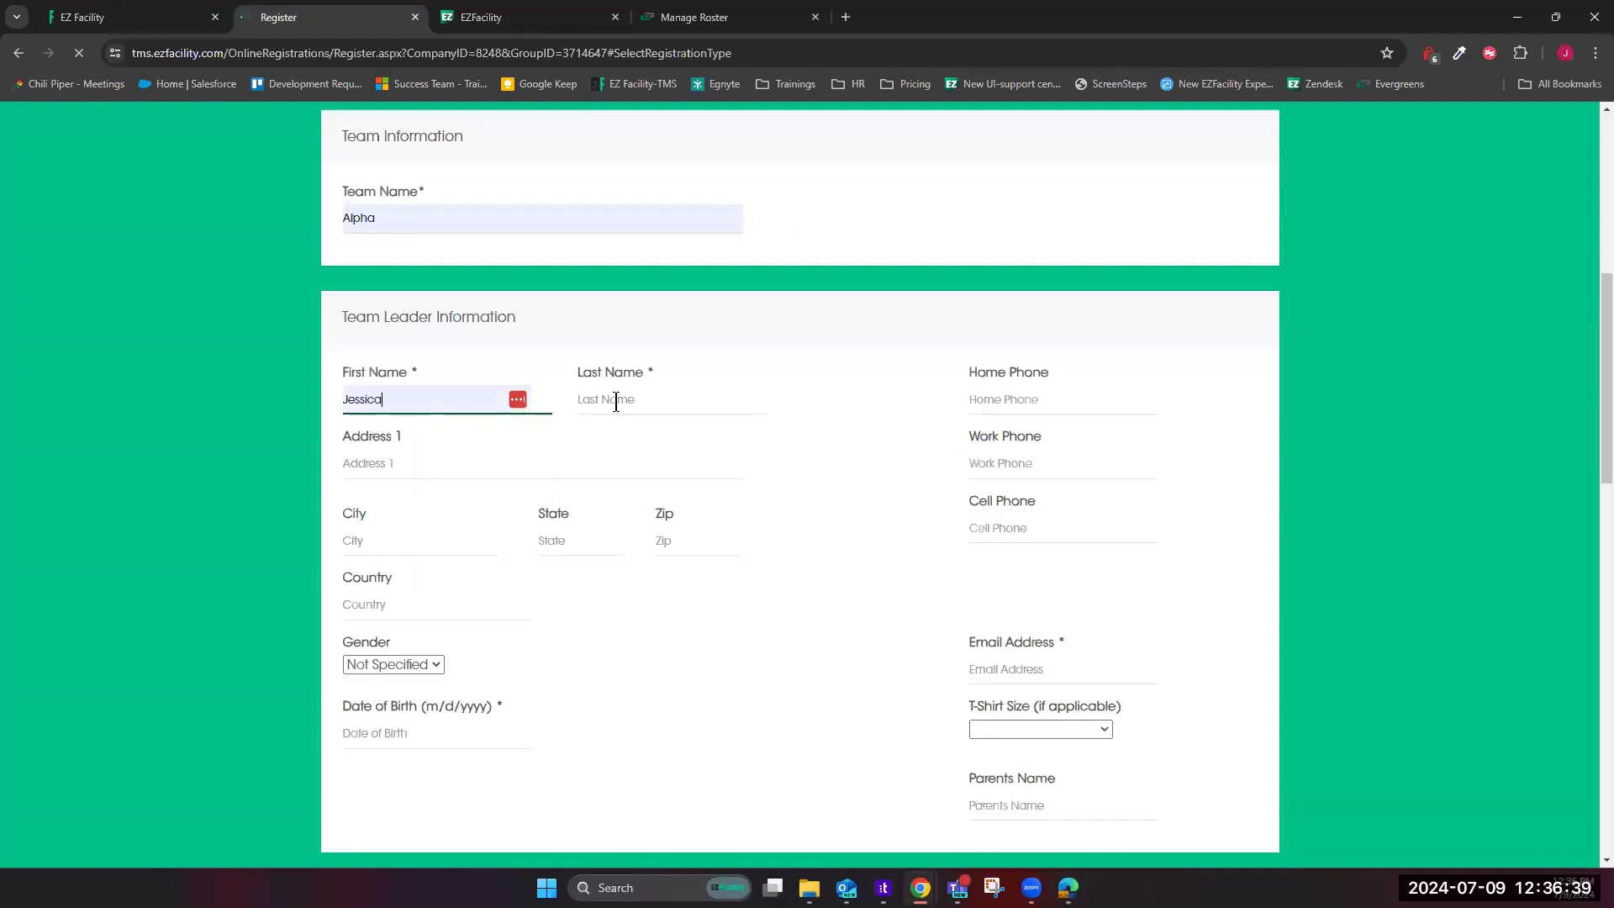
{"action": "left_click", "coordinate": [619, 400]}
{"action": "left_click", "coordinate": [686, 470]}
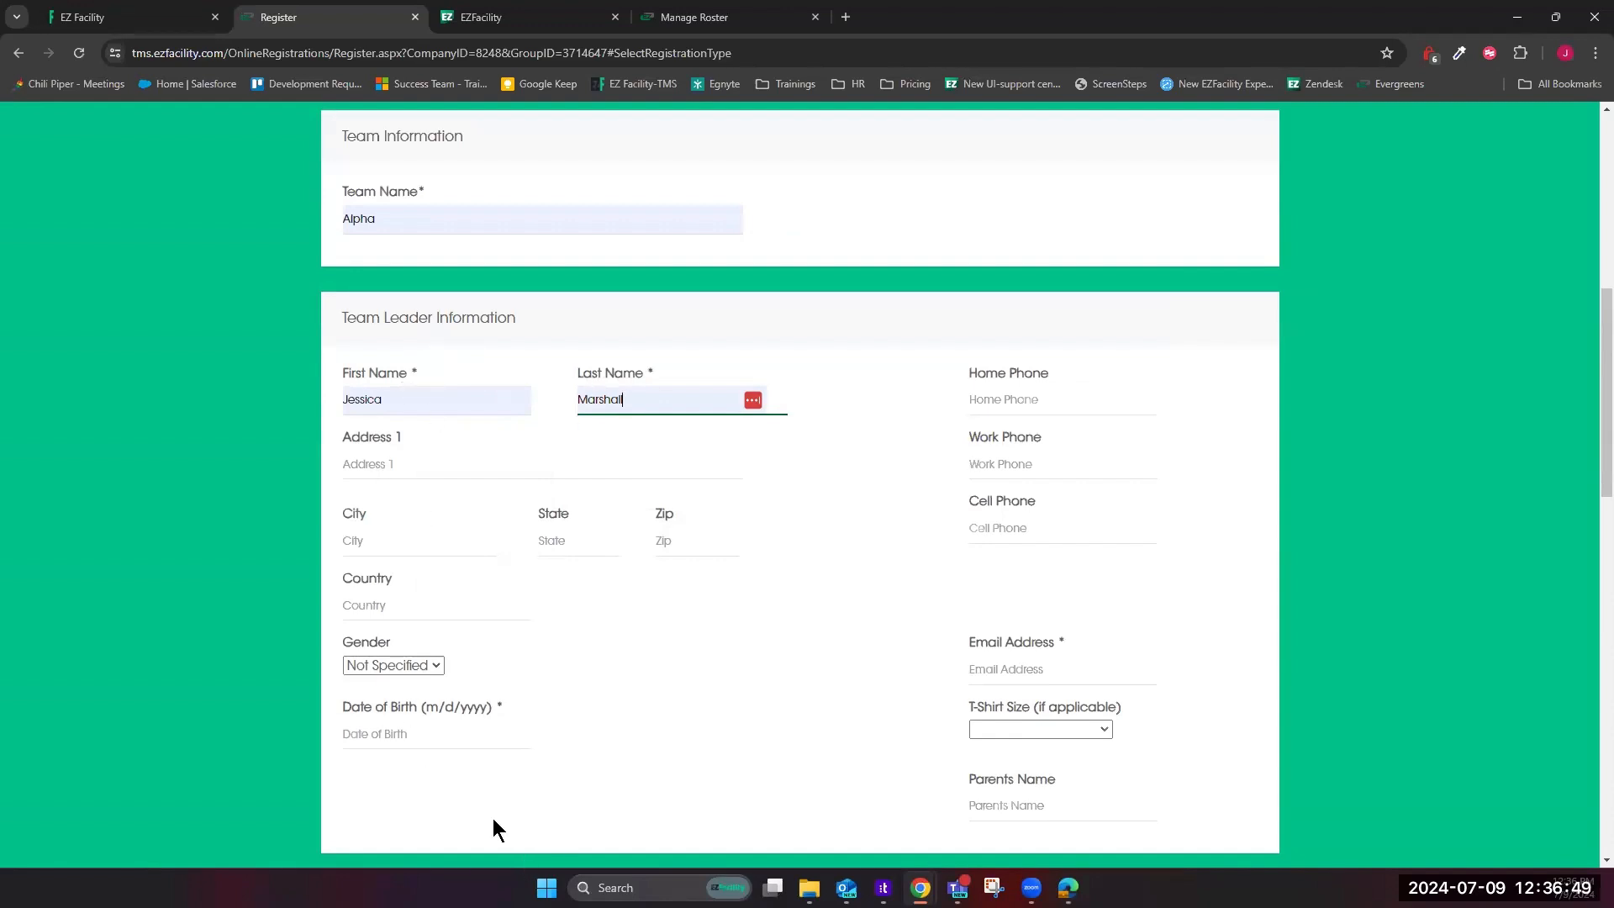
Fill in the team leader's date of birth and email address
{"action": "left_click", "coordinate": [439, 733]}
{"action": "left_click", "coordinate": [452, 776]}
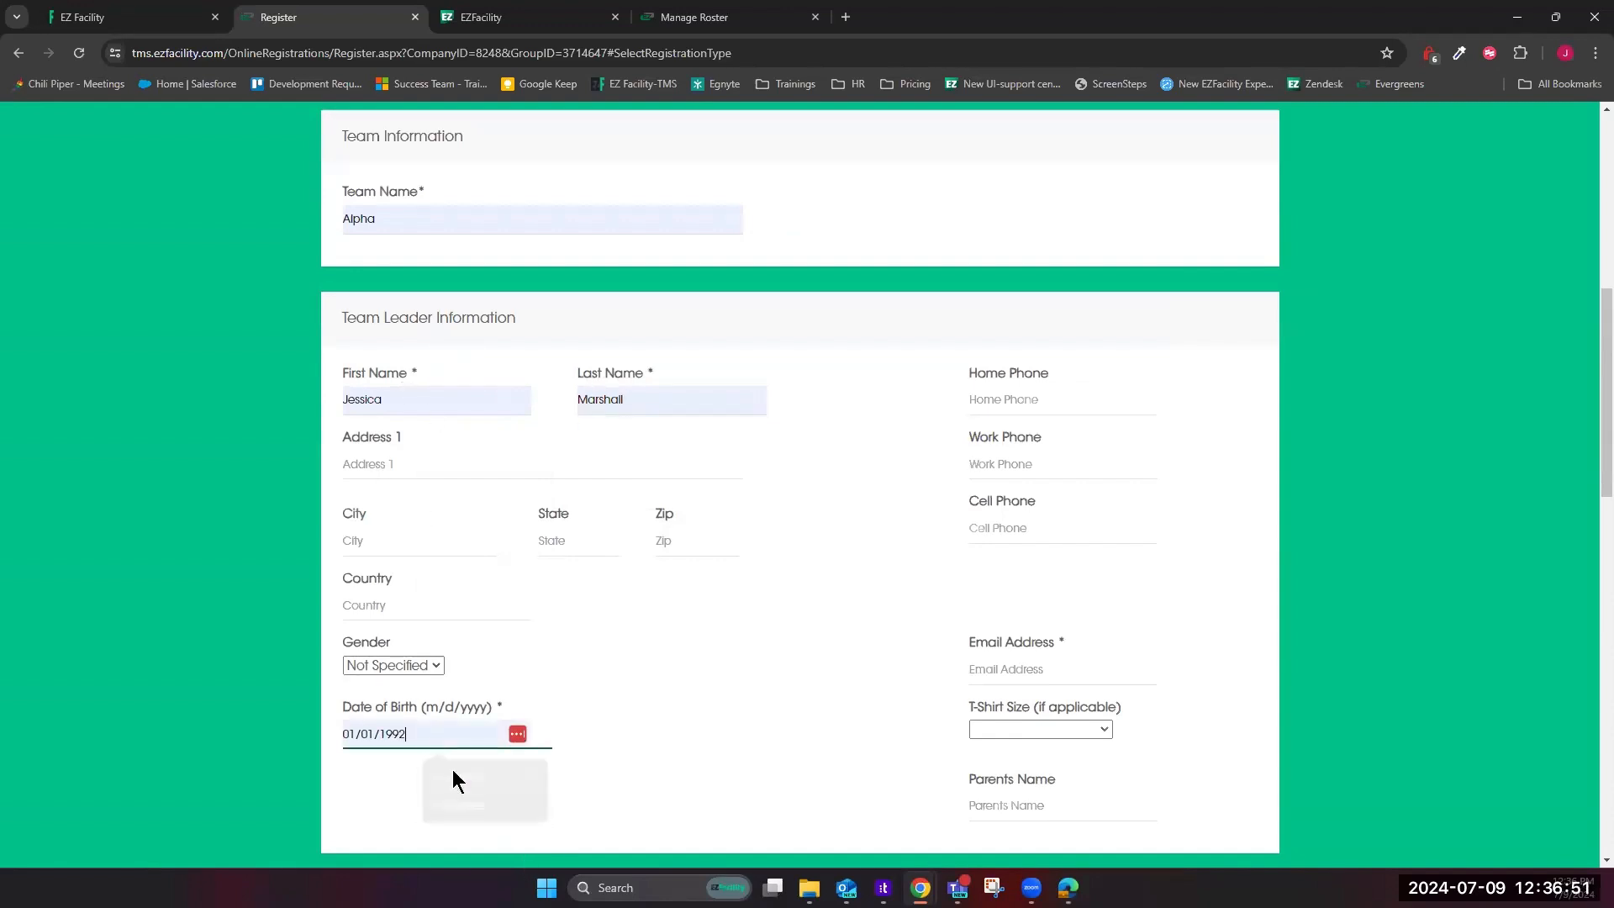
{"action": "left_click", "coordinate": [1110, 670]}
{"action": "left_click", "coordinate": [1176, 509]}
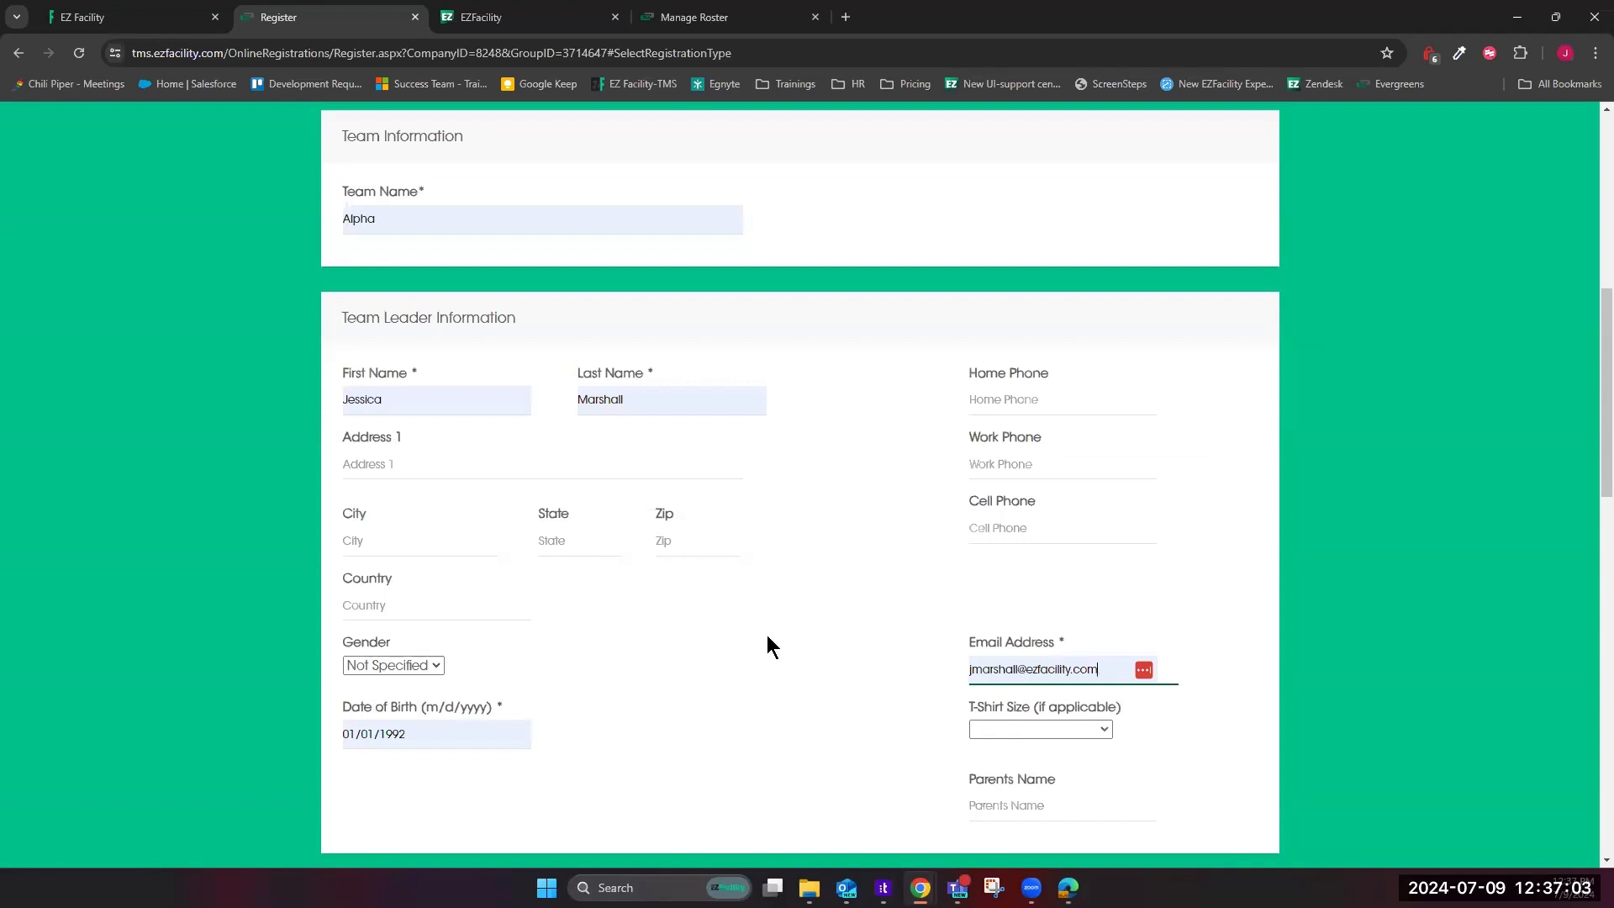
Return to the EZFacility portal and open the Contact Preferences in the administration's client settings
{"action": "left_click", "coordinate": [64, 25]}
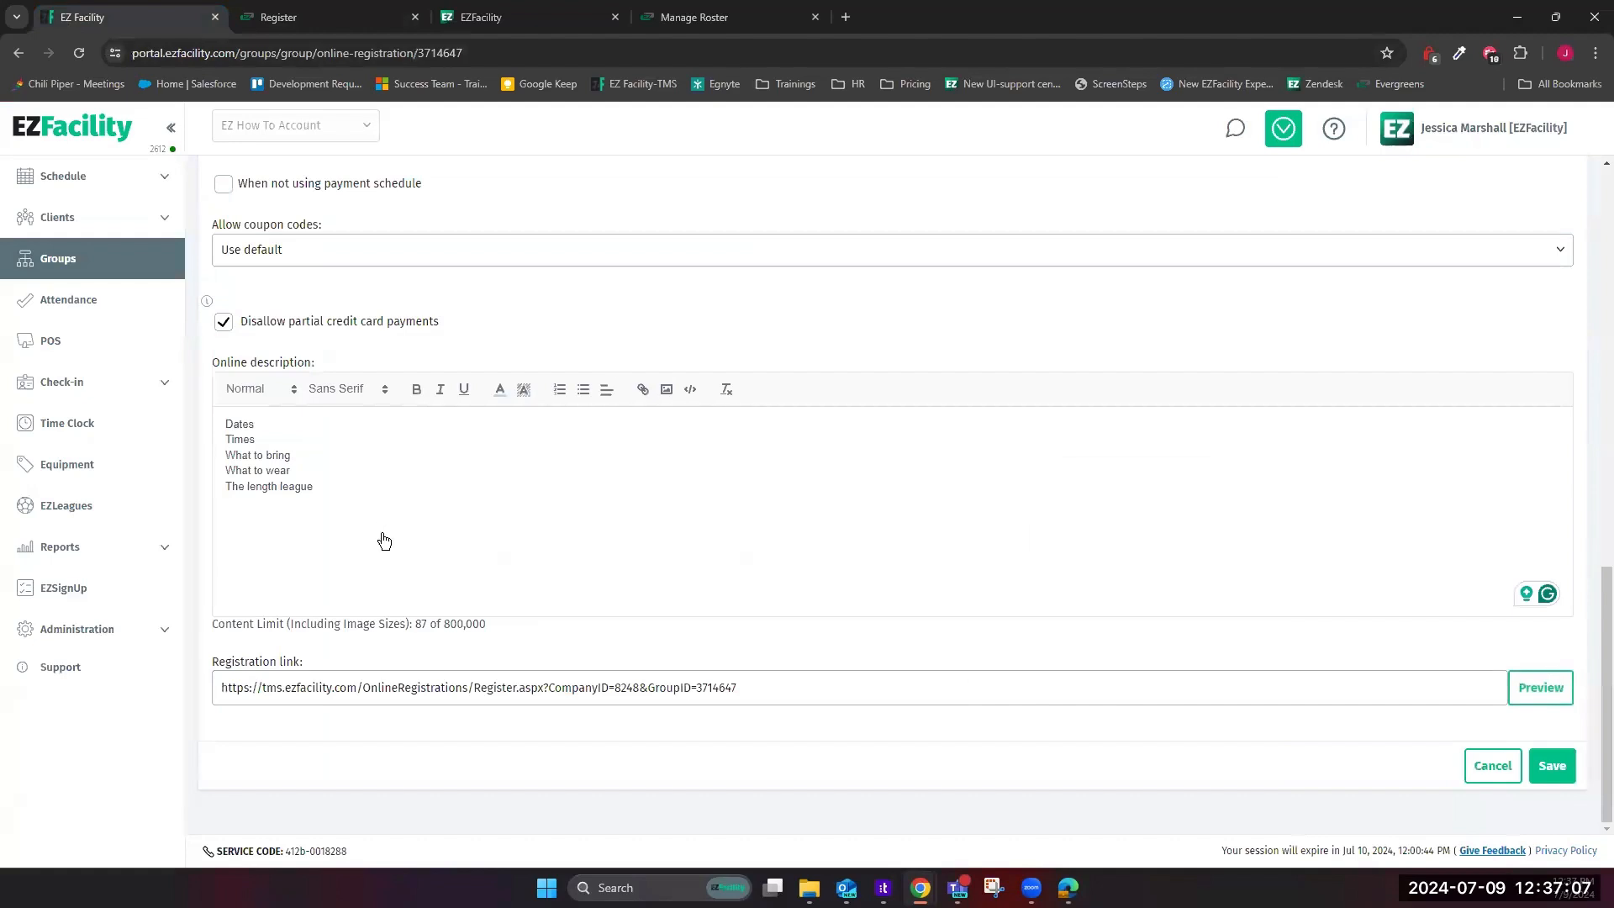
{"action": "left_click", "coordinate": [74, 631]}
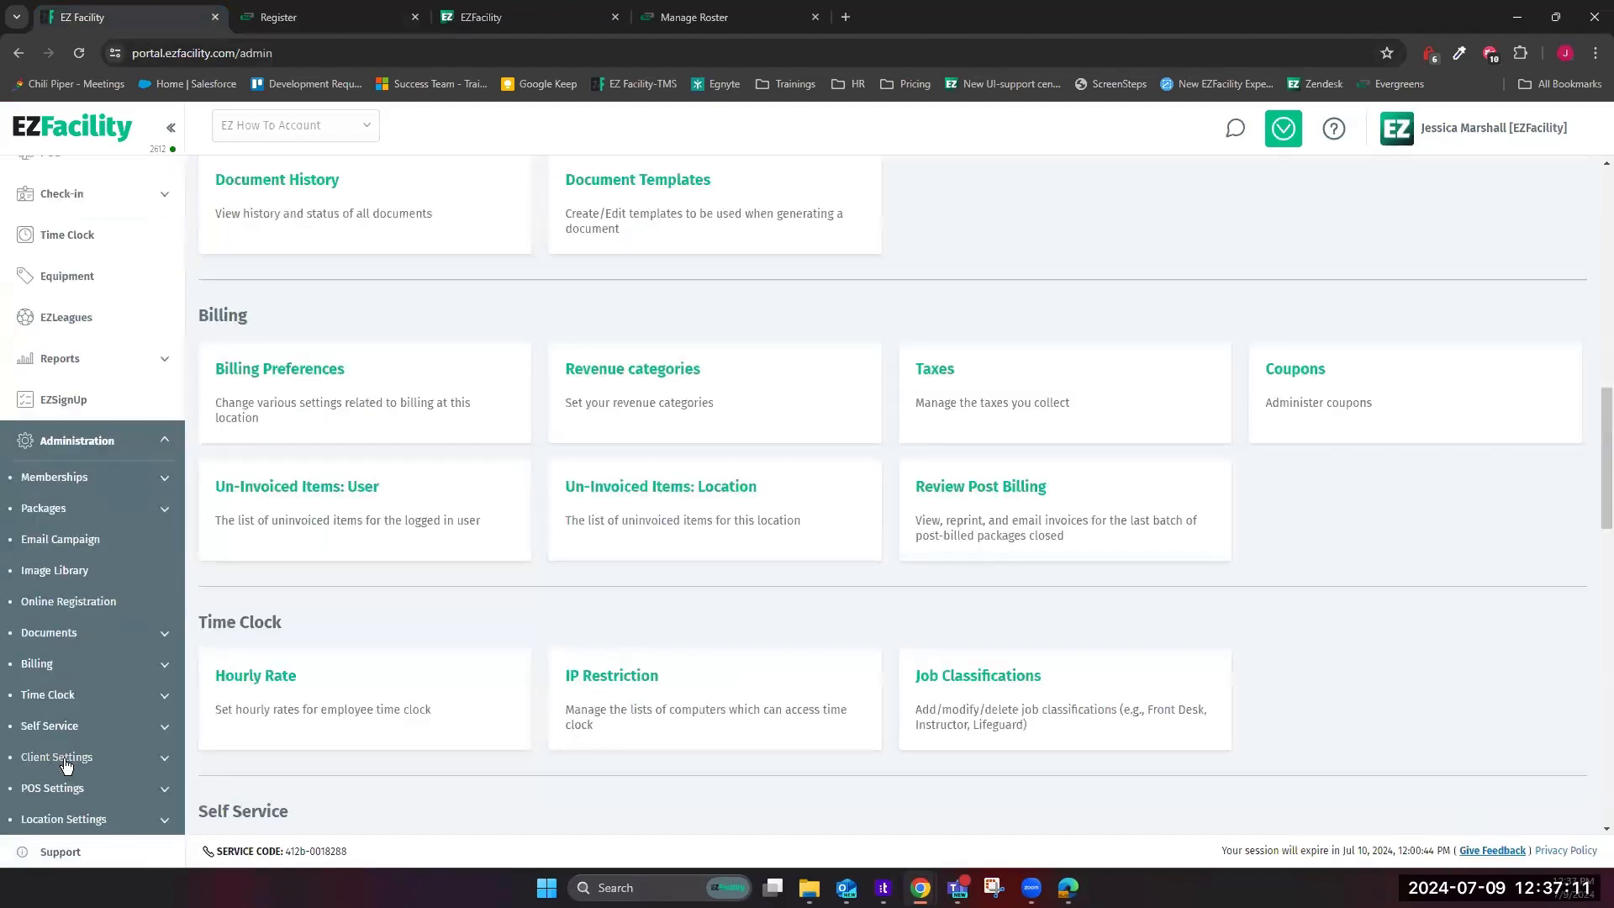
{"action": "left_click", "coordinate": [66, 756]}
{"action": "scroll", "coordinate": [65, 756], "scroll_direction": "down", "scroll_amount": 3}
{"action": "left_click", "coordinate": [63, 539]}
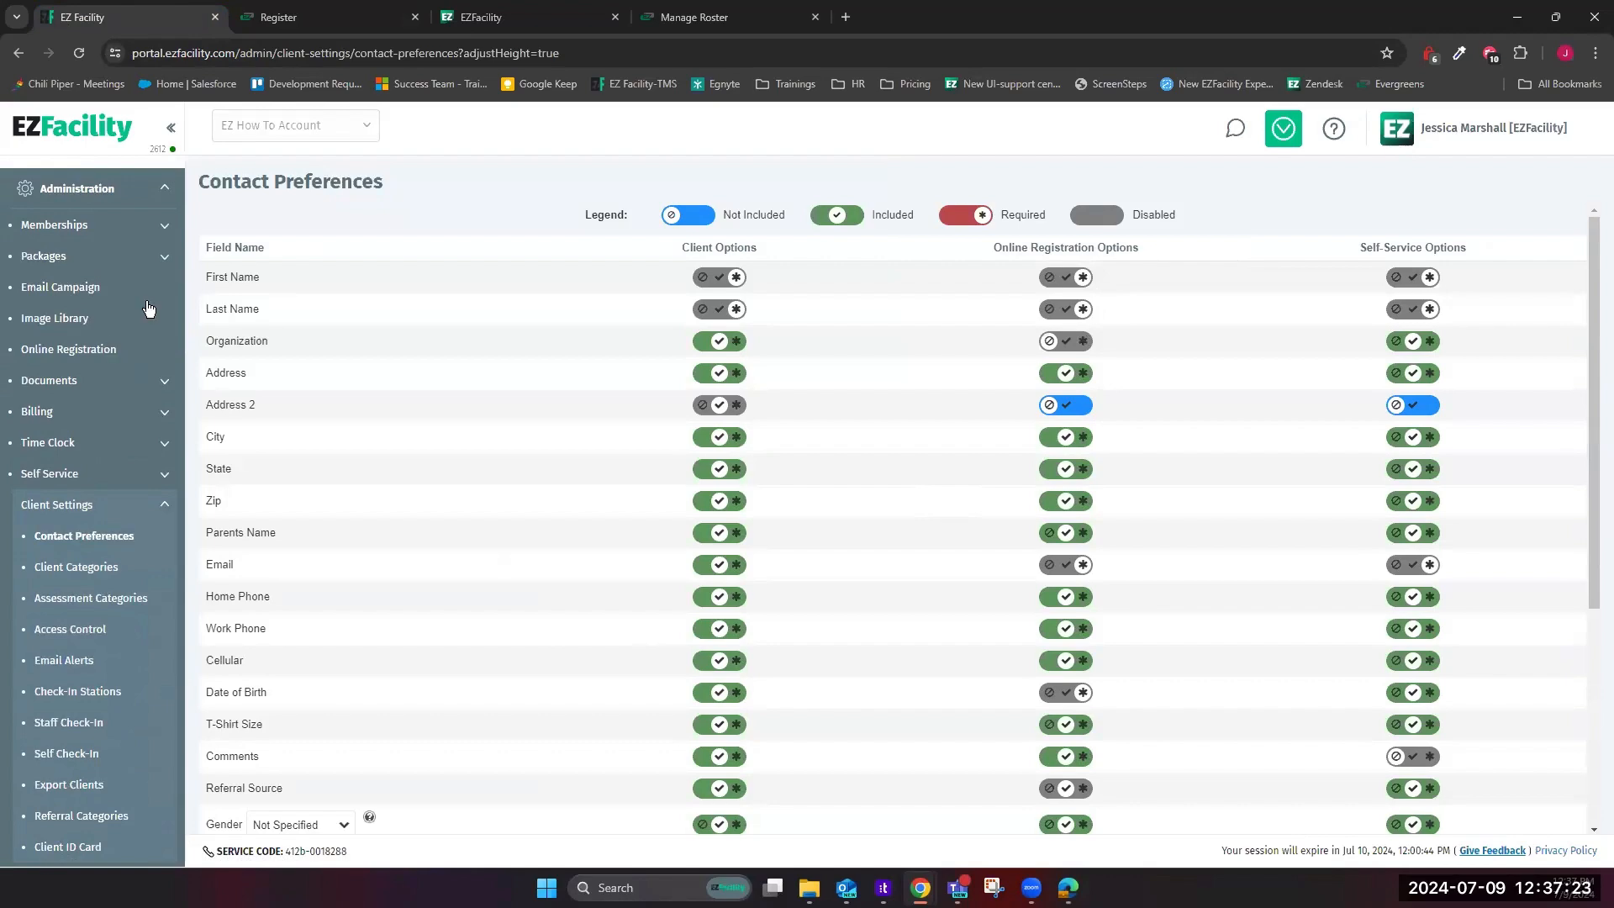
Go back to the registration form and view its Notes And Comments section
{"action": "left_click", "coordinate": [277, 17]}
{"action": "left_click", "coordinate": [856, 628]}
{"action": "scroll", "coordinate": [858, 624], "scroll_direction": "down", "scroll_amount": 5}
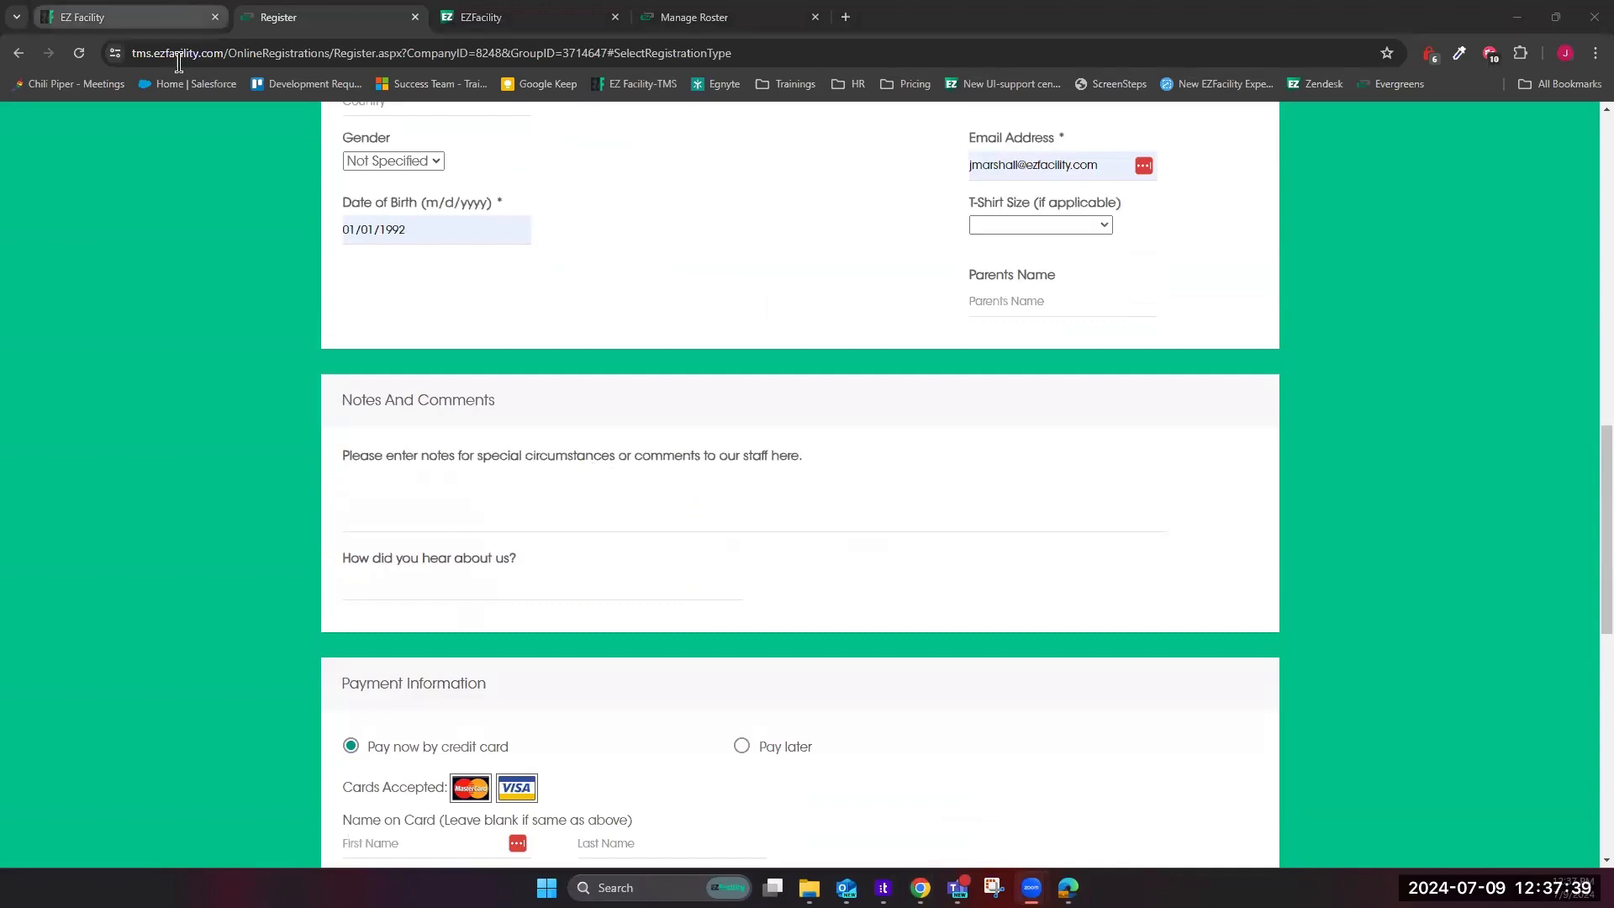
Open a client's profile in the portal and look through its contact and additional information down to the comments field
{"action": "left_click", "coordinate": [173, 10]}
{"action": "left_click", "coordinate": [104, 243]}
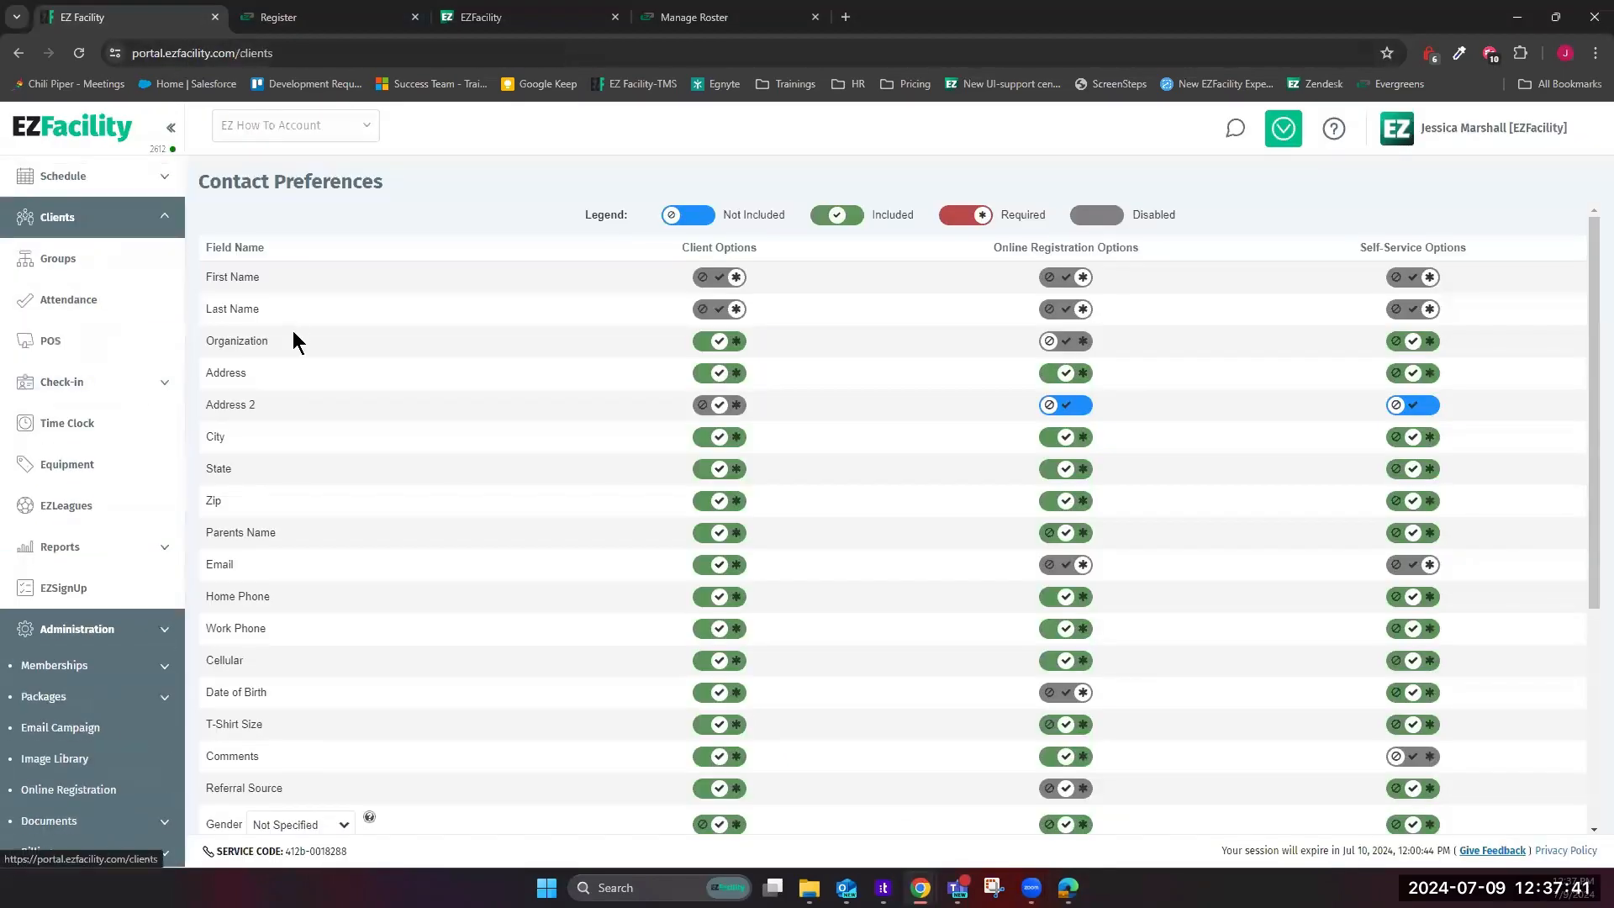
{"action": "left_click", "coordinate": [295, 353]}
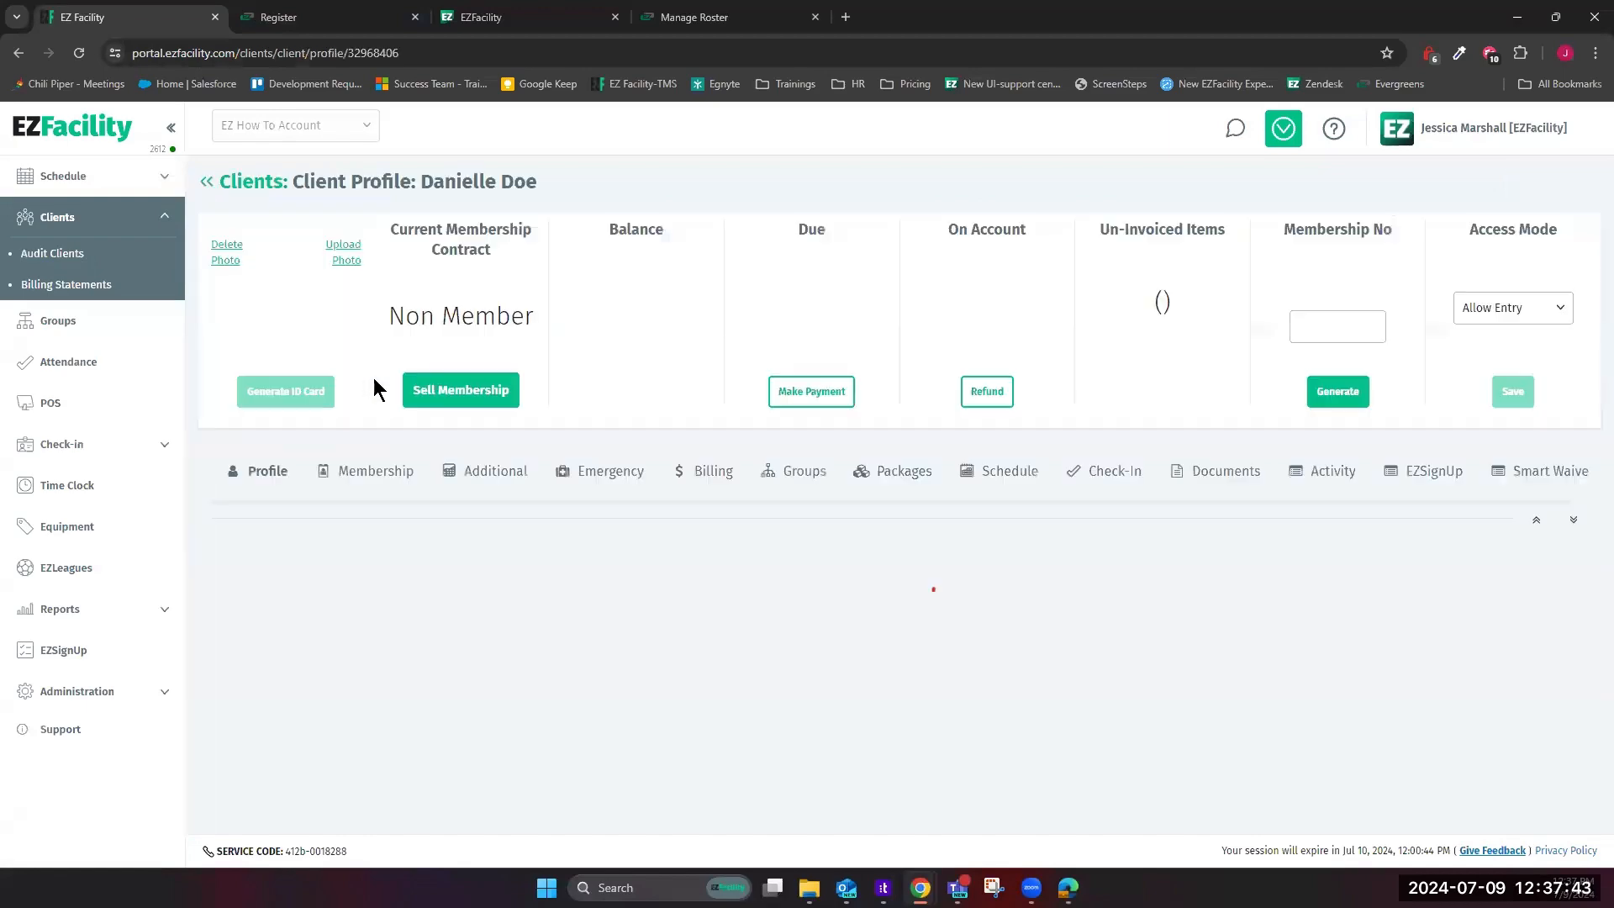
{"action": "scroll", "coordinate": [449, 357], "scroll_direction": "down", "scroll_amount": 8}
{"action": "scroll", "coordinate": [589, 397], "scroll_direction": "down", "scroll_amount": 8}
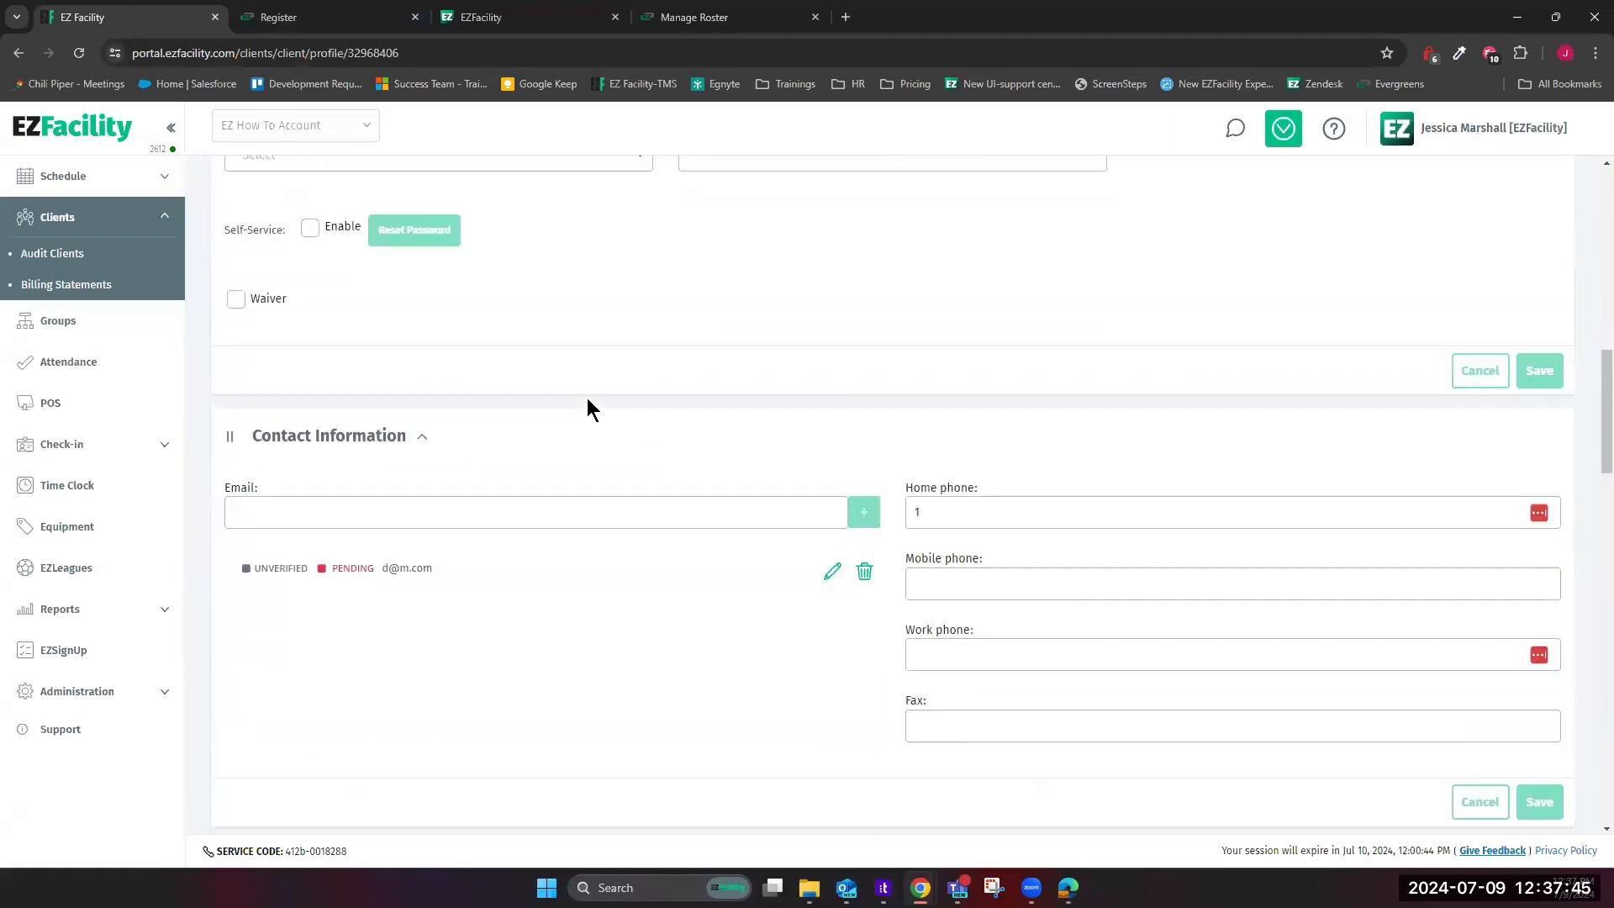
{"action": "scroll", "coordinate": [593, 403], "scroll_direction": "up", "scroll_amount": 6}
{"action": "scroll", "coordinate": [602, 412], "scroll_direction": "down", "scroll_amount": 10}
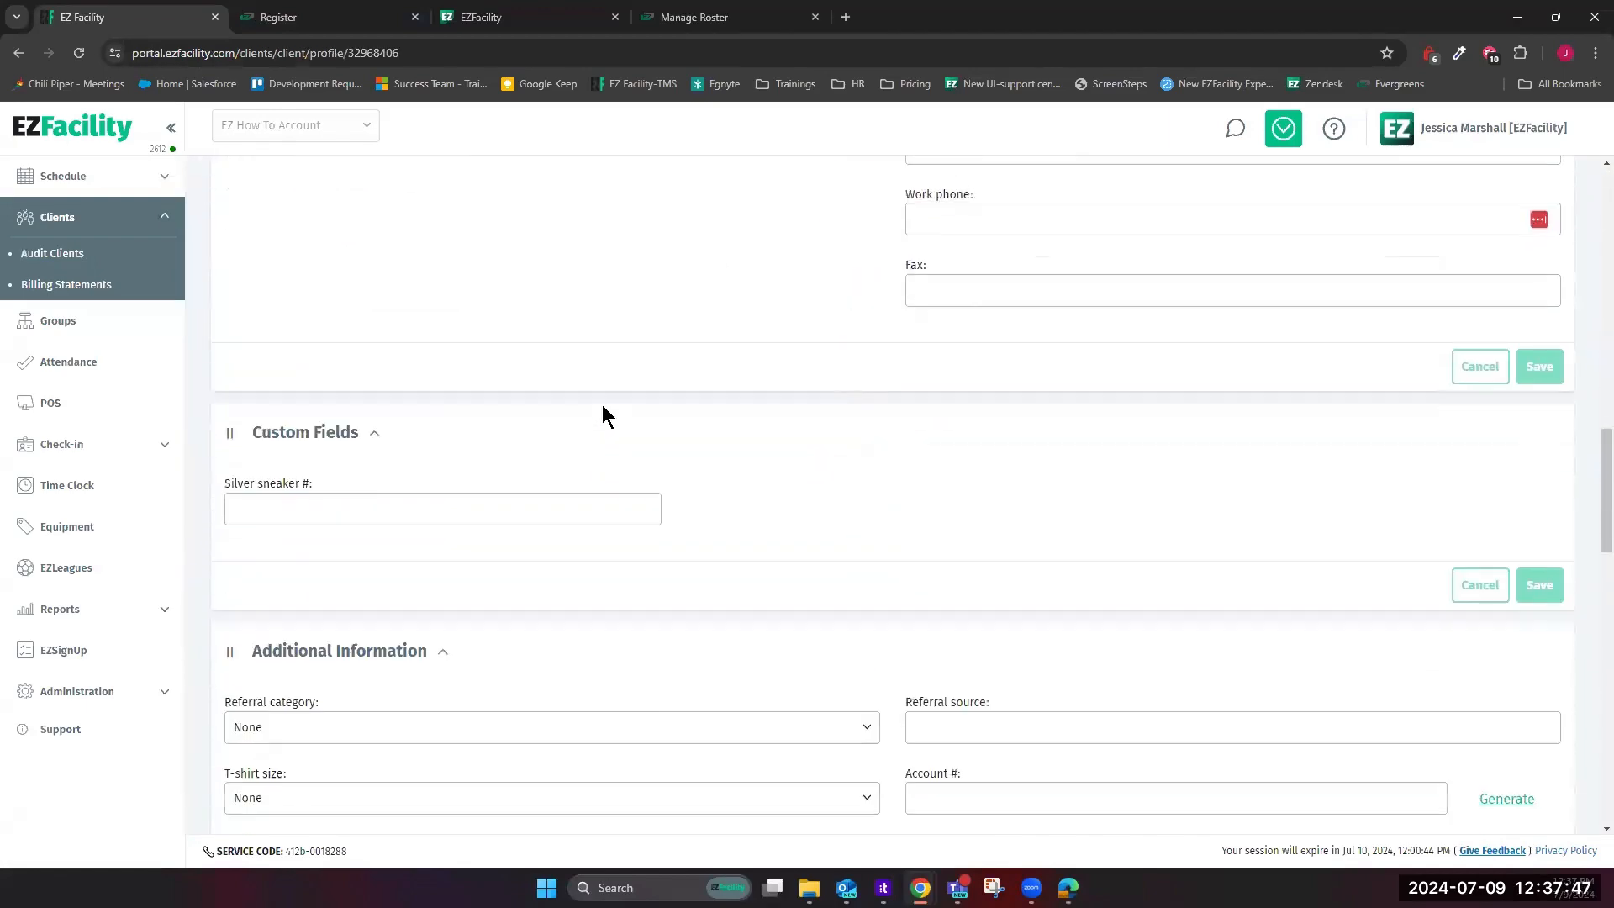
{"action": "scroll", "coordinate": [445, 425], "scroll_direction": "down", "scroll_amount": 4}
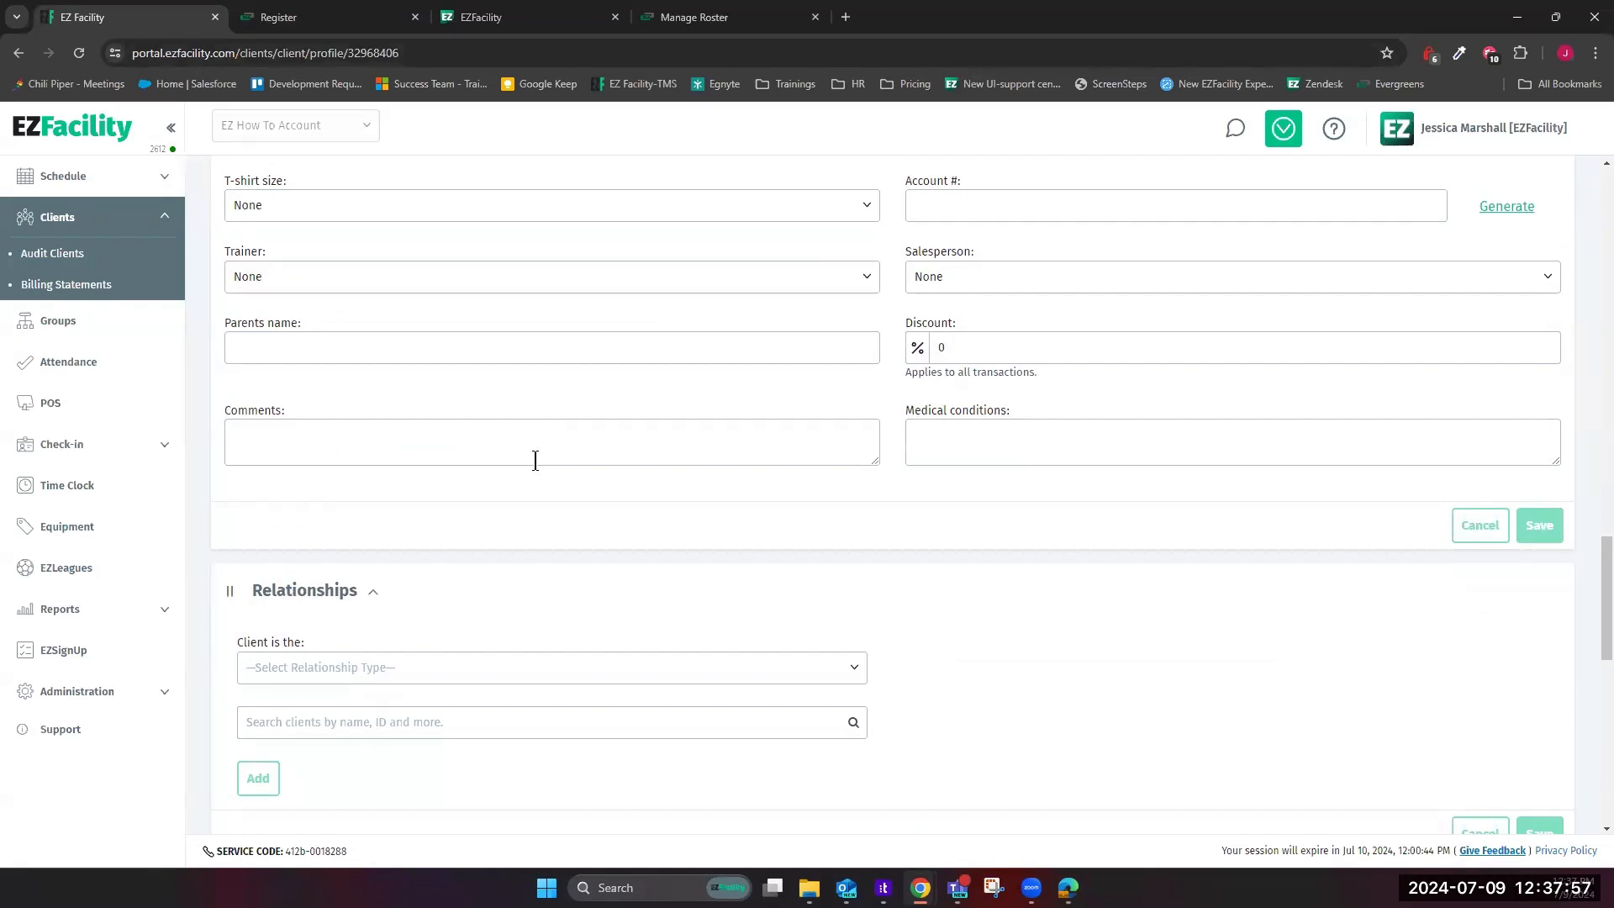
Return to the registration form, choose Pay later as the payment option, and check the remaining sections
{"action": "key", "text": "ctrl+Tab"}
{"action": "scroll", "coordinate": [811, 290], "scroll_direction": "down", "scroll_amount": 3}
{"action": "scroll", "coordinate": [812, 296], "scroll_direction": "down", "scroll_amount": 3}
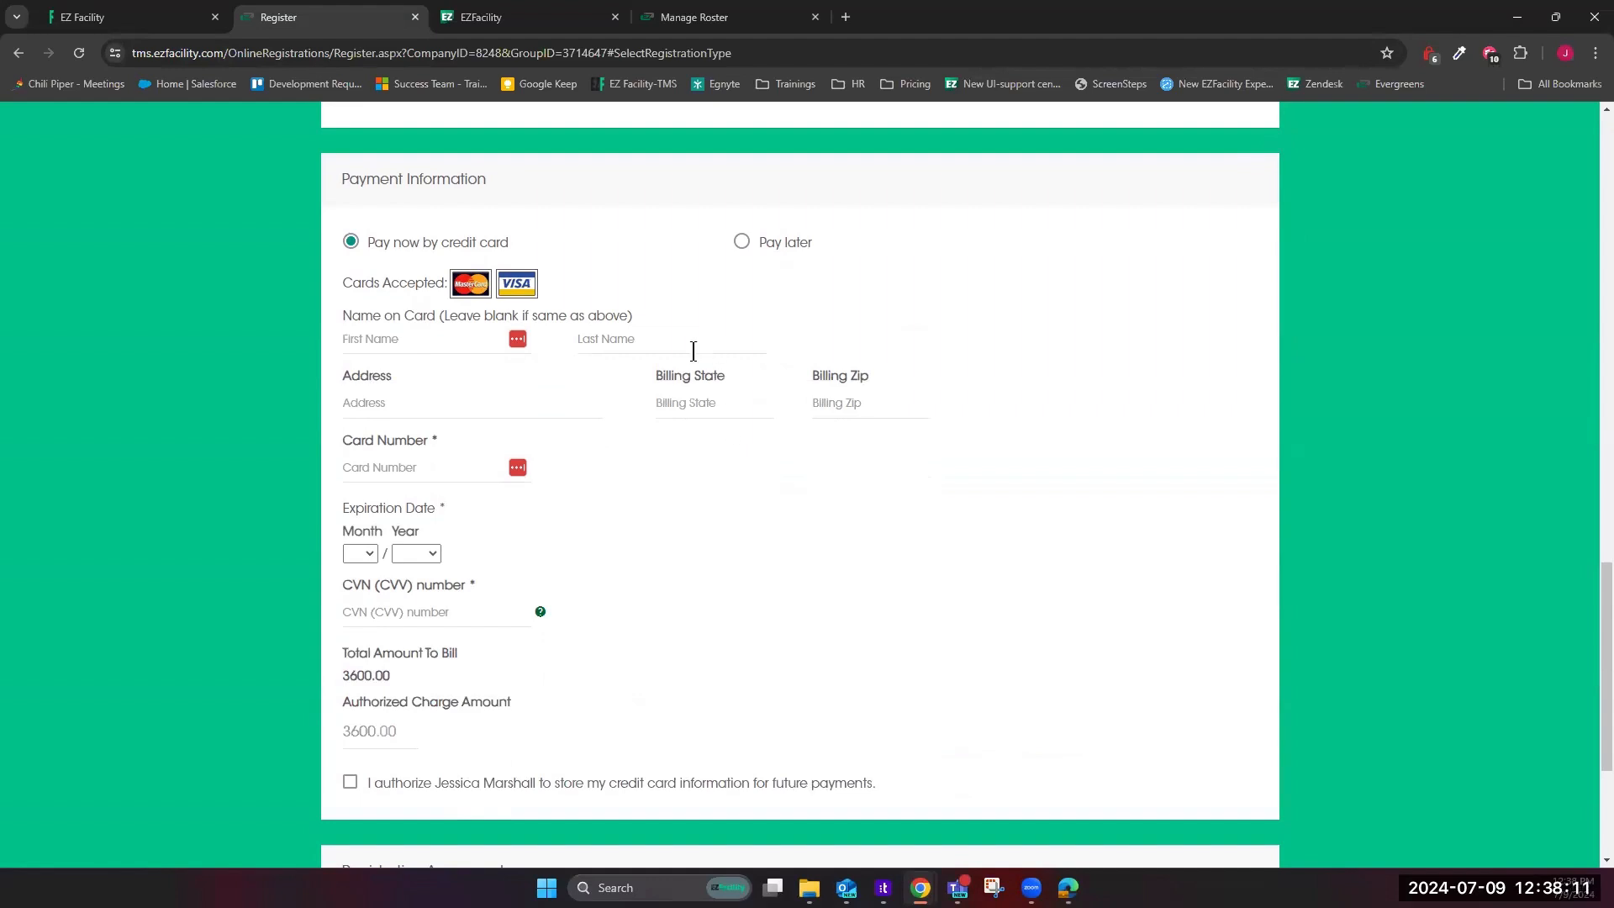
{"action": "left_click", "coordinate": [748, 241]}
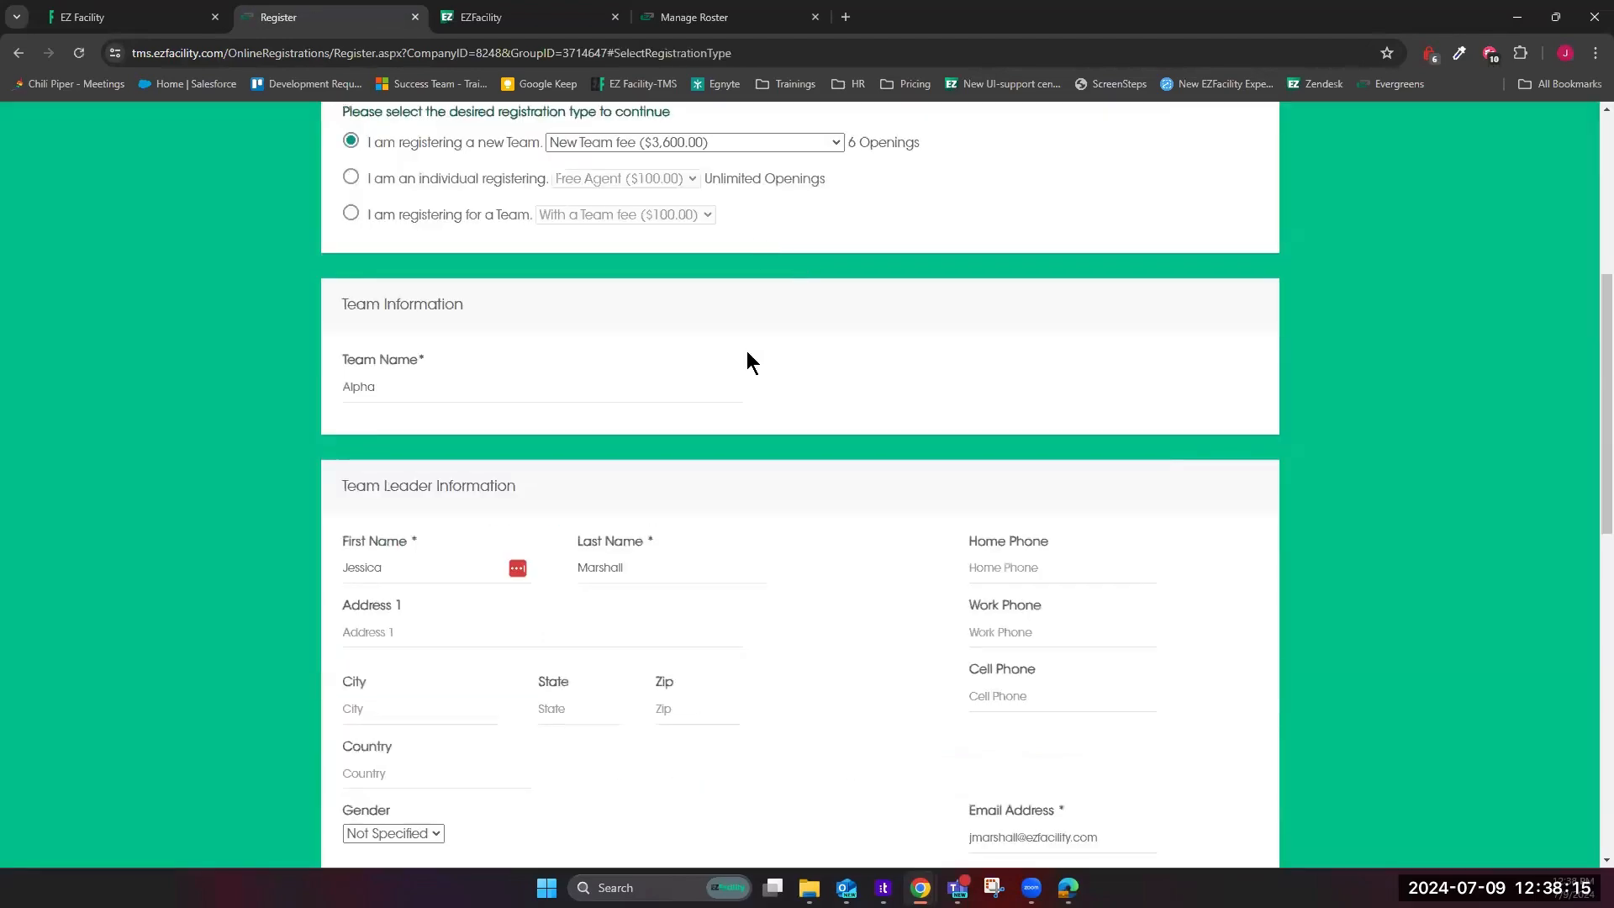
{"action": "scroll", "coordinate": [785, 396], "scroll_direction": "down", "scroll_amount": 10}
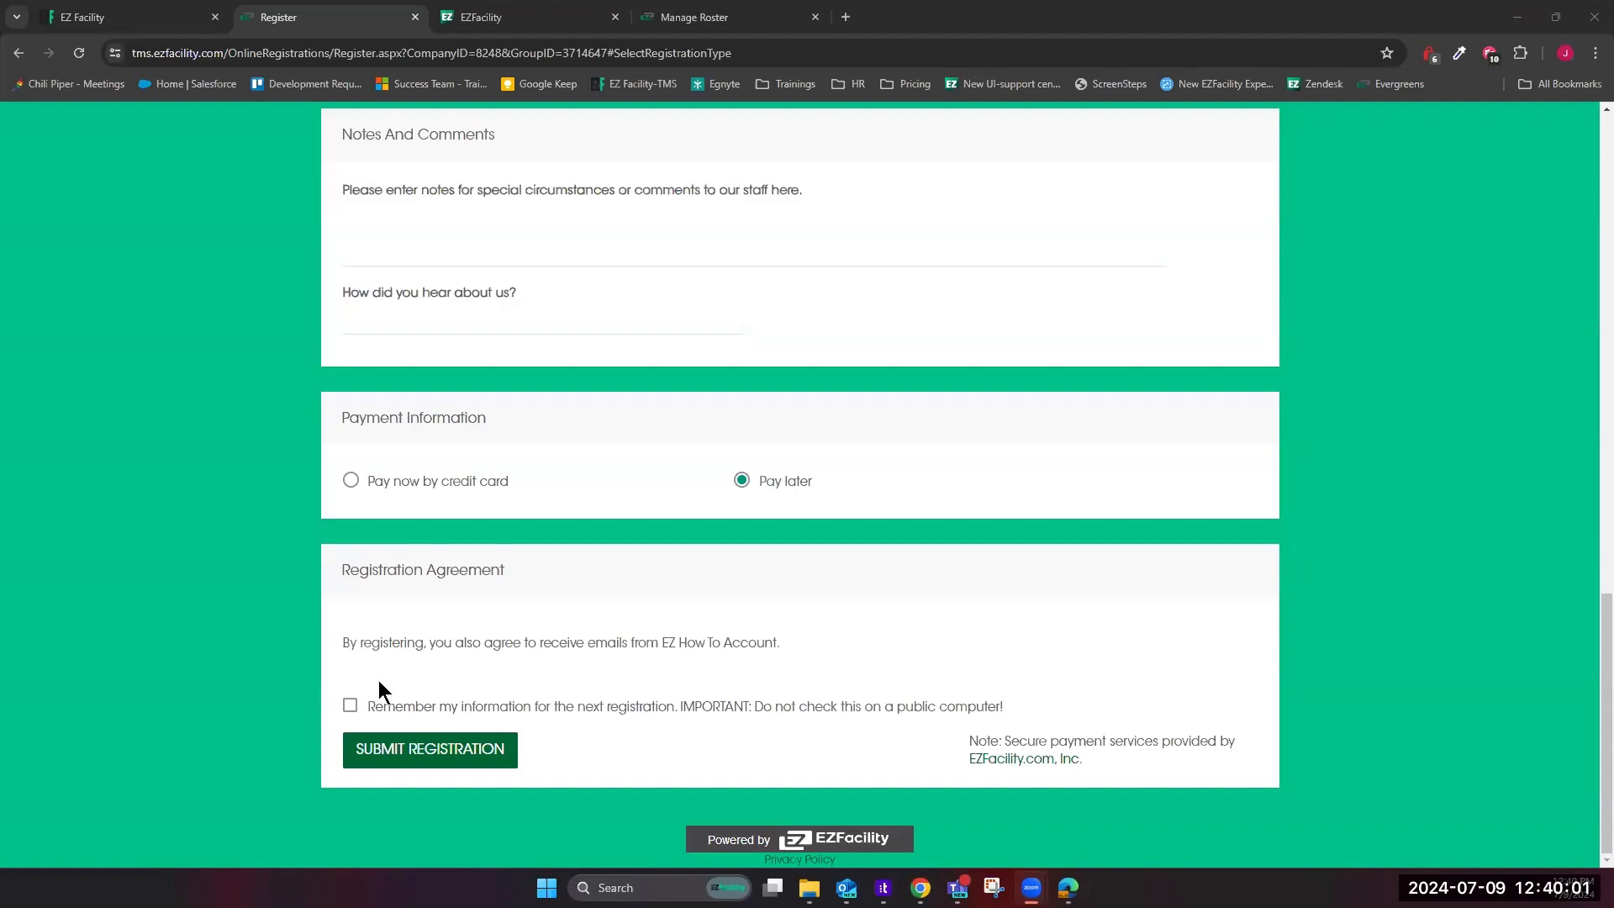
Change the new team's registration fee to New Team fee Payment Schedule ($3,600.00)
{"action": "scroll", "coordinate": [375, 562], "scroll_direction": "up", "scroll_amount": 15}
{"action": "scroll", "coordinate": [375, 559], "scroll_direction": "up", "scroll_amount": 5}
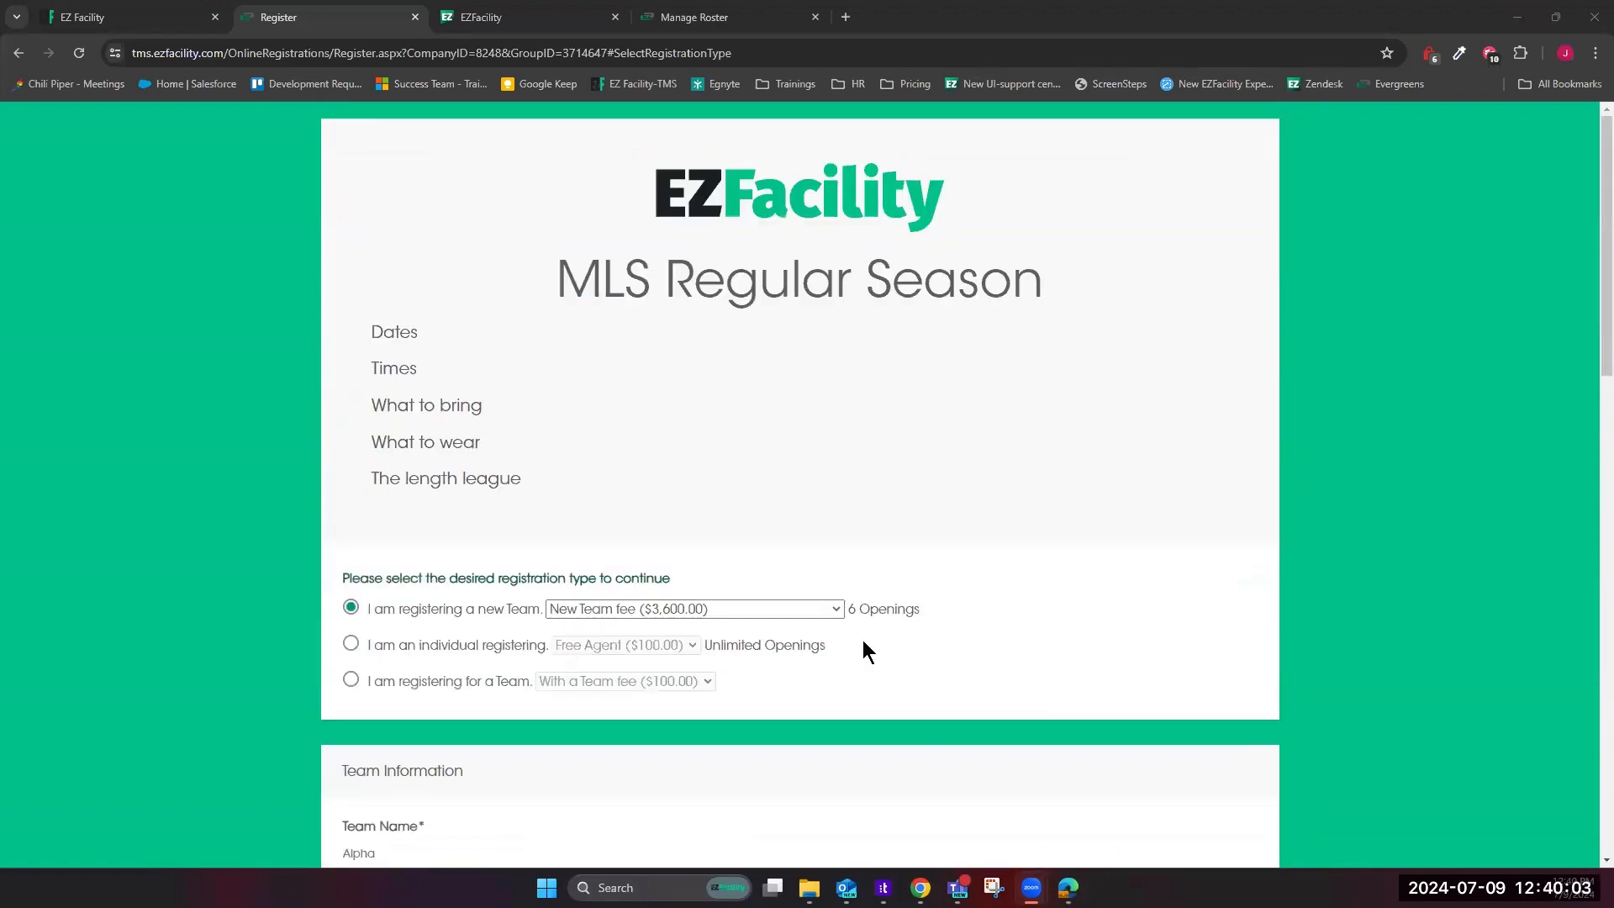
{"action": "scroll", "coordinate": [863, 639], "scroll_direction": "down", "scroll_amount": 2}
{"action": "left_click", "coordinate": [753, 442]}
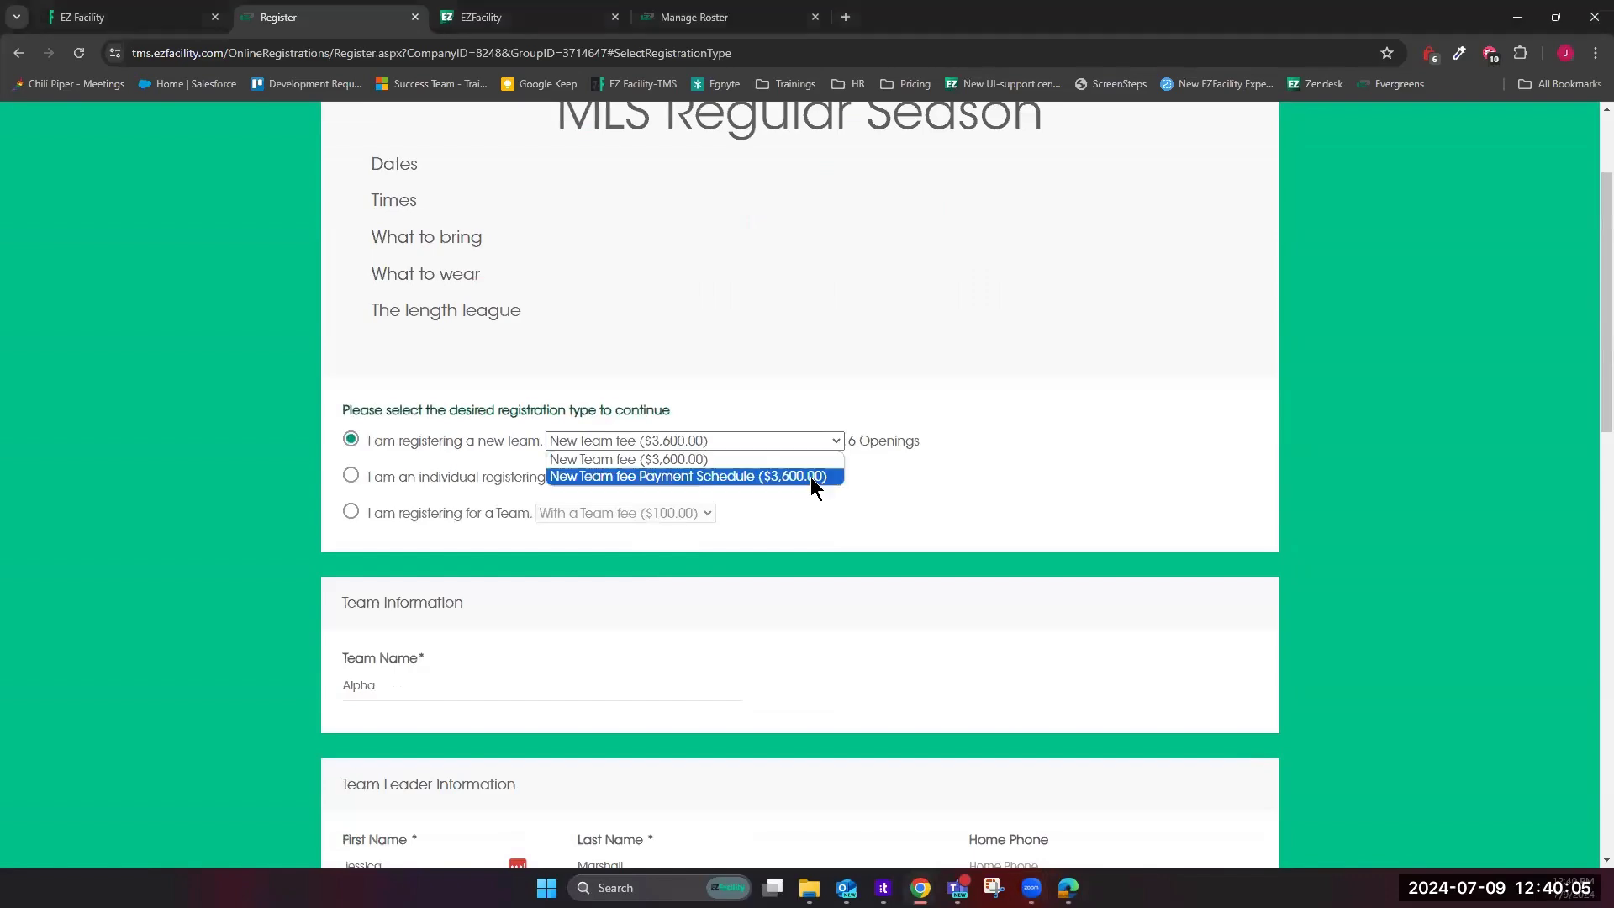
{"action": "left_click", "coordinate": [811, 476]}
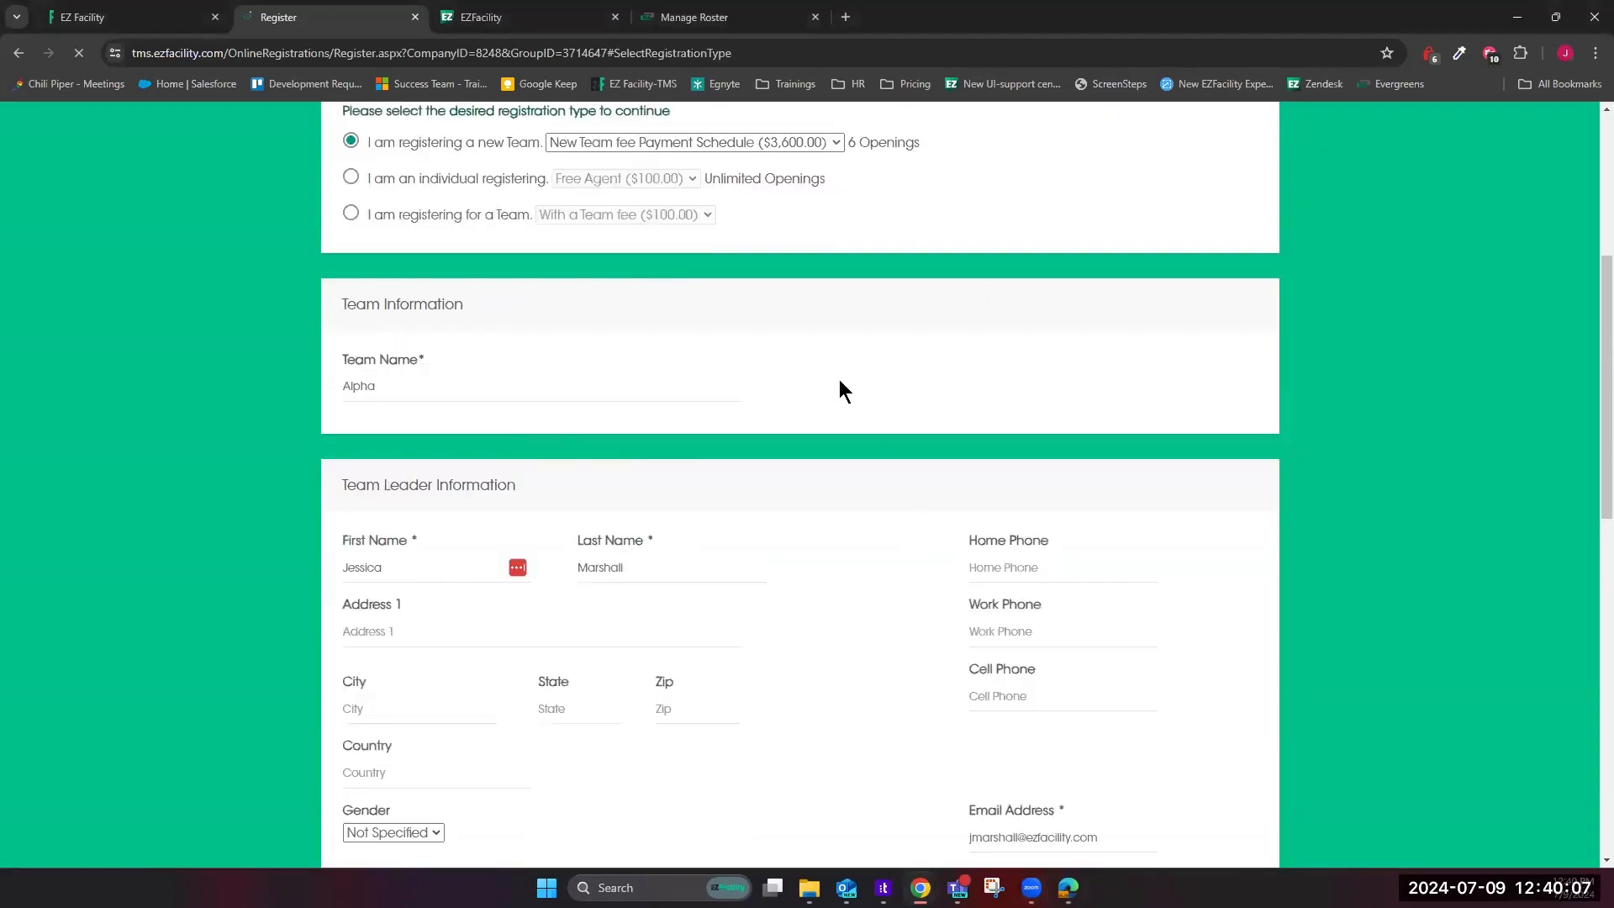
Set the payment option to Pay now by credit card and review the card payment fields
{"action": "scroll", "coordinate": [844, 390], "scroll_direction": "down", "scroll_amount": 7}
{"action": "scroll", "coordinate": [845, 387], "scroll_direction": "down", "scroll_amount": 3}
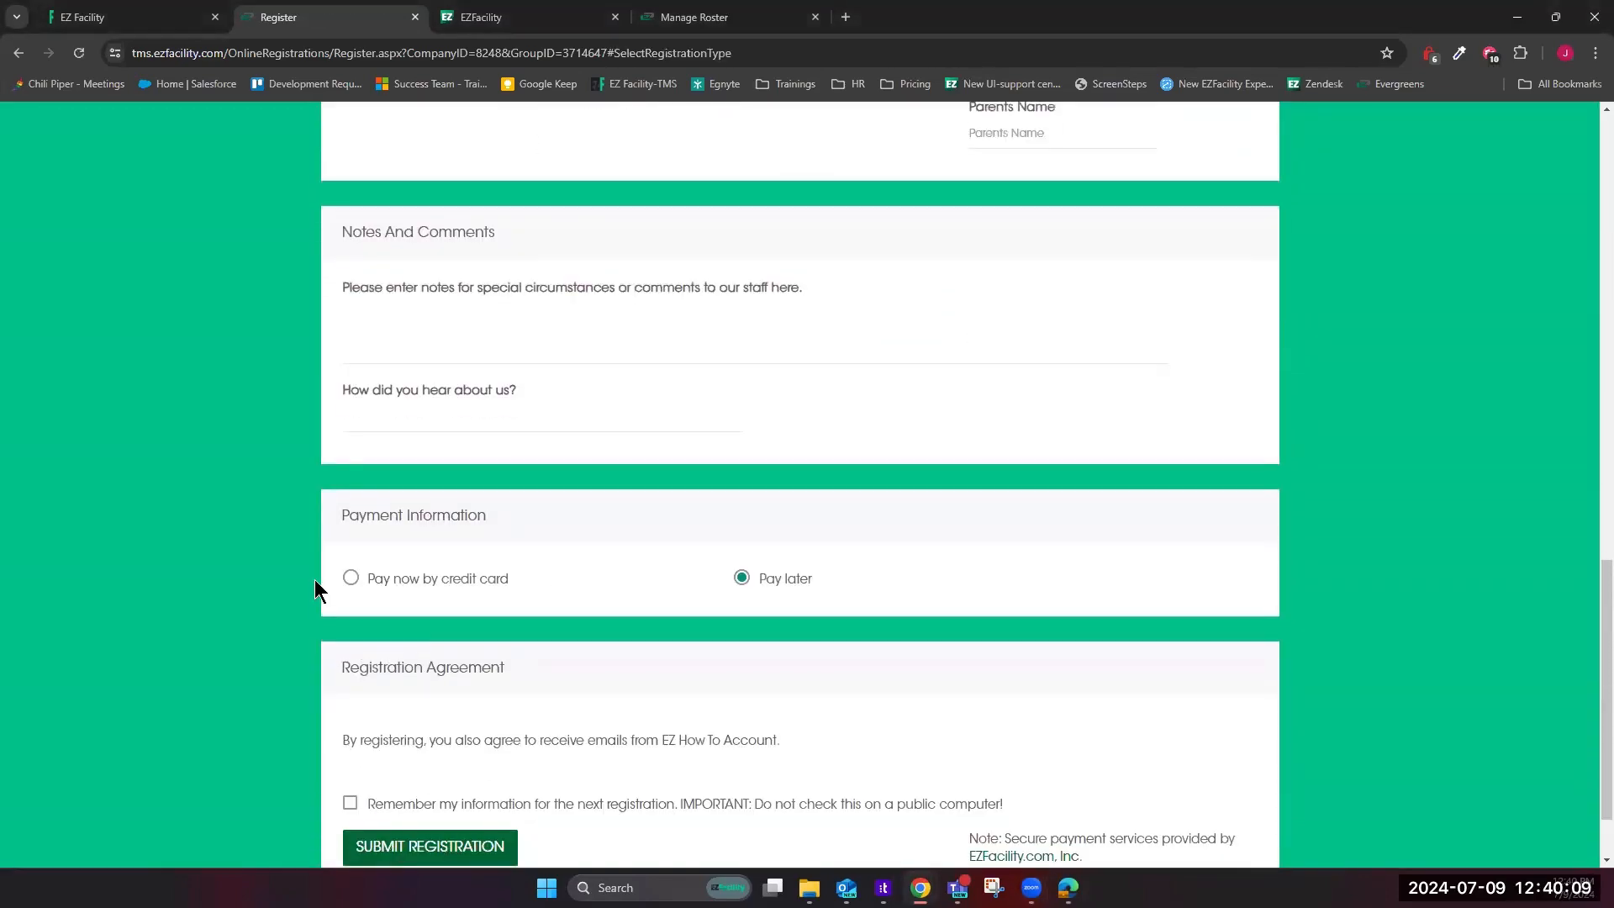
{"action": "left_click", "coordinate": [379, 578]}
{"action": "scroll", "coordinate": [339, 583], "scroll_direction": "down", "scroll_amount": 14}
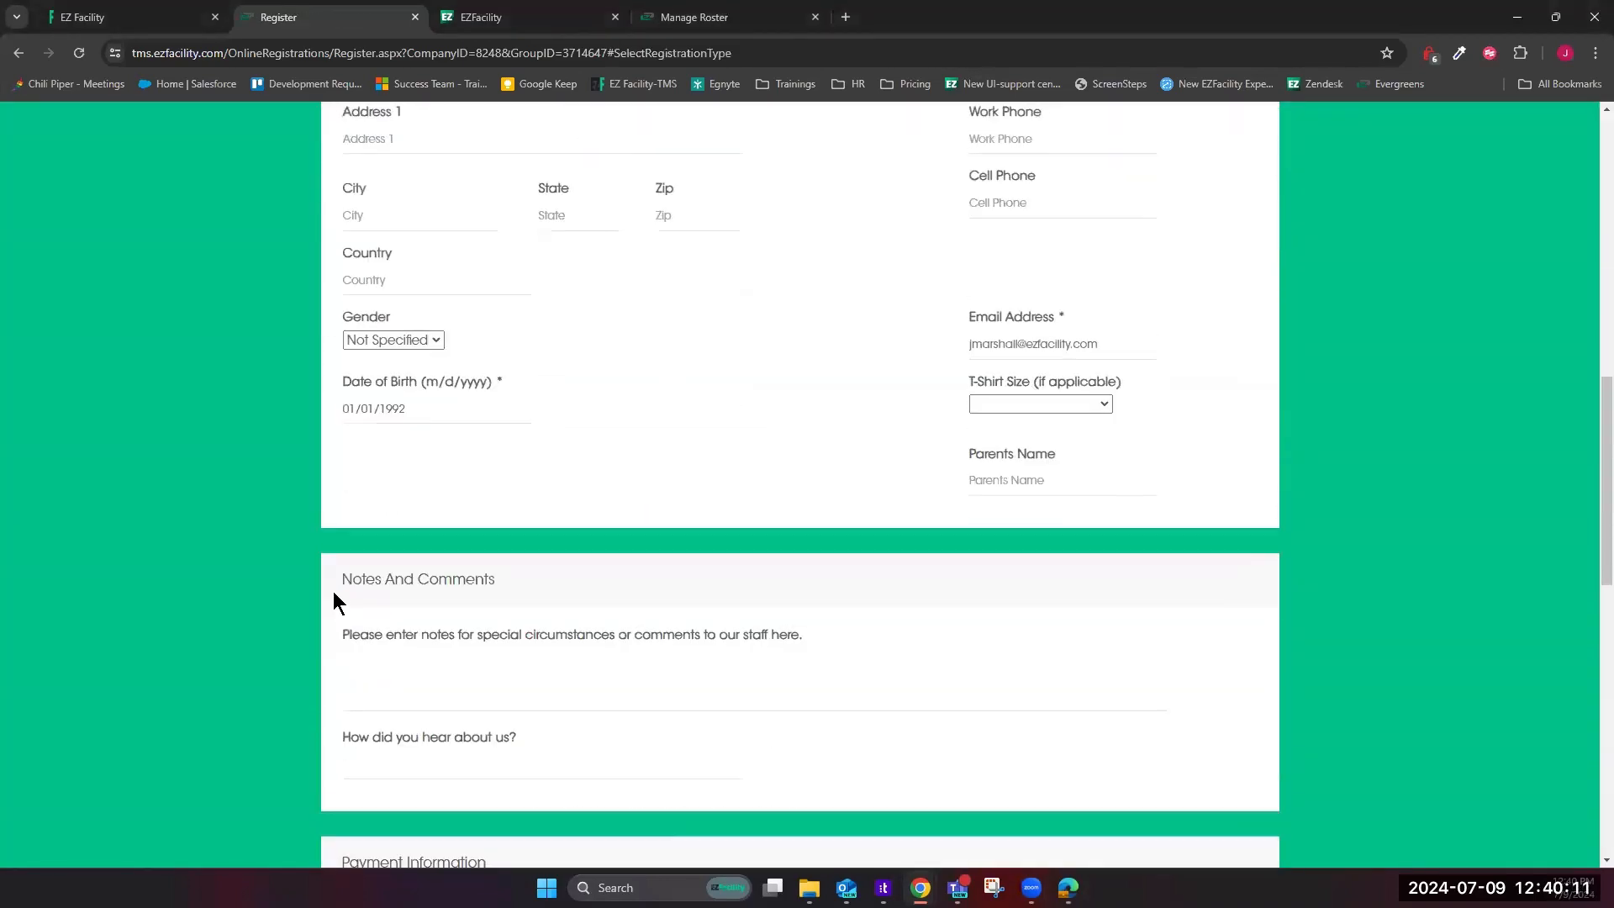
{"action": "scroll", "coordinate": [301, 586], "scroll_direction": "down", "scroll_amount": 1}
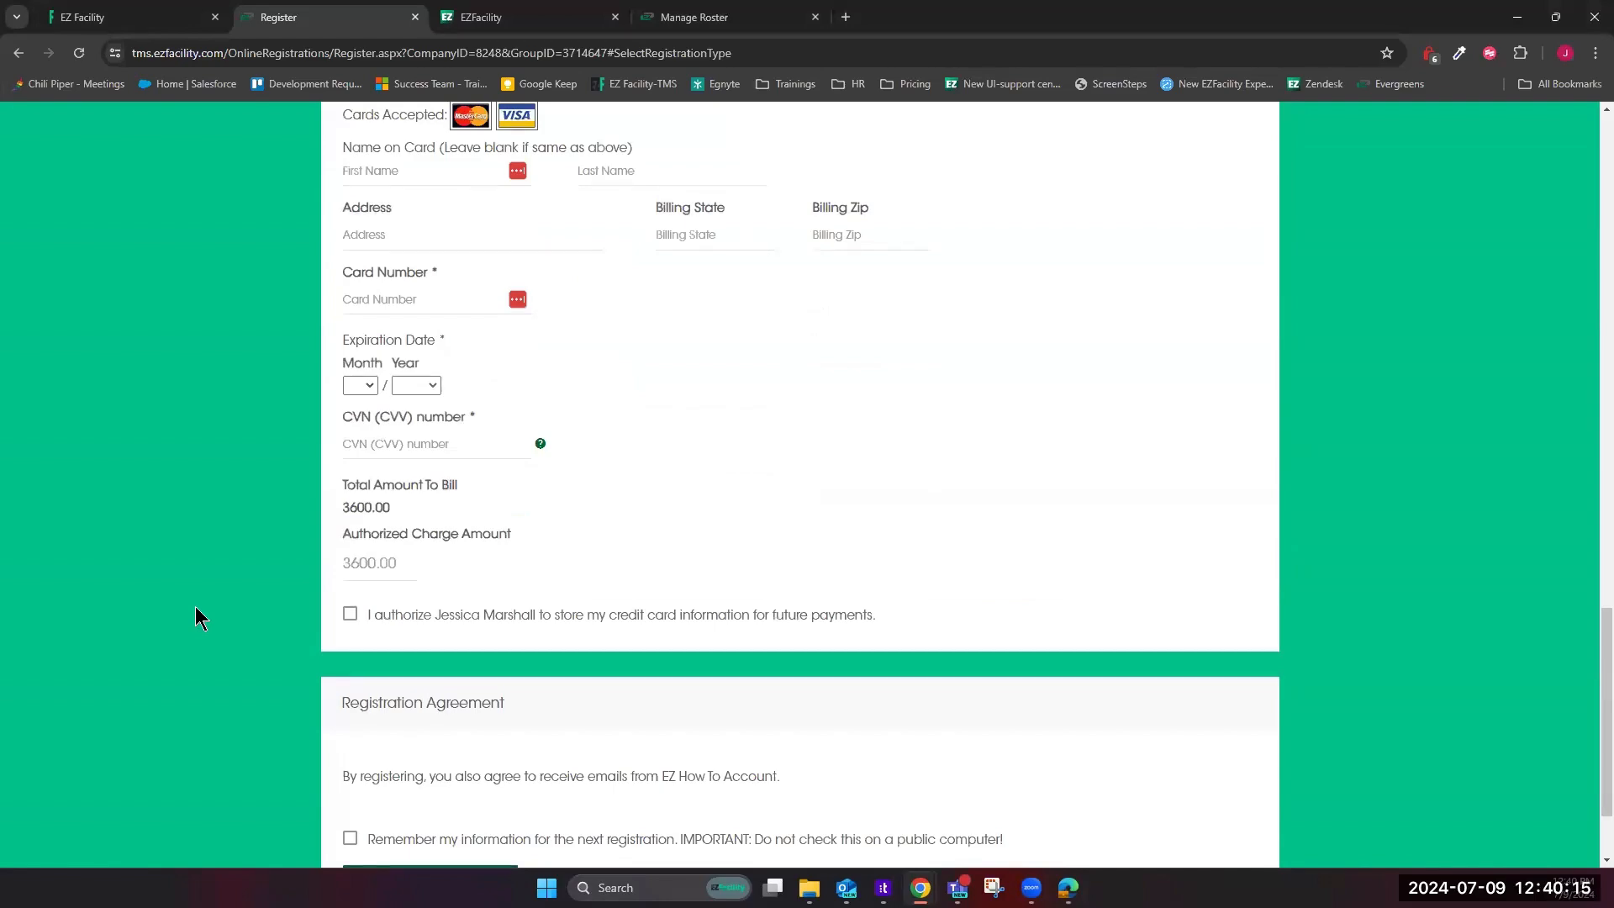
{"action": "scroll", "coordinate": [209, 606], "scroll_direction": "up", "scroll_amount": 3}
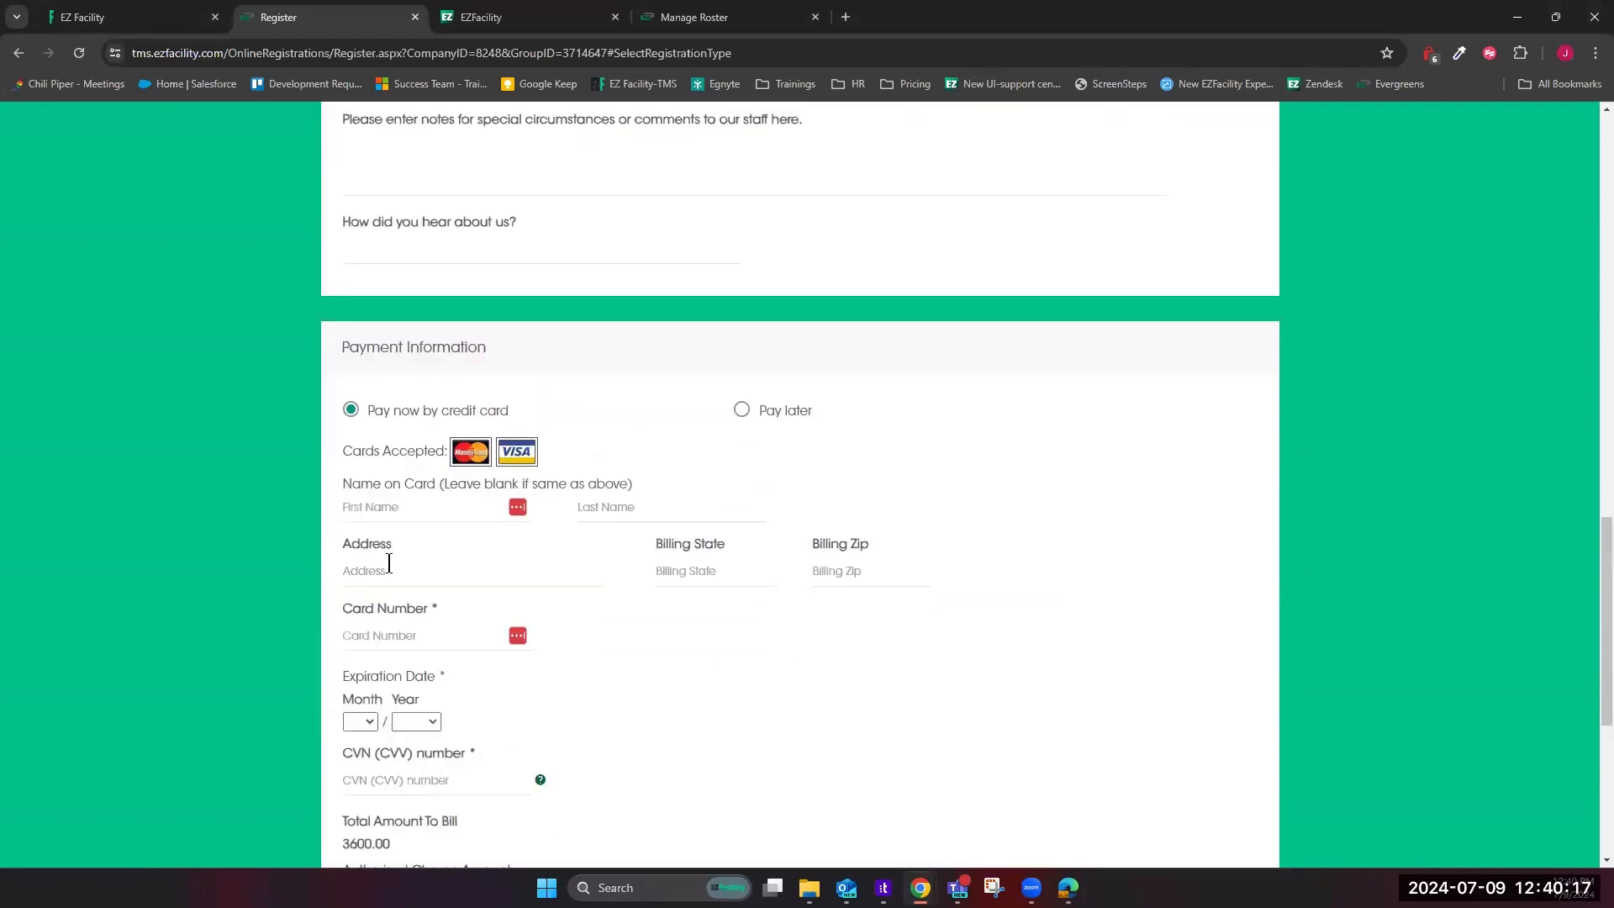
{"action": "scroll", "coordinate": [766, 440], "scroll_direction": "up", "scroll_amount": 12}
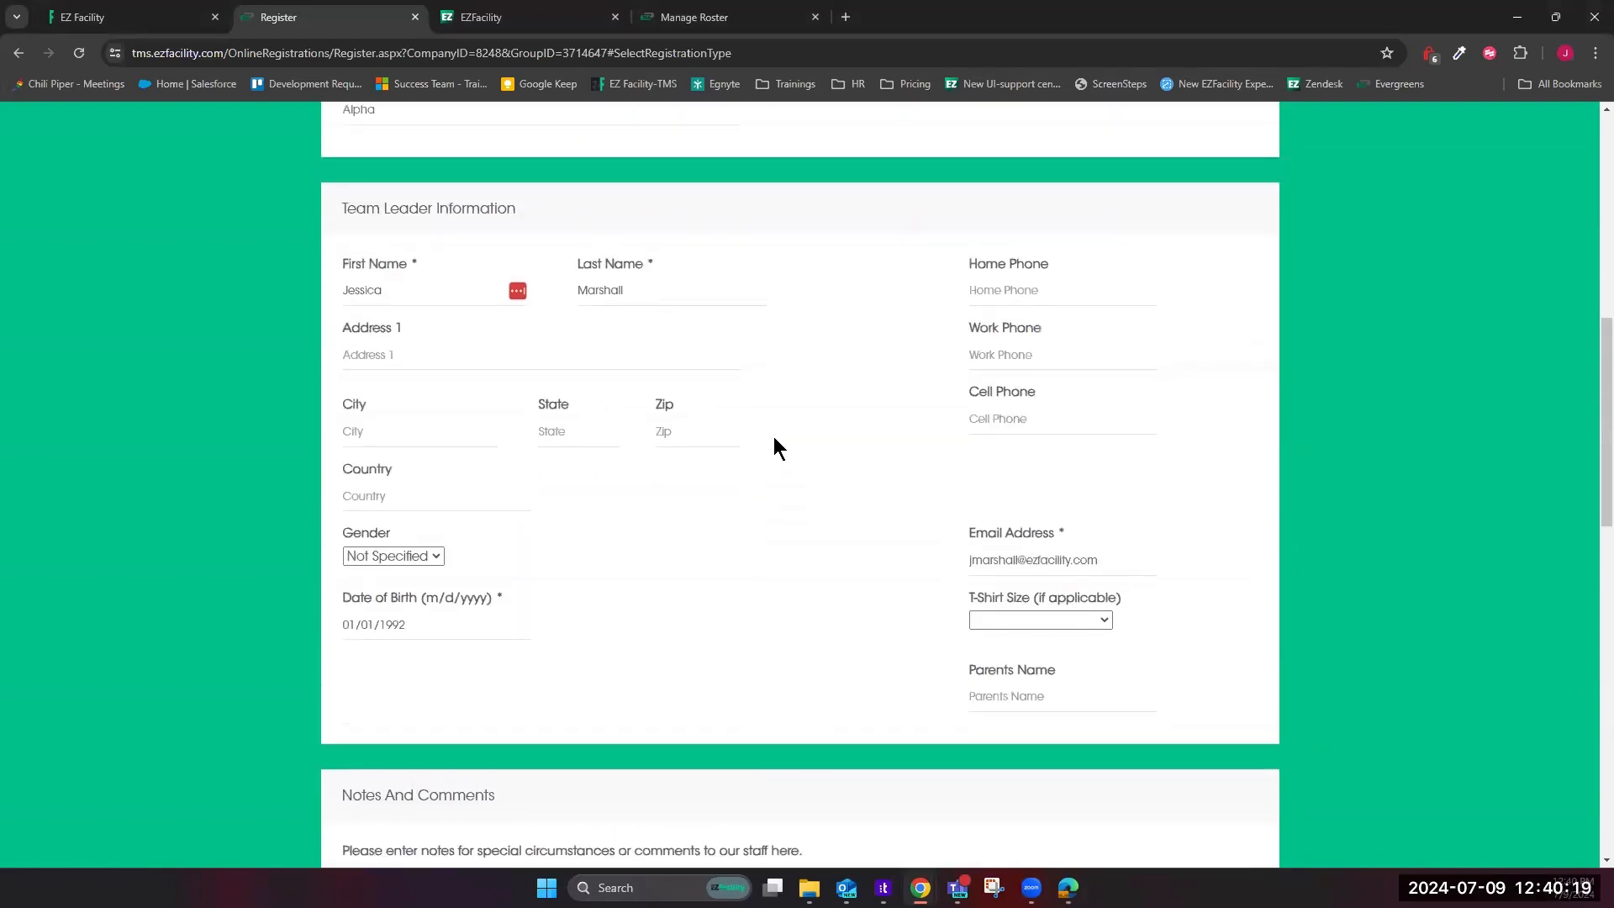
Review the registration form from the registration type options through team leader information to the payment section
{"action": "scroll", "coordinate": [778, 448], "scroll_direction": "up", "scroll_amount": 1}
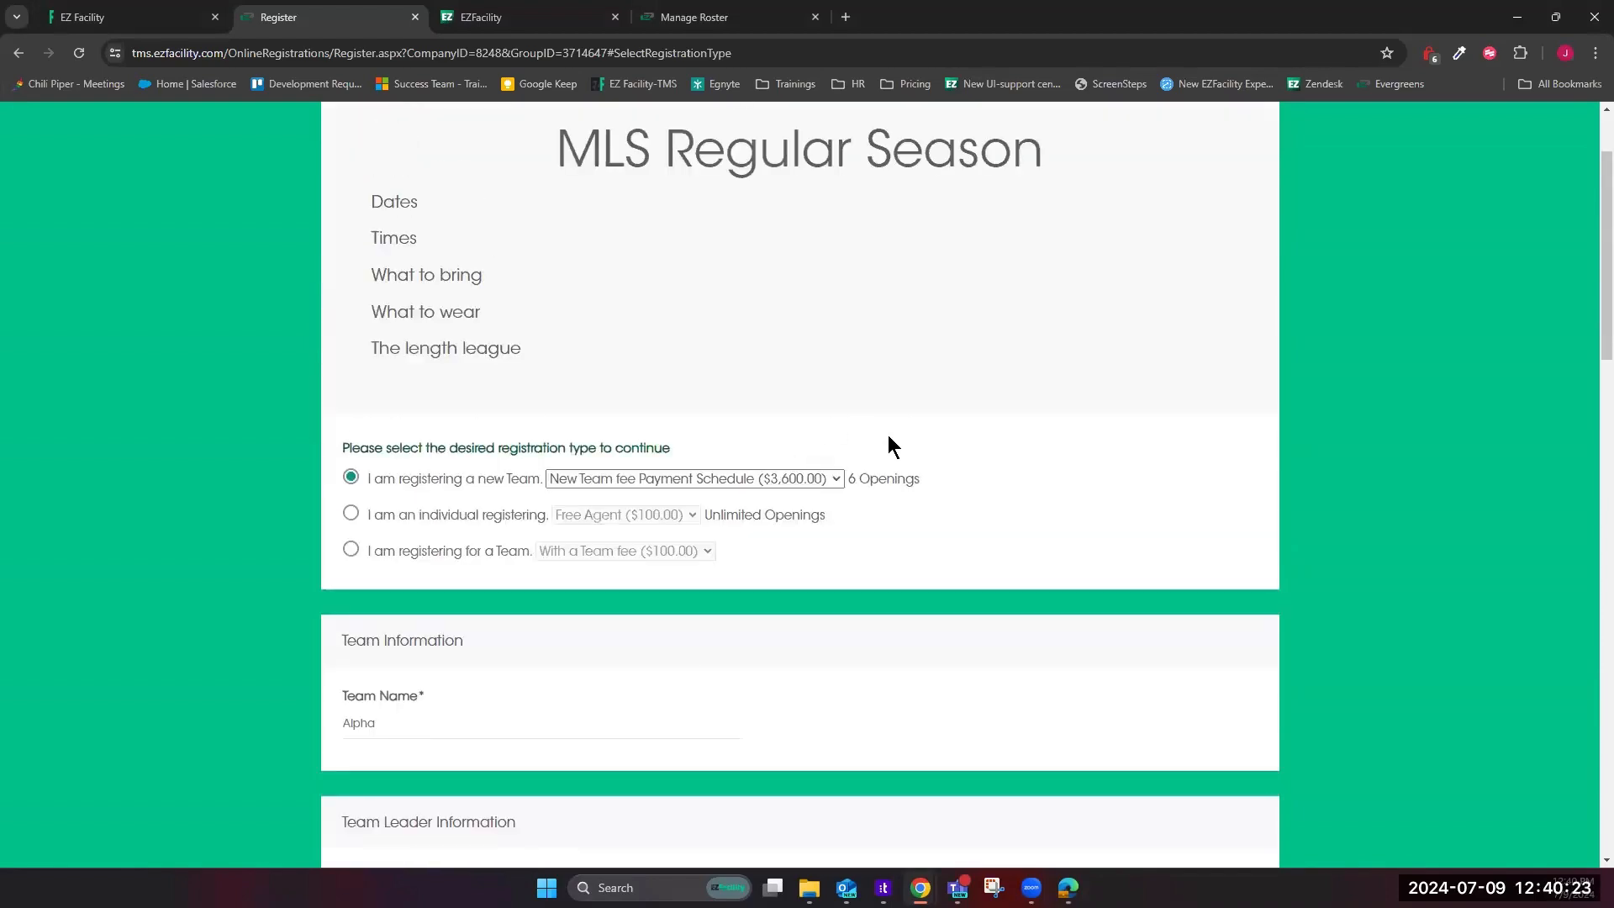
{"action": "scroll", "coordinate": [929, 516], "scroll_direction": "down", "scroll_amount": 4}
{"action": "scroll", "coordinate": [934, 552], "scroll_direction": "down", "scroll_amount": 3}
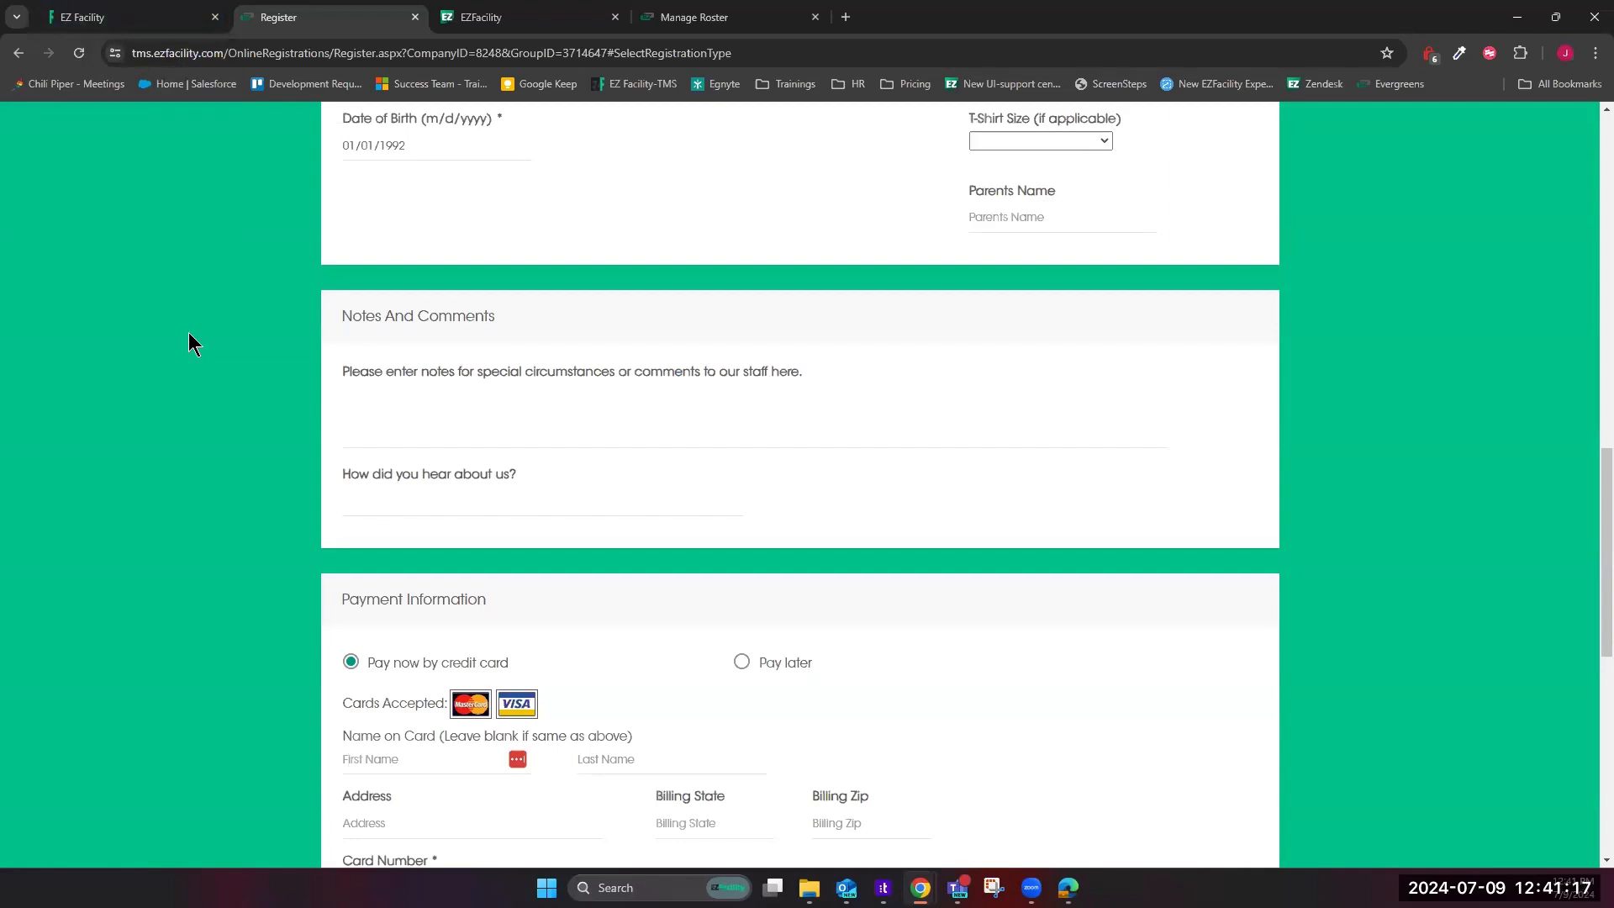
{"action": "scroll", "coordinate": [508, 386], "scroll_direction": "down", "scroll_amount": 5}
{"action": "scroll", "coordinate": [346, 358], "scroll_direction": "up", "scroll_amount": 7}
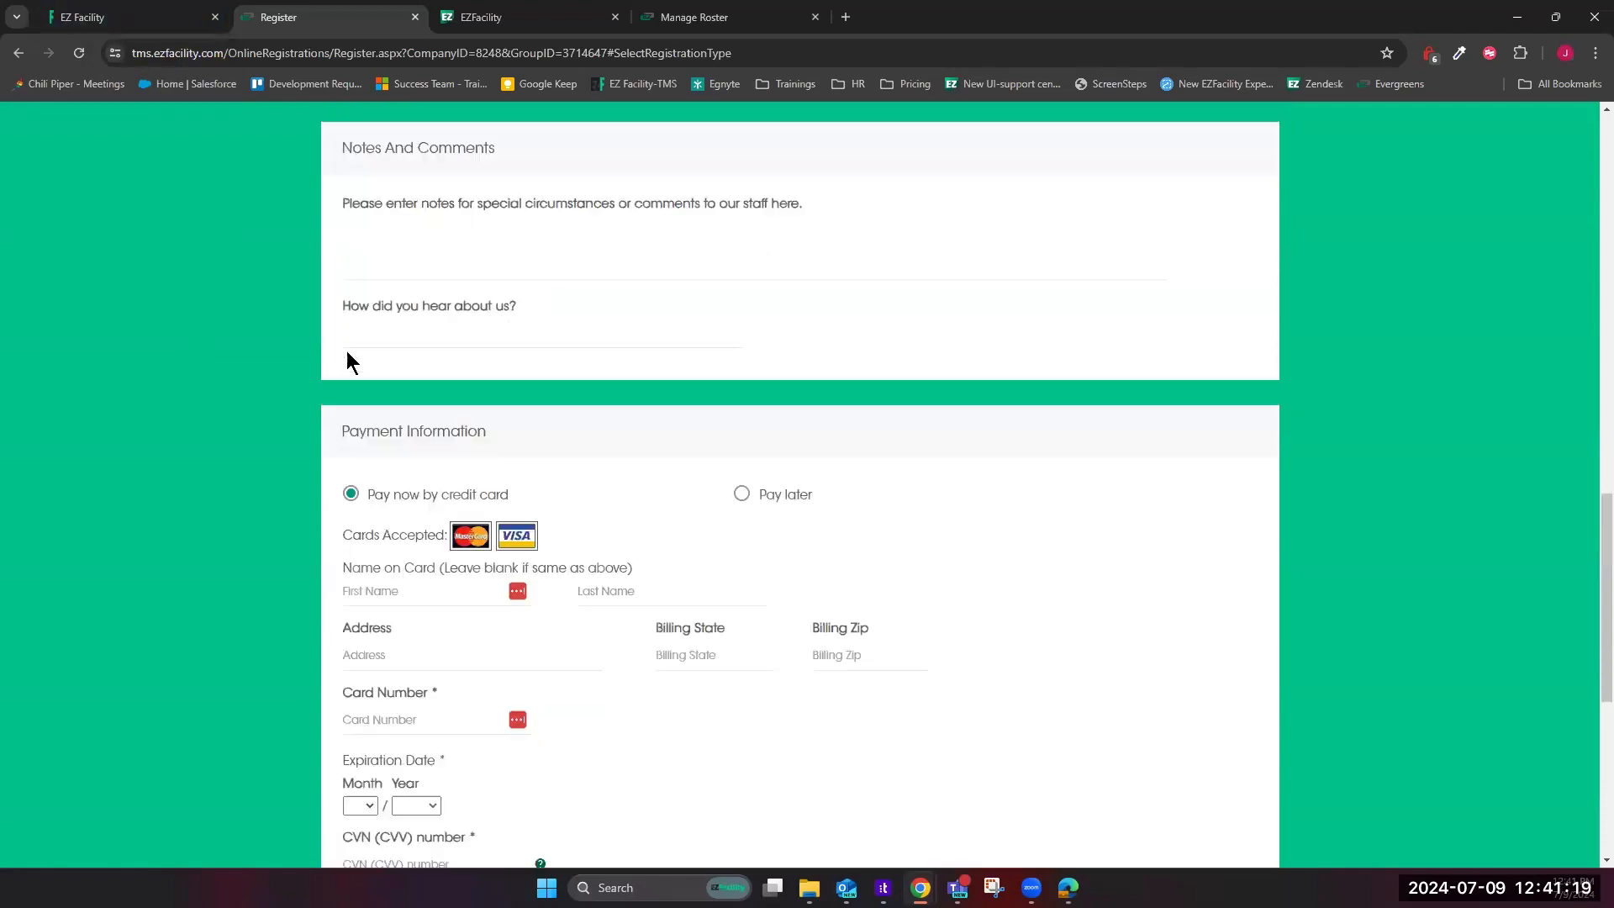
{"action": "scroll", "coordinate": [347, 357], "scroll_direction": "up", "scroll_amount": 4}
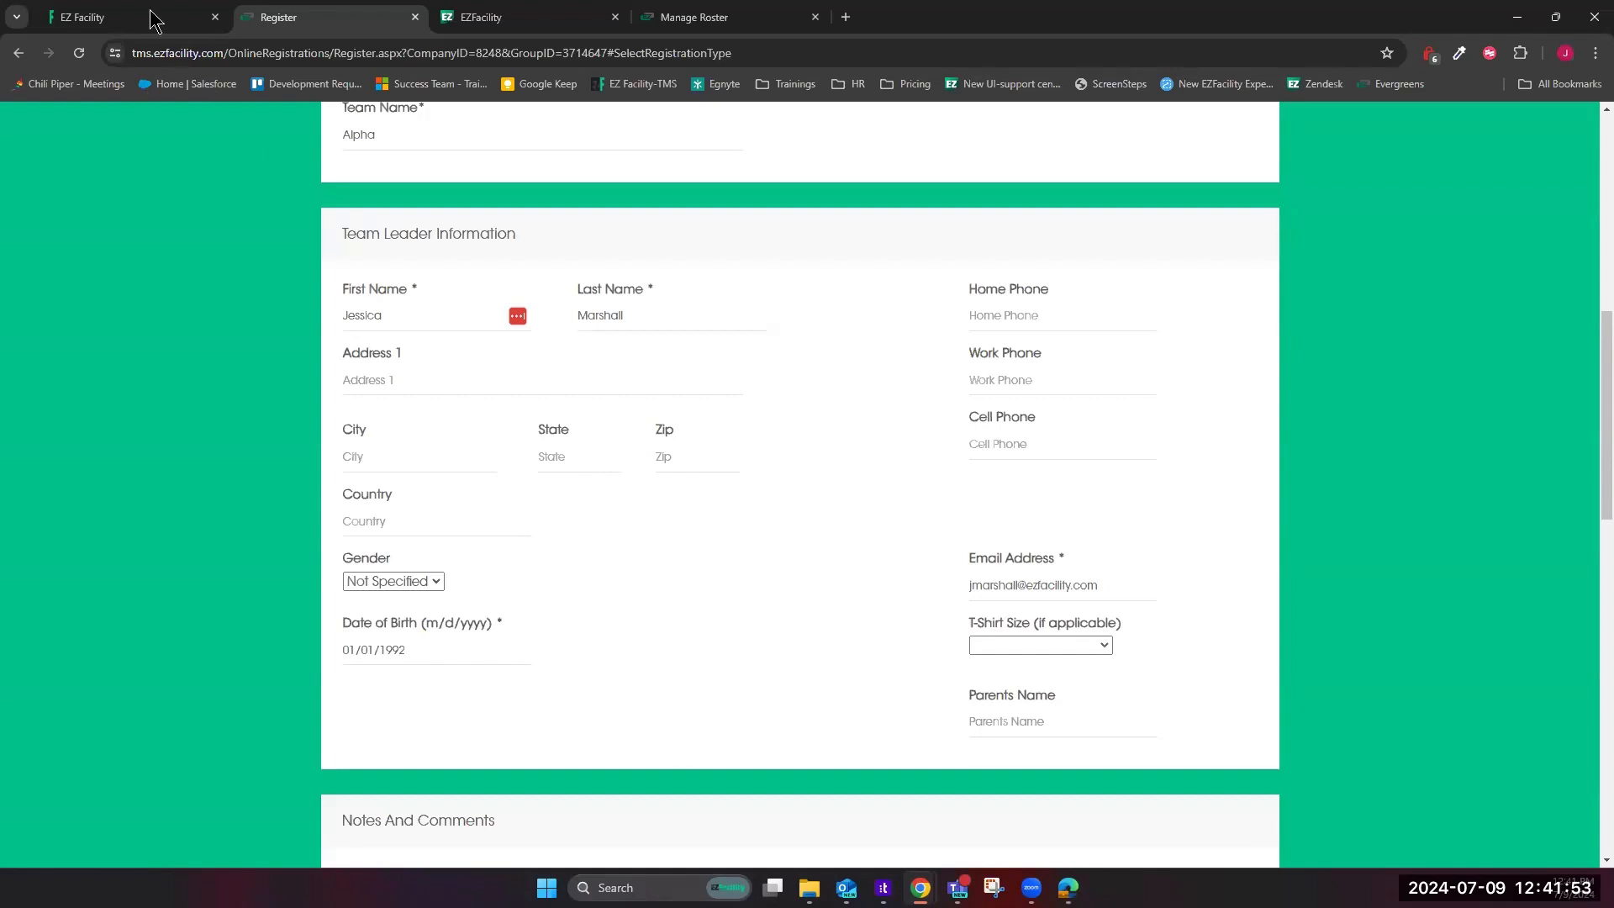
In the portal's day schedule, start a special reservation of type Unavailable for all four studios at 5:00 PM
{"action": "left_click", "coordinate": [98, 17]}
{"action": "left_click", "coordinate": [96, 144]}
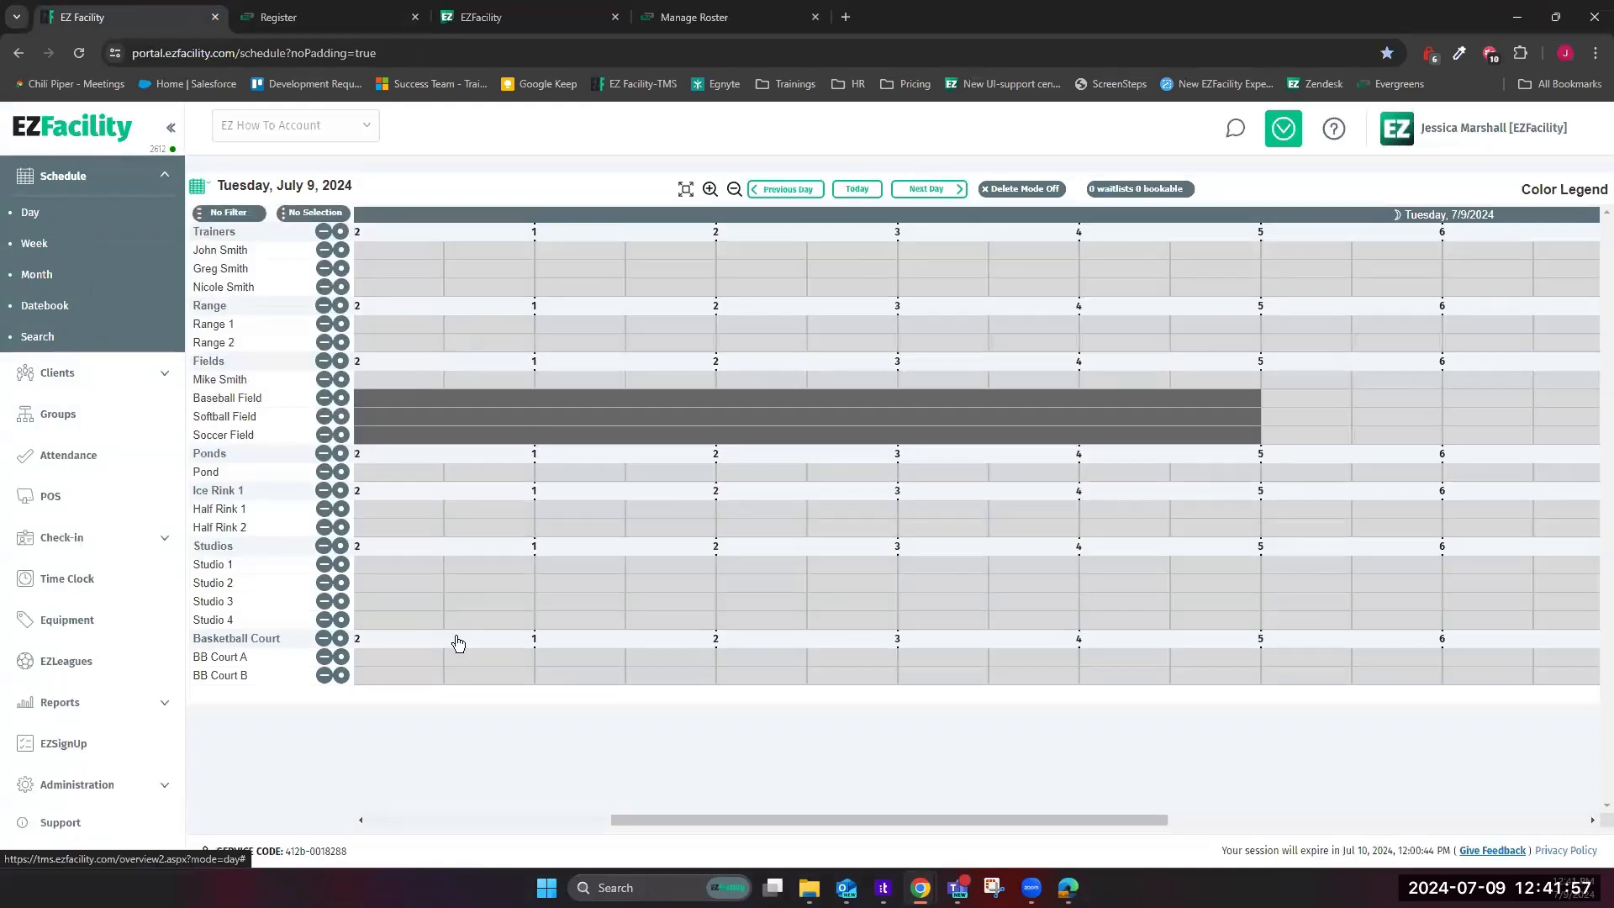
{"action": "left_click", "coordinate": [340, 546]}
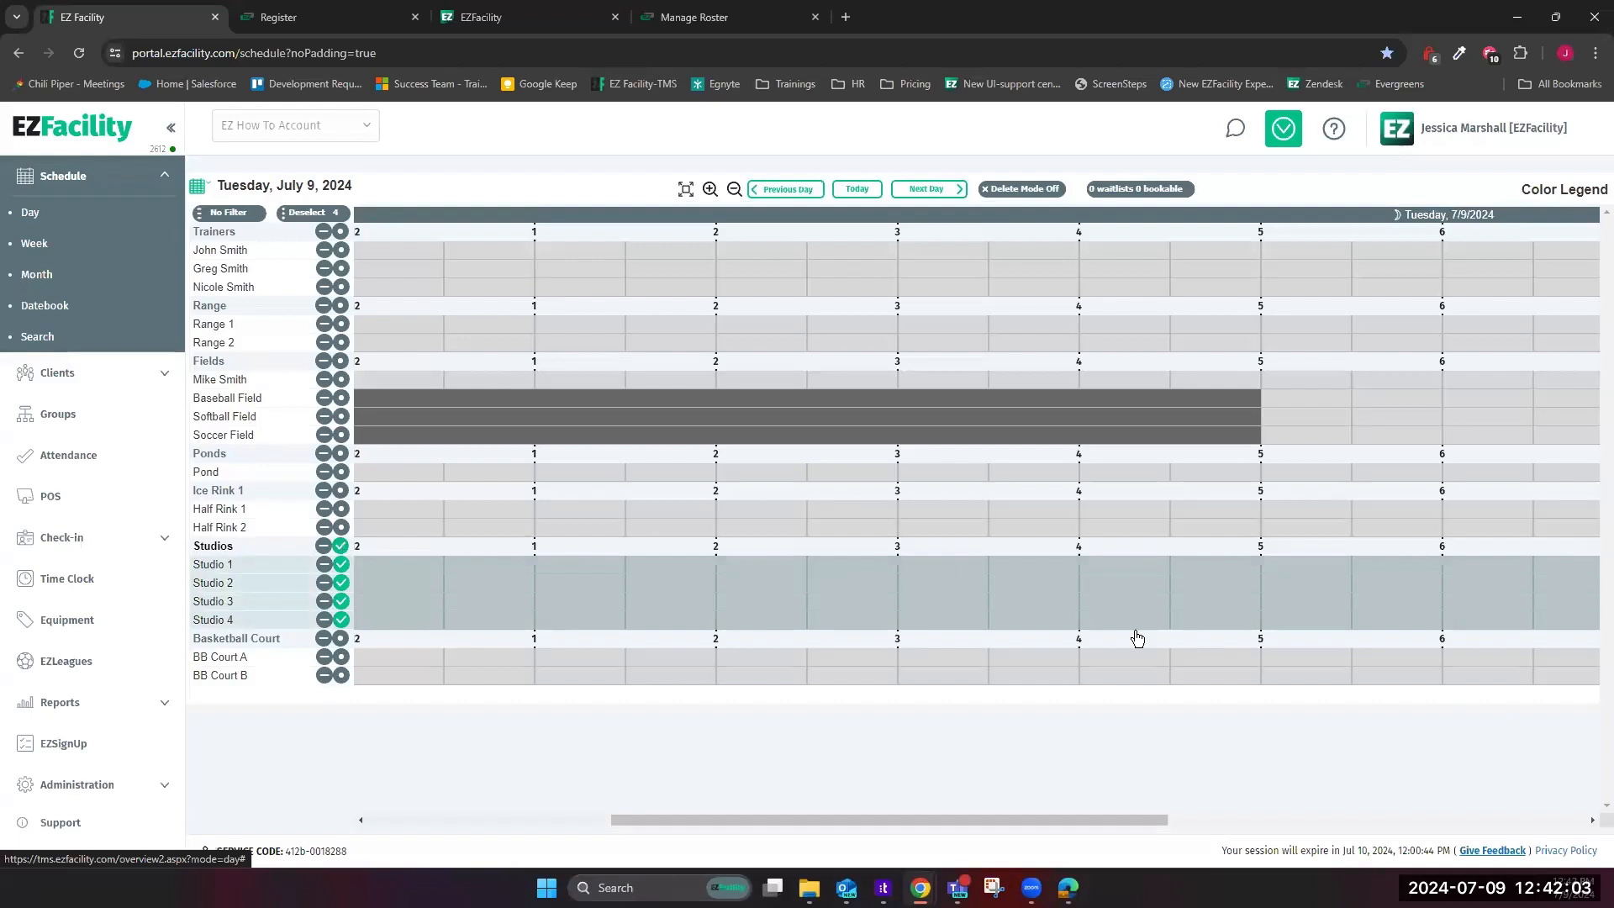
{"action": "left_click", "coordinate": [1288, 562]}
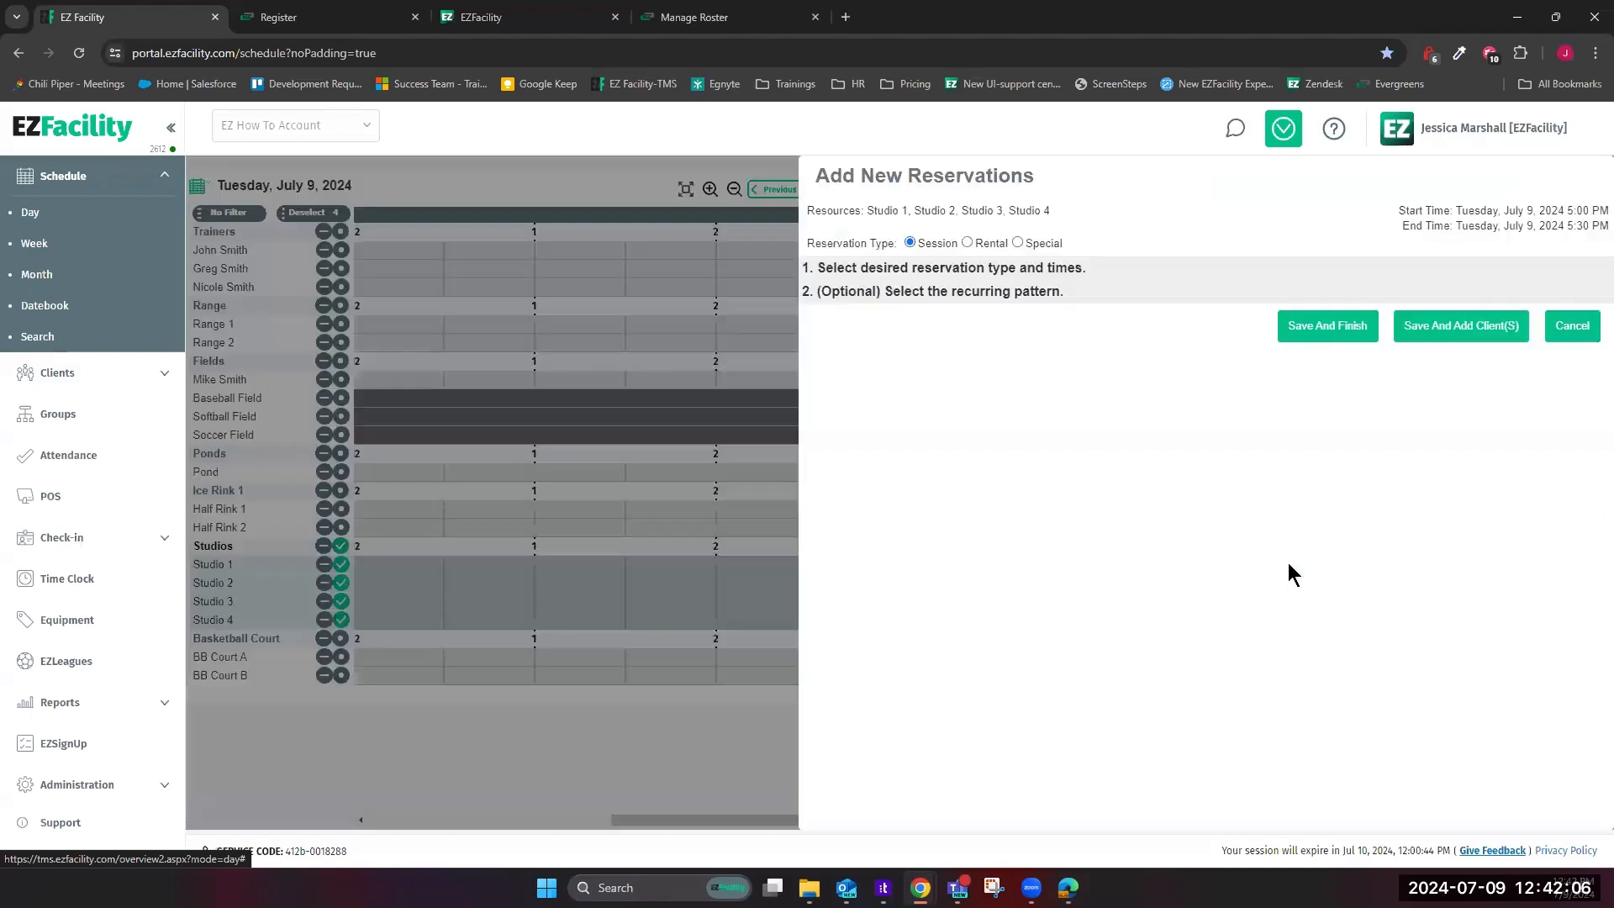
{"action": "left_click", "coordinate": [1018, 244]}
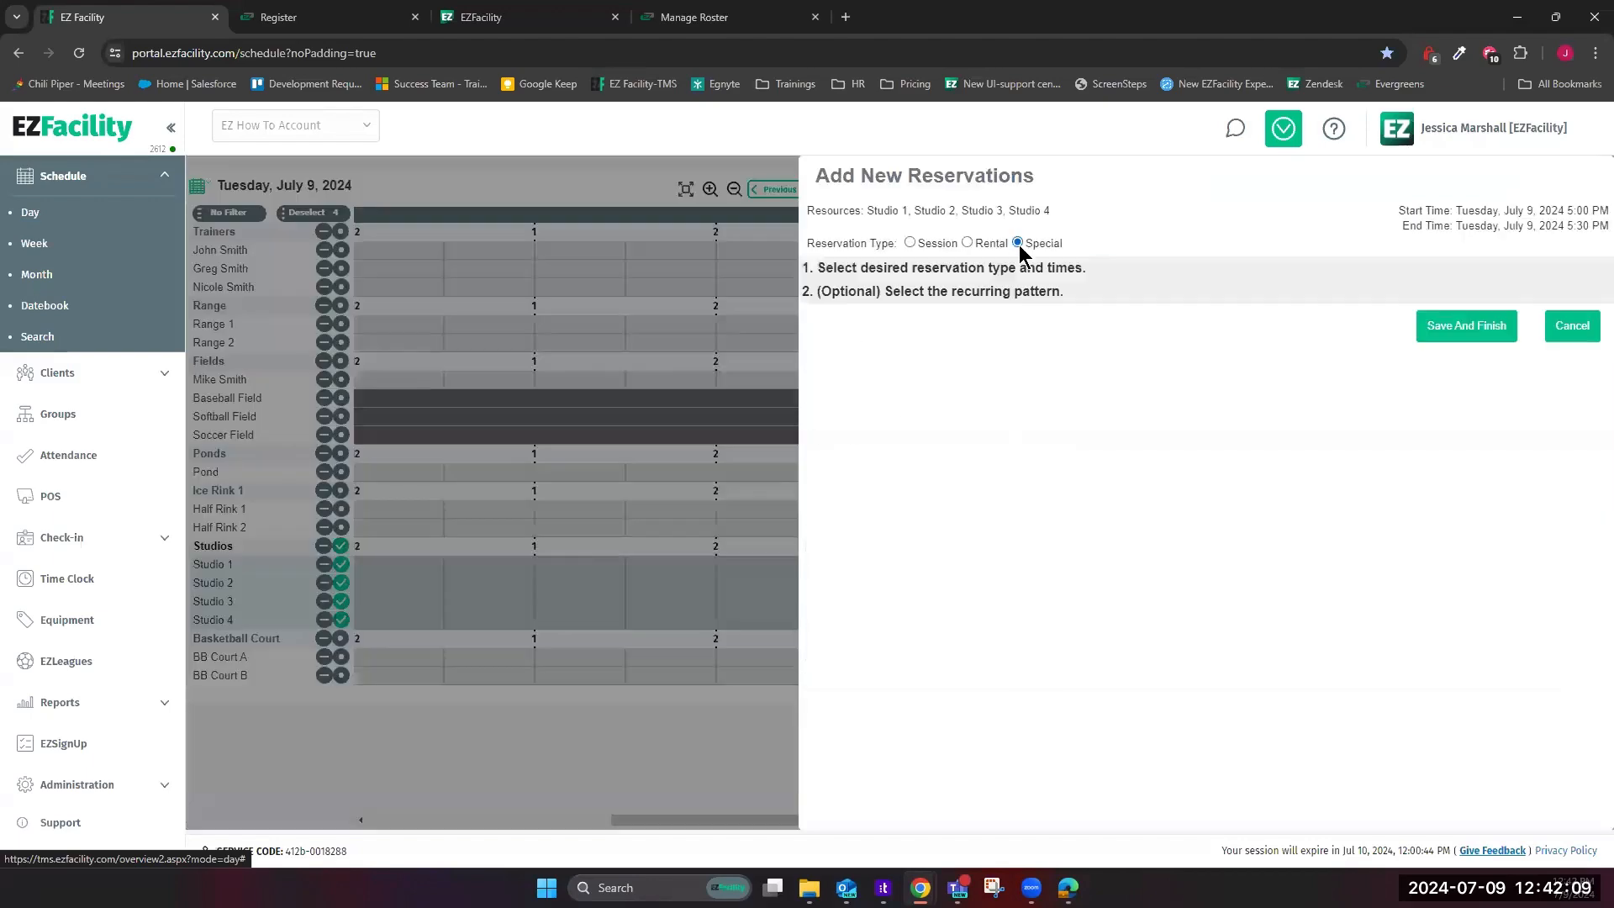
{"action": "left_click", "coordinate": [931, 306]}
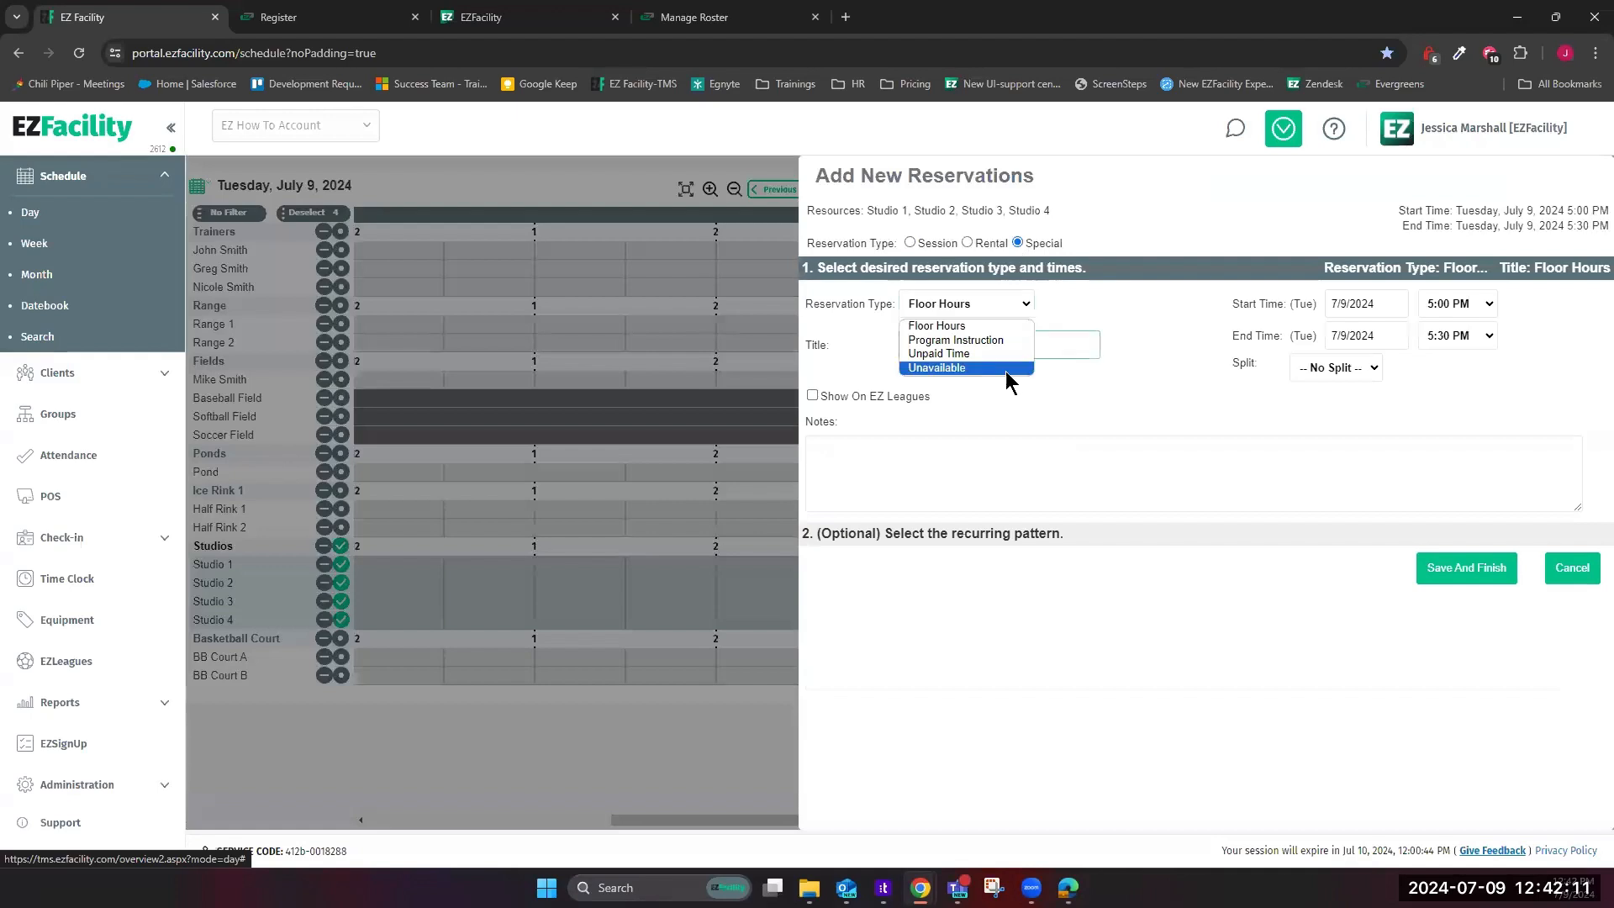
{"action": "left_click", "coordinate": [980, 370]}
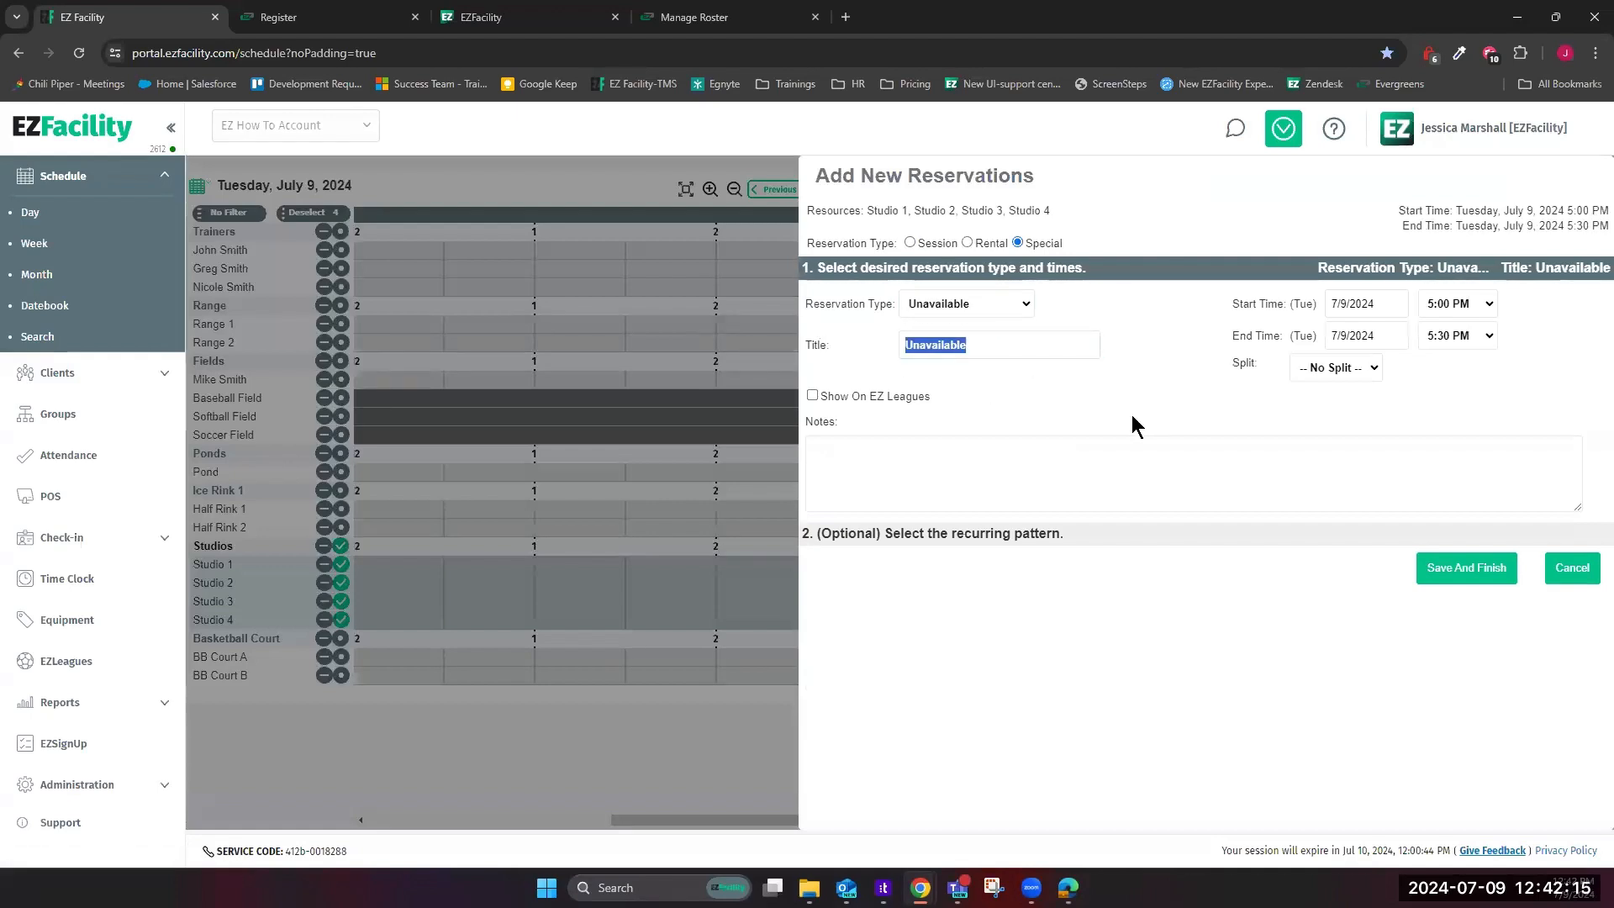
Title the reservation League, set its end time to 8:00 PM, and save it
{"action": "type", "text": "Leaug"}
{"action": "key", "text": "BackSpace"}
{"action": "type", "text": "ge"}
{"action": "left_click", "coordinate": [1484, 338]}
{"action": "key", "text": "Down"}
{"action": "key", "text": "Down"}
{"action": "key", "text": "Down"}
{"action": "key", "text": "Down"}
{"action": "key", "text": "Down"}
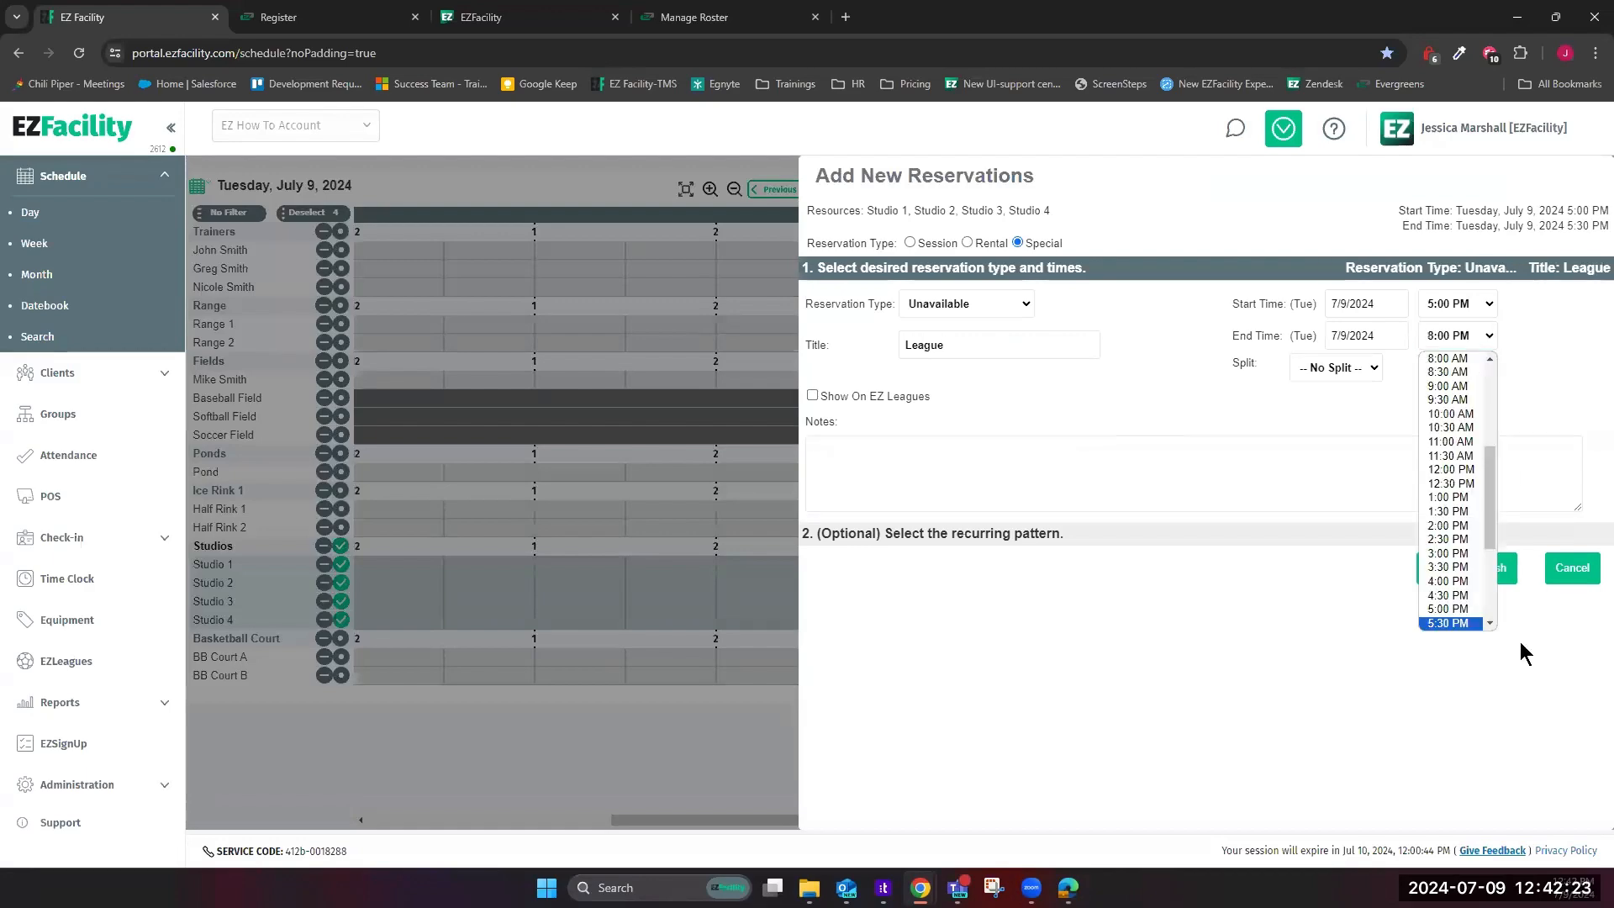
{"action": "key", "text": "Return"}
{"action": "left_click", "coordinate": [1471, 568]}
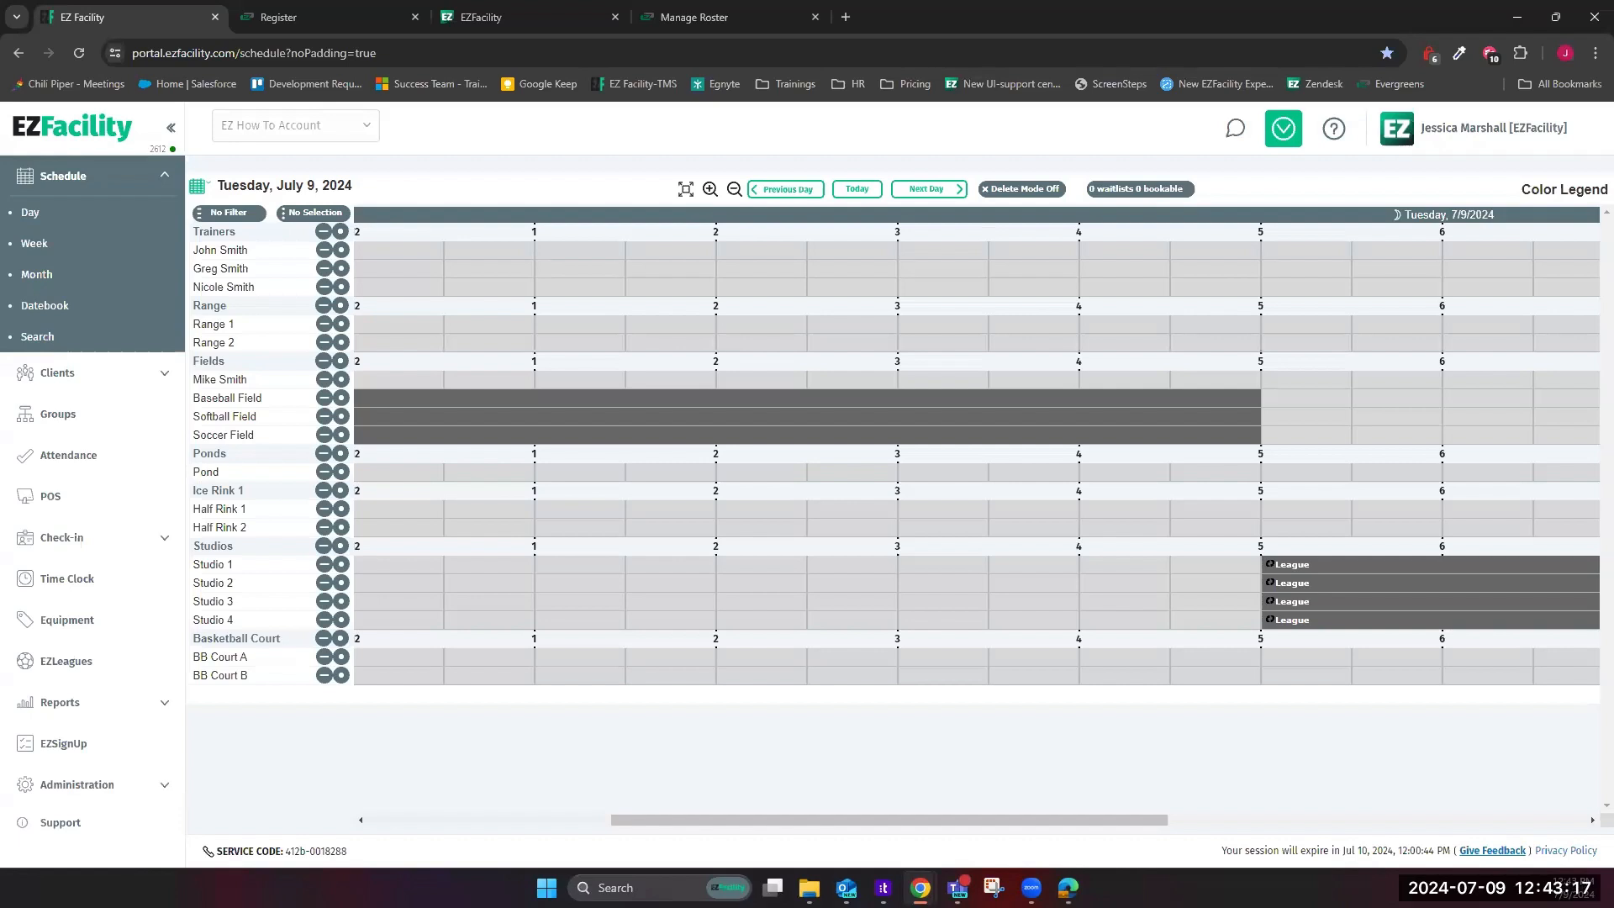
Open the fifth client's profile from the client list and look through its address, self-service and waiver settings
{"action": "left_click", "coordinate": [58, 373]}
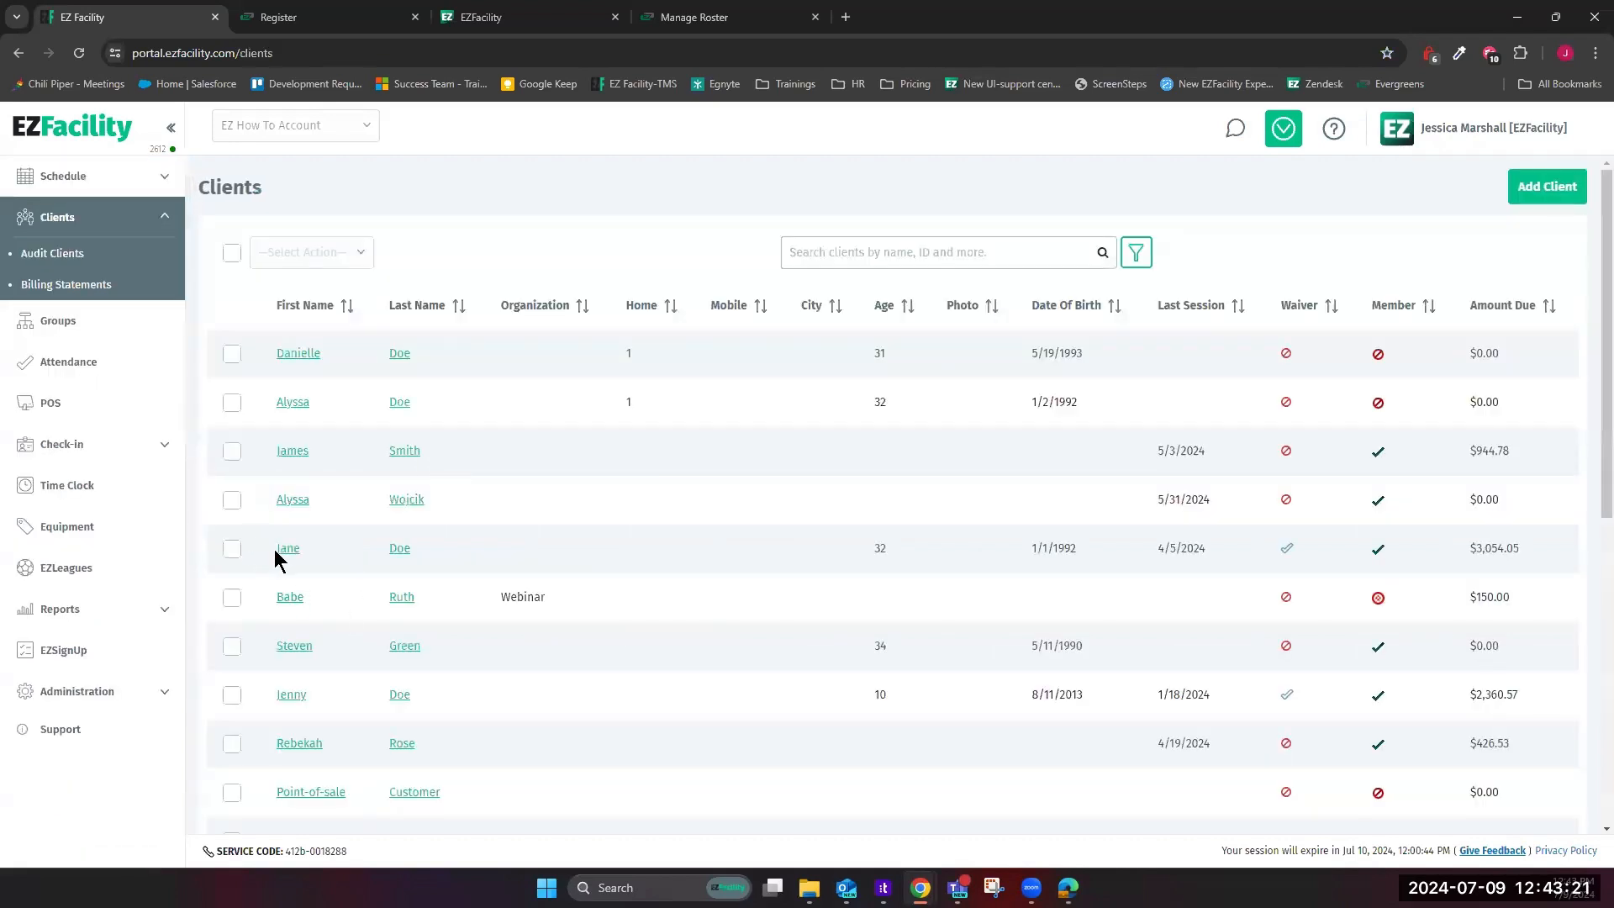
{"action": "left_click", "coordinate": [286, 548]}
{"action": "scroll", "coordinate": [404, 320], "scroll_direction": "down", "scroll_amount": 9}
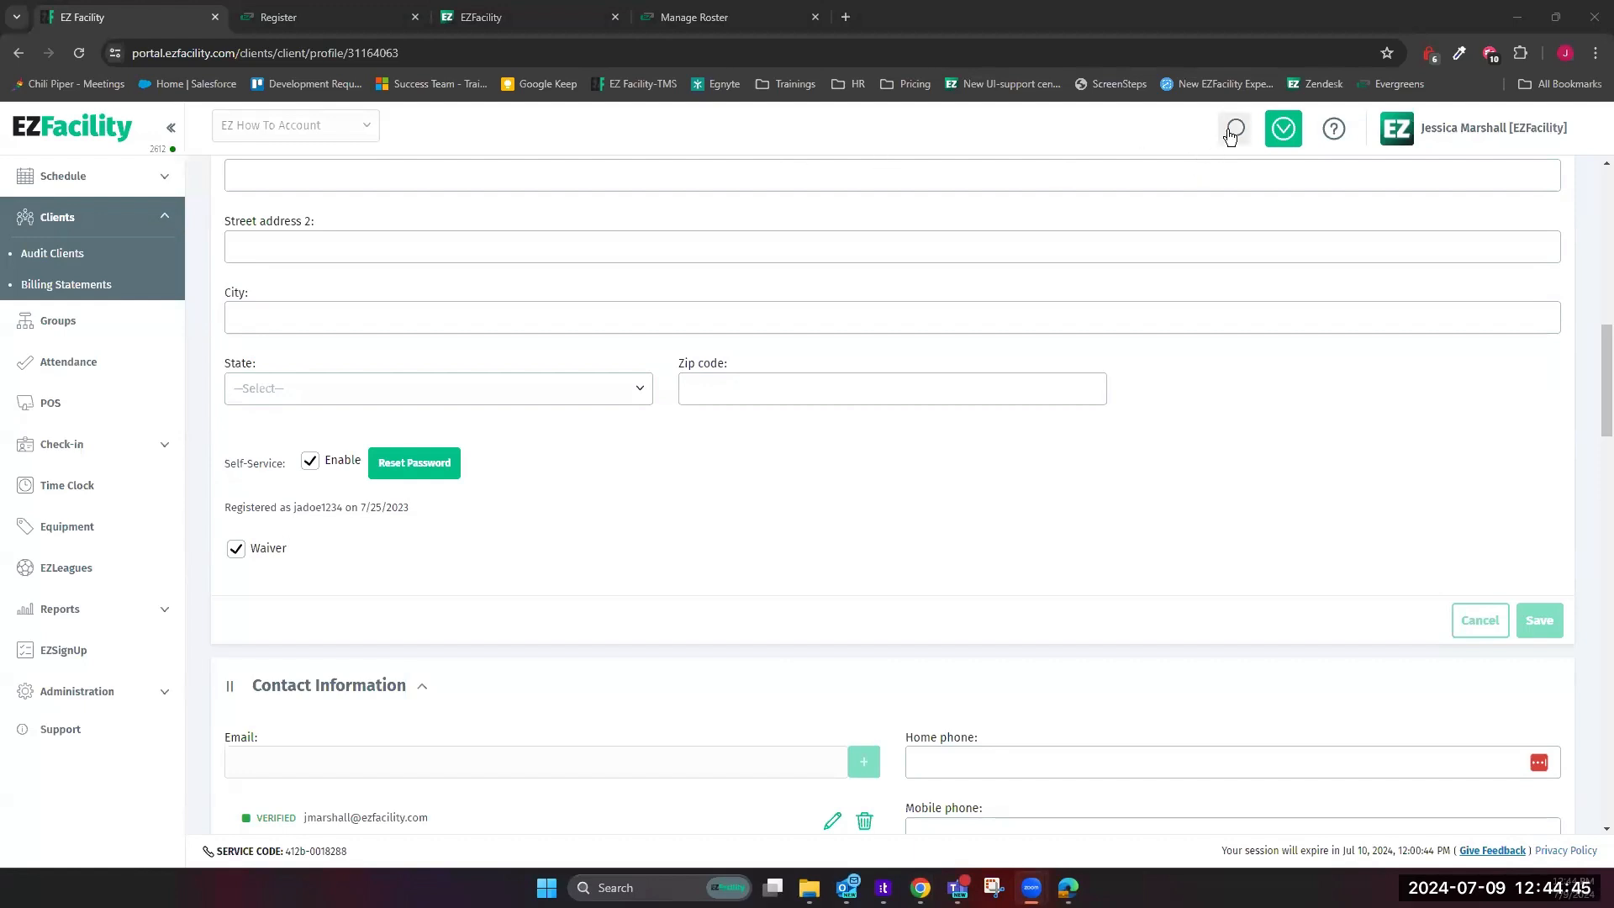
View the support site's page for submitting a request, and close it again
{"action": "left_click", "coordinate": [1335, 130]}
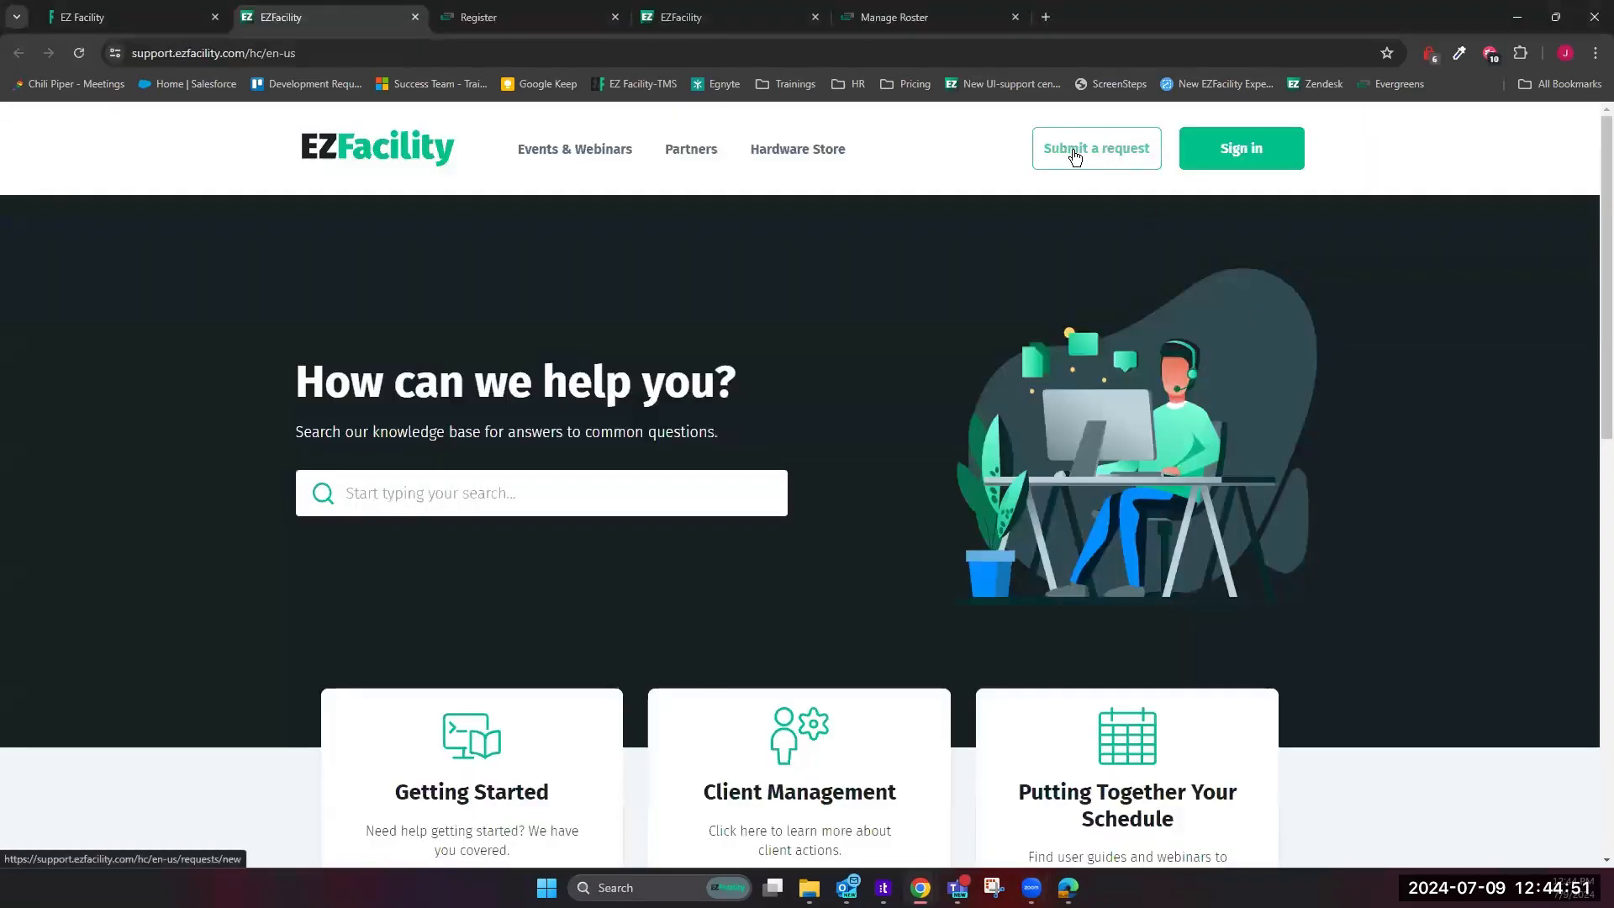
{"action": "left_click", "coordinate": [1090, 157]}
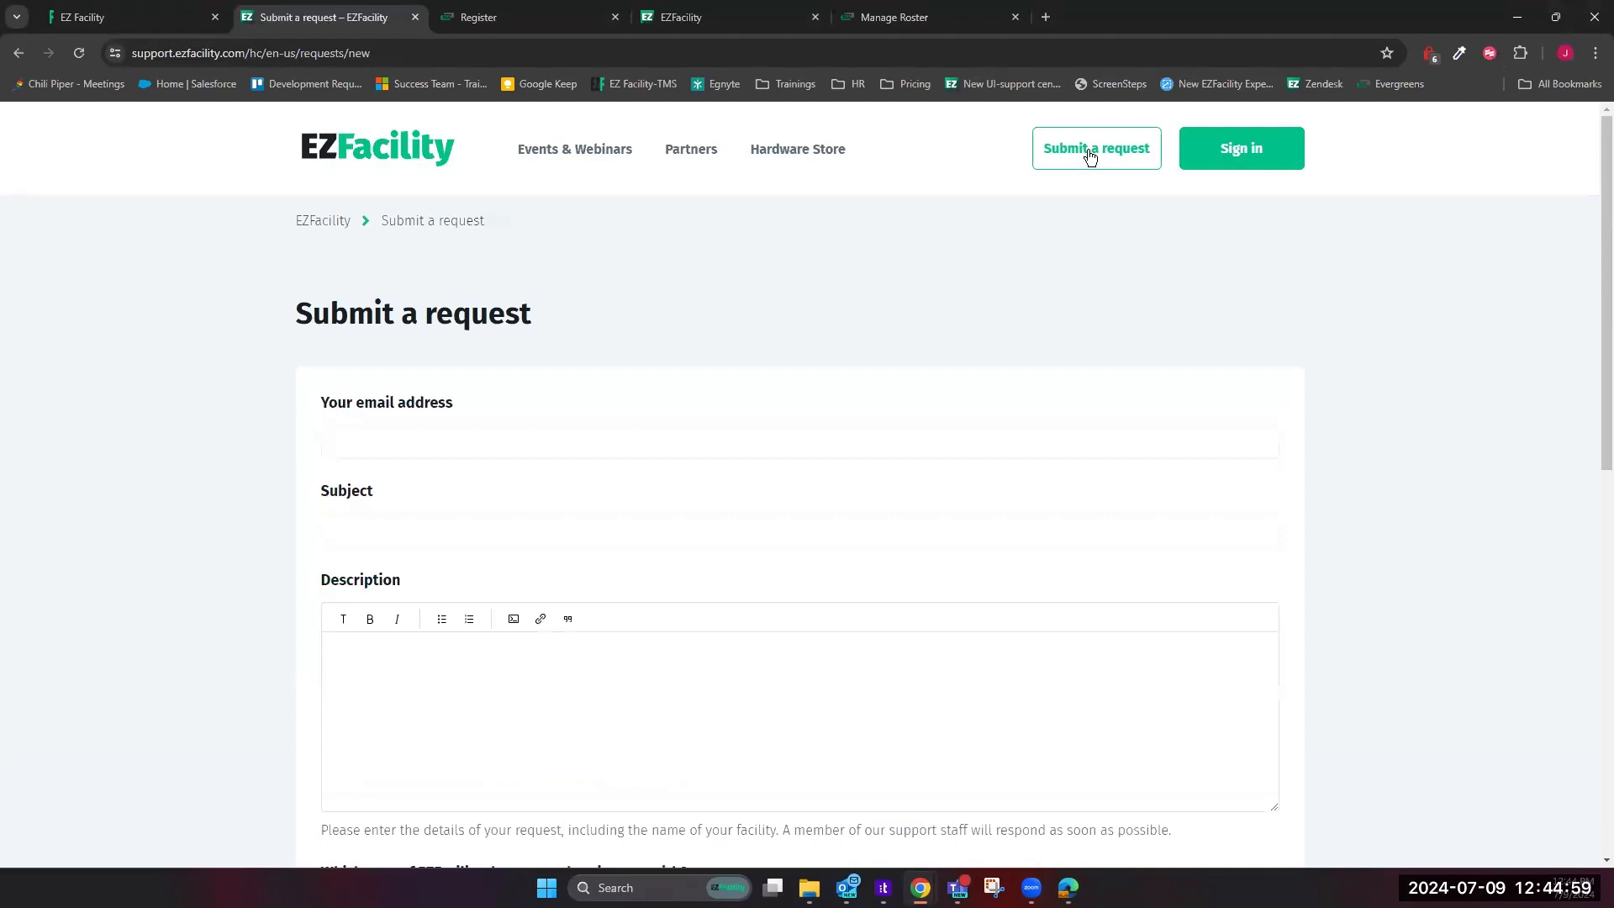
{"action": "right_click", "coordinate": [278, 17]}
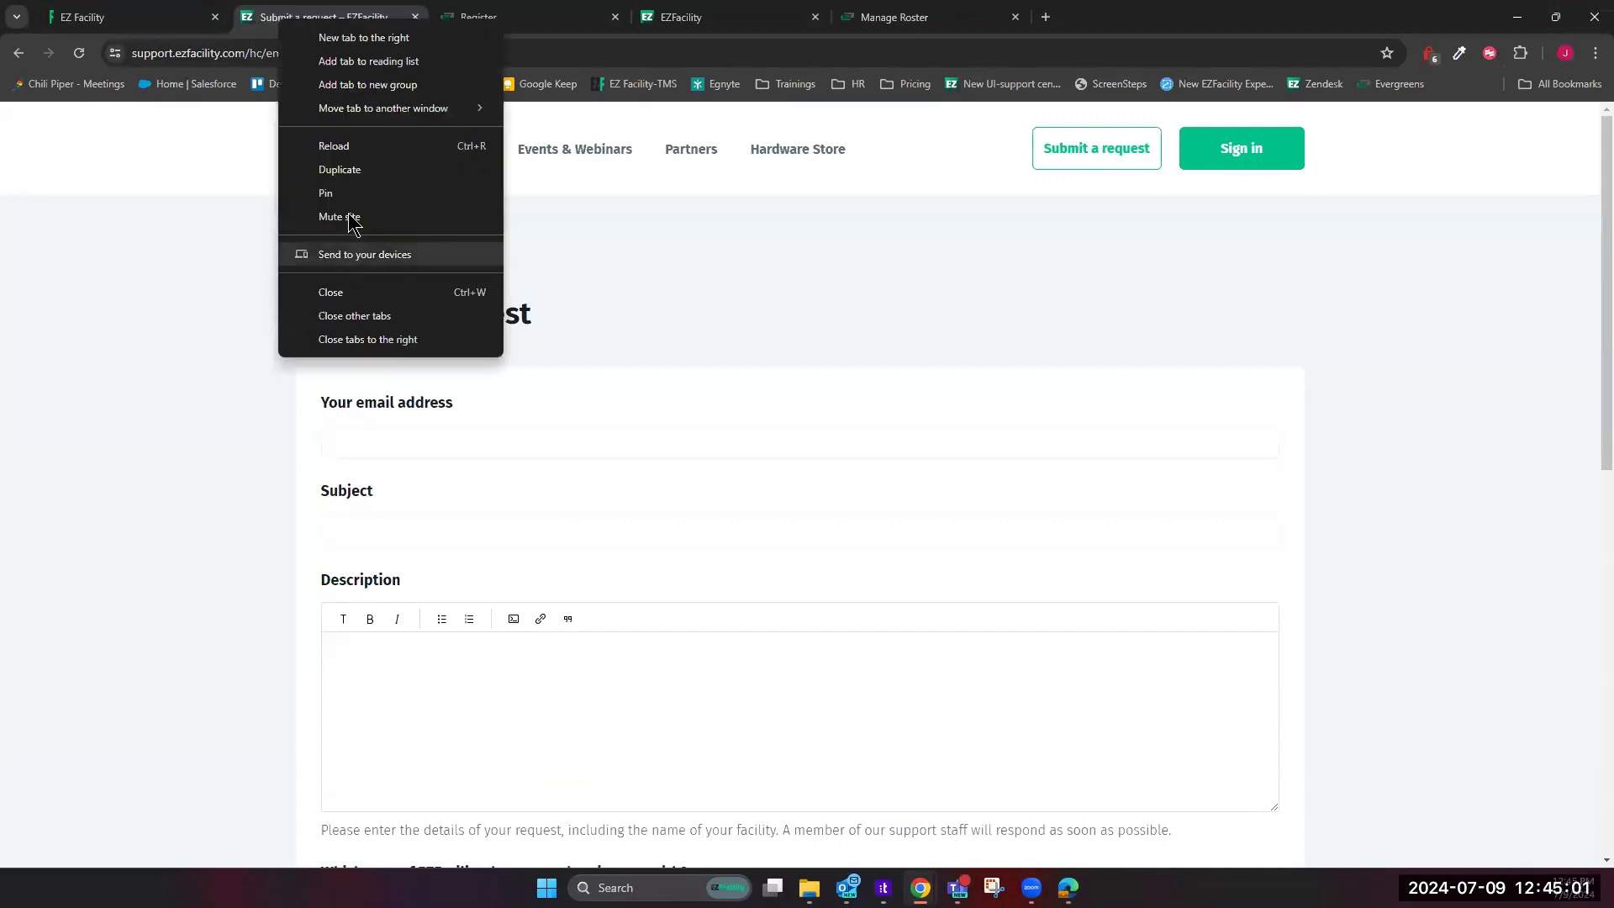
{"action": "left_click", "coordinate": [358, 294]}
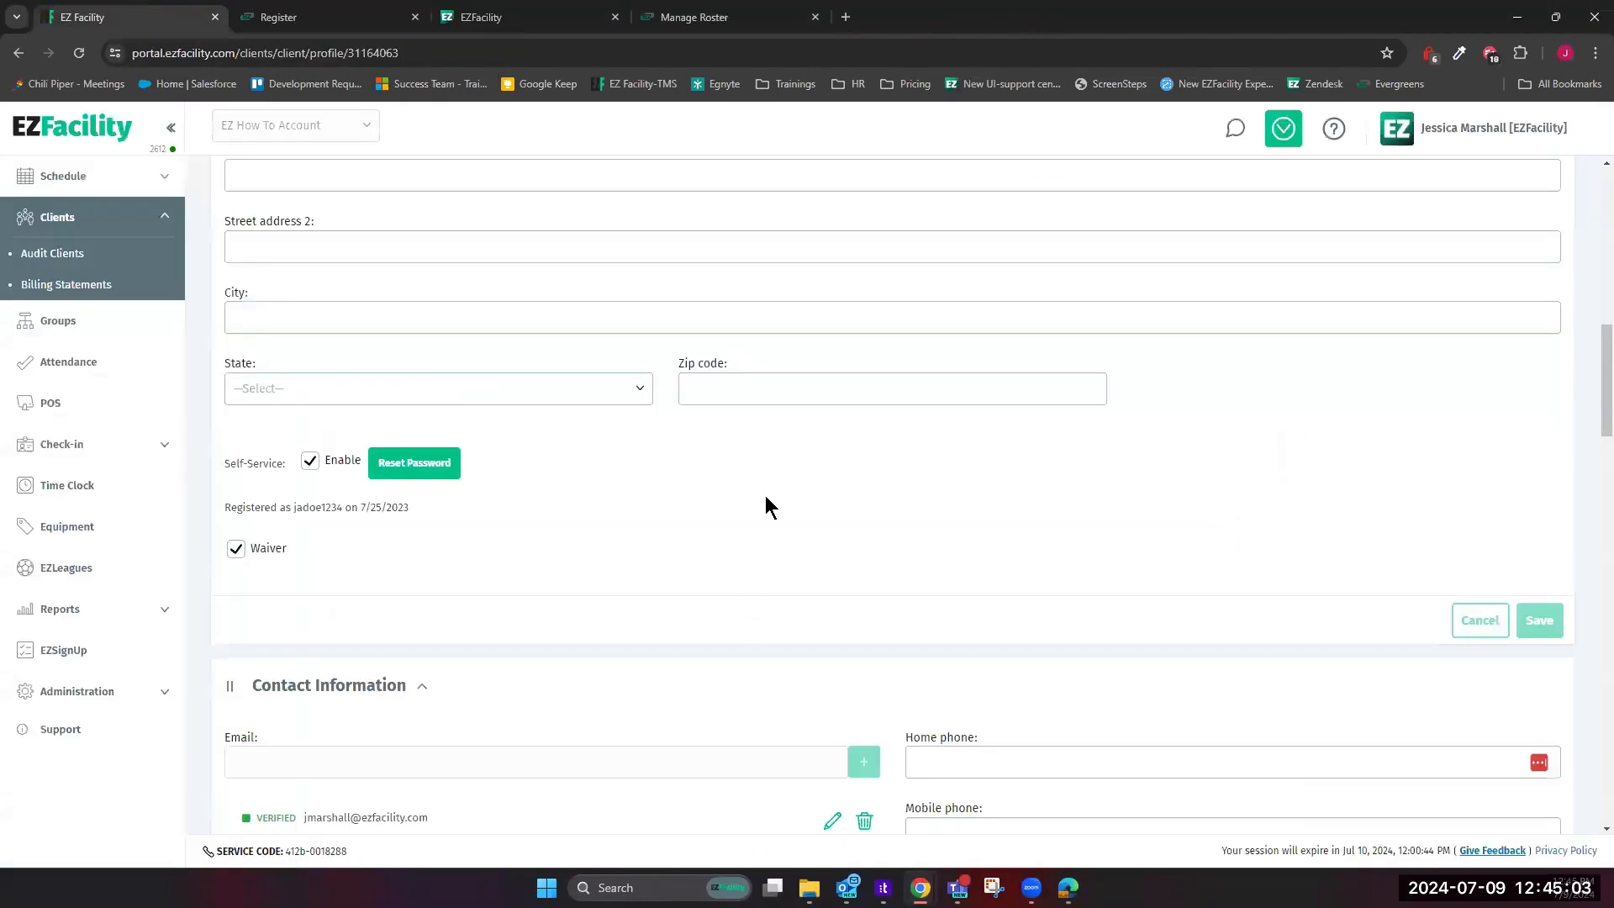
Return to the registration form, set the payment option to Pay later, and submit the registration
{"action": "left_click", "coordinate": [281, 17]}
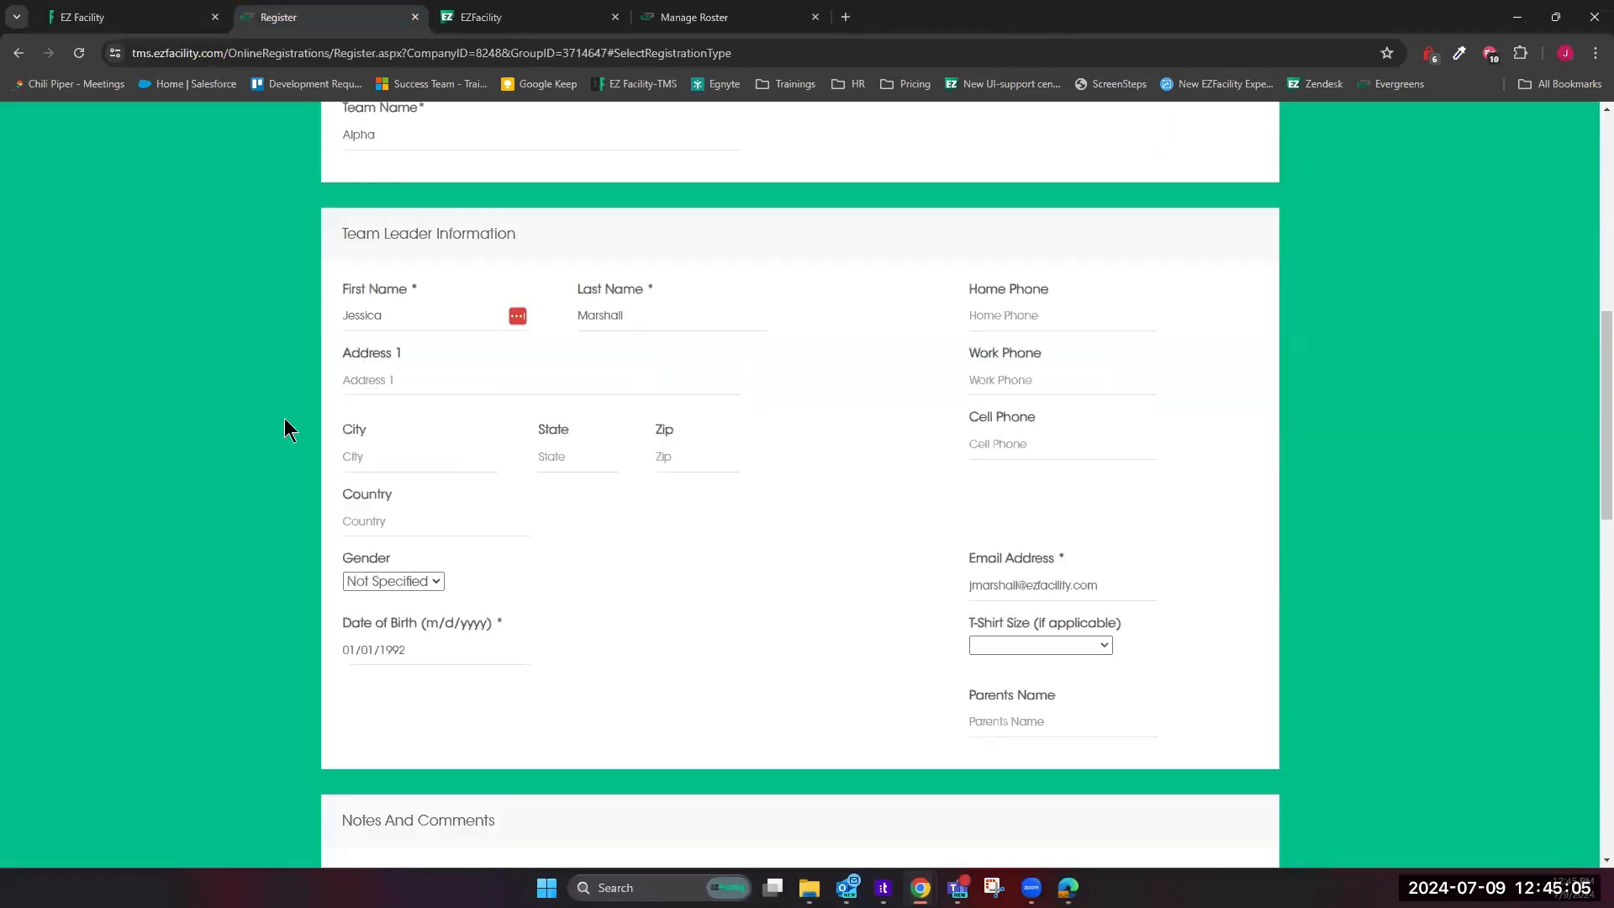
{"action": "scroll", "coordinate": [468, 577], "scroll_direction": "down", "scroll_amount": 7}
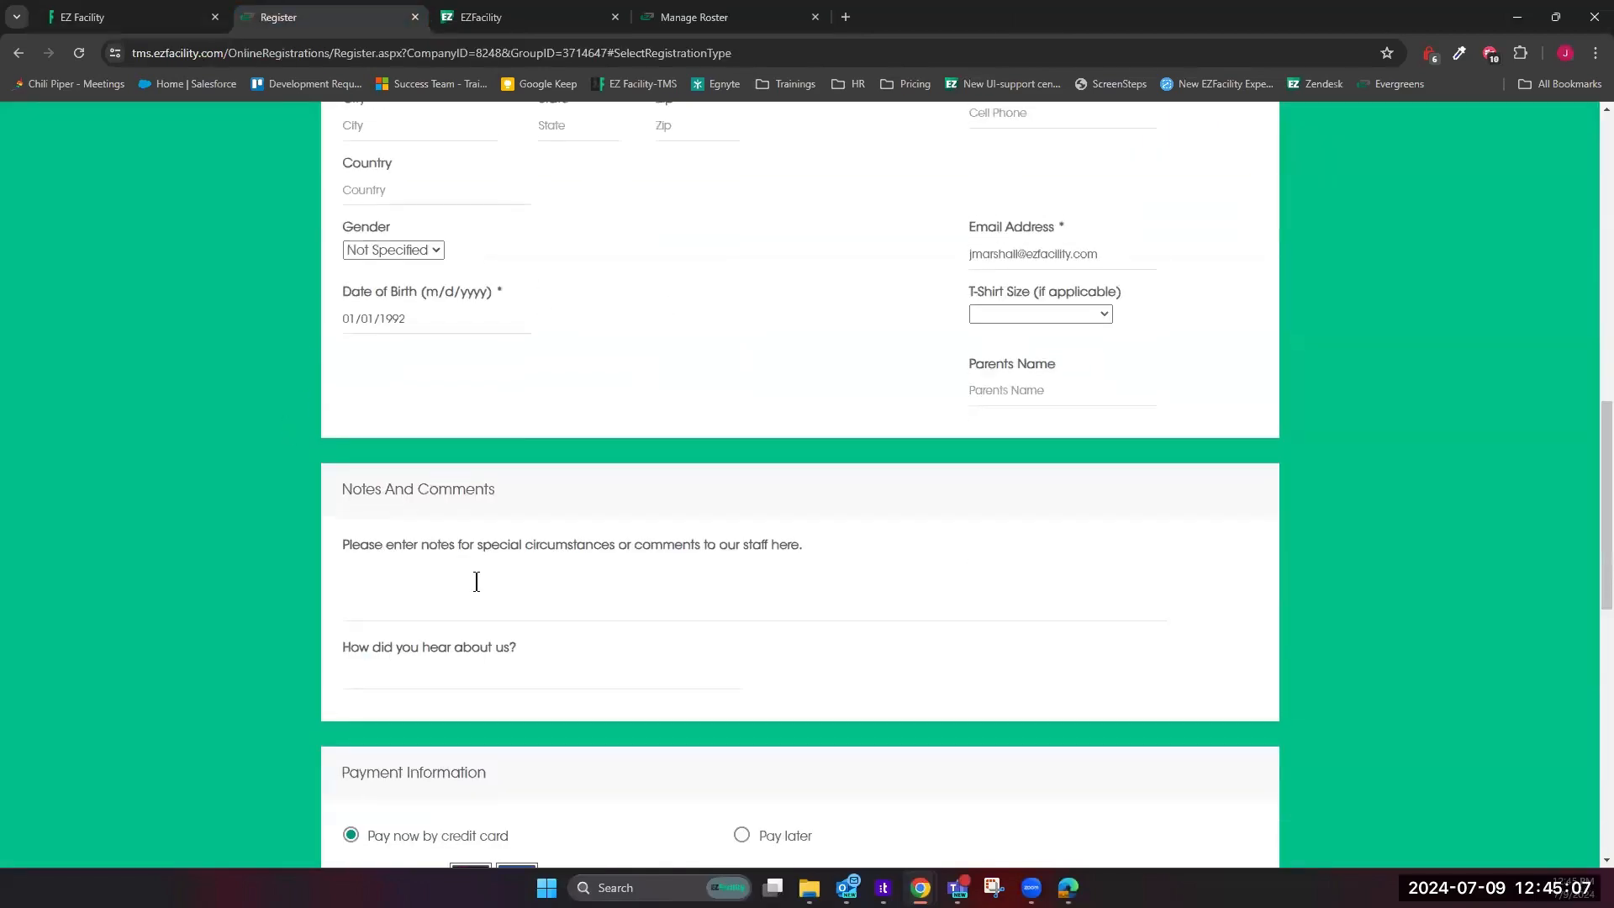
{"action": "left_click", "coordinate": [764, 577]}
{"action": "scroll", "coordinate": [1168, 642], "scroll_direction": "down", "scroll_amount": 7}
{"action": "scroll", "coordinate": [1160, 646], "scroll_direction": "down", "scroll_amount": 5}
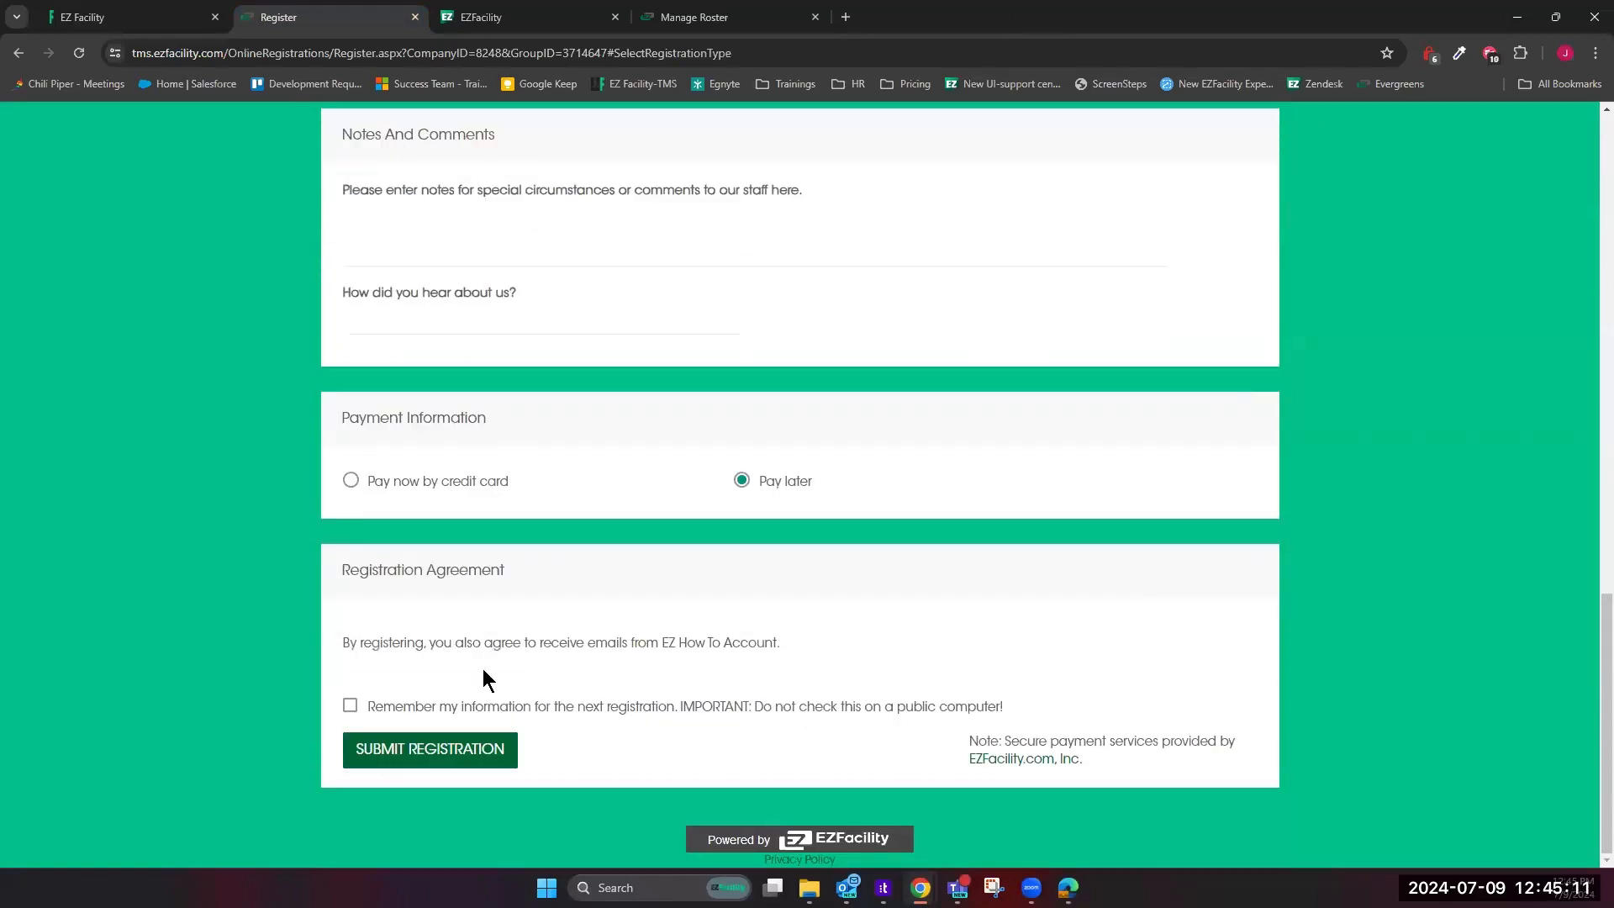
{"action": "left_click", "coordinate": [395, 753]}
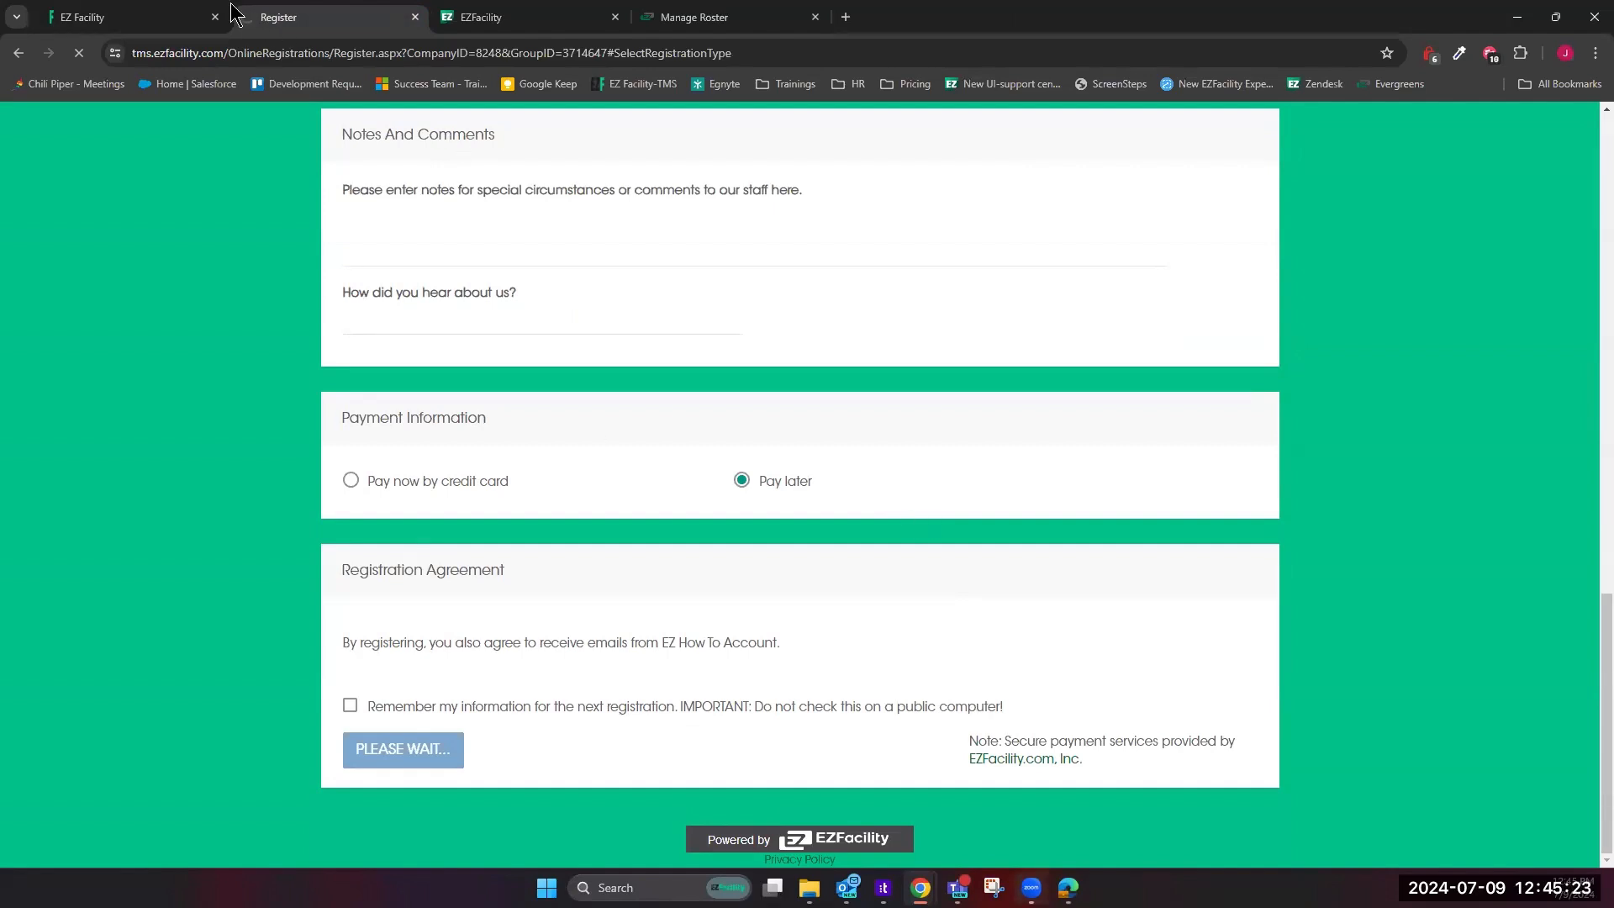
Open the MLS Regular Season group in the portal and examine its subgroups for the new Alpha team
{"action": "left_click", "coordinate": [126, 17]}
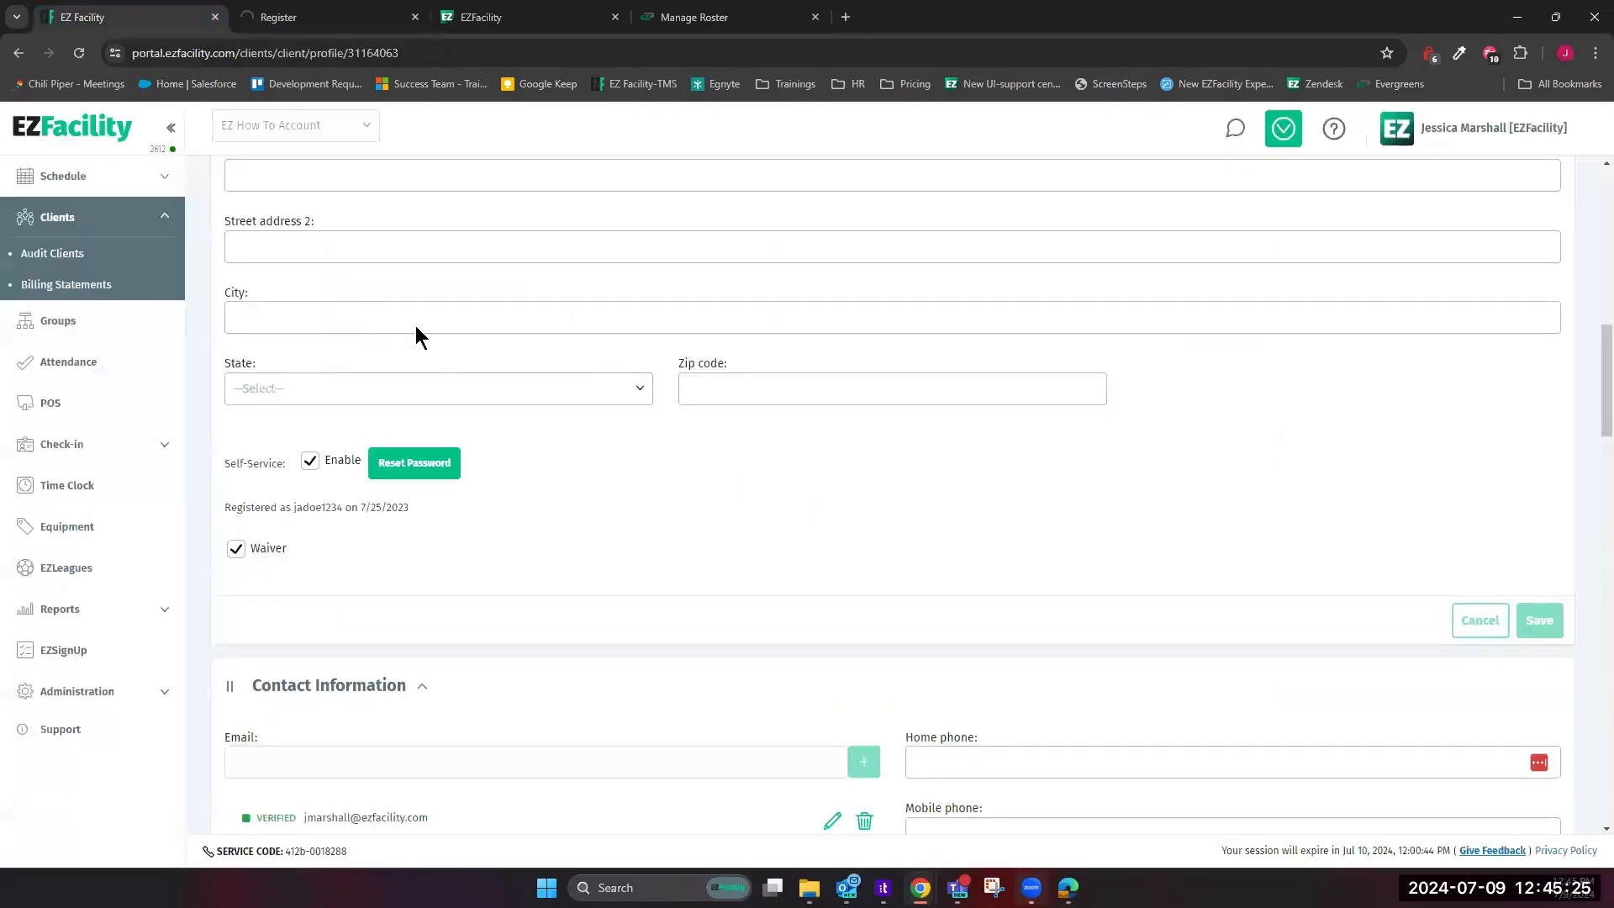
{"action": "left_click", "coordinate": [58, 323]}
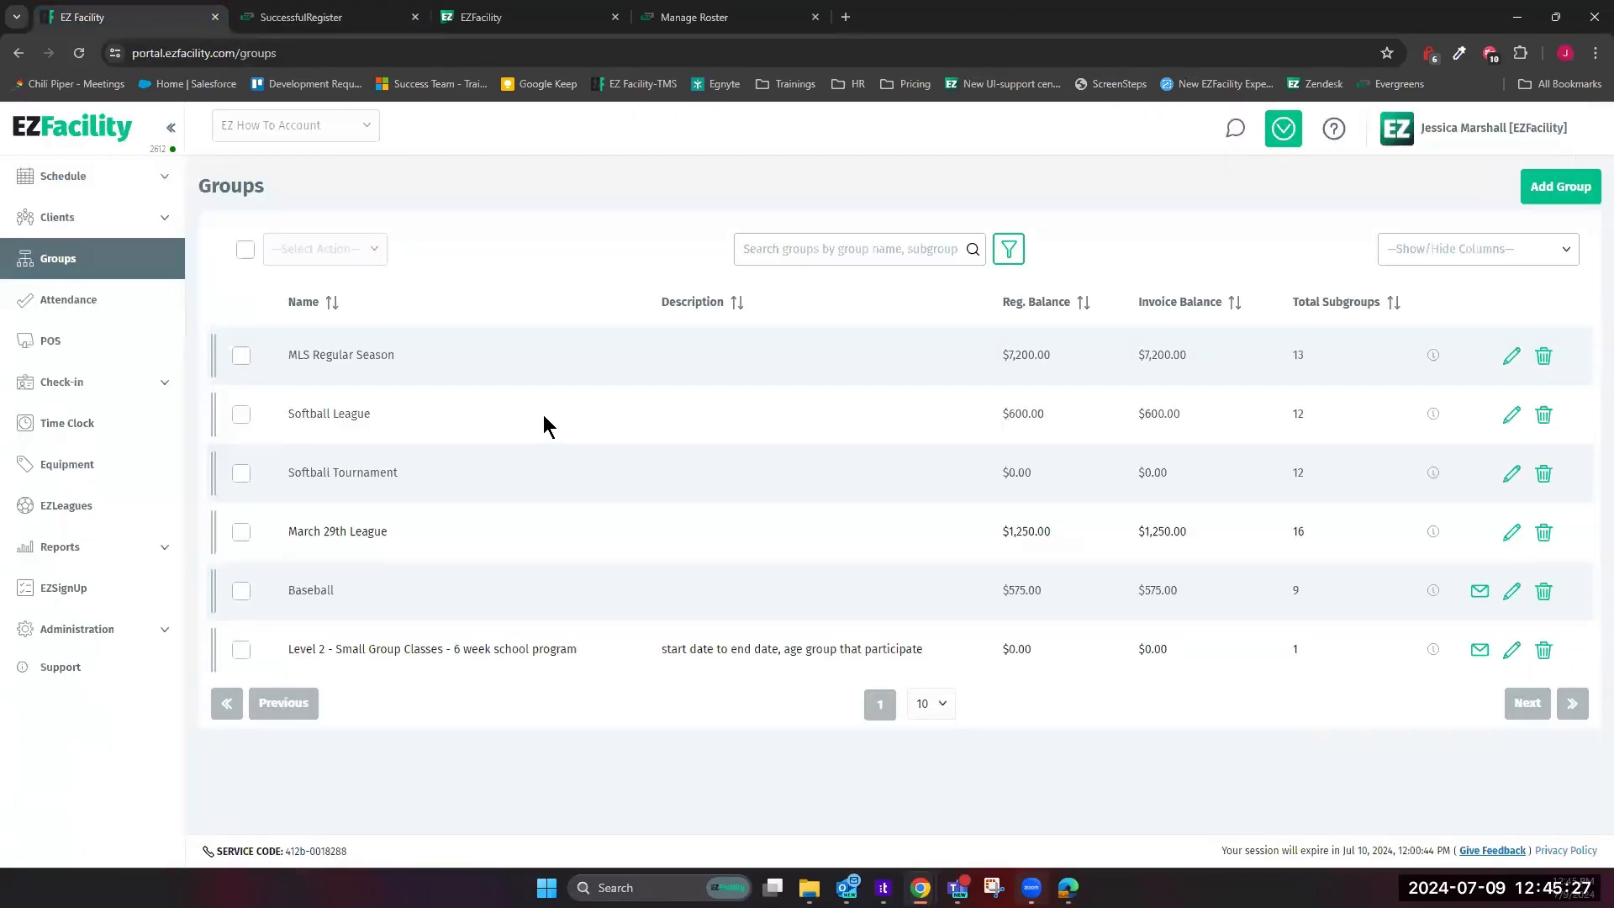
{"action": "left_click", "coordinate": [1510, 356]}
{"action": "scroll", "coordinate": [1041, 322], "scroll_direction": "down", "scroll_amount": 15}
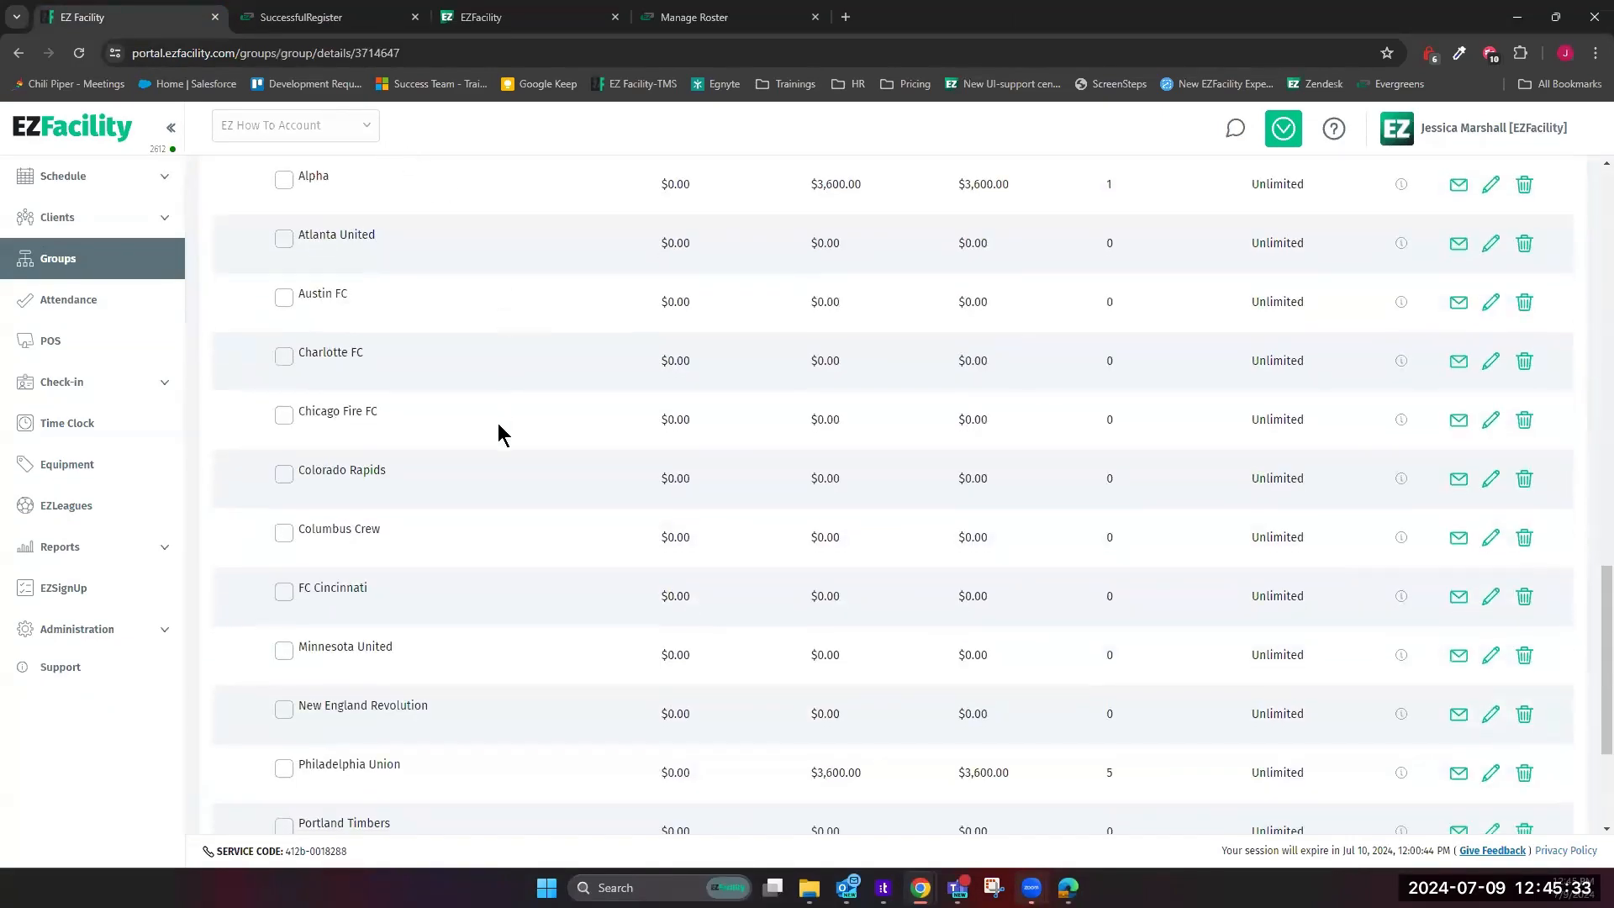
{"action": "scroll", "coordinate": [494, 618], "scroll_direction": "down", "scroll_amount": 1}
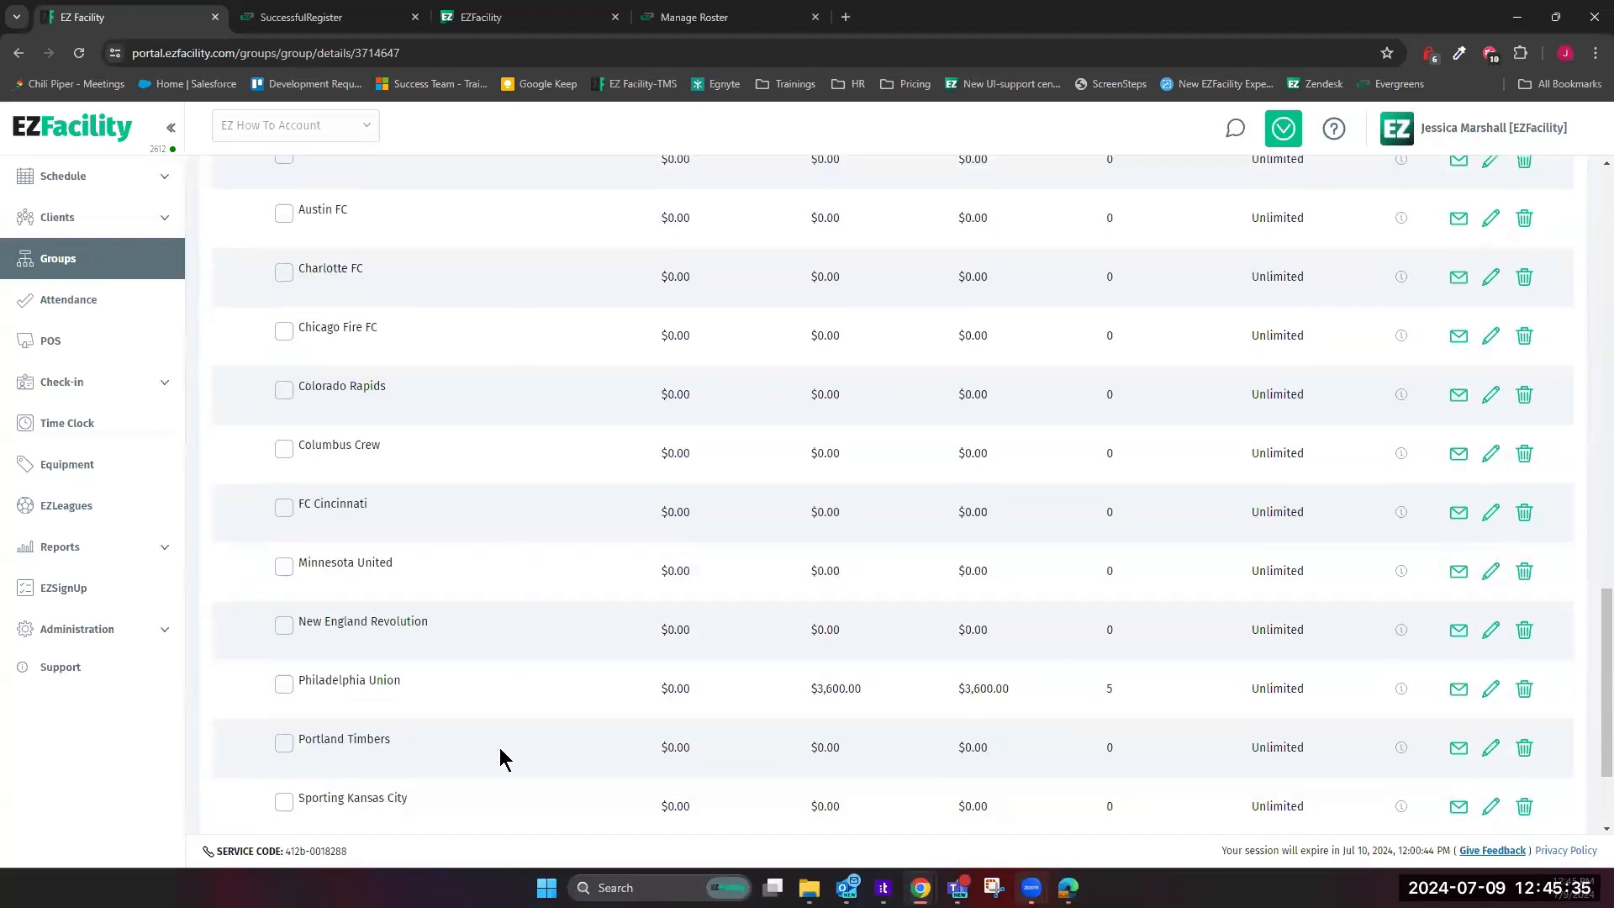
{"action": "scroll", "coordinate": [487, 774], "scroll_direction": "down", "scroll_amount": 2}
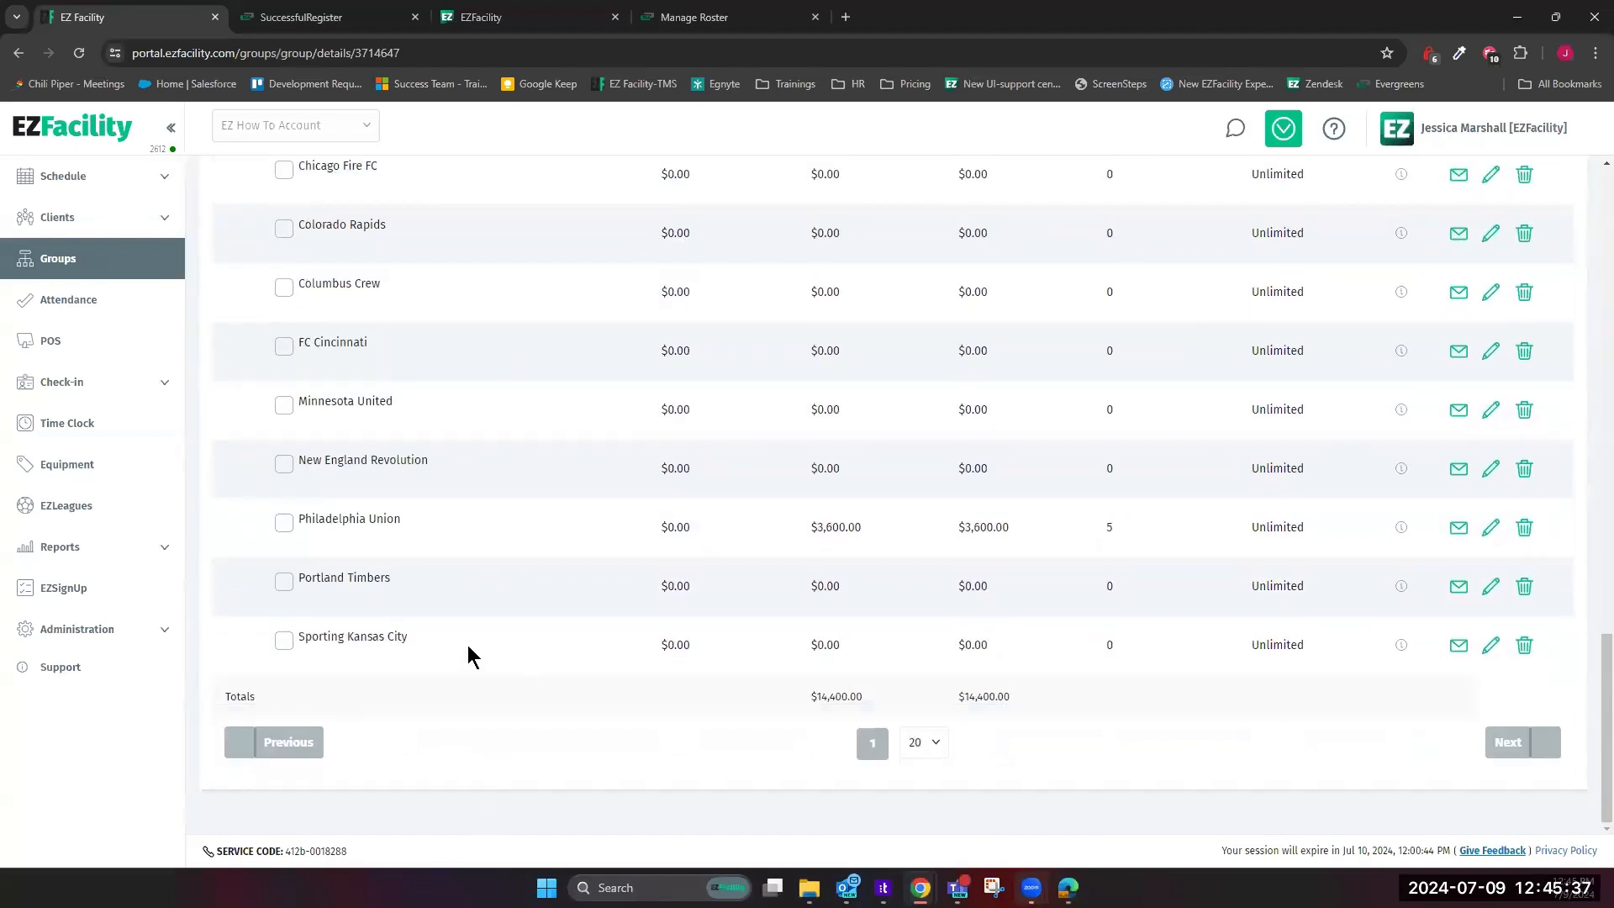
{"action": "scroll", "coordinate": [1133, 618], "scroll_direction": "up", "scroll_amount": 5}
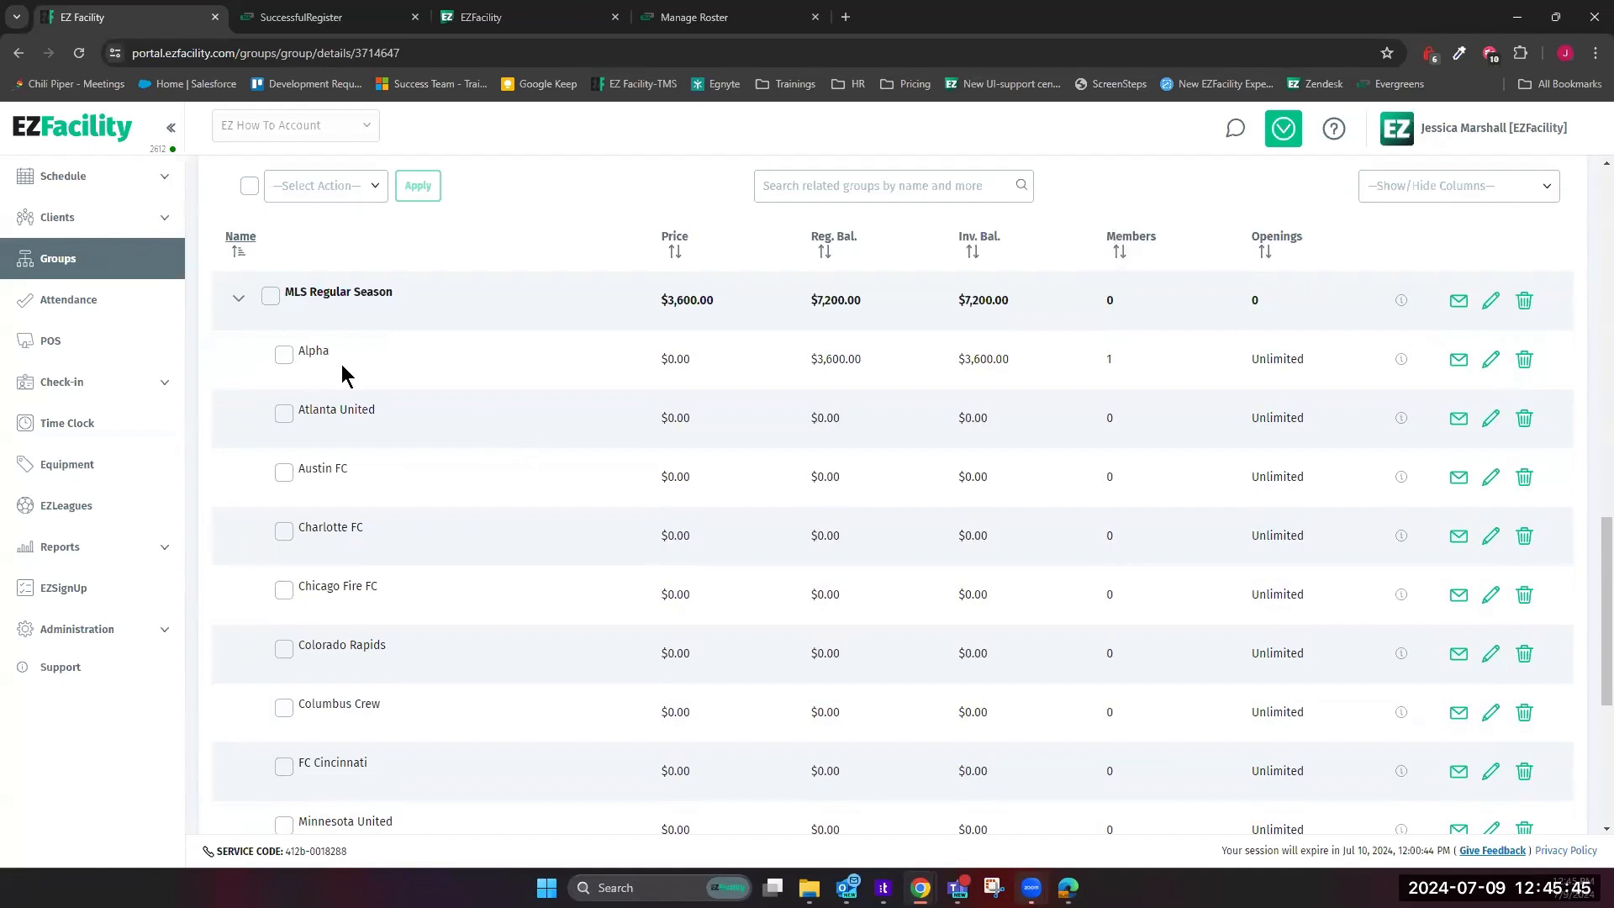
Continue from the registration confirmation to adding registrants to the roster, and read the Alpha registered email before closing it
{"action": "left_click", "coordinate": [266, 11]}
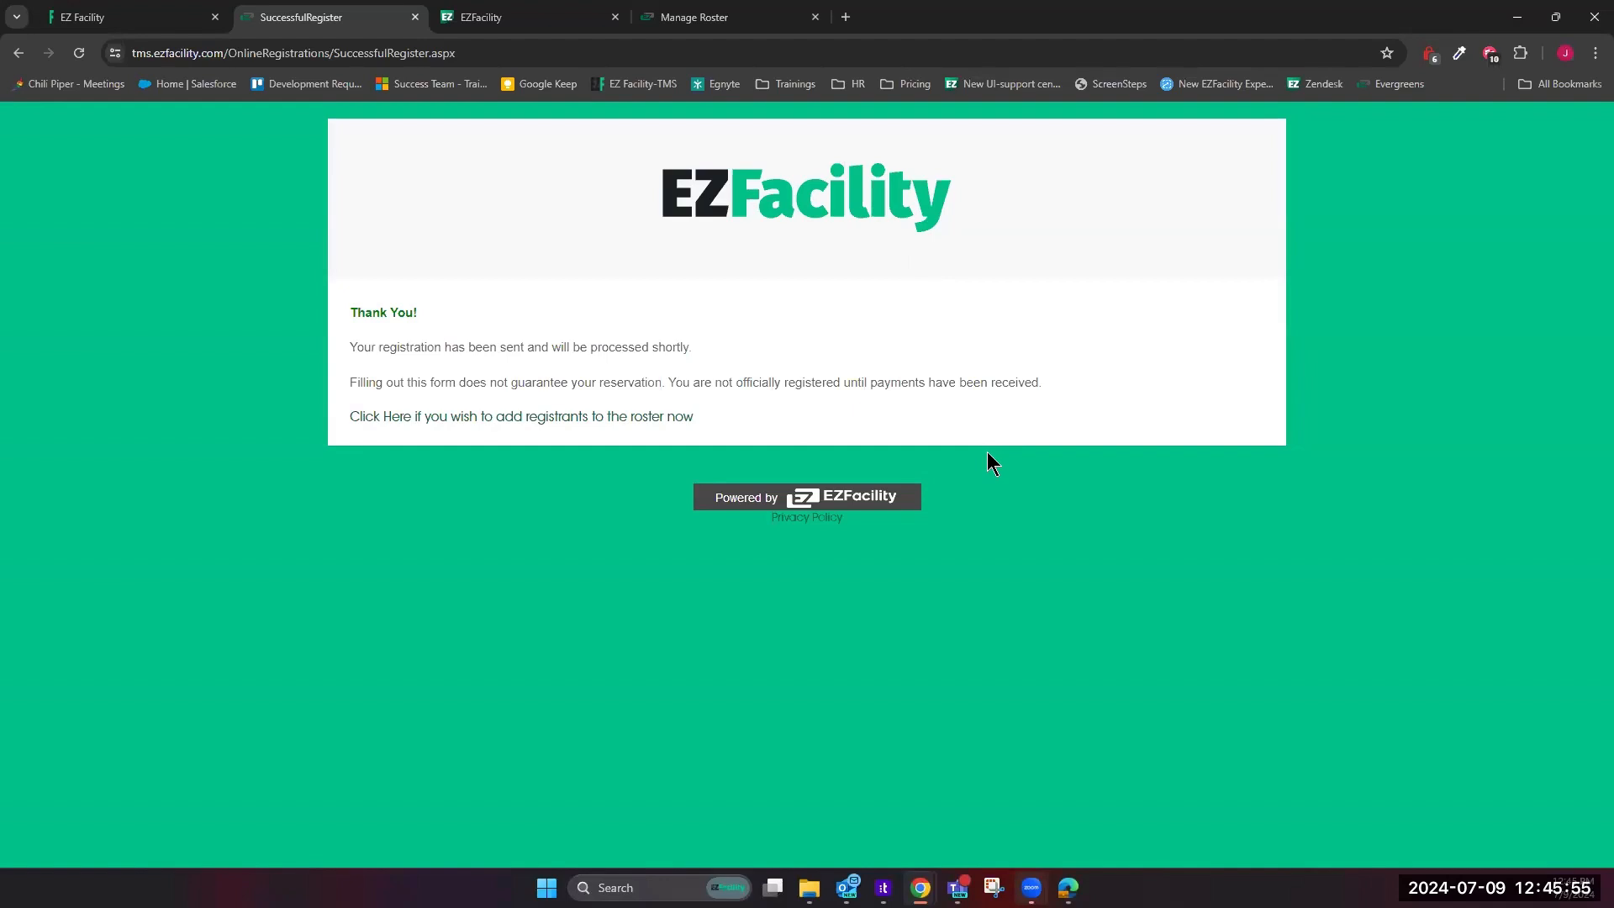
{"action": "left_click", "coordinate": [544, 417]}
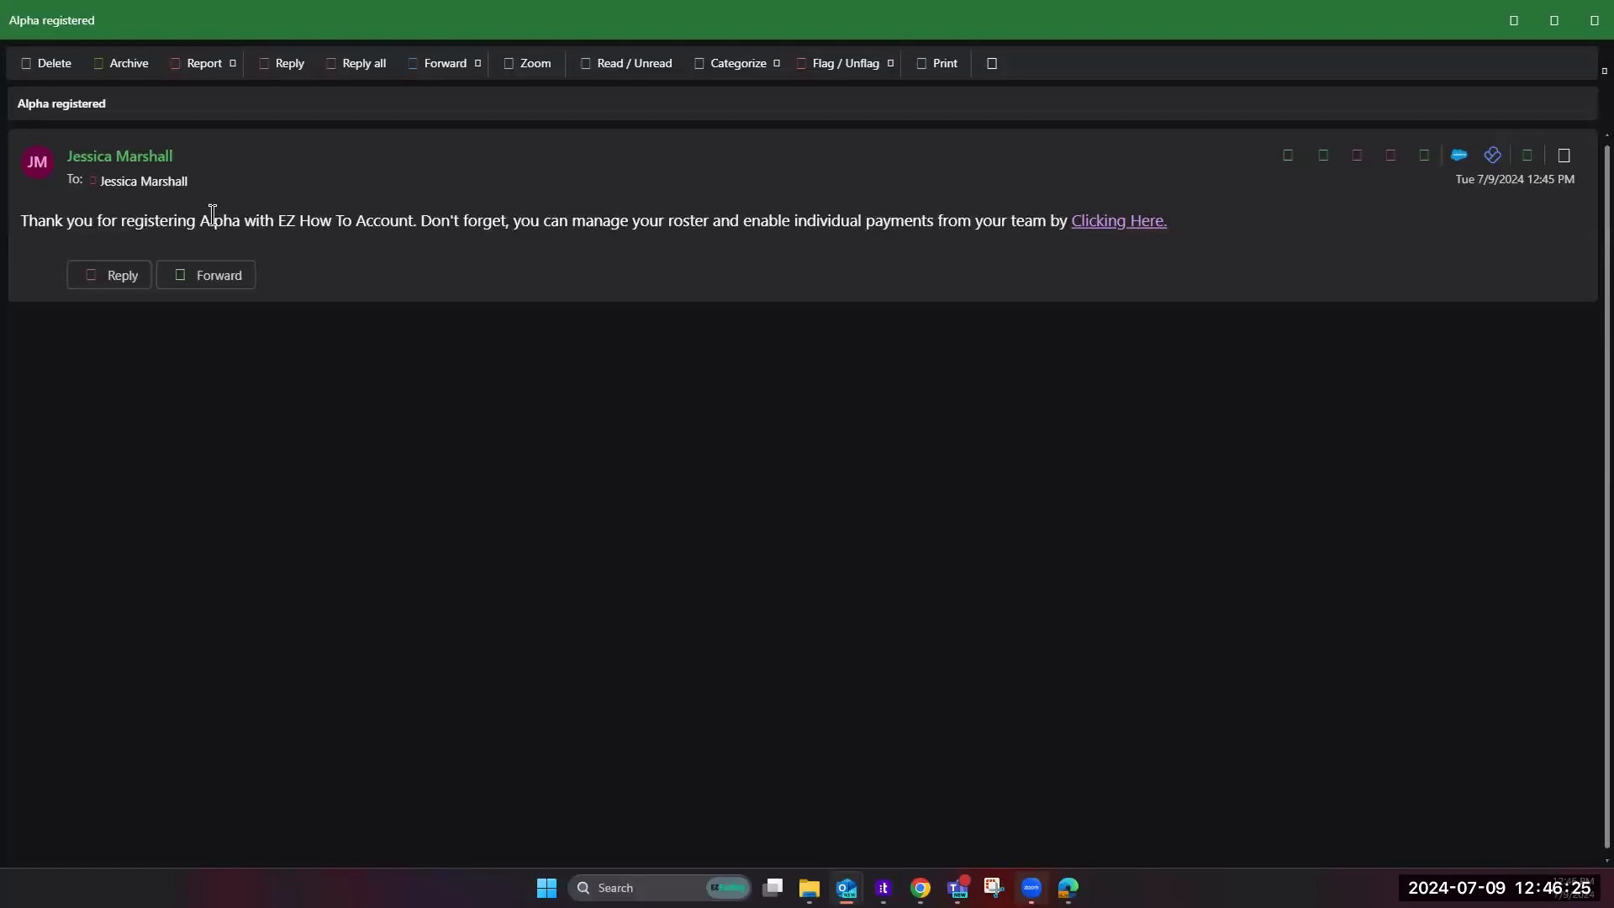
{"action": "left_click_drag", "start_coordinate": [202, 223], "coordinate": [415, 215]}
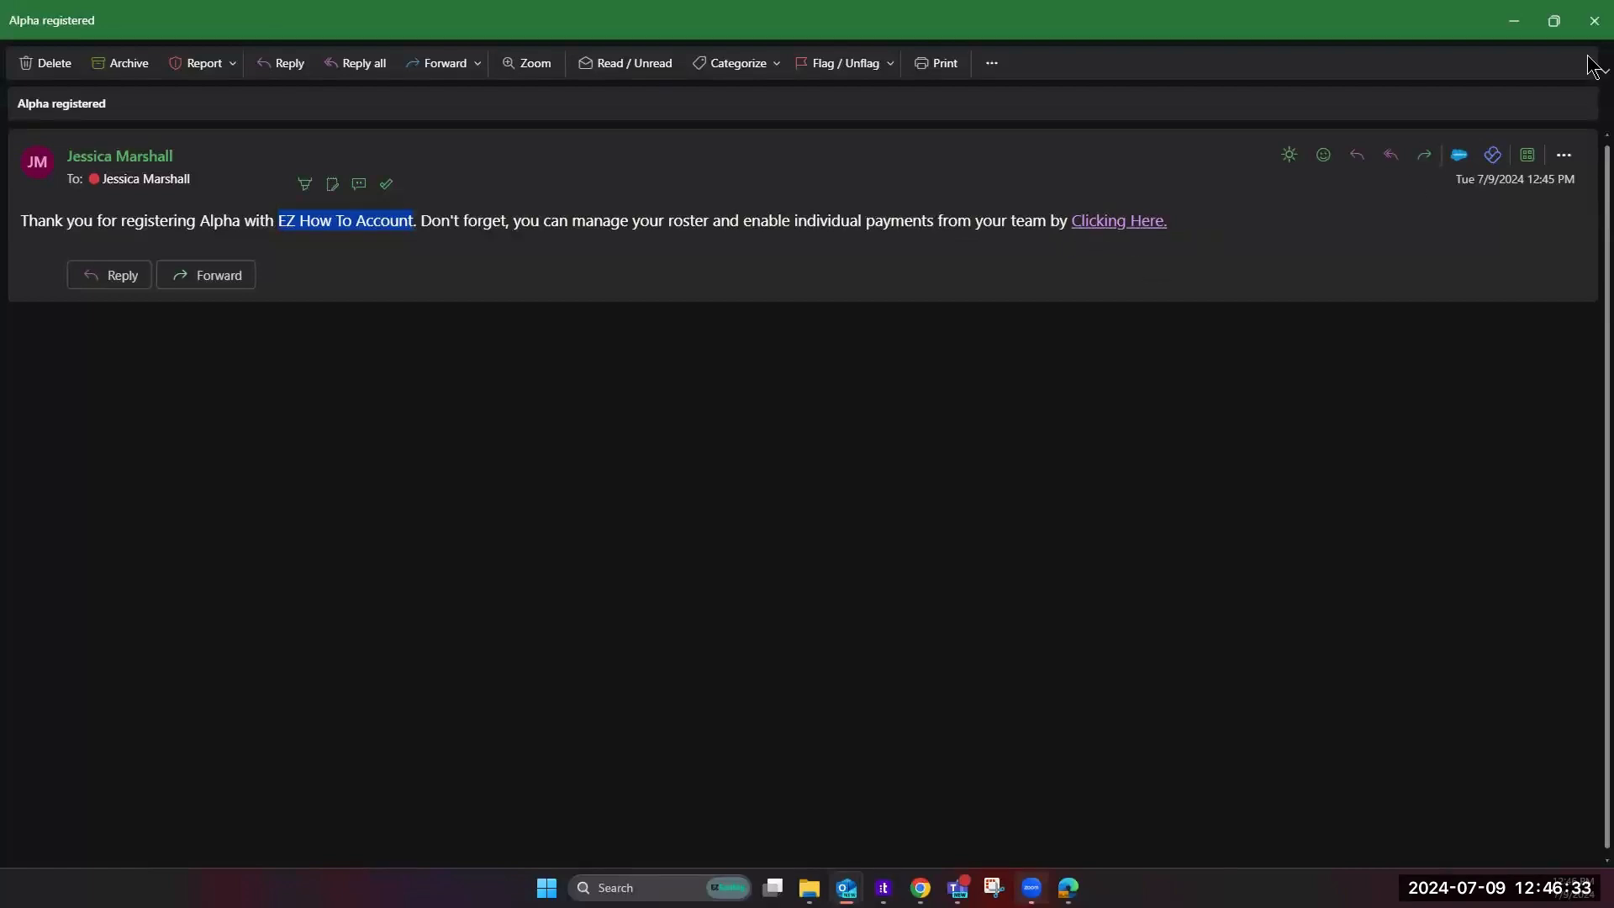
{"action": "left_click", "coordinate": [1593, 23]}
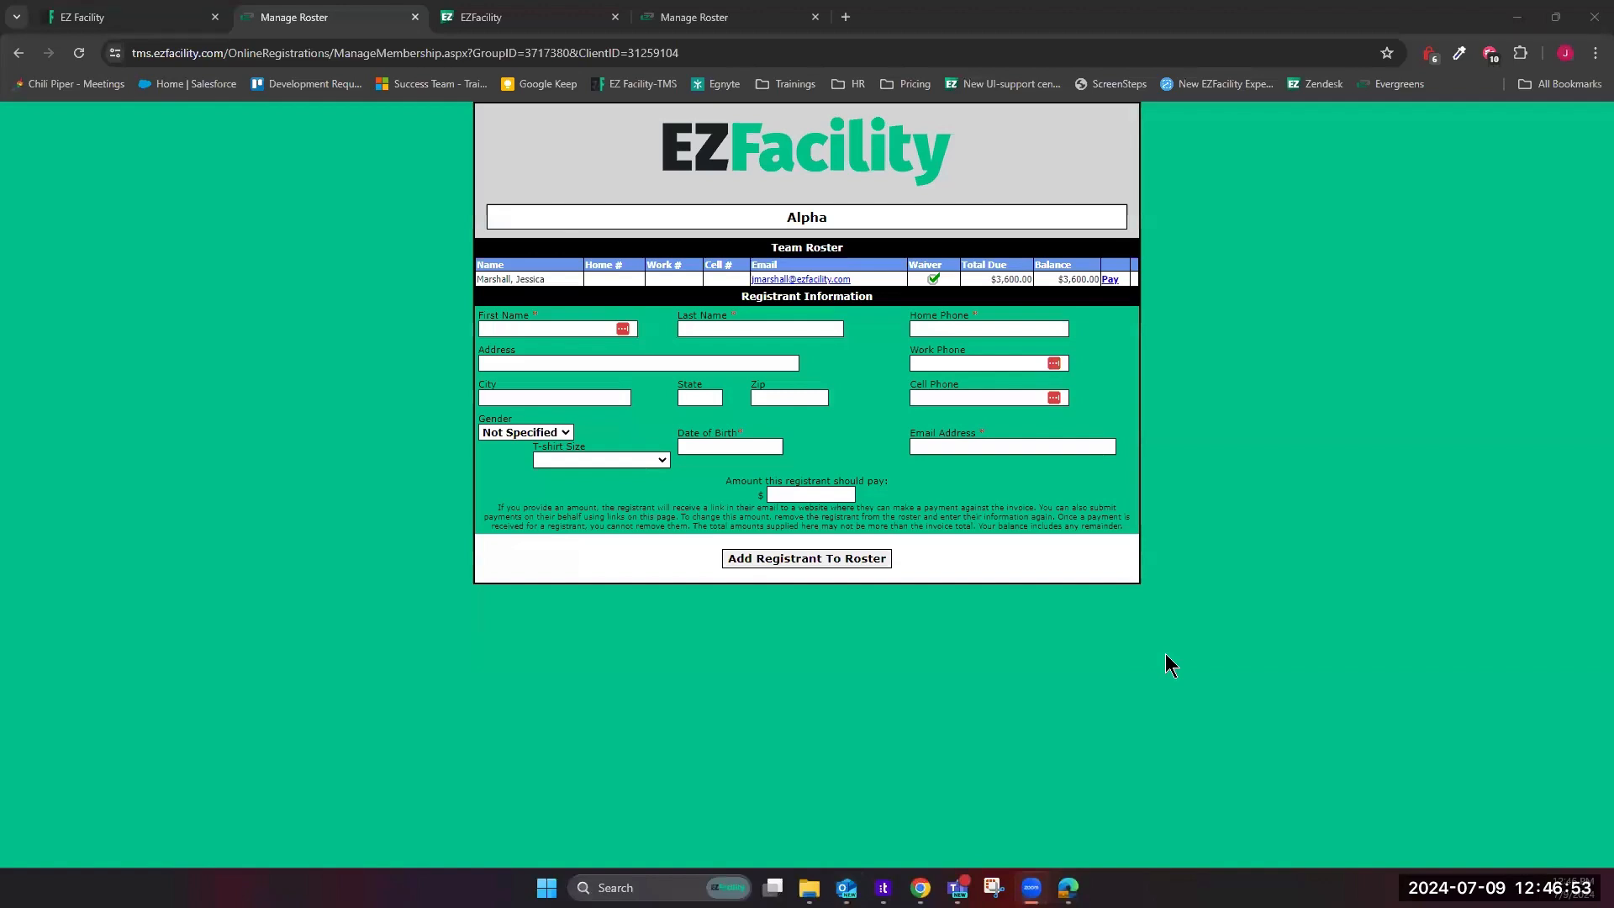
Return to the MLS Regular Season group's subgroups in the portal and open the Philadelphia Union team's details
{"action": "left_click", "coordinate": [141, 11]}
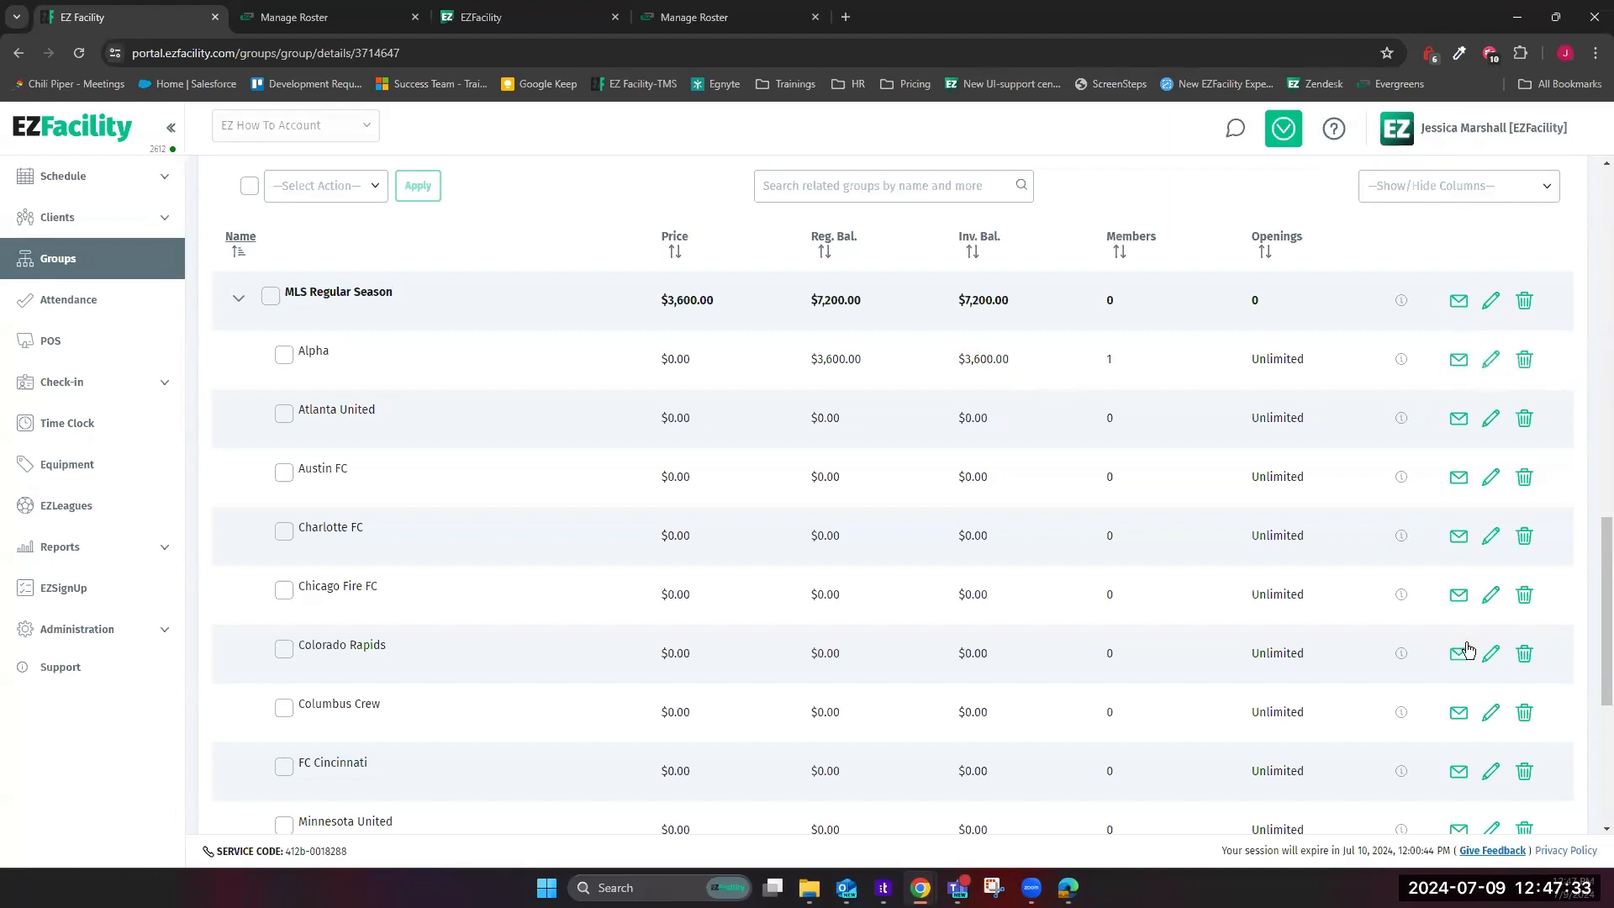
{"action": "scroll", "coordinate": [1466, 652], "scroll_direction": "down", "scroll_amount": 5}
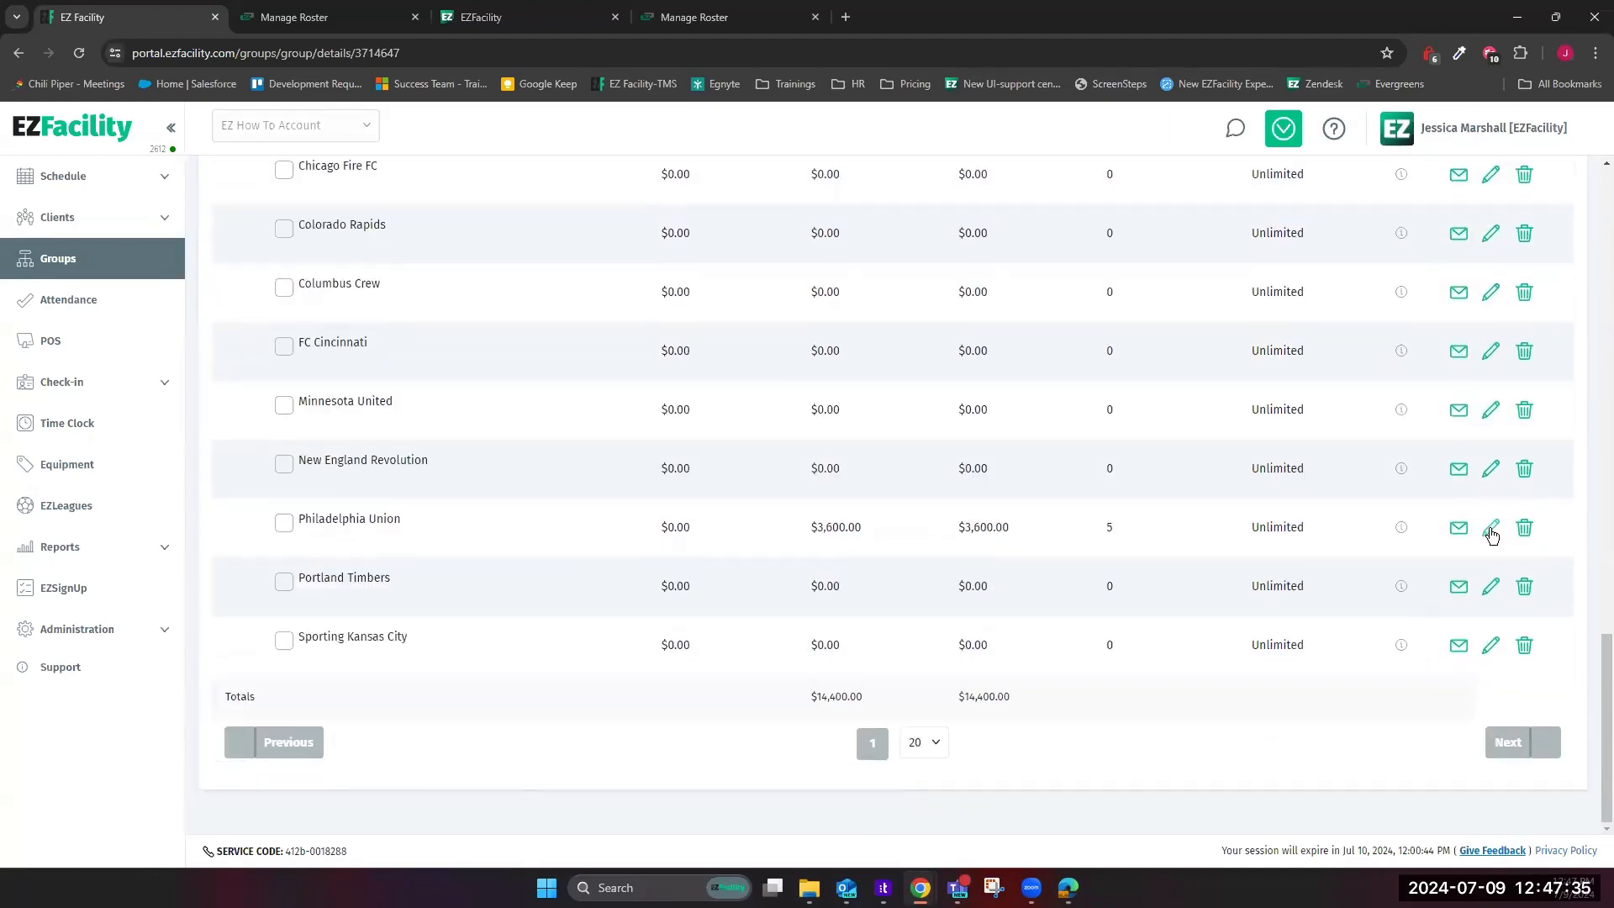
{"action": "left_click", "coordinate": [1491, 527]}
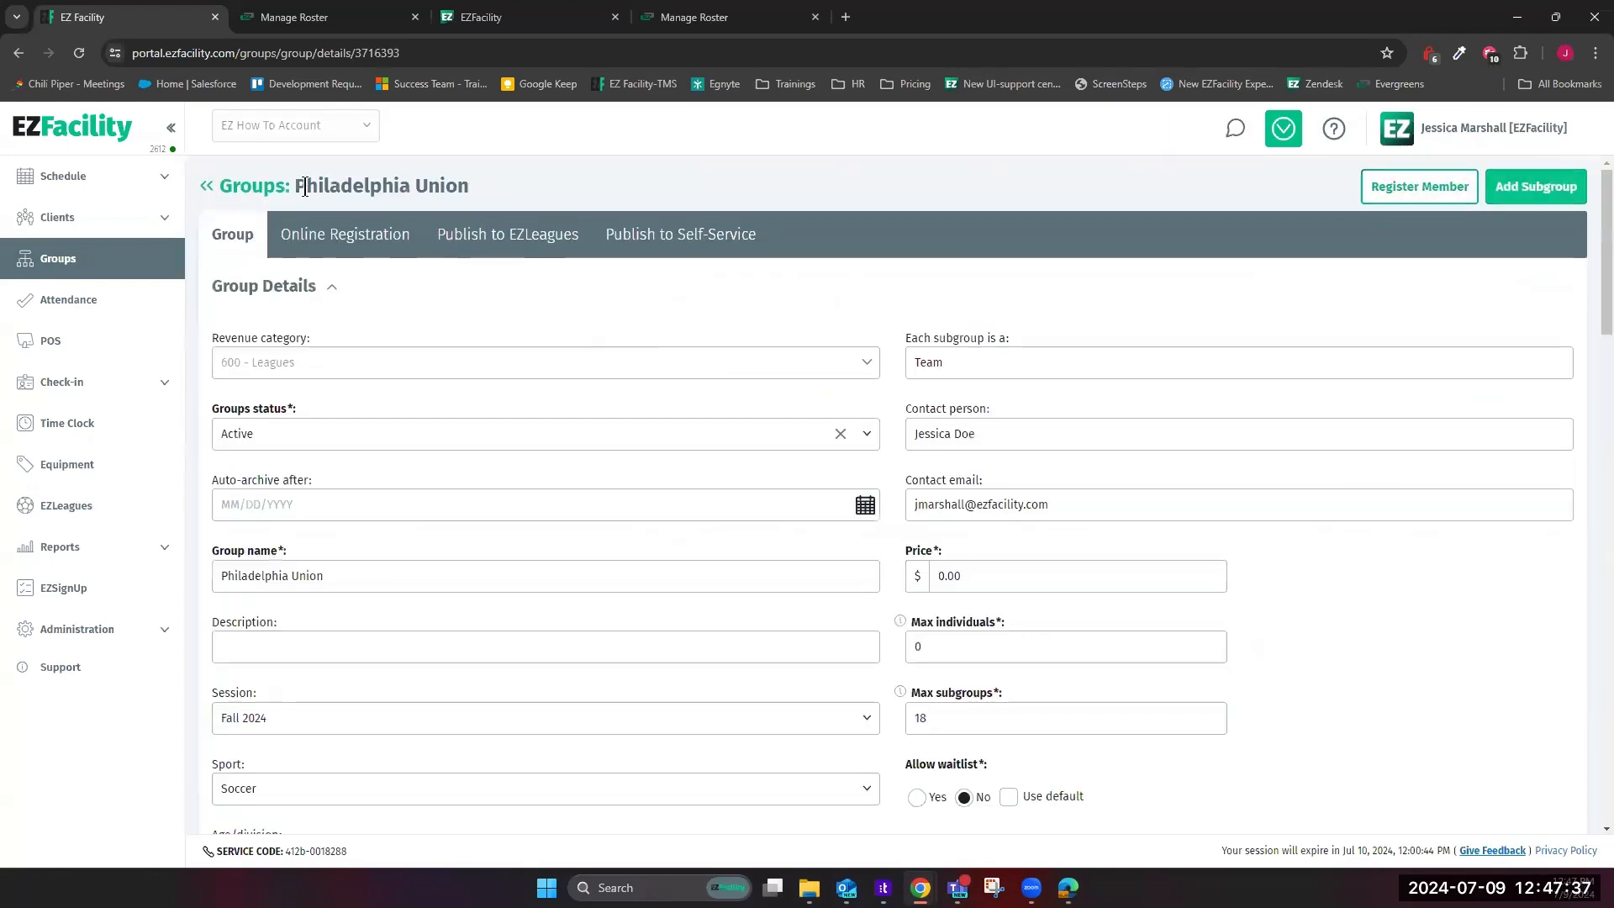
Move the first listed member of Philadelphia Union to the Alpha team under MLS Regular Season
{"action": "left_click_drag", "start_coordinate": [305, 186], "coordinate": [531, 205]}
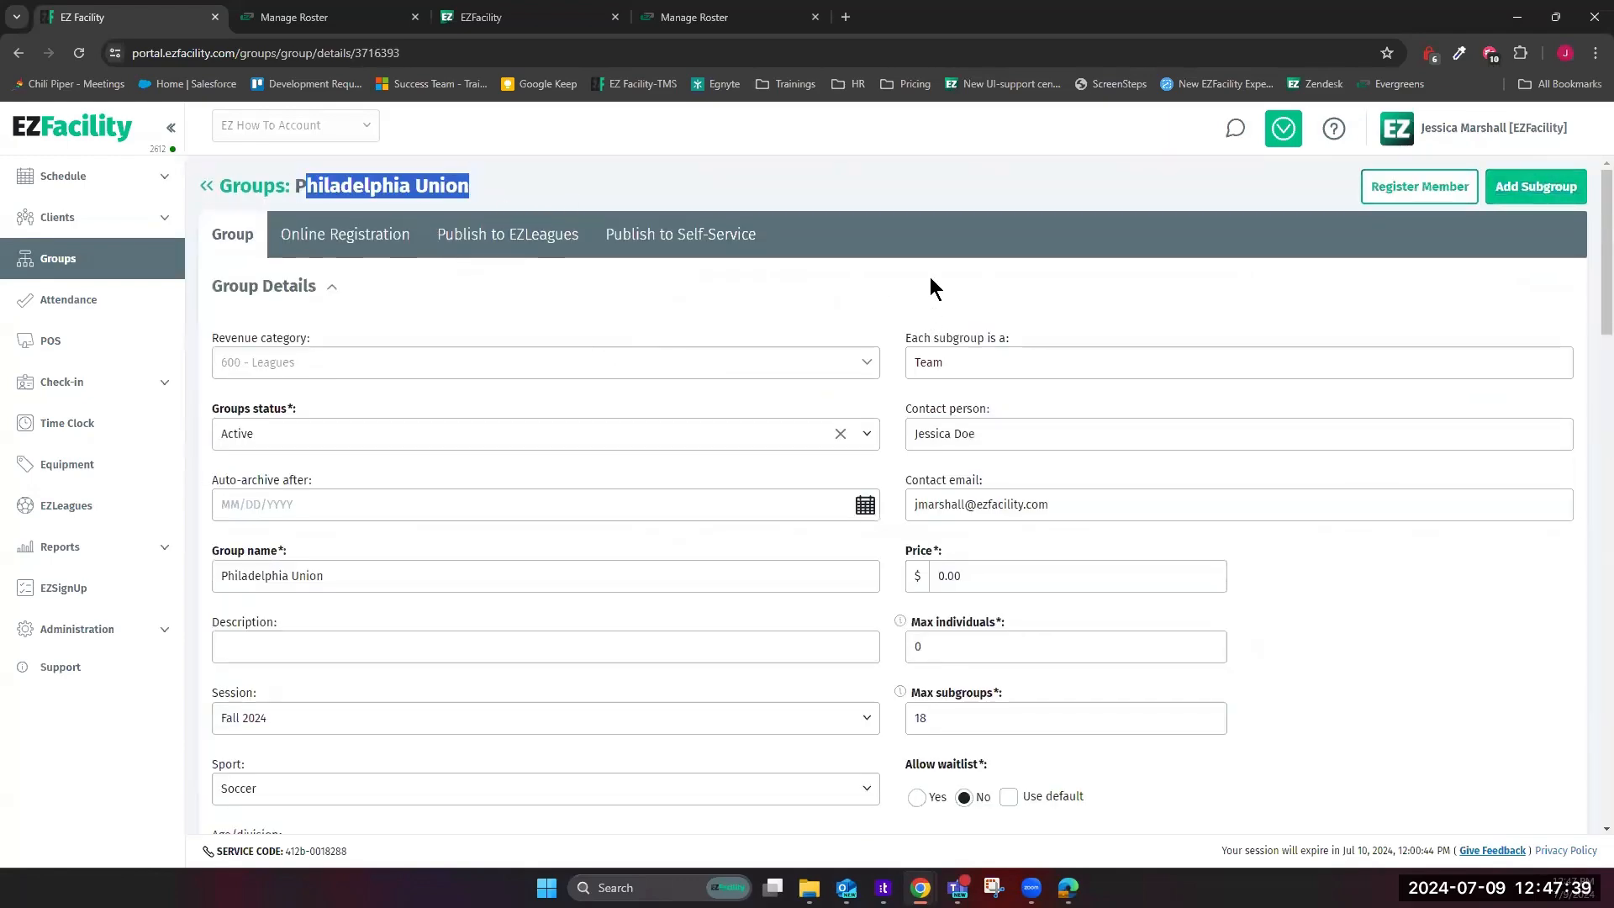
{"action": "scroll", "coordinate": [933, 277], "scroll_direction": "down", "scroll_amount": 10}
{"action": "scroll", "coordinate": [936, 319], "scroll_direction": "down", "scroll_amount": 2}
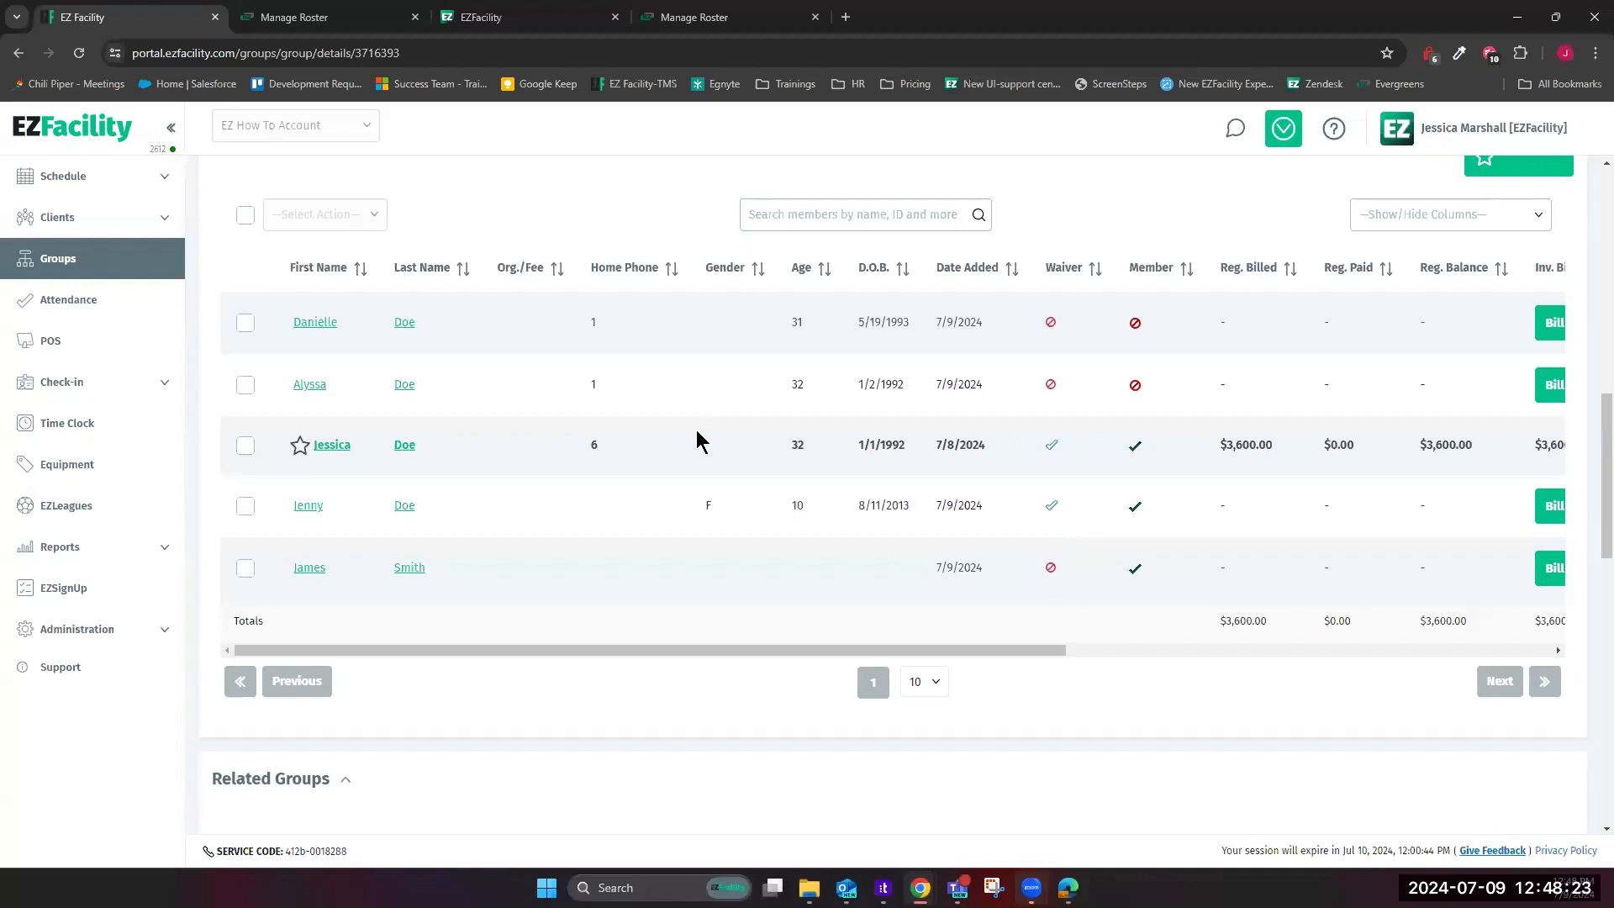
{"action": "left_click", "coordinate": [244, 325]}
{"action": "left_click", "coordinate": [351, 222]}
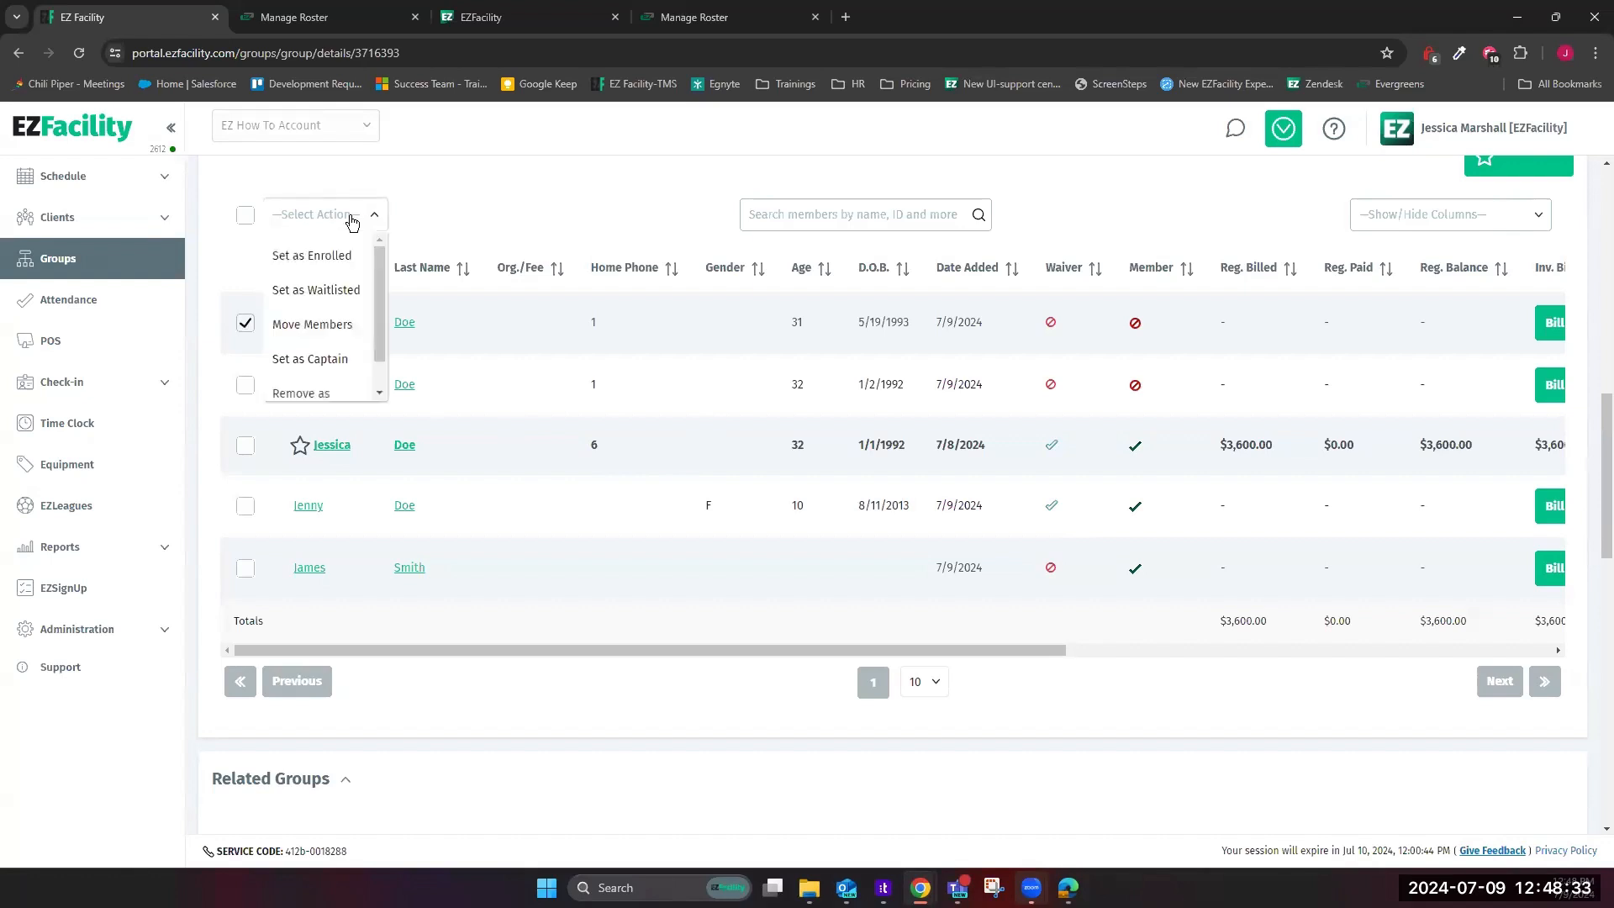
{"action": "left_click", "coordinate": [304, 331]}
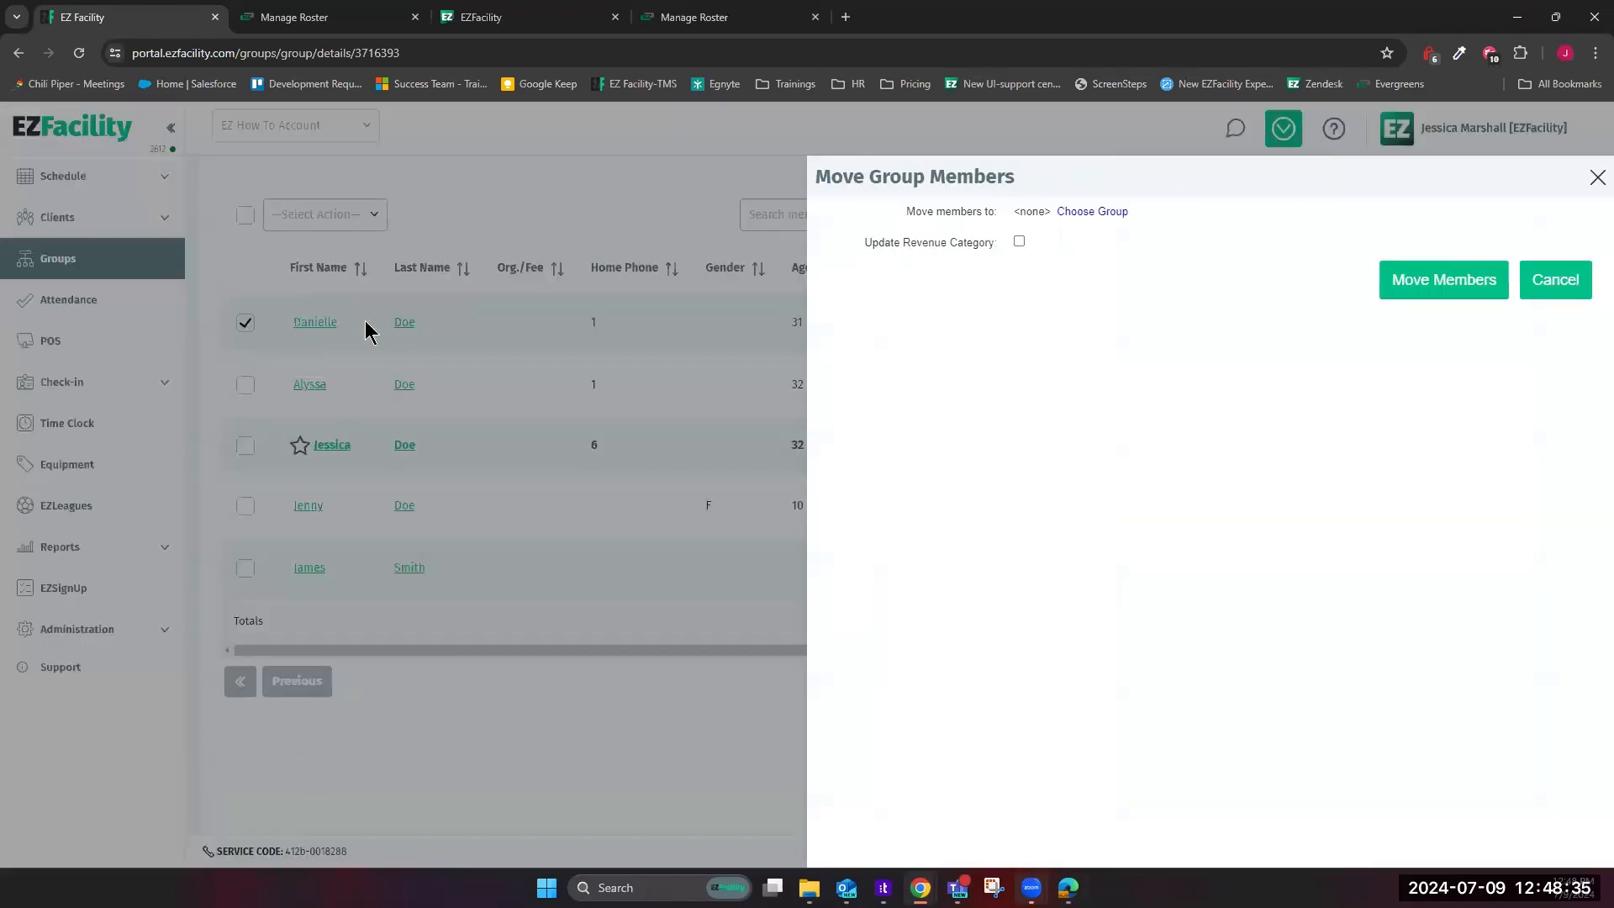
{"action": "left_click", "coordinate": [1111, 215]}
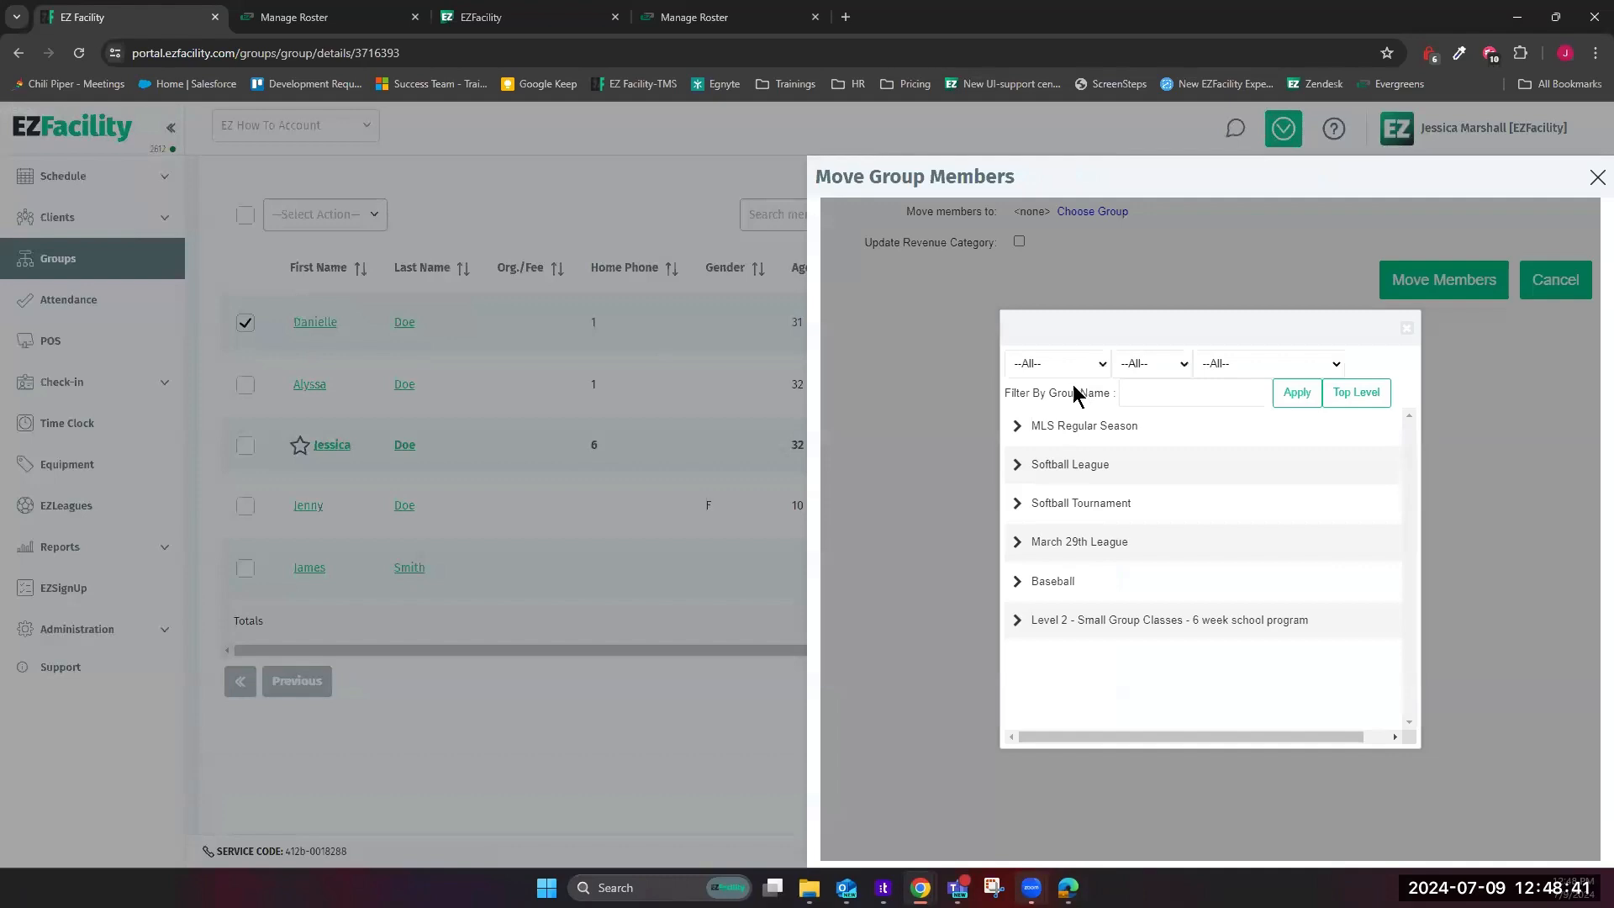
{"action": "left_click", "coordinate": [1020, 437]}
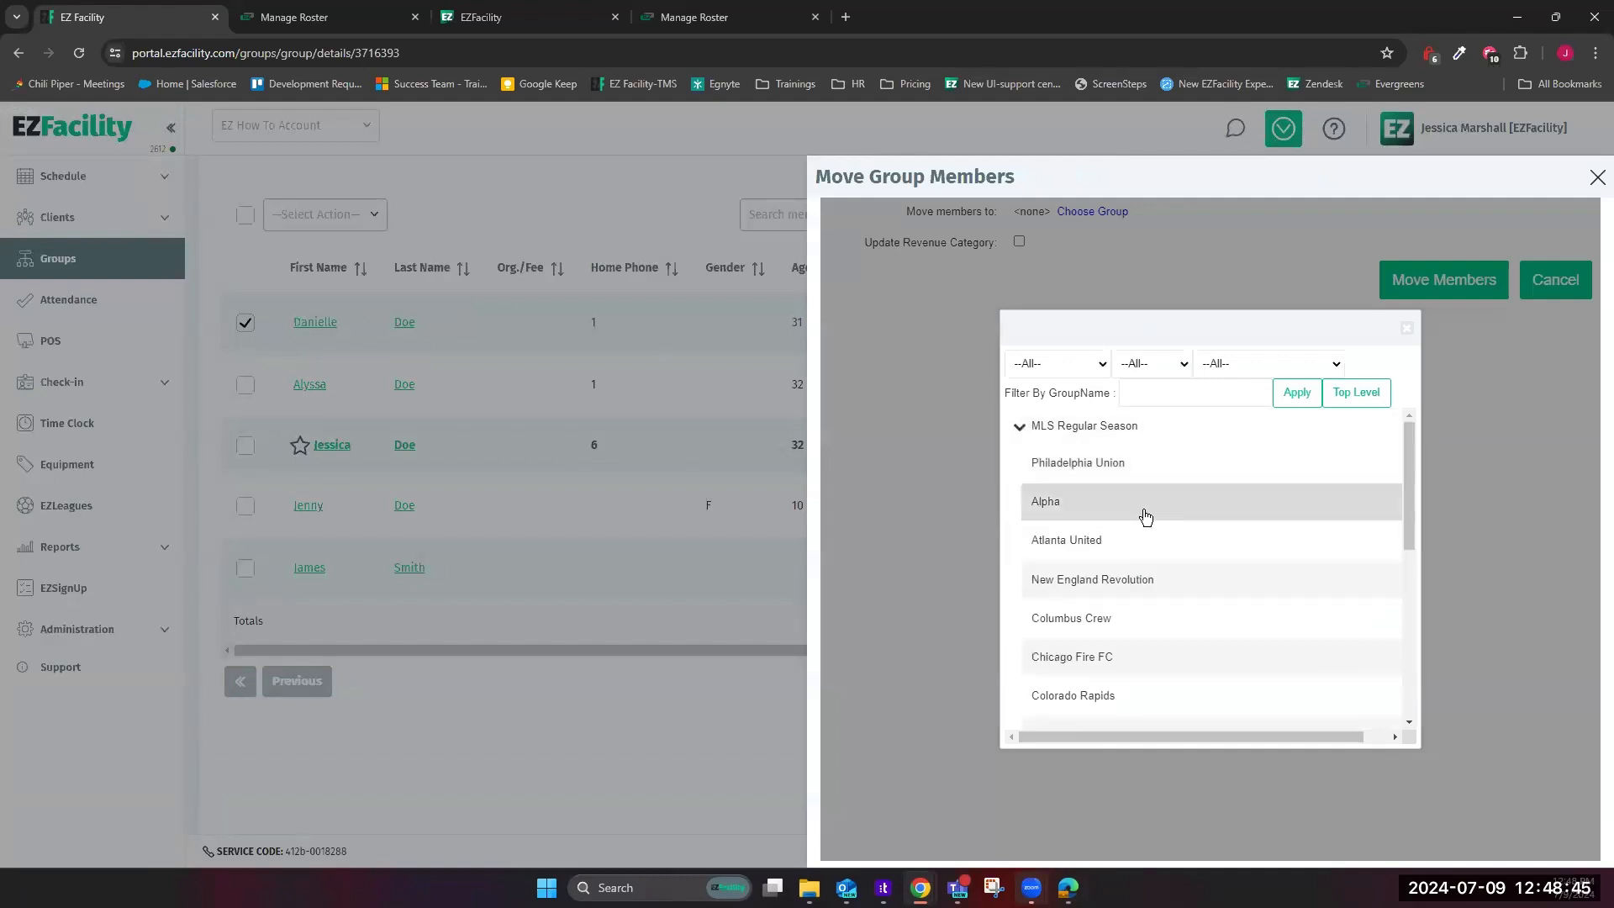
{"action": "left_click", "coordinate": [1143, 514]}
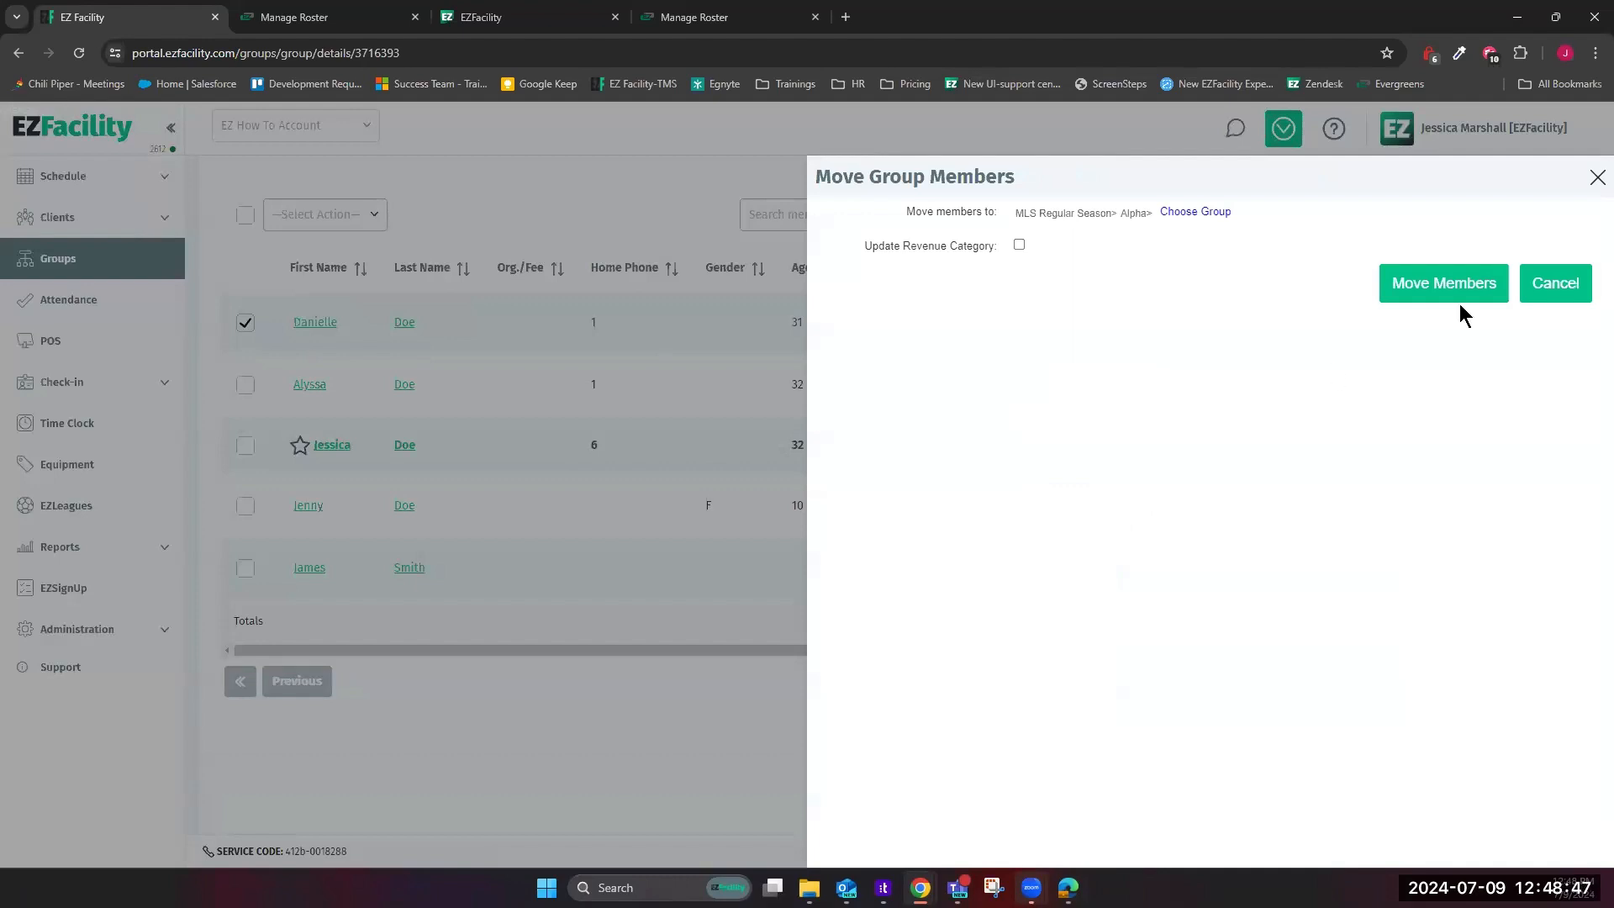
{"action": "left_click", "coordinate": [1441, 285]}
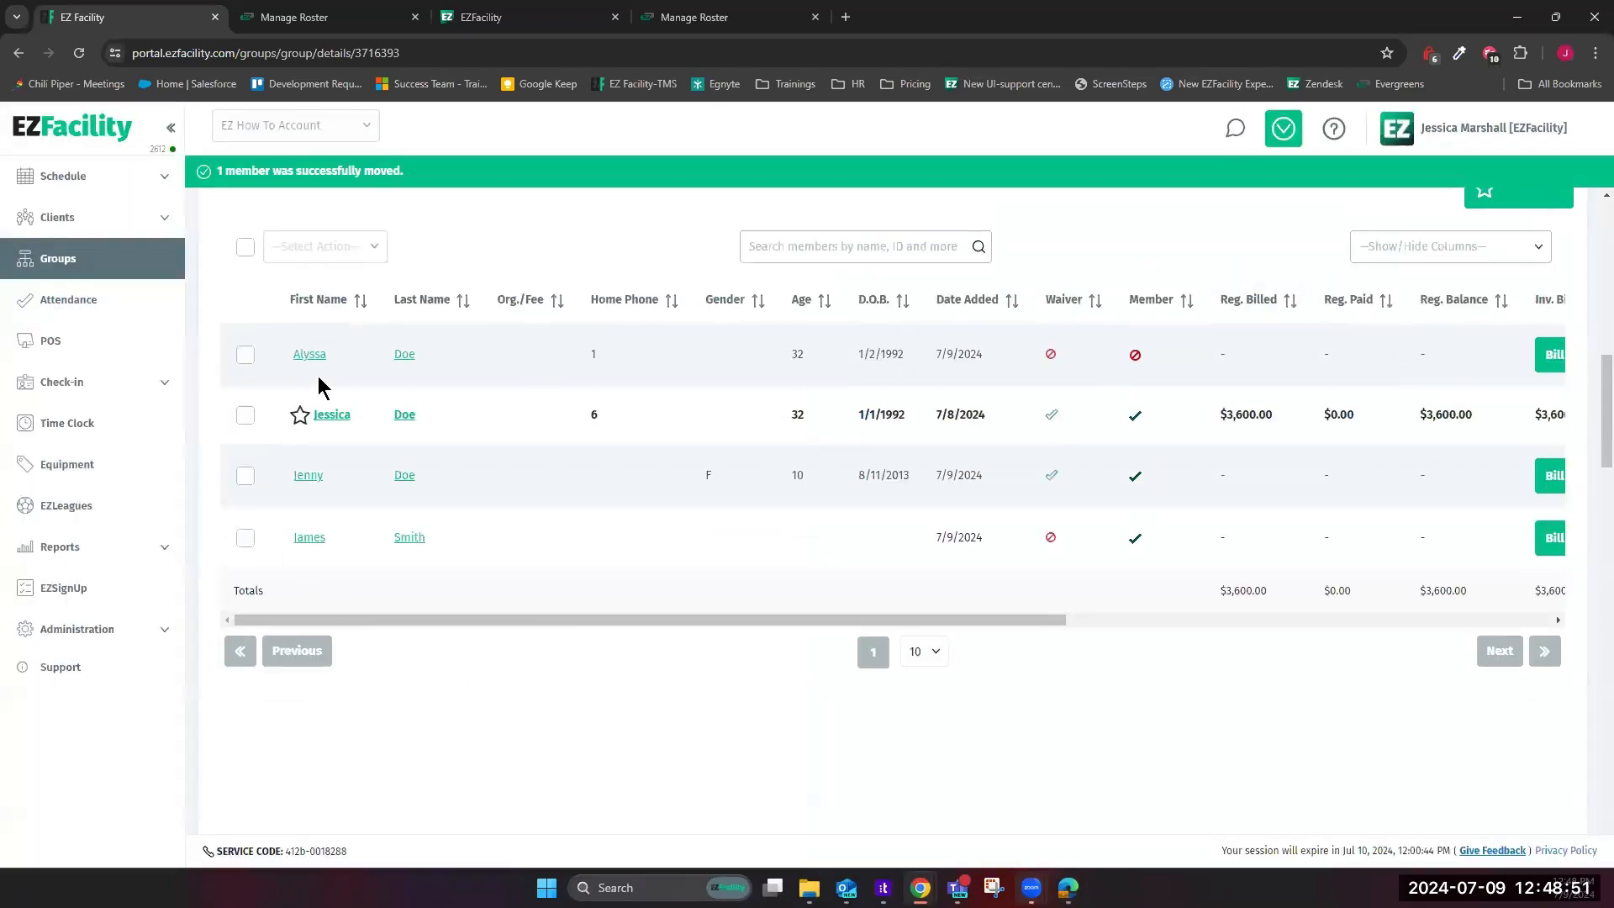
Open the Alpha team's details from the related groups and examine its members' registration, invoice and payment columns
{"action": "scroll", "coordinate": [682, 451], "scroll_direction": "down", "scroll_amount": 12}
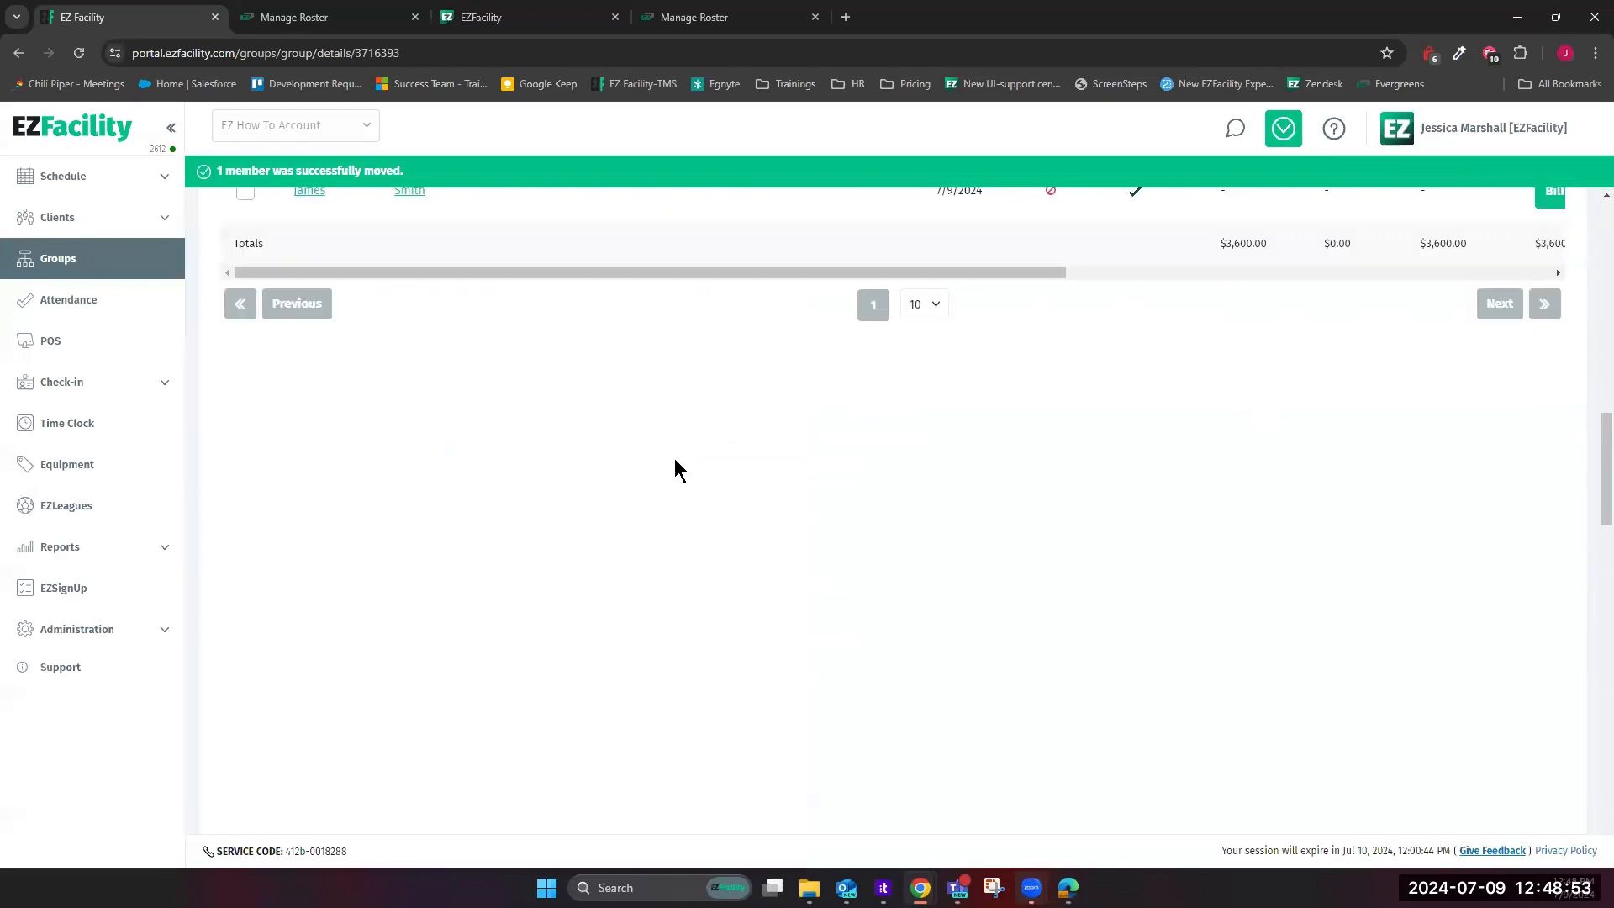
{"action": "left_click", "coordinate": [1490, 386]}
{"action": "scroll", "coordinate": [1031, 513], "scroll_direction": "down", "scroll_amount": 9}
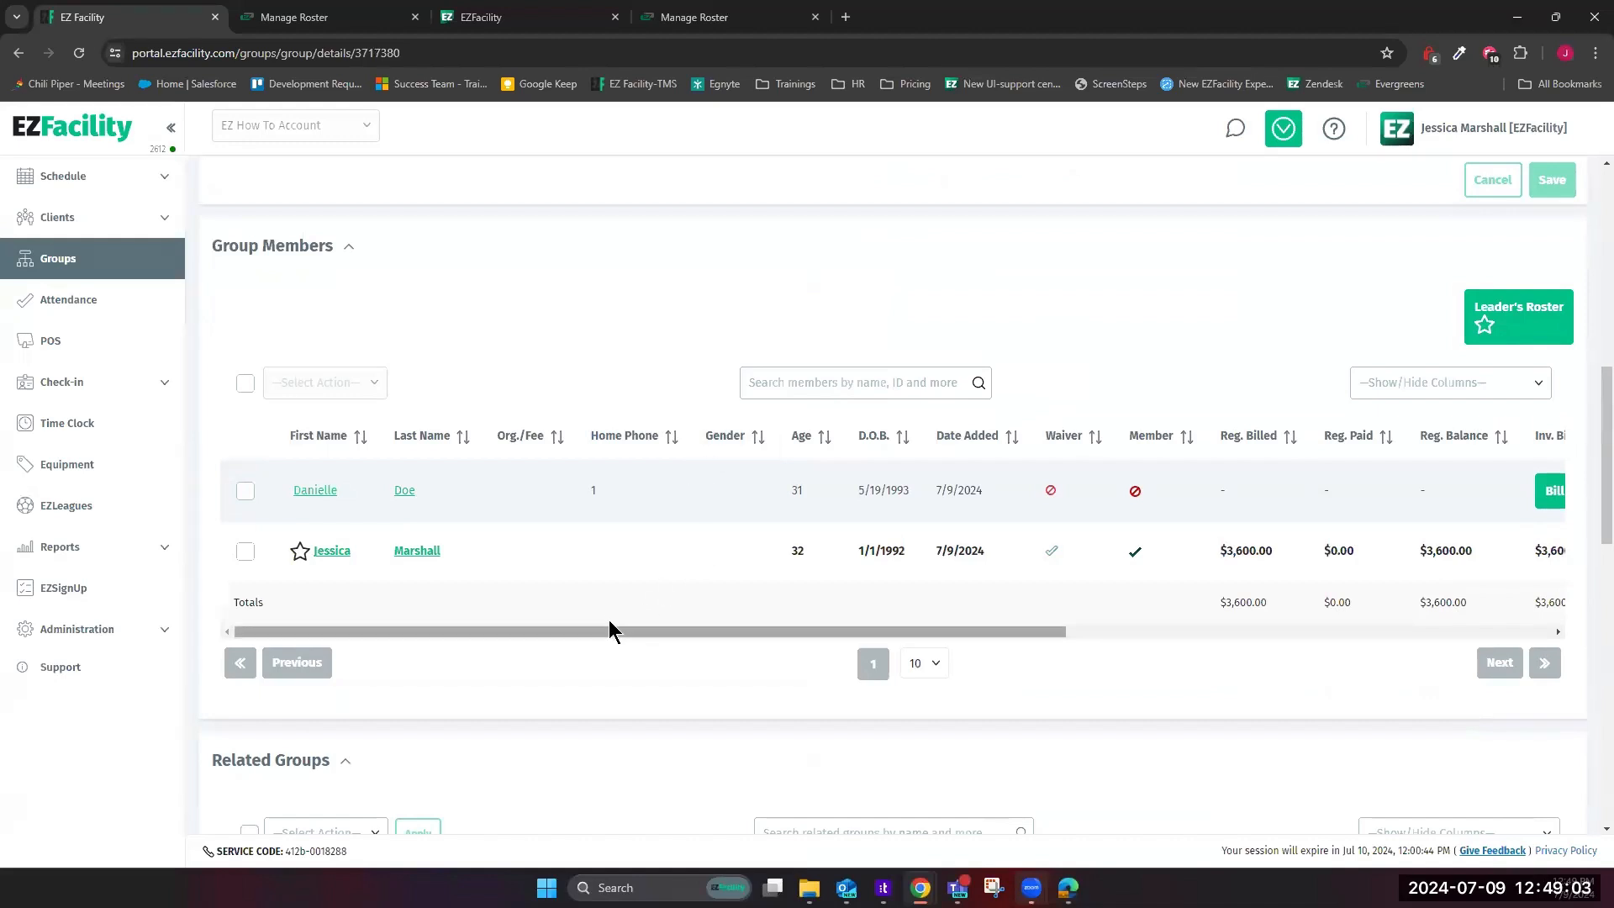
{"action": "left_click_drag", "start_coordinate": [592, 630], "coordinate": [1460, 629]}
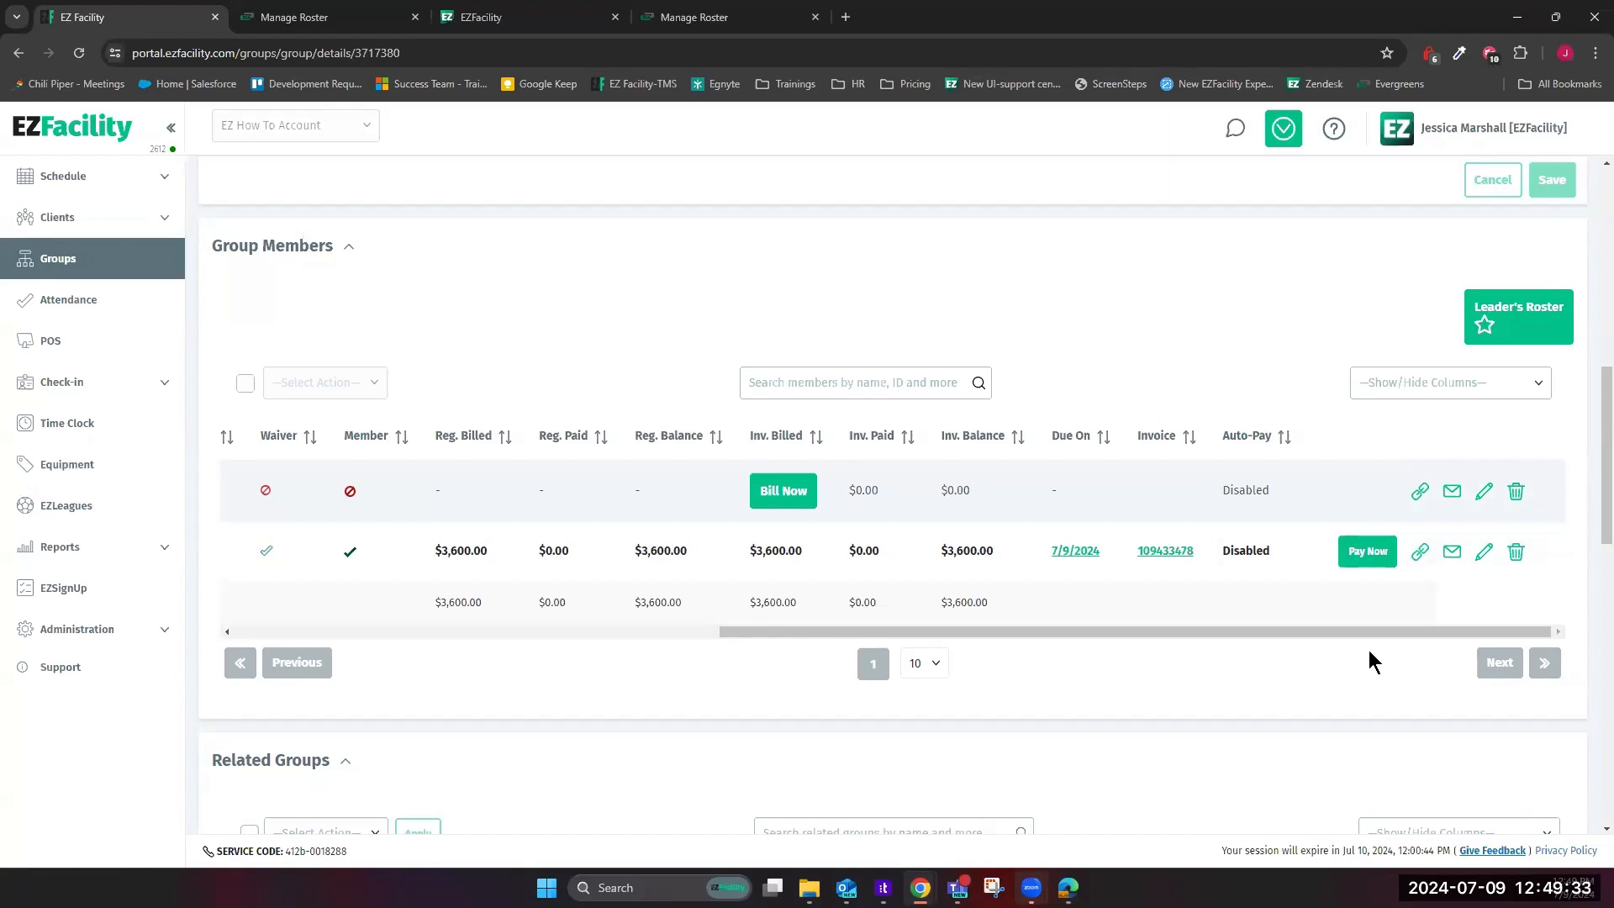
Copy the Alpha group as Beta, leaving out the group members and subgroup members
{"action": "scroll", "coordinate": [1209, 600], "scroll_direction": "up", "scroll_amount": 10}
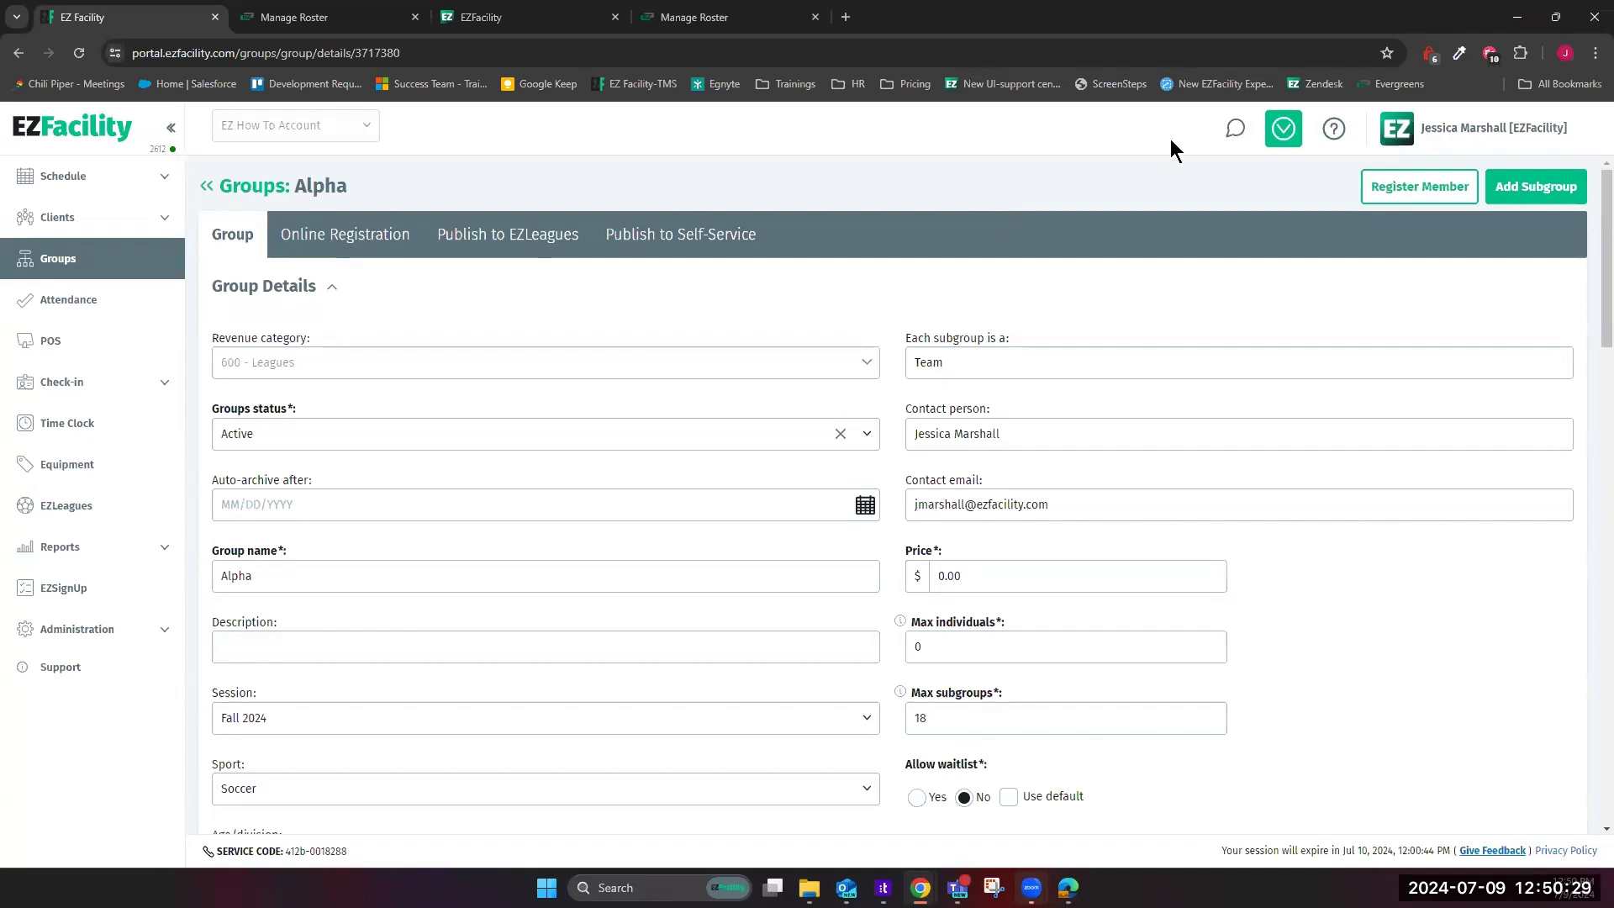
{"action": "left_click", "coordinate": [1283, 134]}
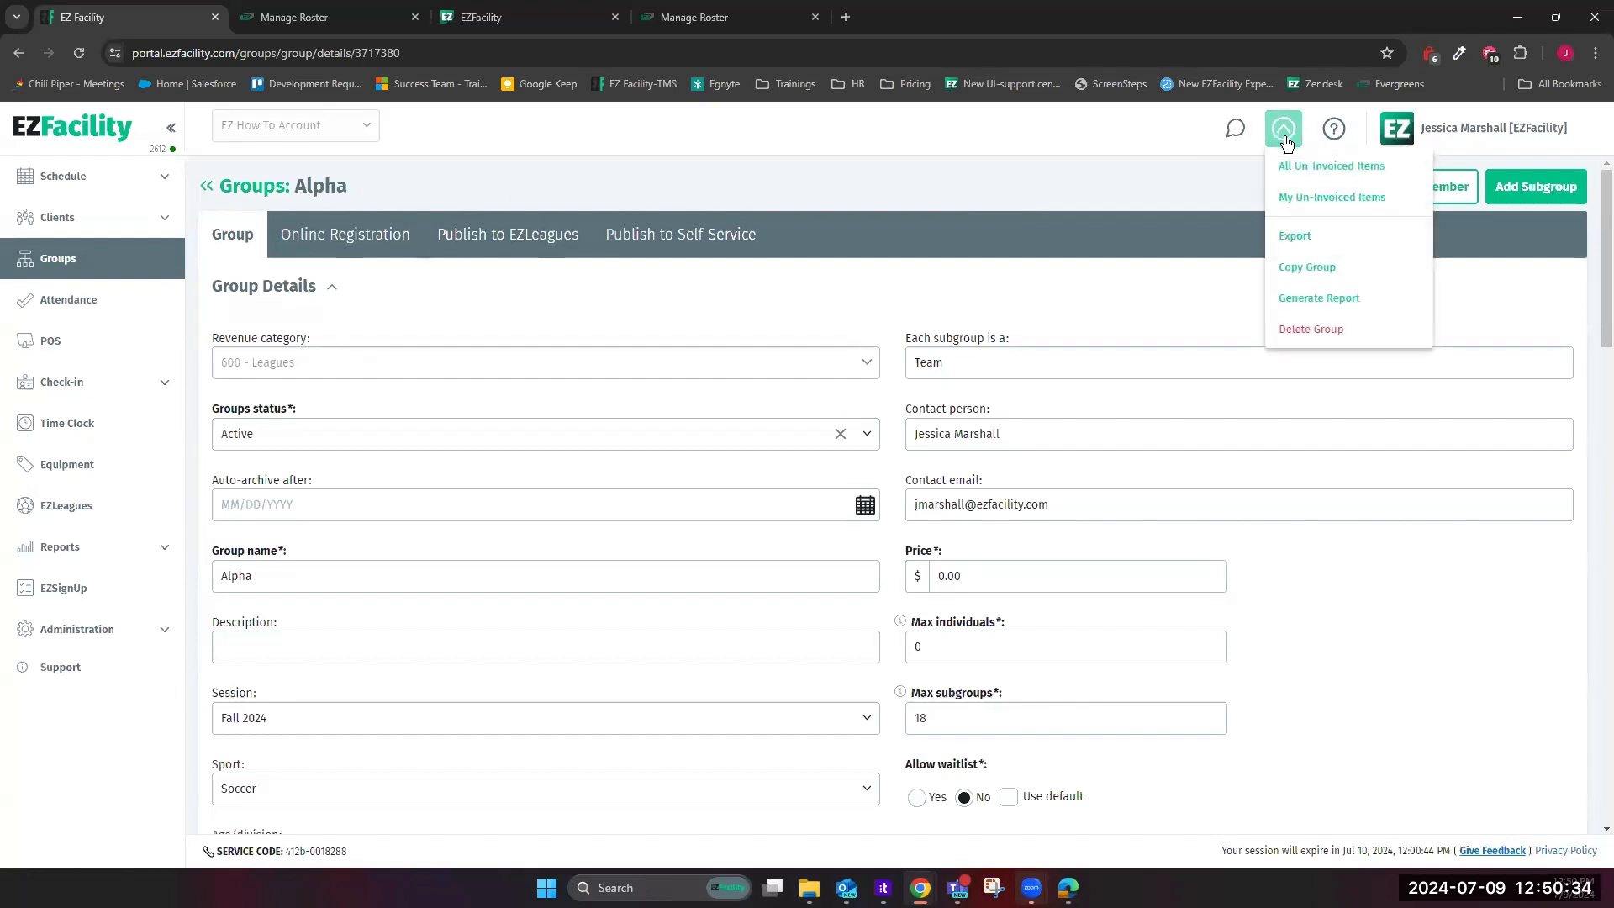
{"action": "left_click", "coordinate": [1298, 267]}
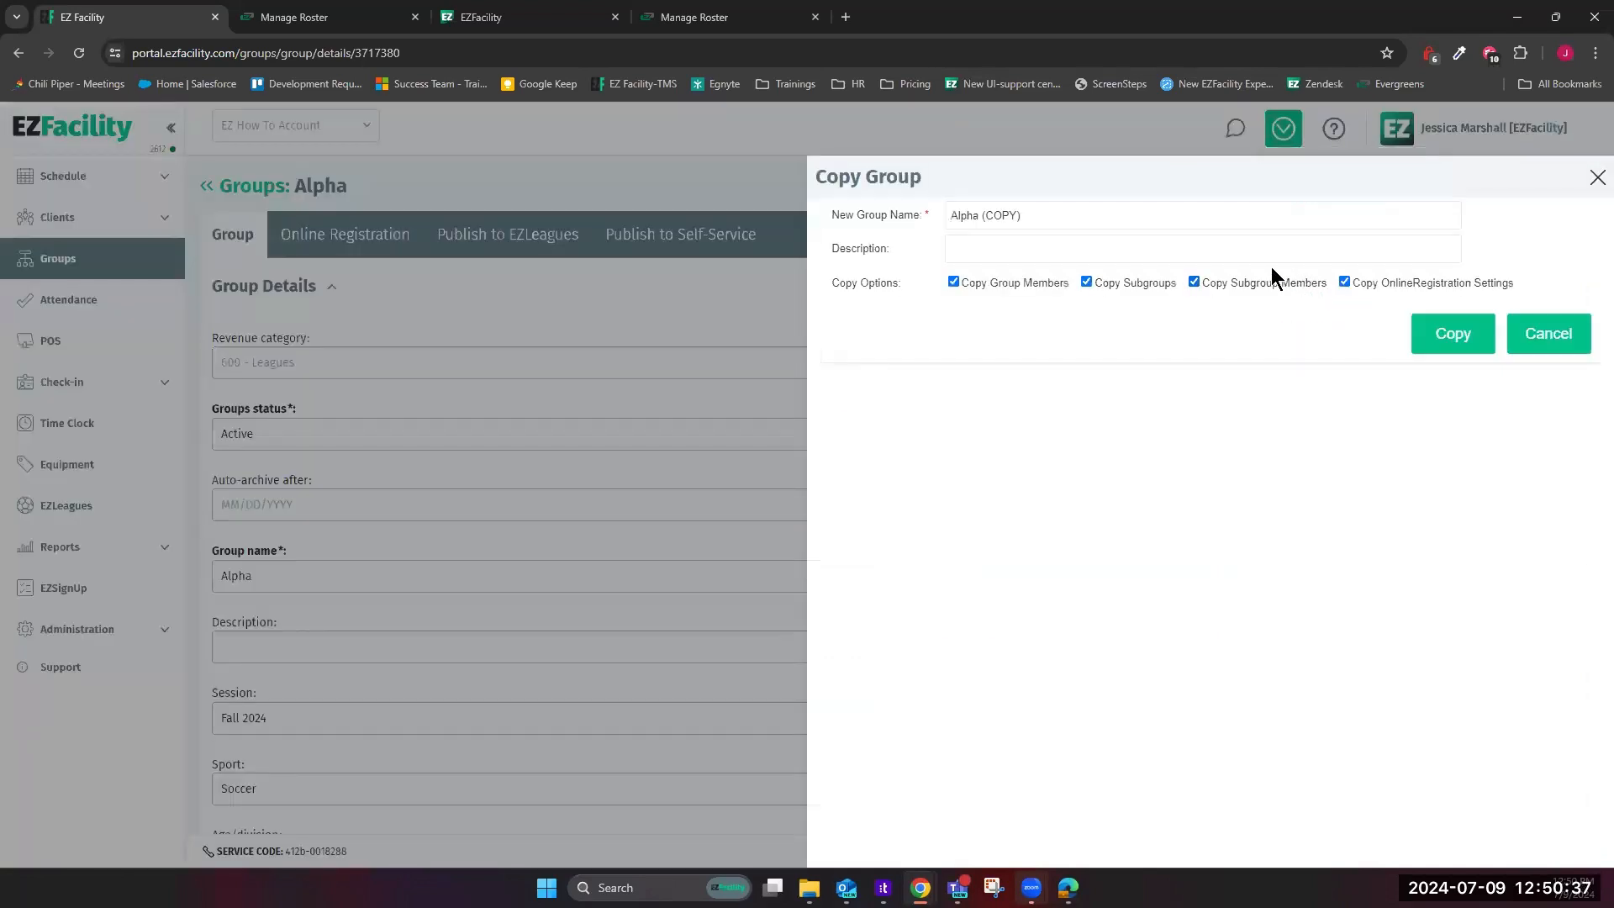
{"action": "left_click", "coordinate": [1009, 216]}
{"action": "left_click_drag", "start_coordinate": [1062, 213], "coordinate": [933, 220]}
{"action": "type", "text": "Beta"}
{"action": "left_click", "coordinate": [980, 288]}
{"action": "left_click", "coordinate": [1257, 287]}
{"action": "left_click", "coordinate": [1433, 331]}
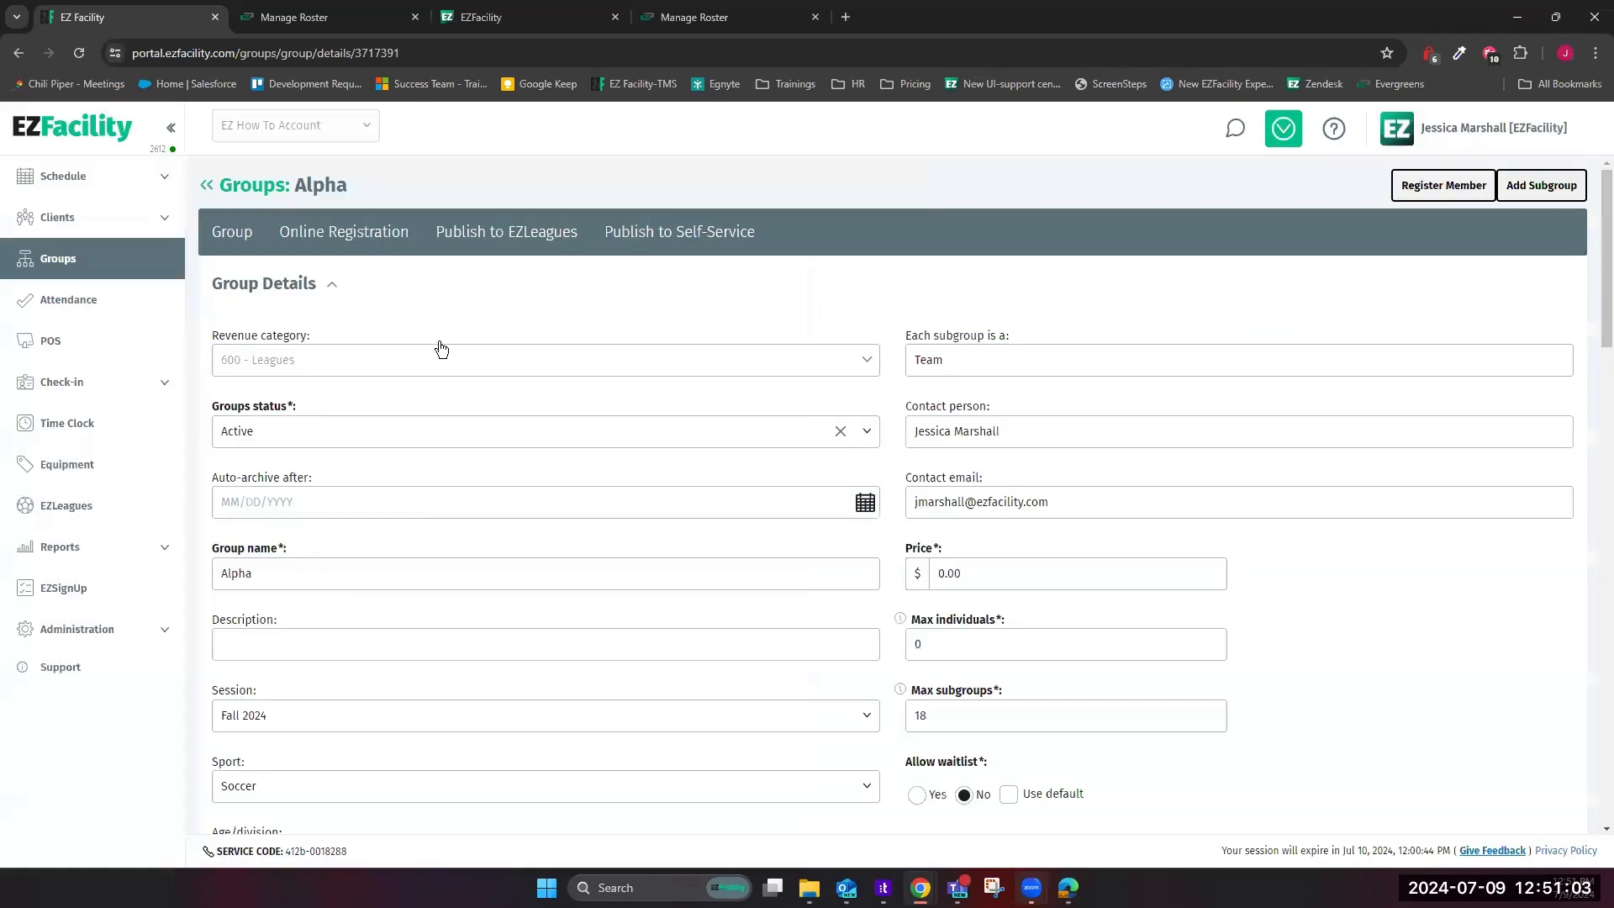
Reload the group page and look for the Beta team among the related groups of MLS Regular Season
{"action": "scroll", "coordinate": [316, 304], "scroll_direction": "down", "scroll_amount": 1}
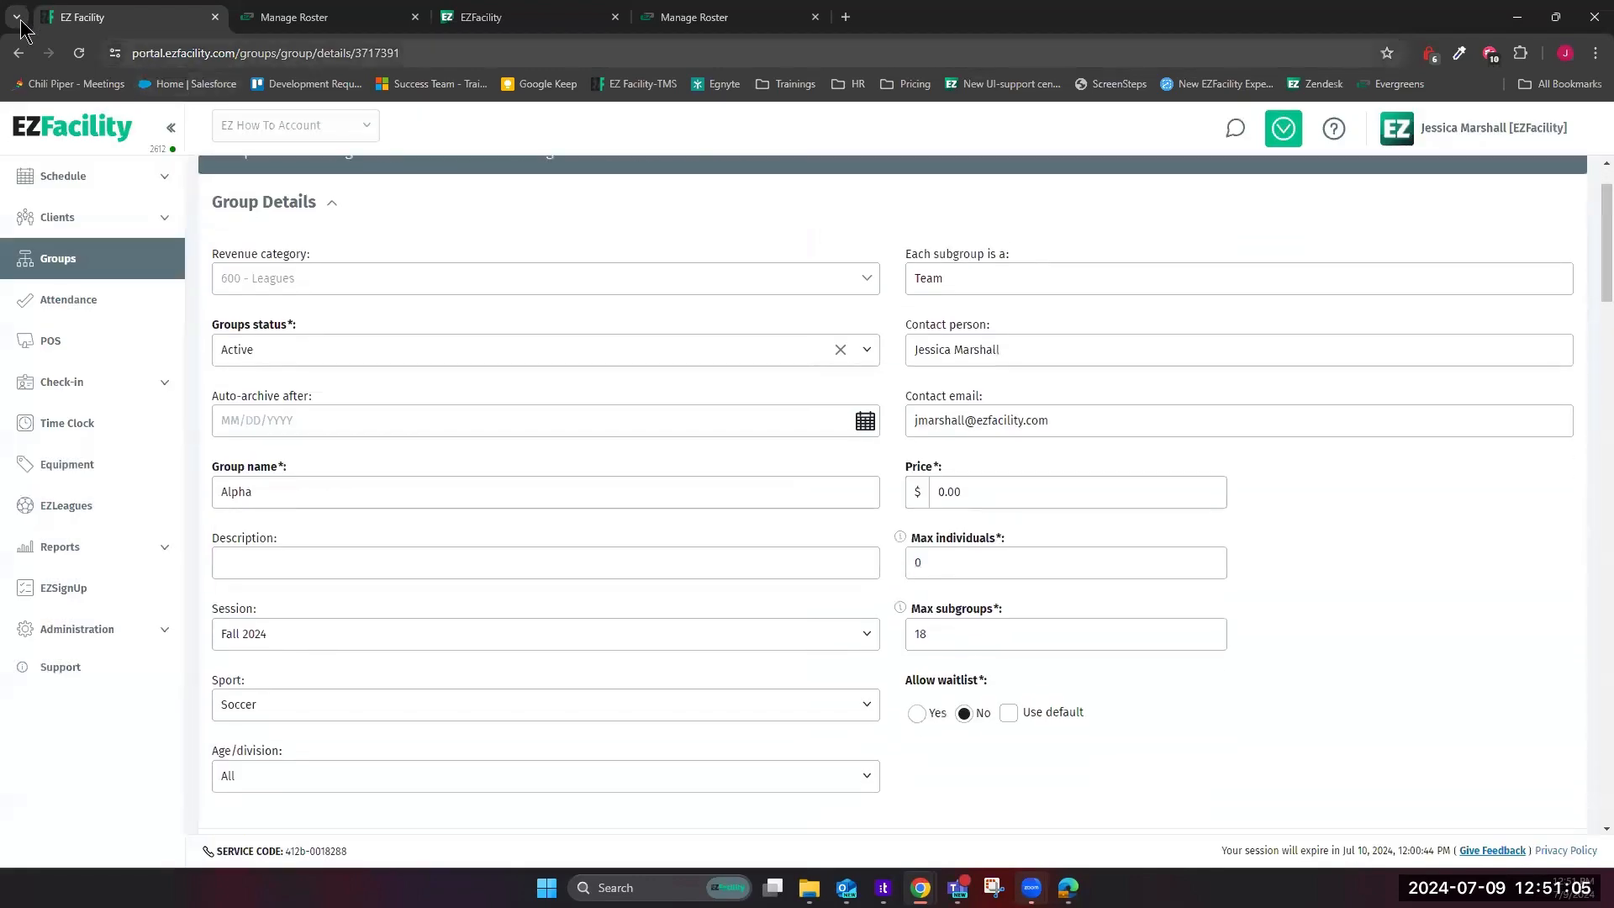
{"action": "left_click", "coordinate": [79, 52]}
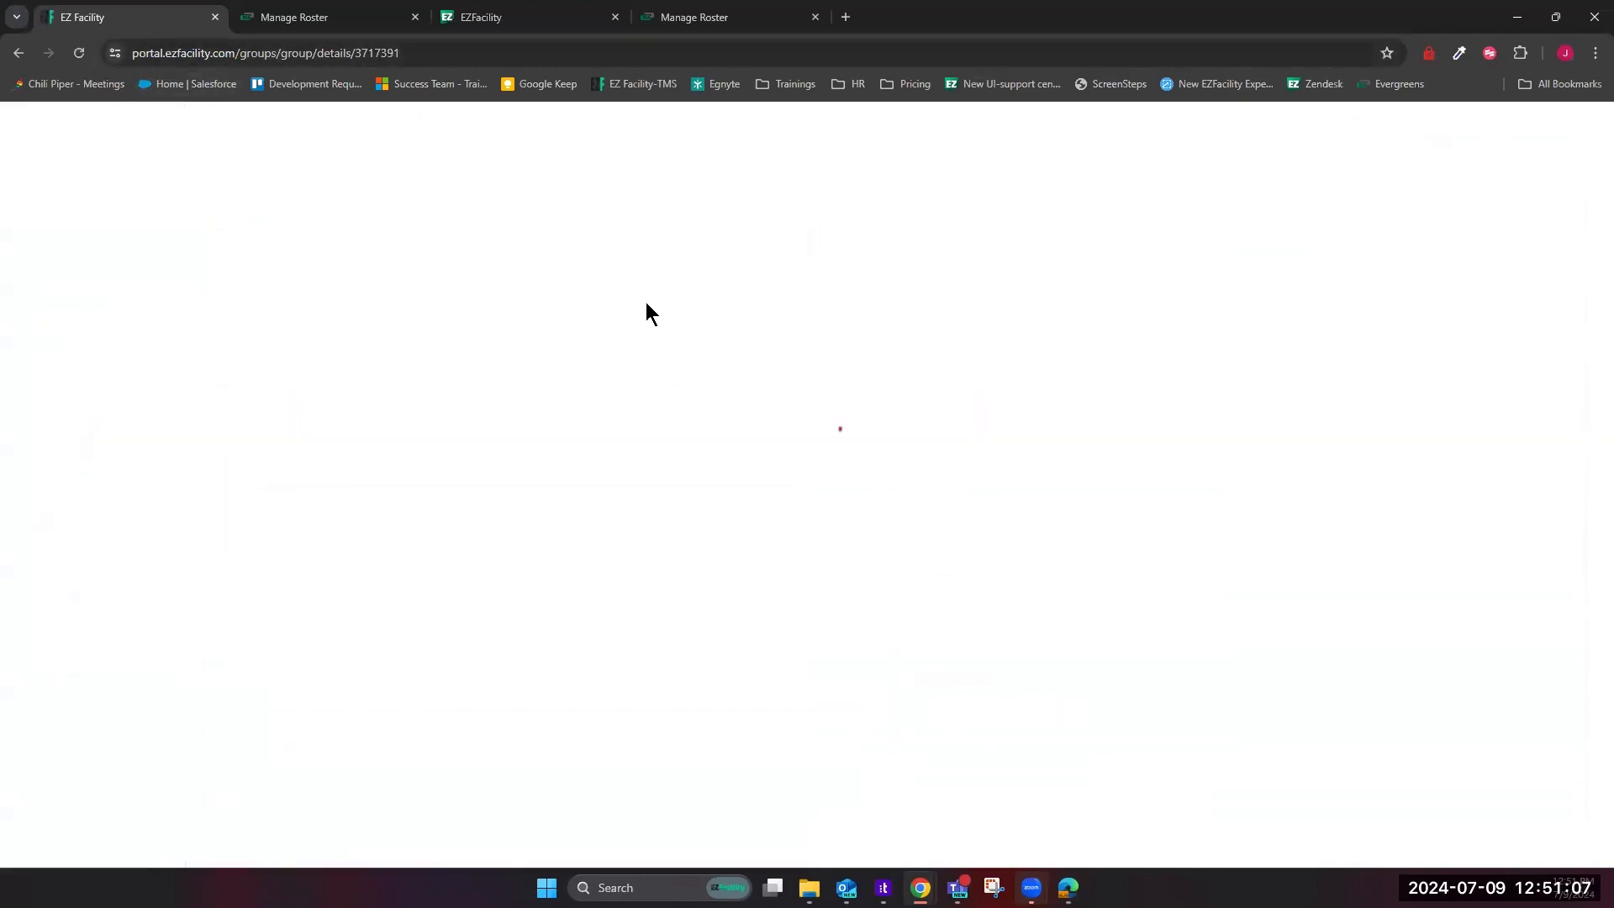
{"action": "scroll", "coordinate": [656, 319], "scroll_direction": "down", "scroll_amount": 8}
{"action": "scroll", "coordinate": [657, 320], "scroll_direction": "down", "scroll_amount": 7}
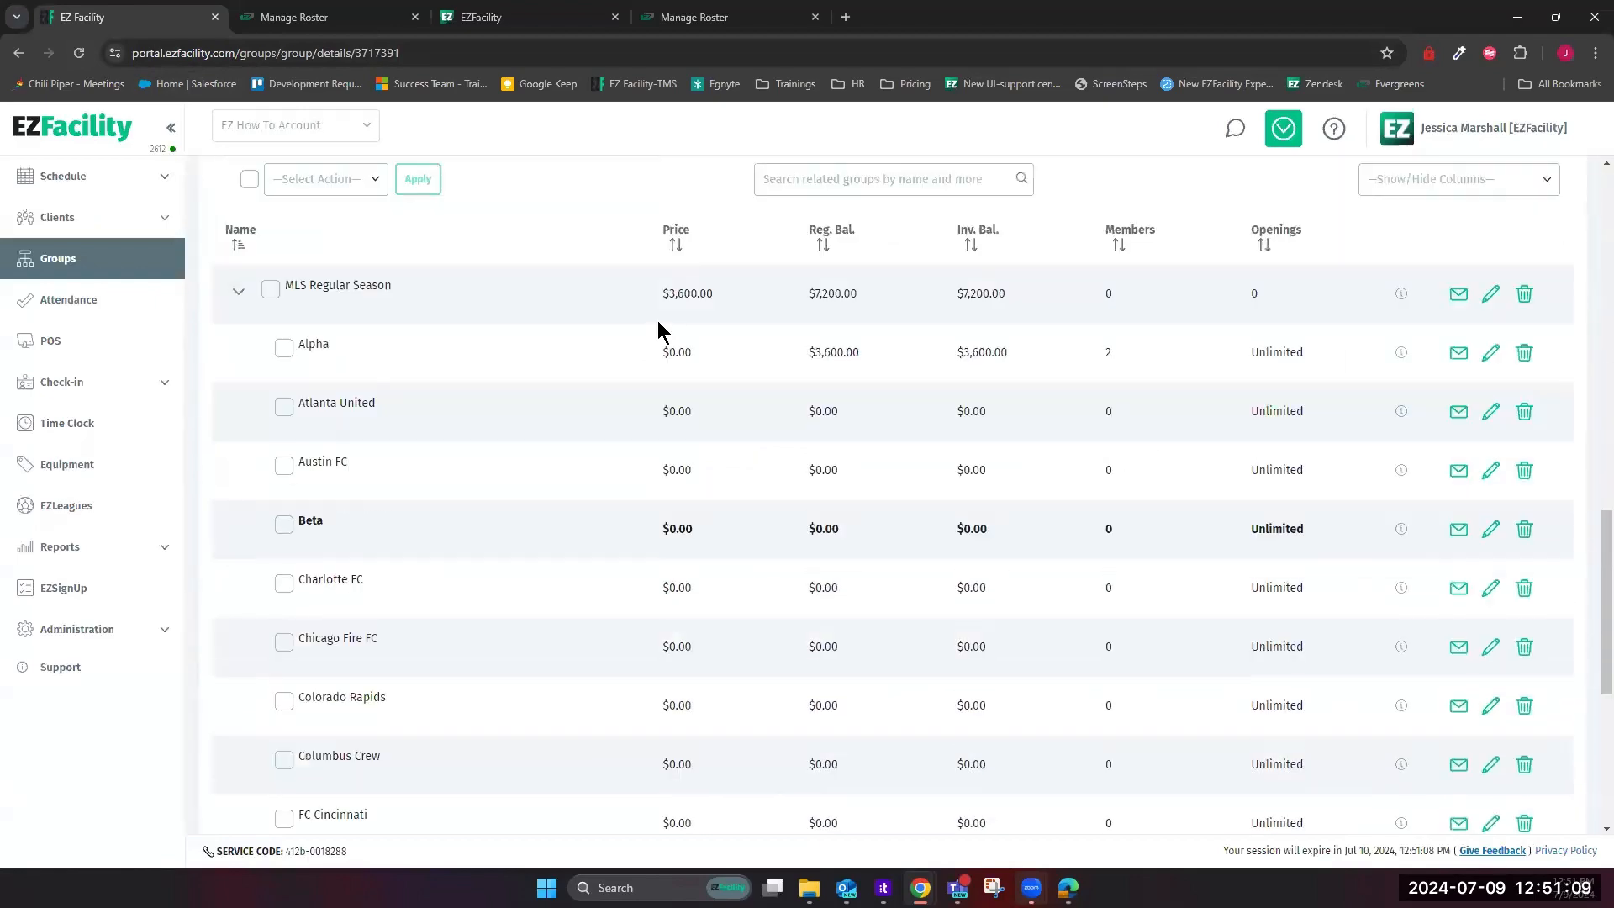
{"action": "scroll", "coordinate": [353, 459], "scroll_direction": "down", "scroll_amount": 1}
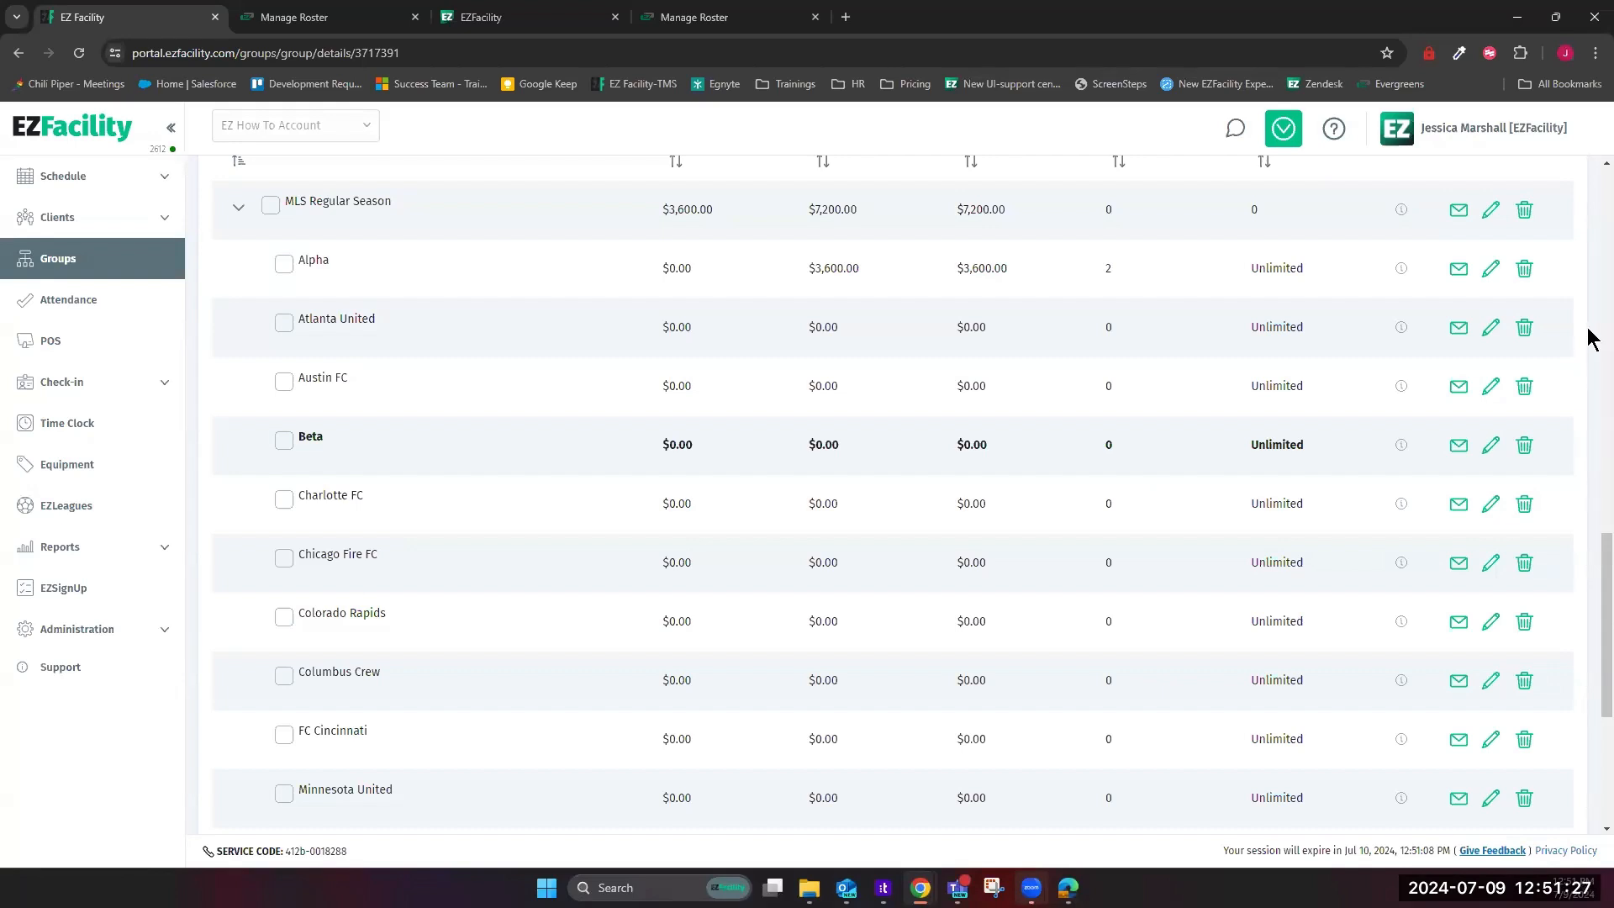
Open the MLS Regular Season group, generate its Group Members Report, and view the available sort orders
{"action": "left_click", "coordinate": [1491, 210]}
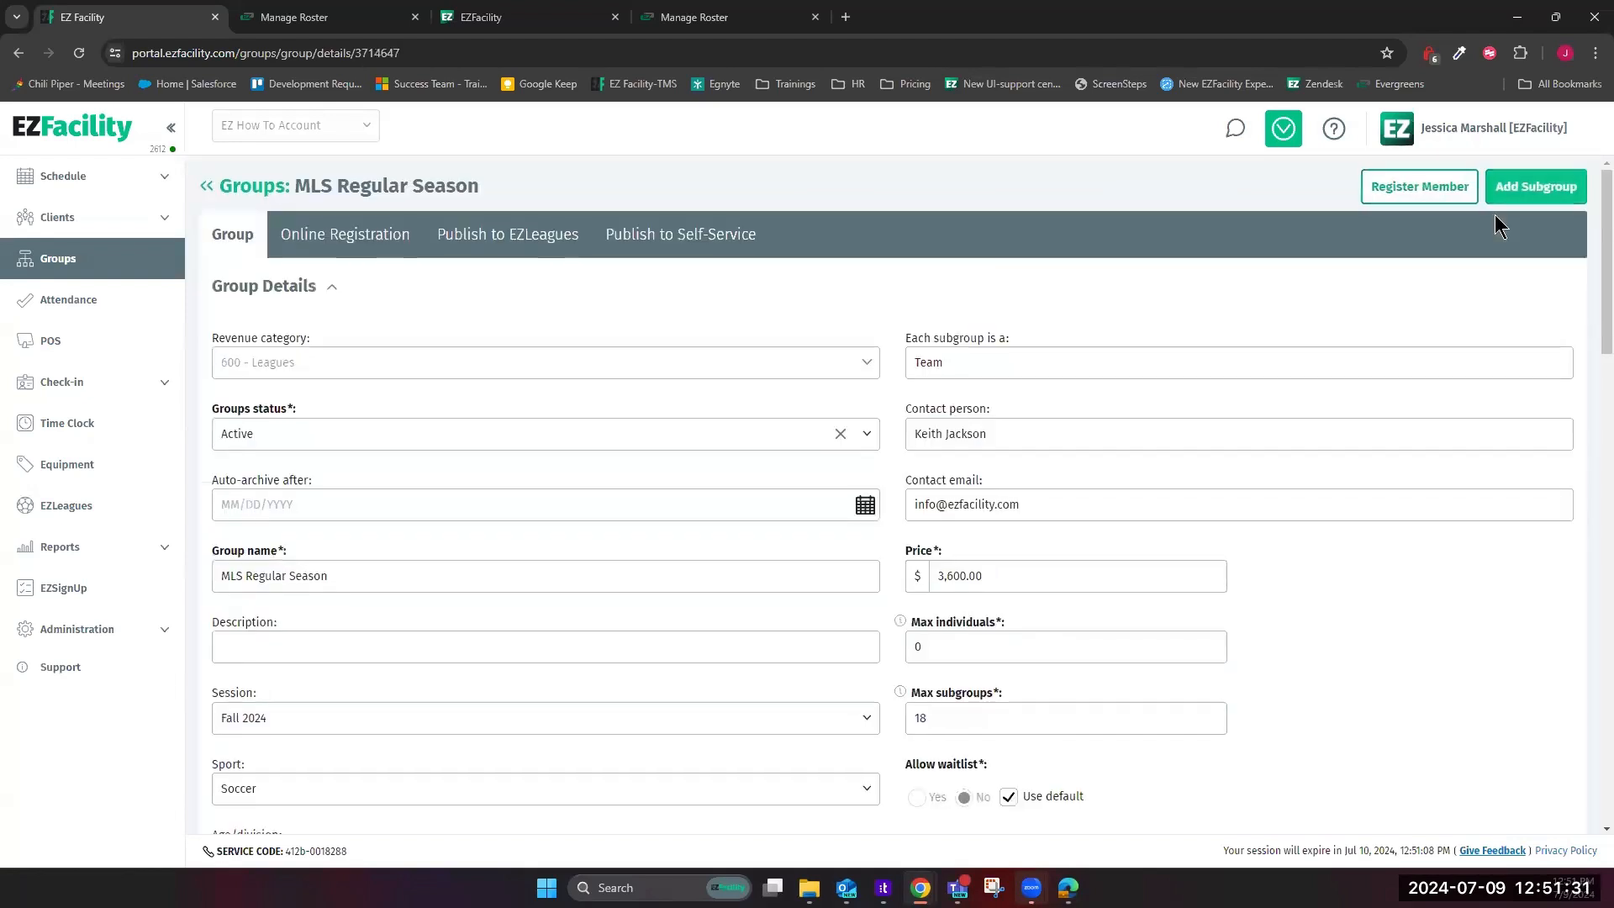
{"action": "left_click", "coordinate": [1283, 136]}
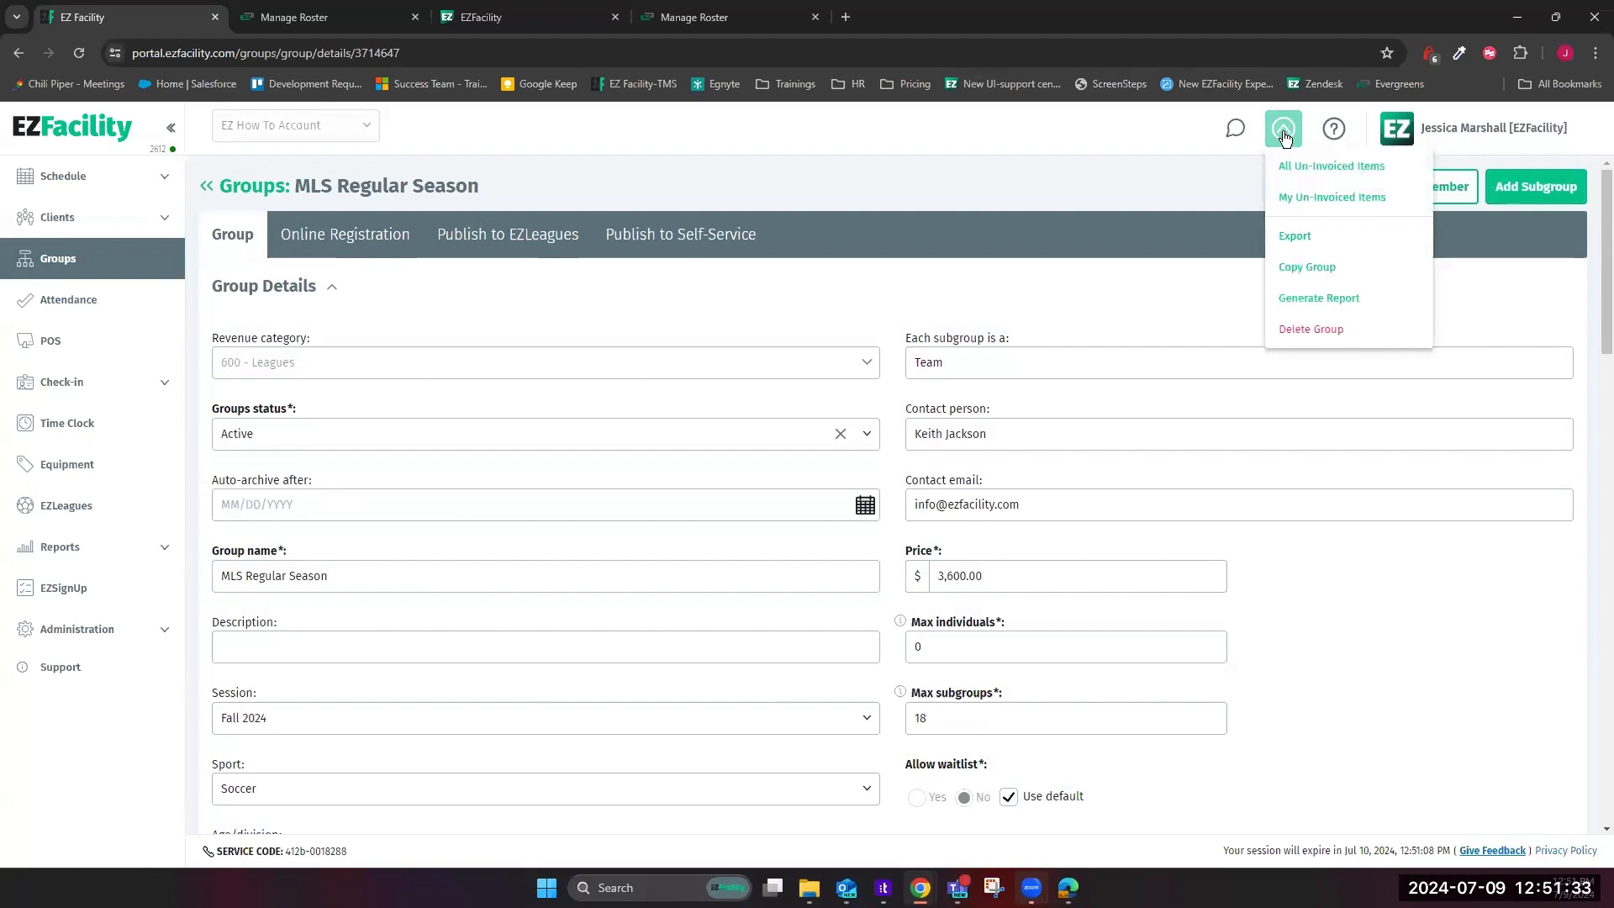
{"action": "left_click", "coordinate": [1353, 304]}
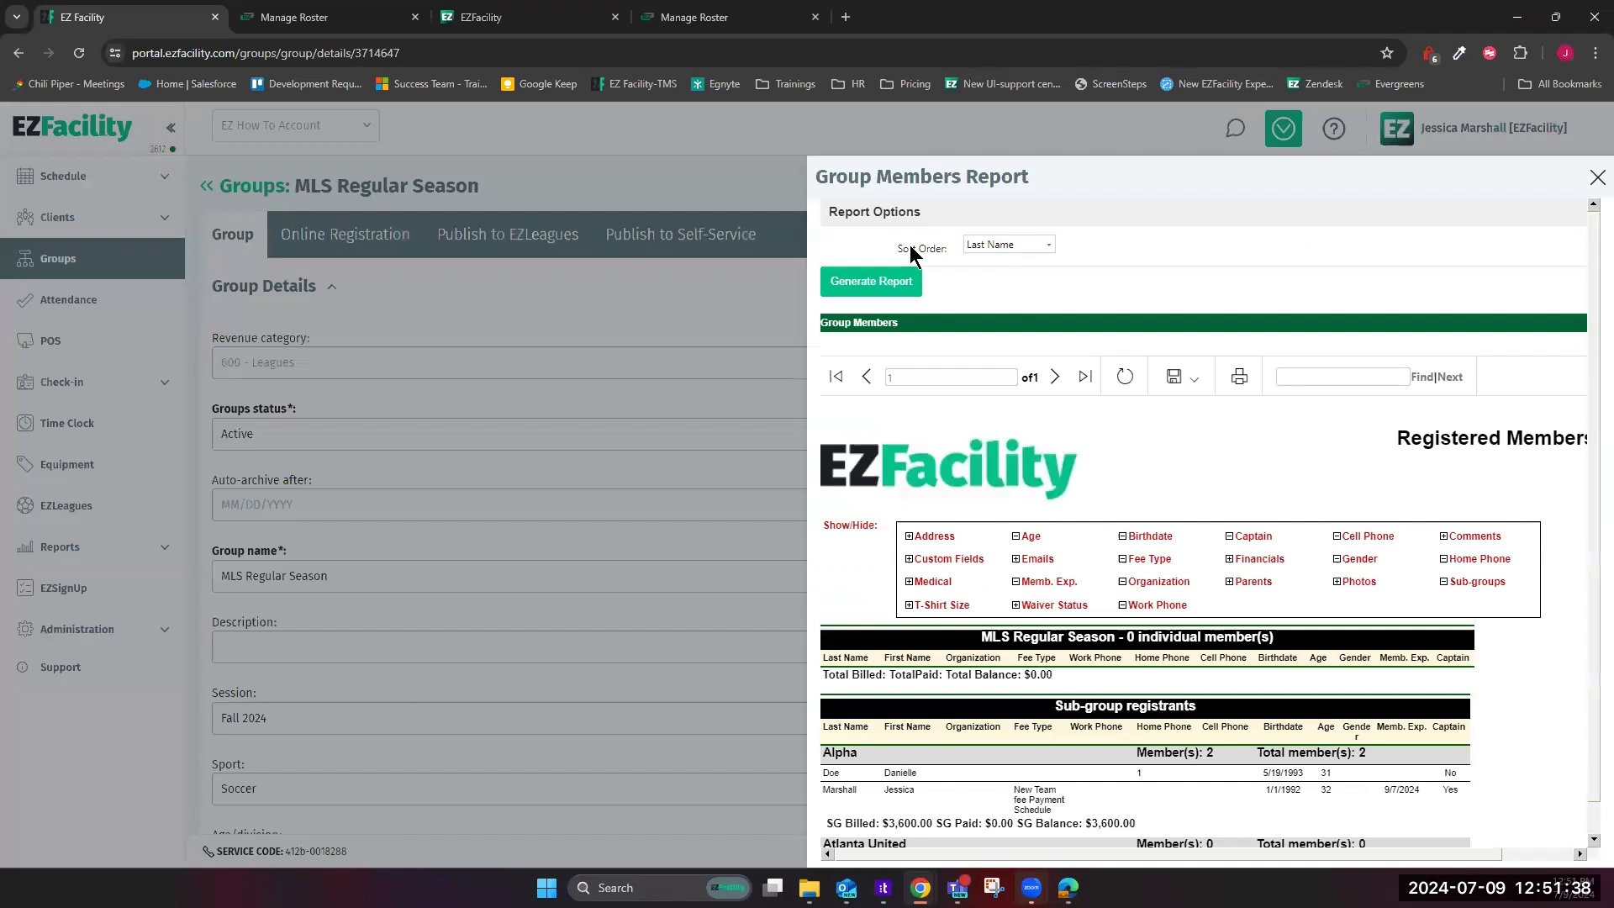
{"action": "left_click", "coordinate": [1026, 245]}
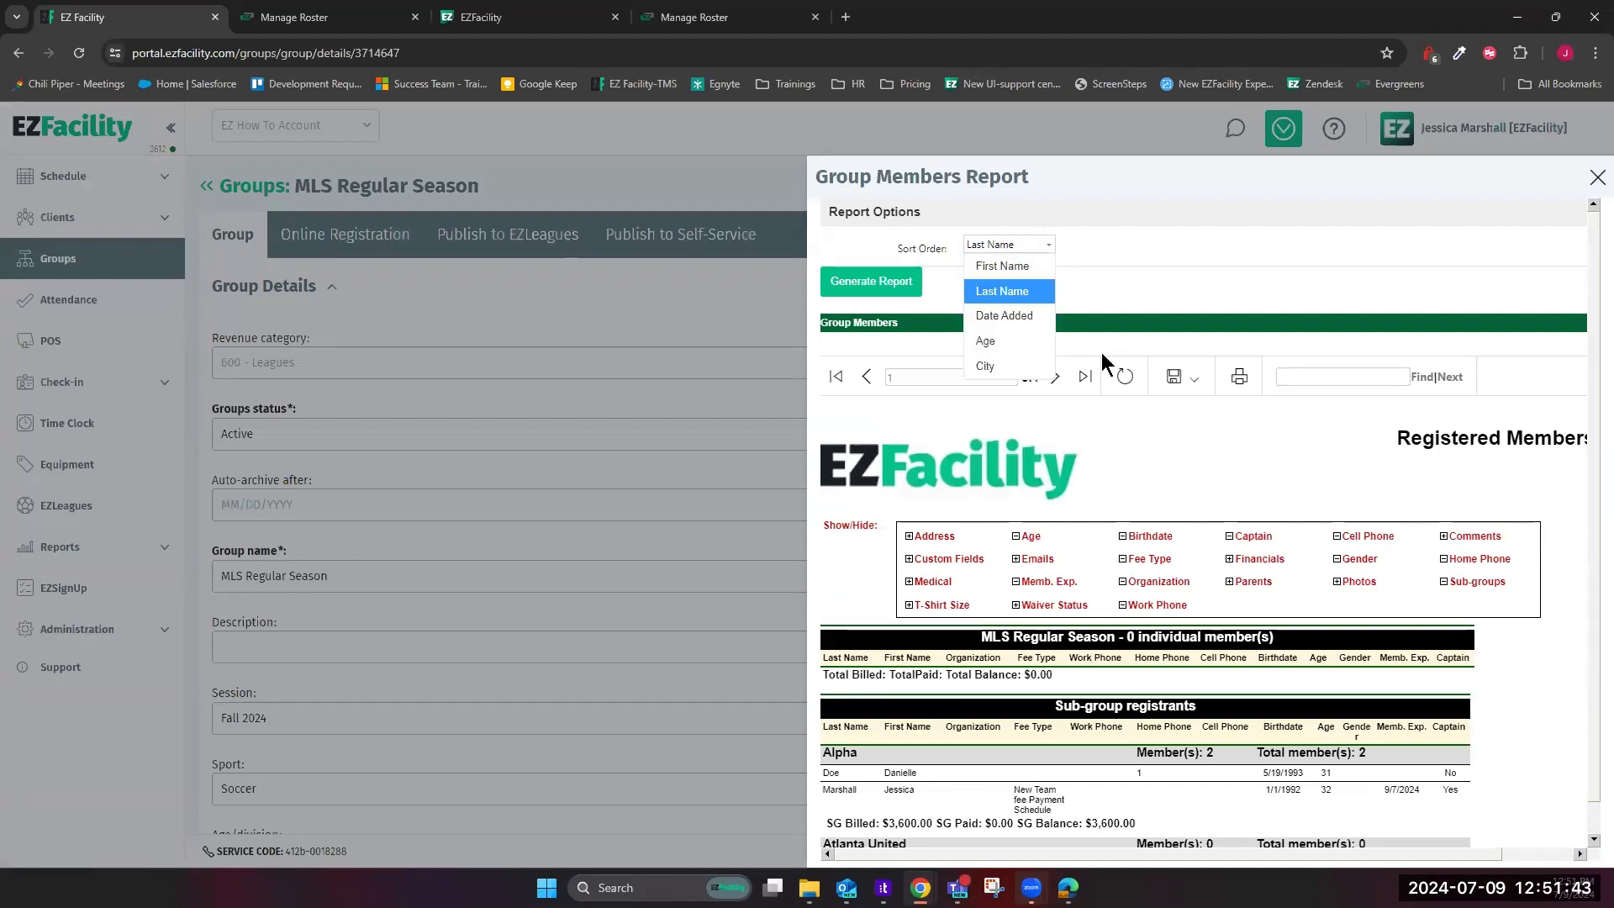
{"action": "left_click", "coordinate": [1118, 254]}
Review the report's subgroup registrants and balances for each team, check its export options, and close the report
{"action": "scroll", "coordinate": [1175, 249], "scroll_direction": "down", "scroll_amount": 1}
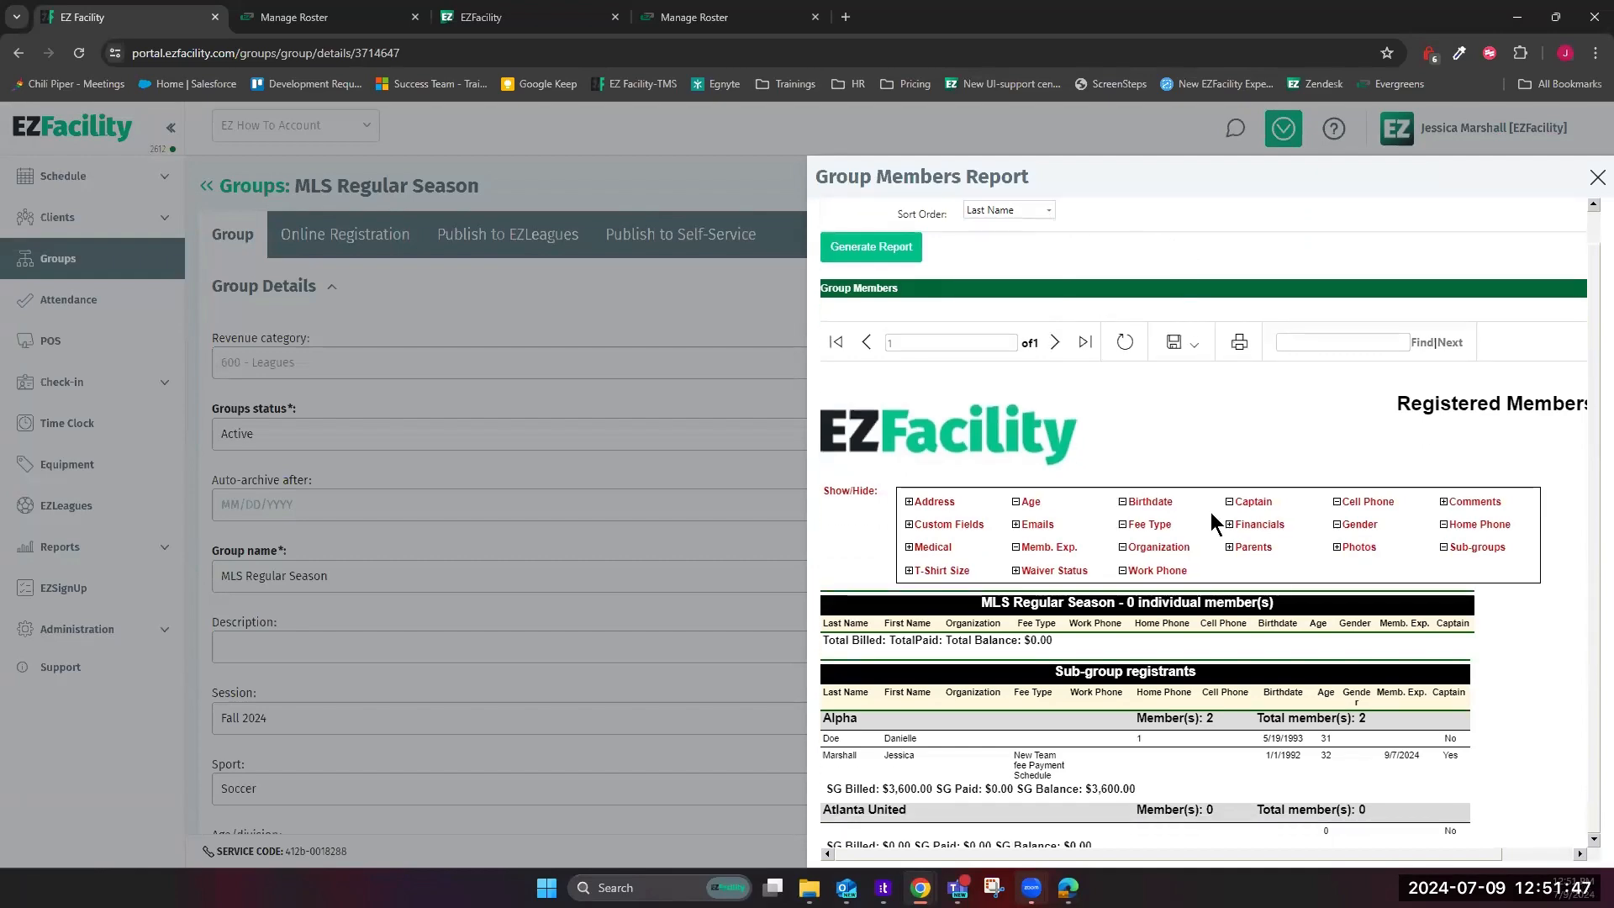
{"action": "scroll", "coordinate": [1210, 512], "scroll_direction": "down", "scroll_amount": 1}
{"action": "scroll", "coordinate": [1093, 589], "scroll_direction": "down", "scroll_amount": 5}
{"action": "scroll", "coordinate": [1020, 638], "scroll_direction": "up", "scroll_amount": 4}
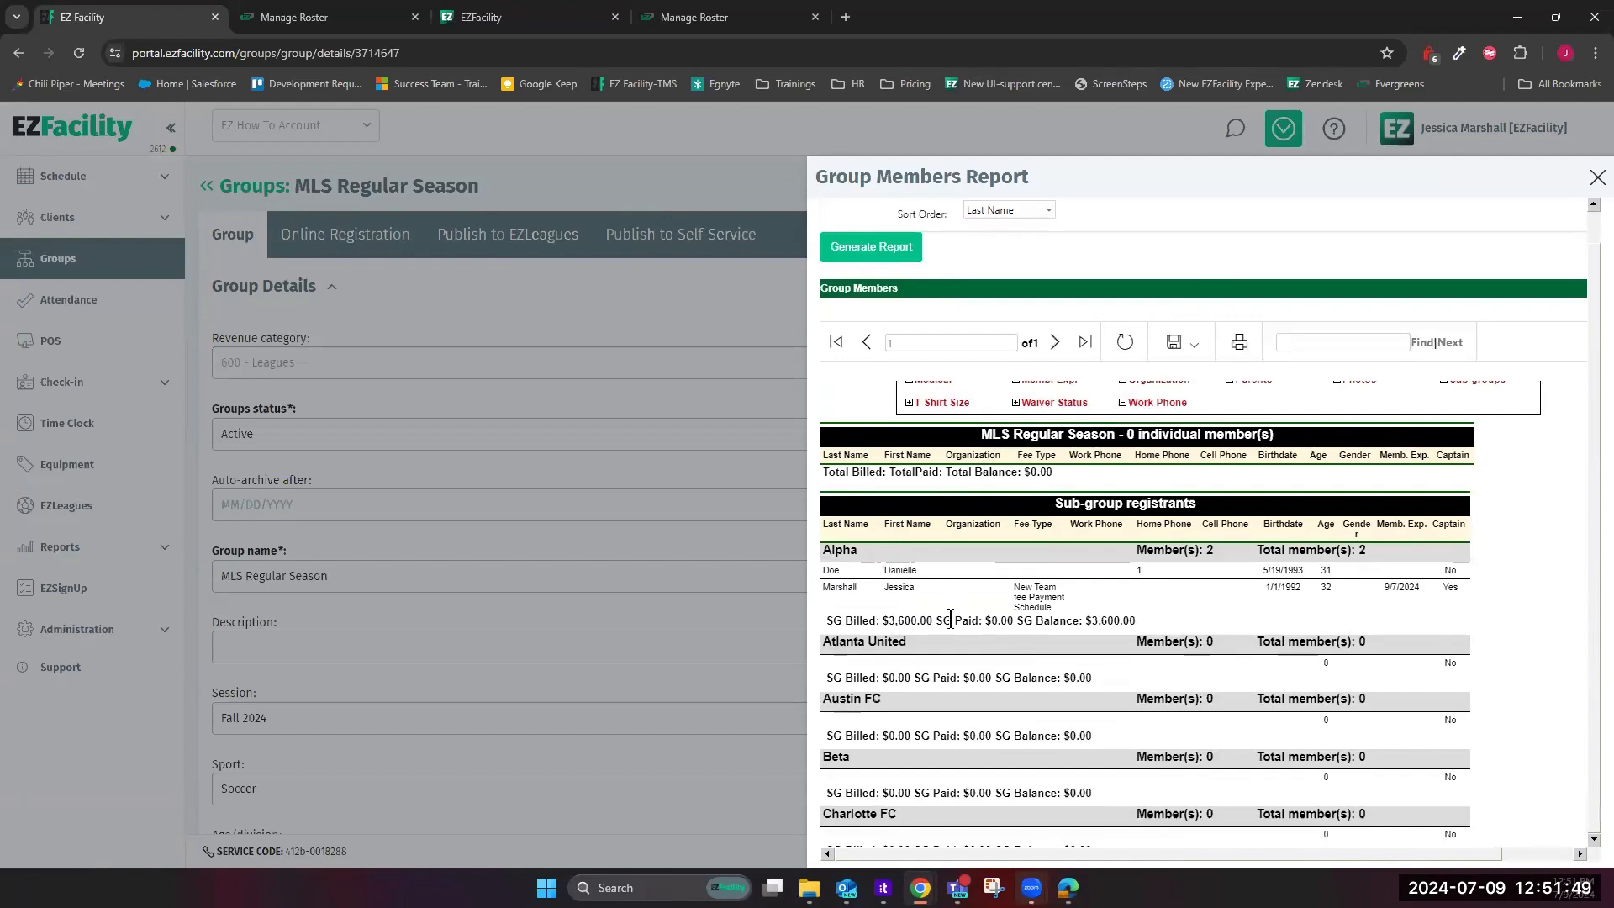
{"action": "scroll", "coordinate": [950, 704], "scroll_direction": "down", "scroll_amount": 1}
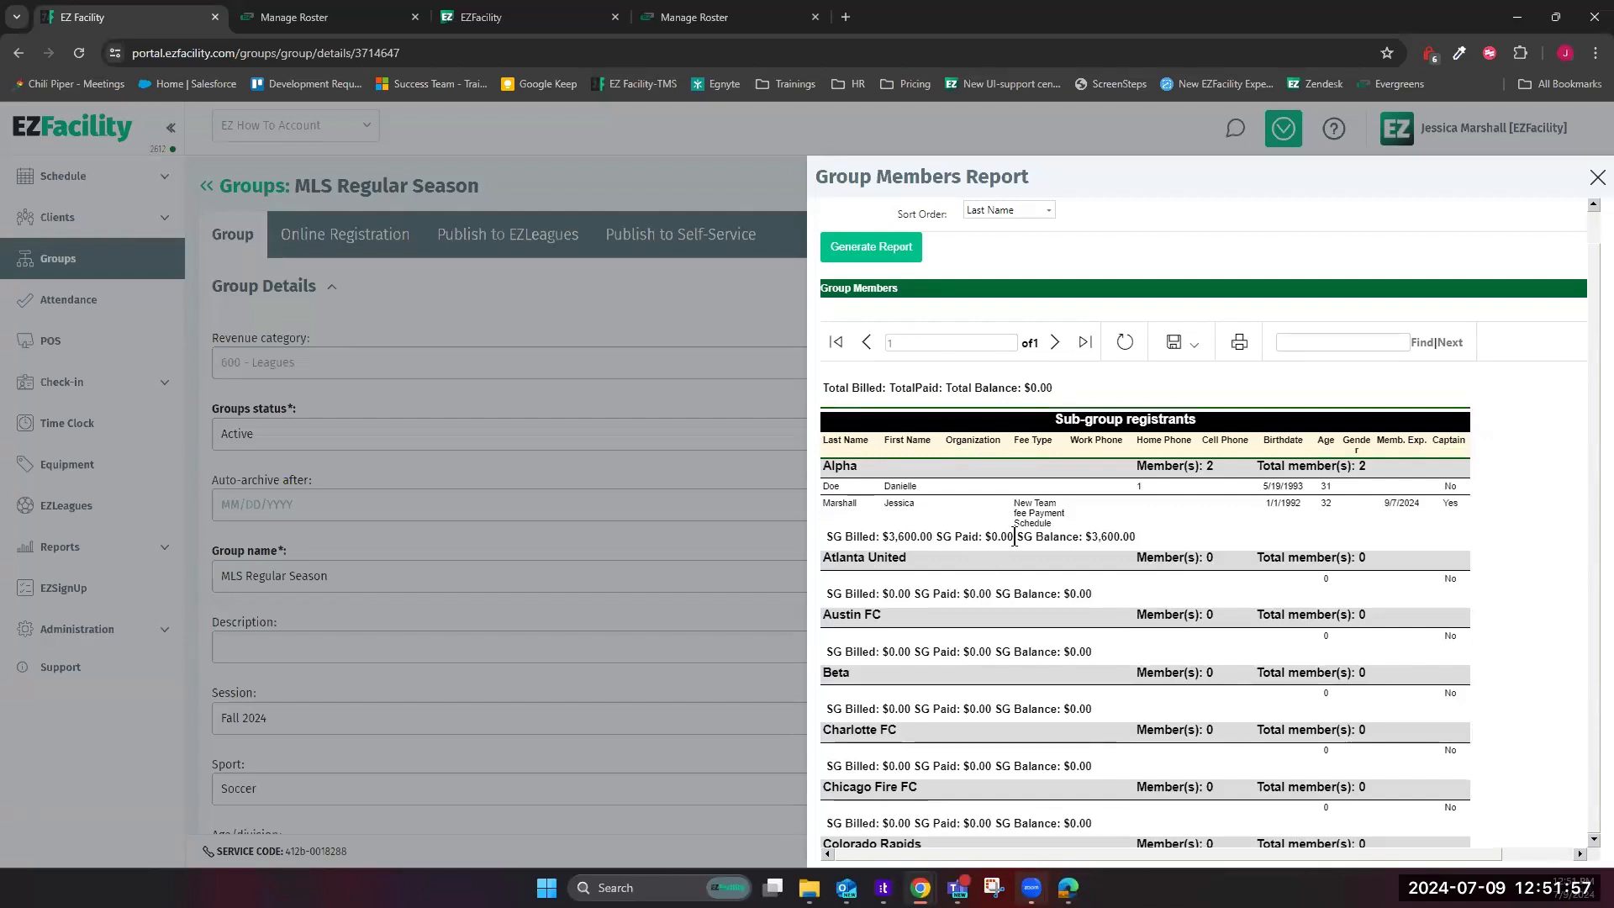
{"action": "scroll", "coordinate": [1215, 522], "scroll_direction": "down", "scroll_amount": 2}
{"action": "scroll", "coordinate": [1215, 521], "scroll_direction": "down", "scroll_amount": 2}
{"action": "scroll", "coordinate": [1215, 521], "scroll_direction": "down", "scroll_amount": 2}
{"action": "scroll", "coordinate": [1215, 521], "scroll_direction": "up", "scroll_amount": 10}
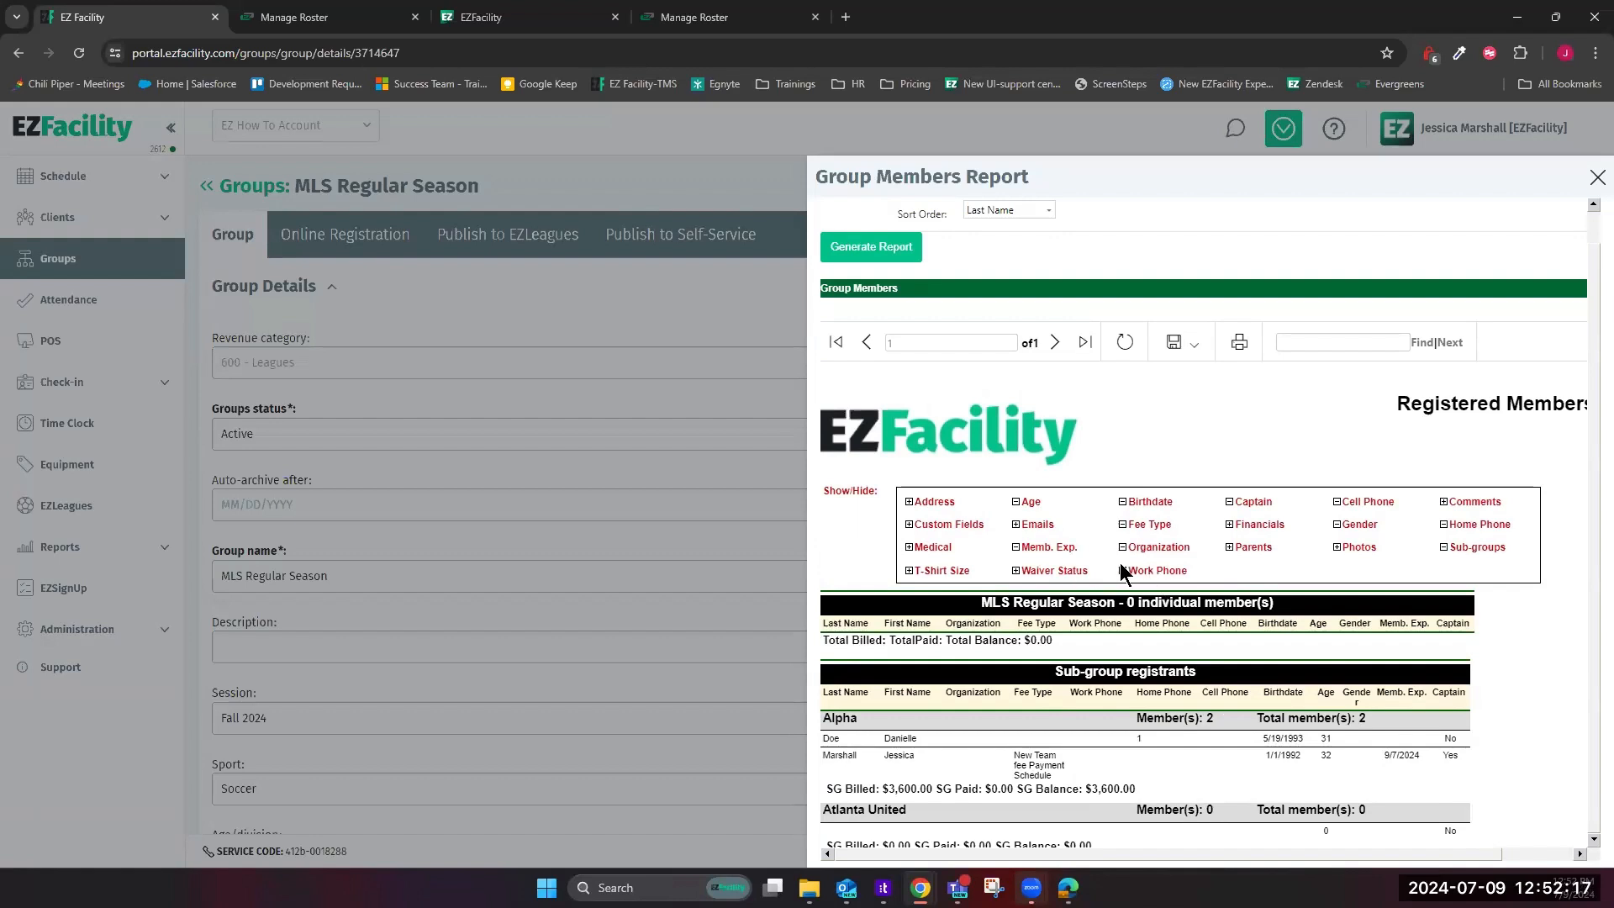
{"action": "left_click", "coordinate": [1192, 352]}
{"action": "left_click", "coordinate": [1229, 282]}
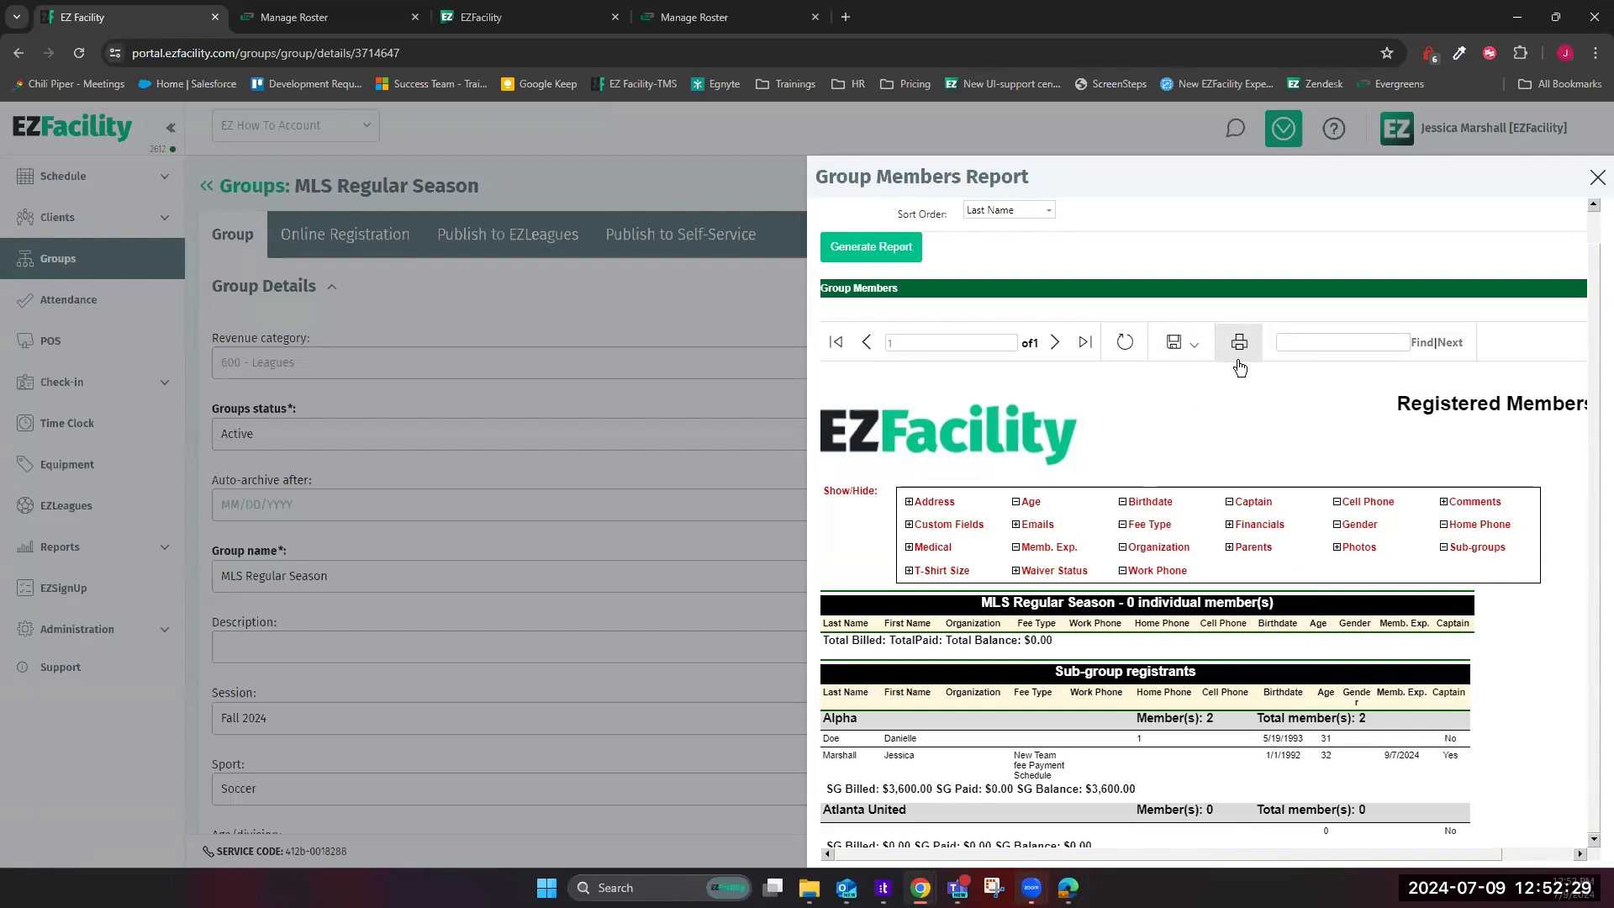
{"action": "left_click", "coordinate": [1594, 179]}
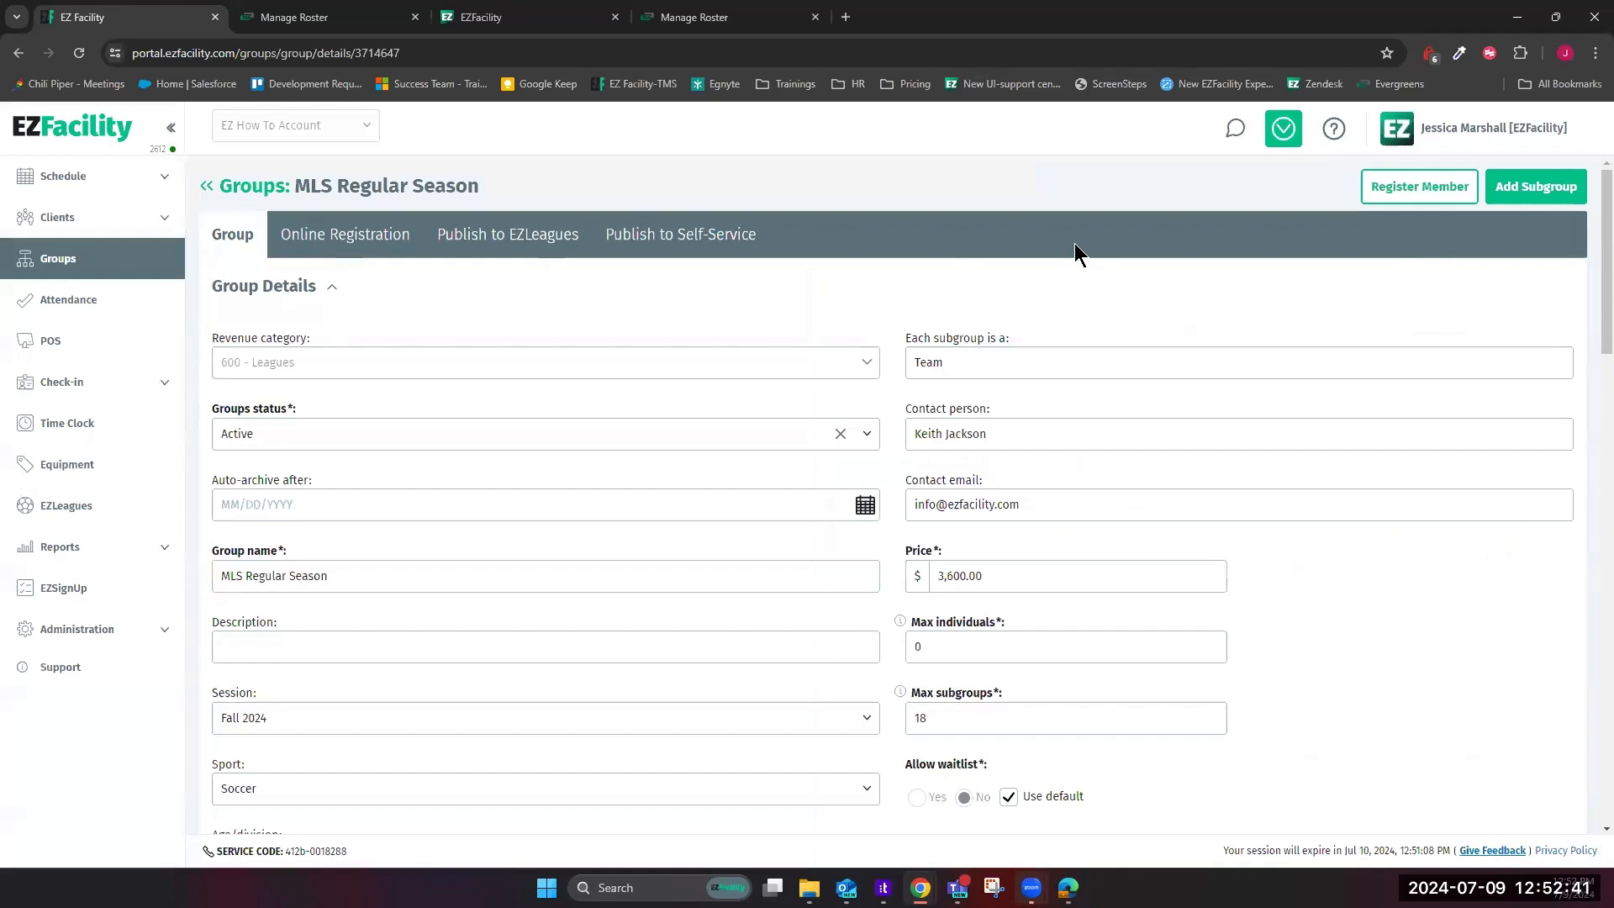
Start registering client Babe Ruth in MLS Regular Season with a fee of $100, and proceed to the registration review
{"action": "left_click", "coordinate": [1435, 184]}
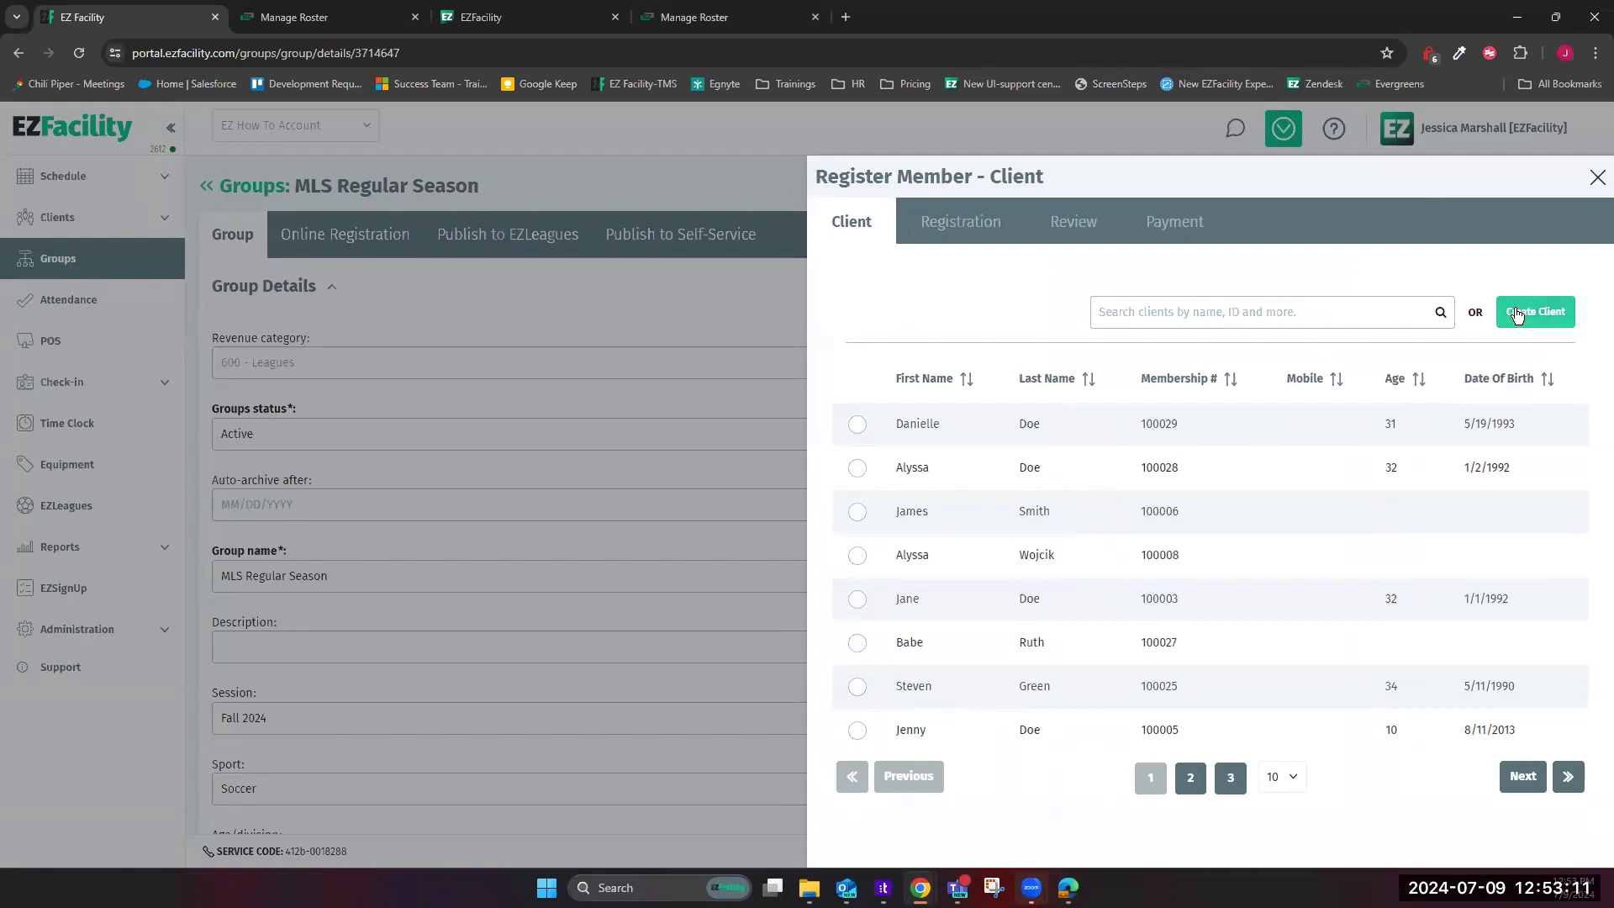
{"action": "left_click", "coordinate": [856, 643]}
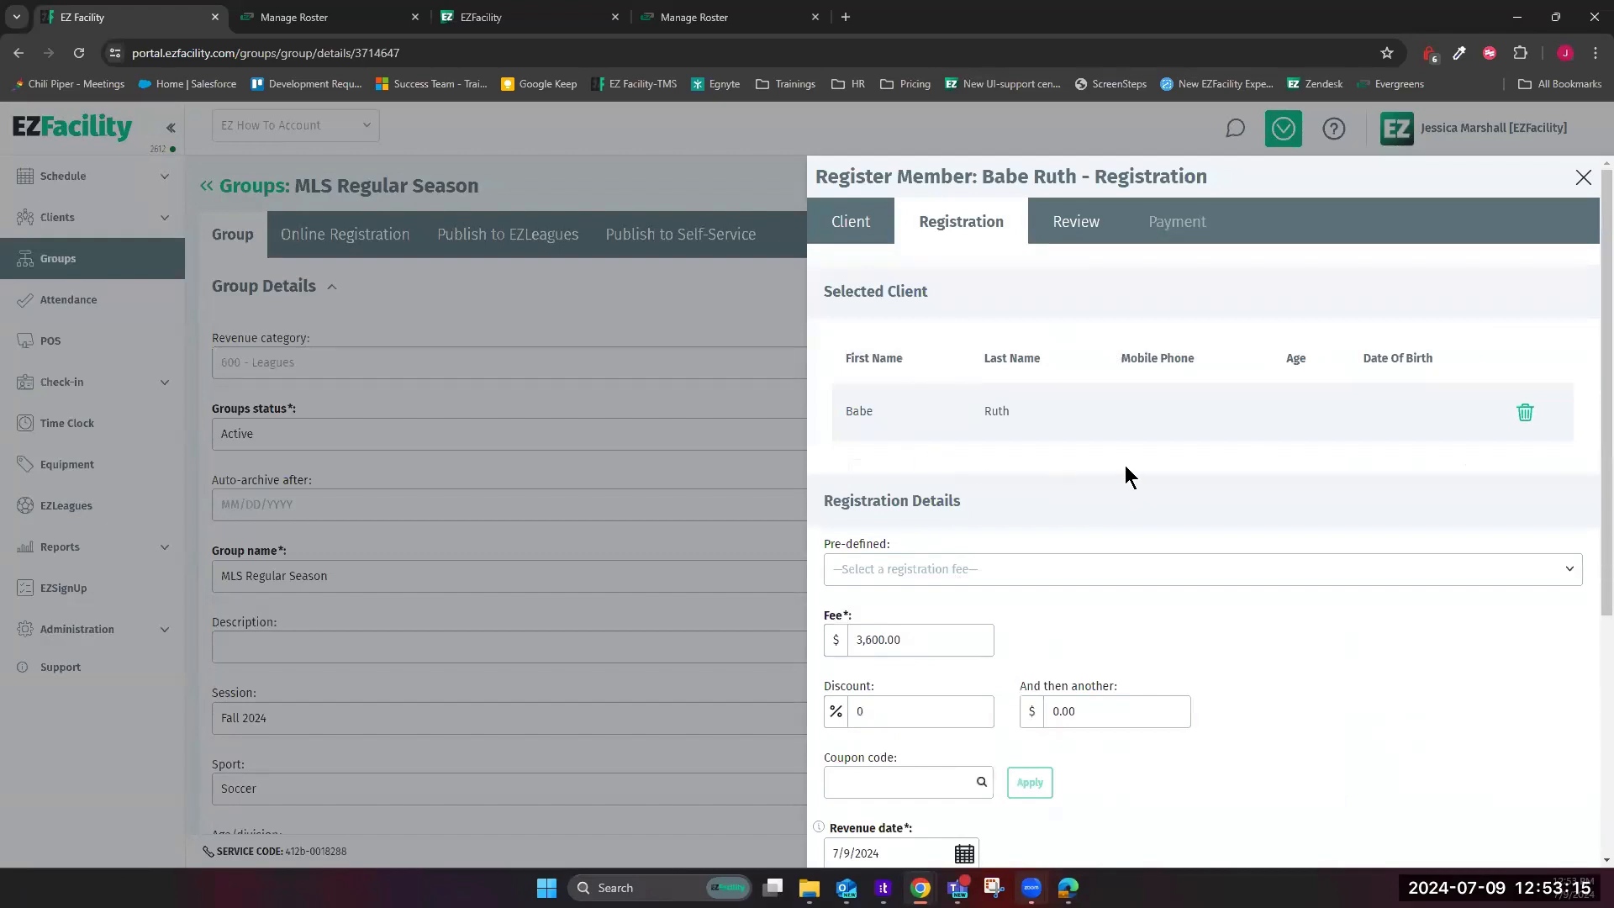
{"action": "scroll", "coordinate": [1234, 438], "scroll_direction": "down", "scroll_amount": 2}
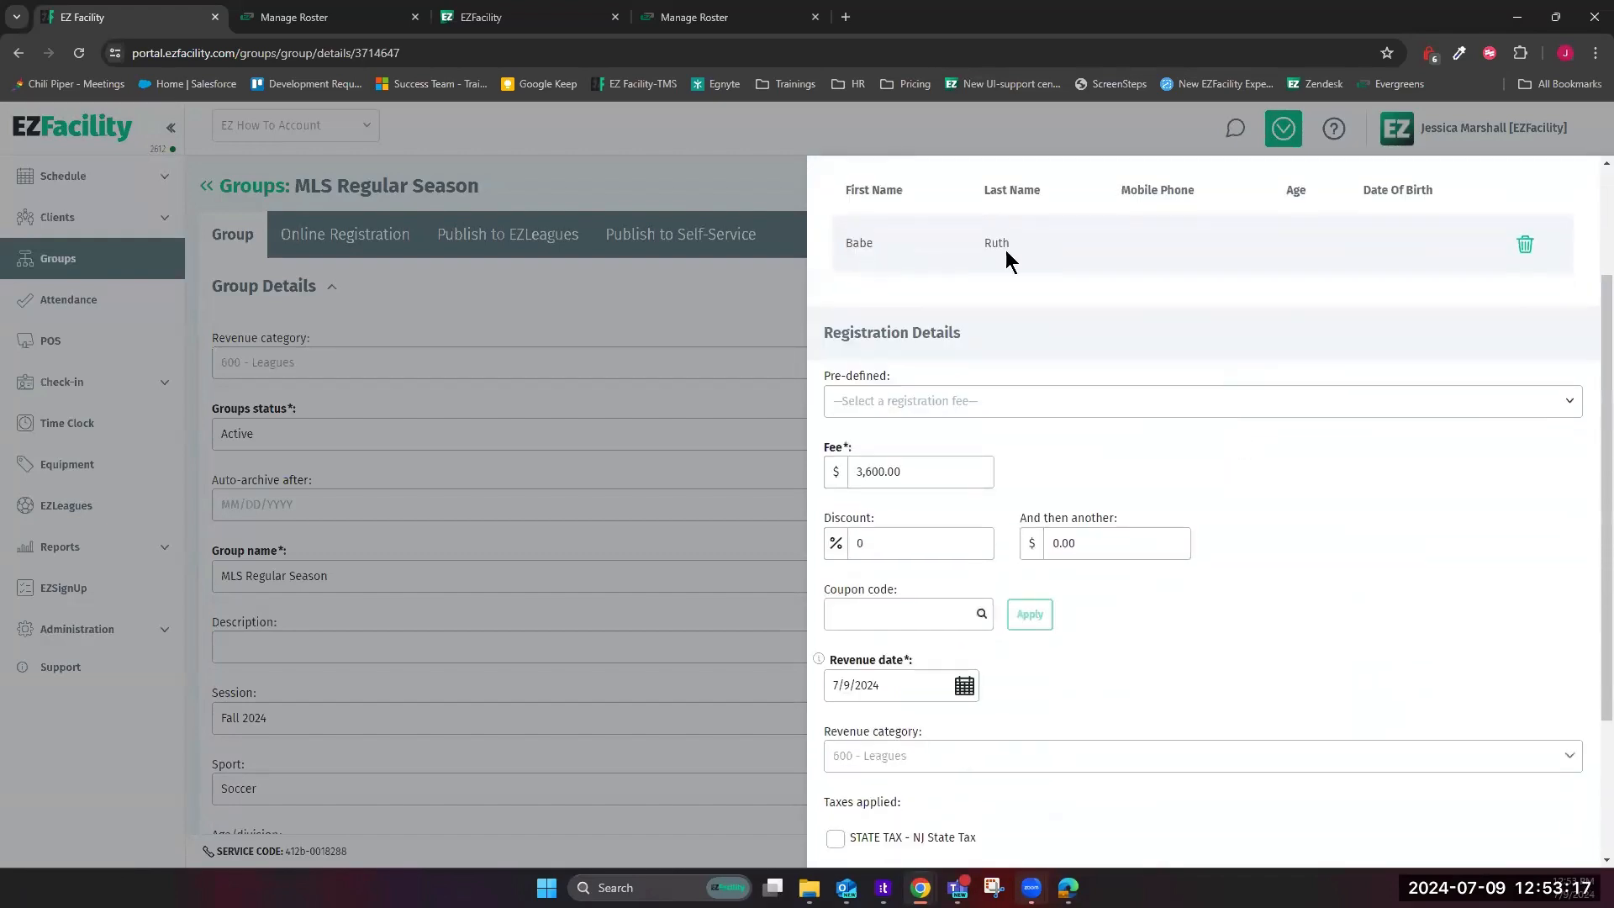
{"action": "left_click_drag", "start_coordinate": [941, 471], "coordinate": [819, 488]}
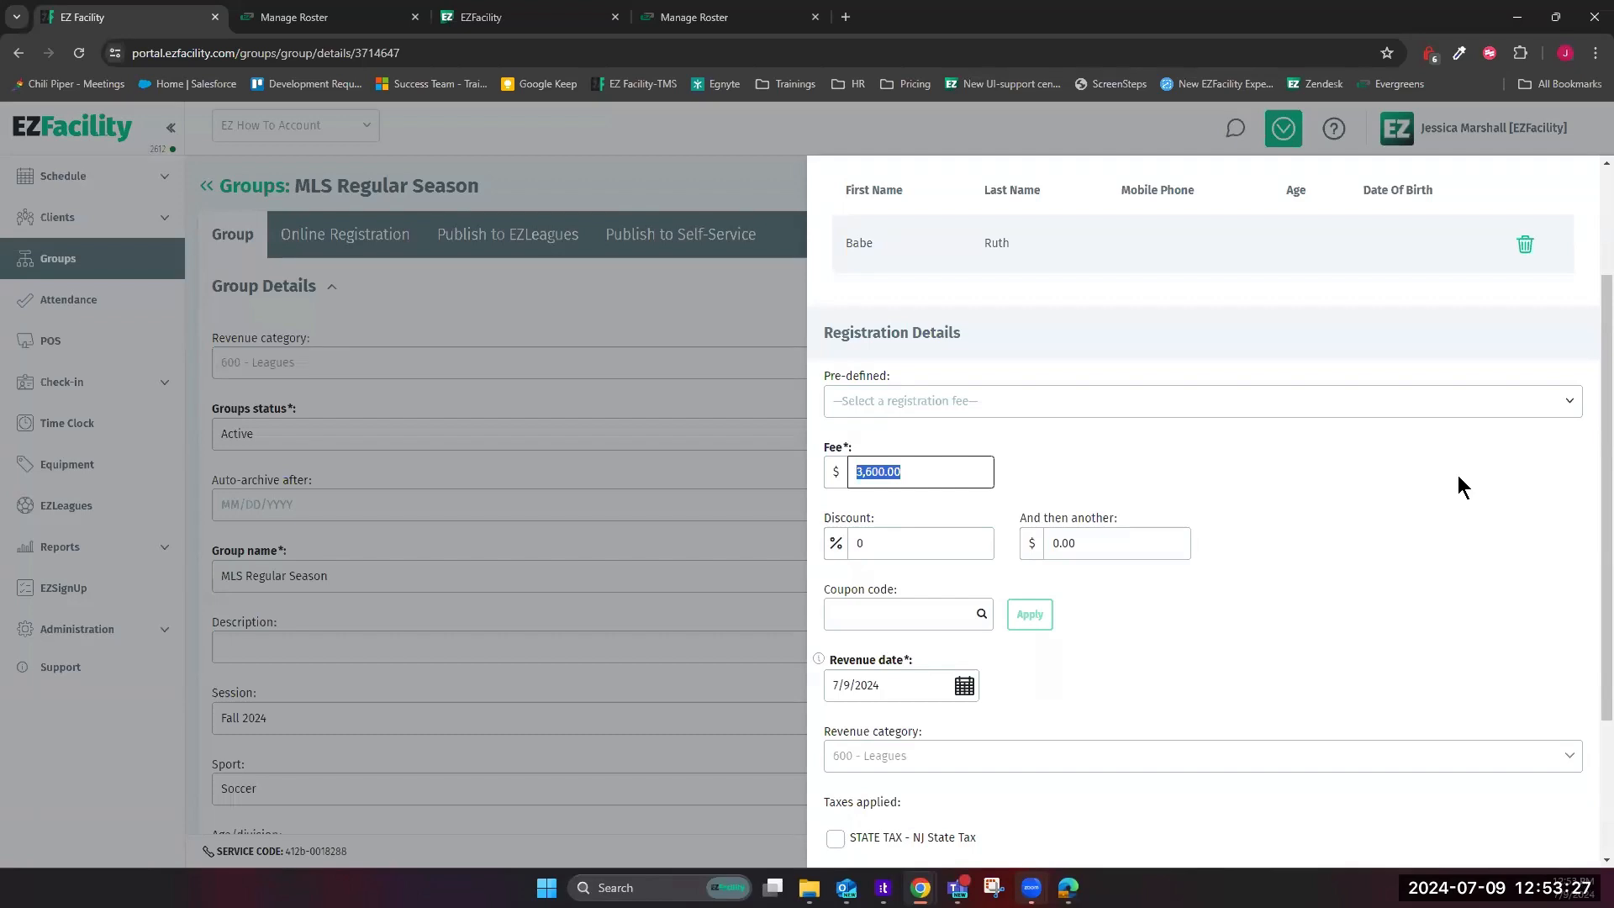
{"action": "type", "text": "100"}
{"action": "scroll", "coordinate": [1457, 484], "scroll_direction": "down", "scroll_amount": 3}
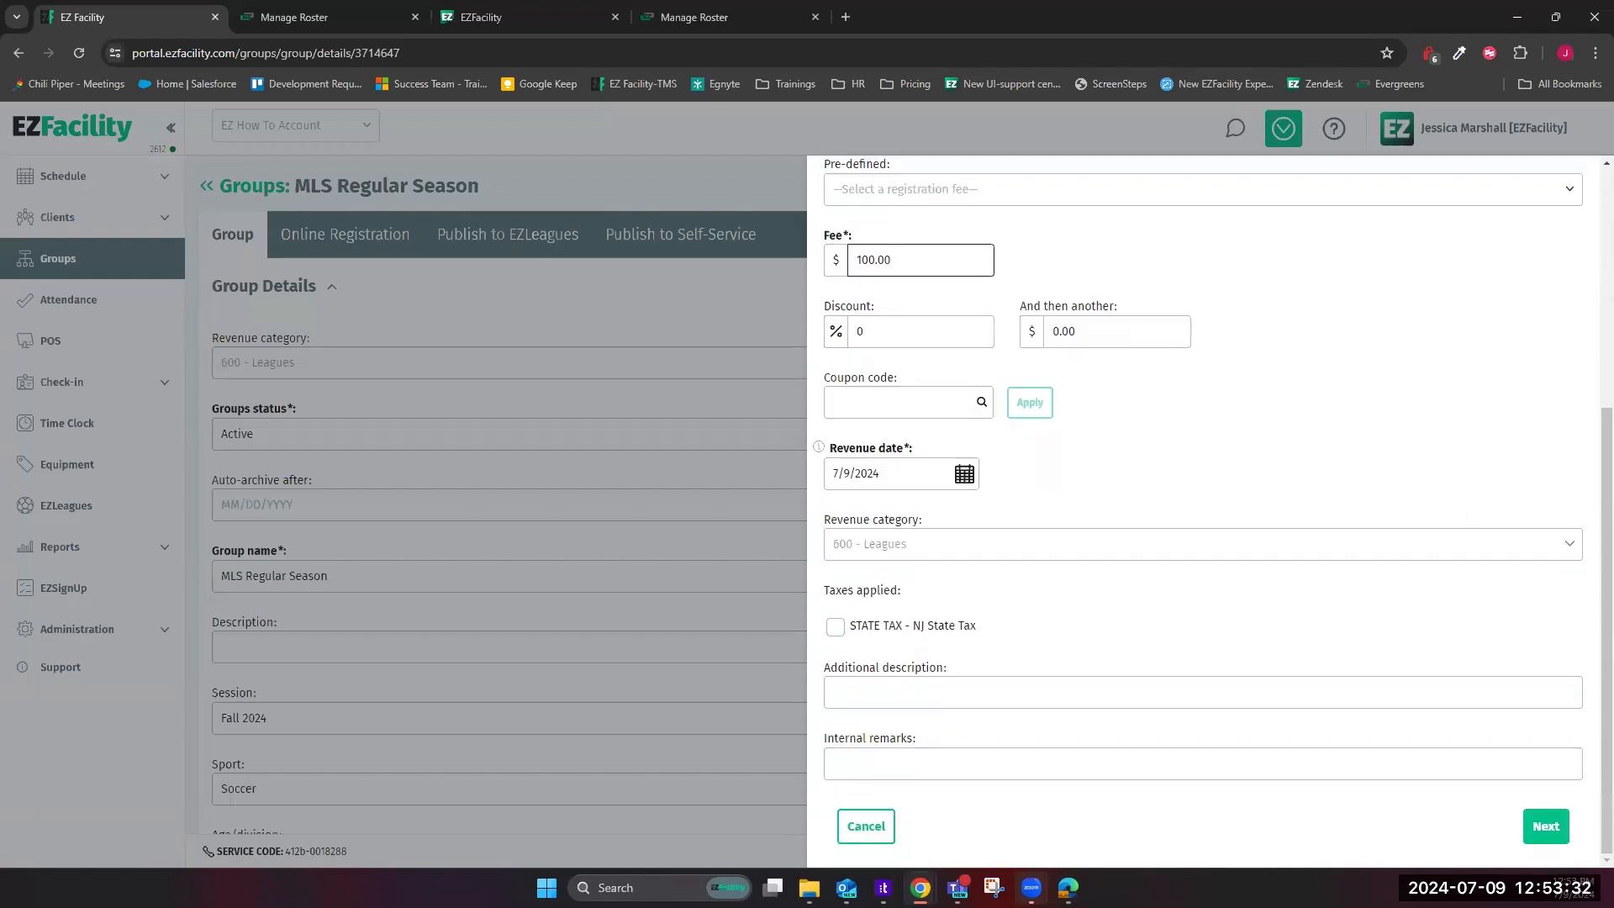
{"action": "left_click", "coordinate": [1546, 824]}
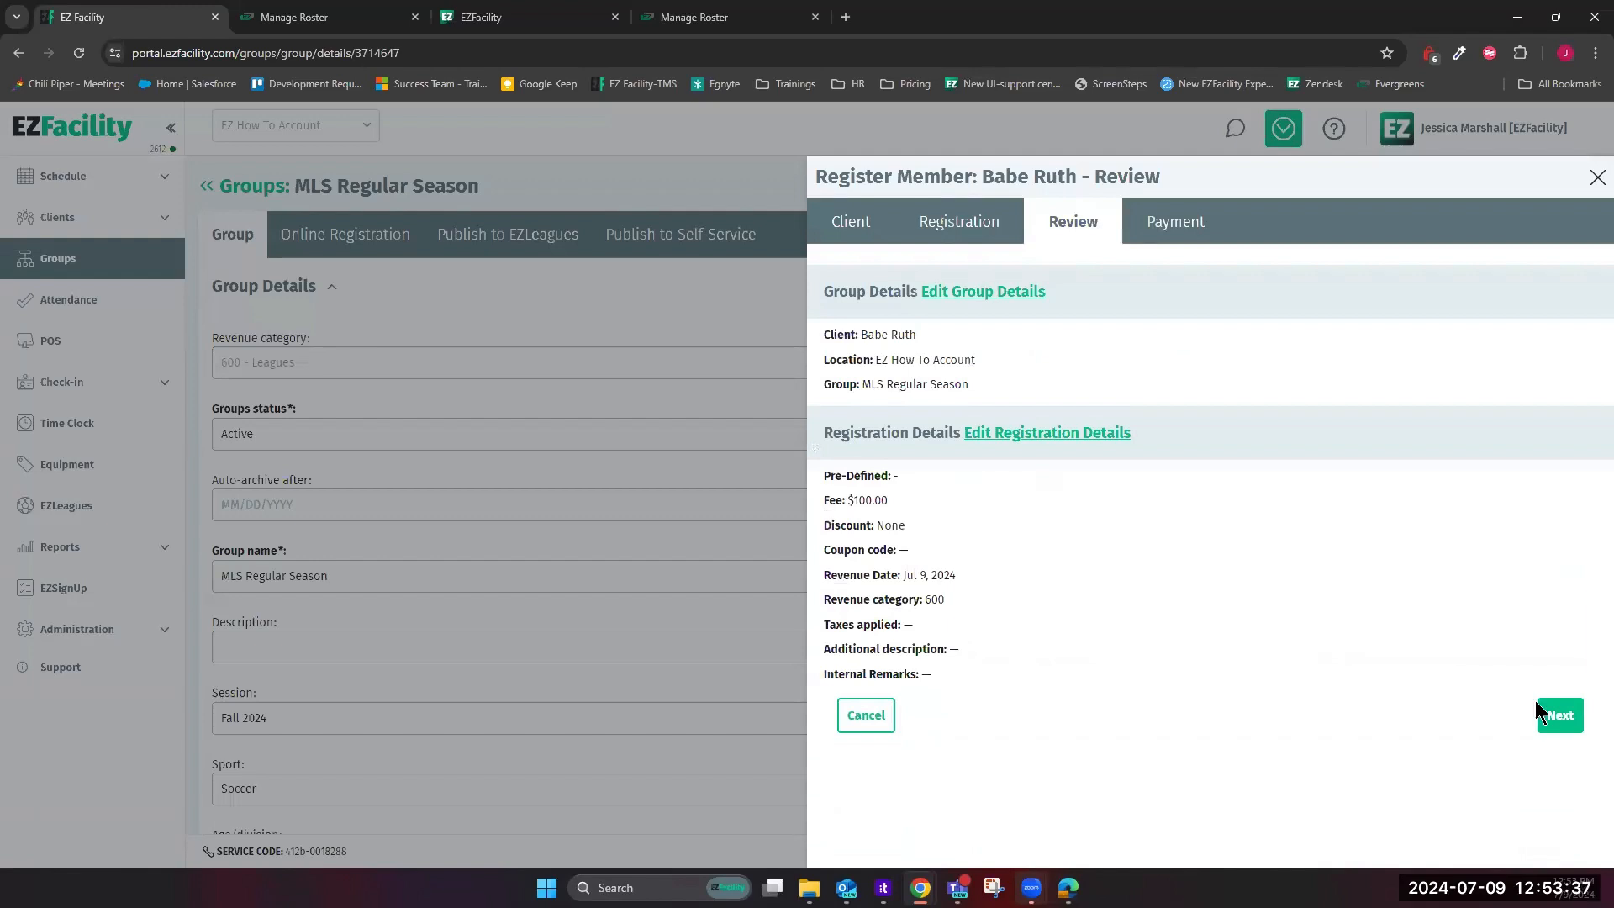
Continue to payment and pay the $100.00 amount due using a payment method other than money on account
{"action": "left_click", "coordinate": [1560, 716]}
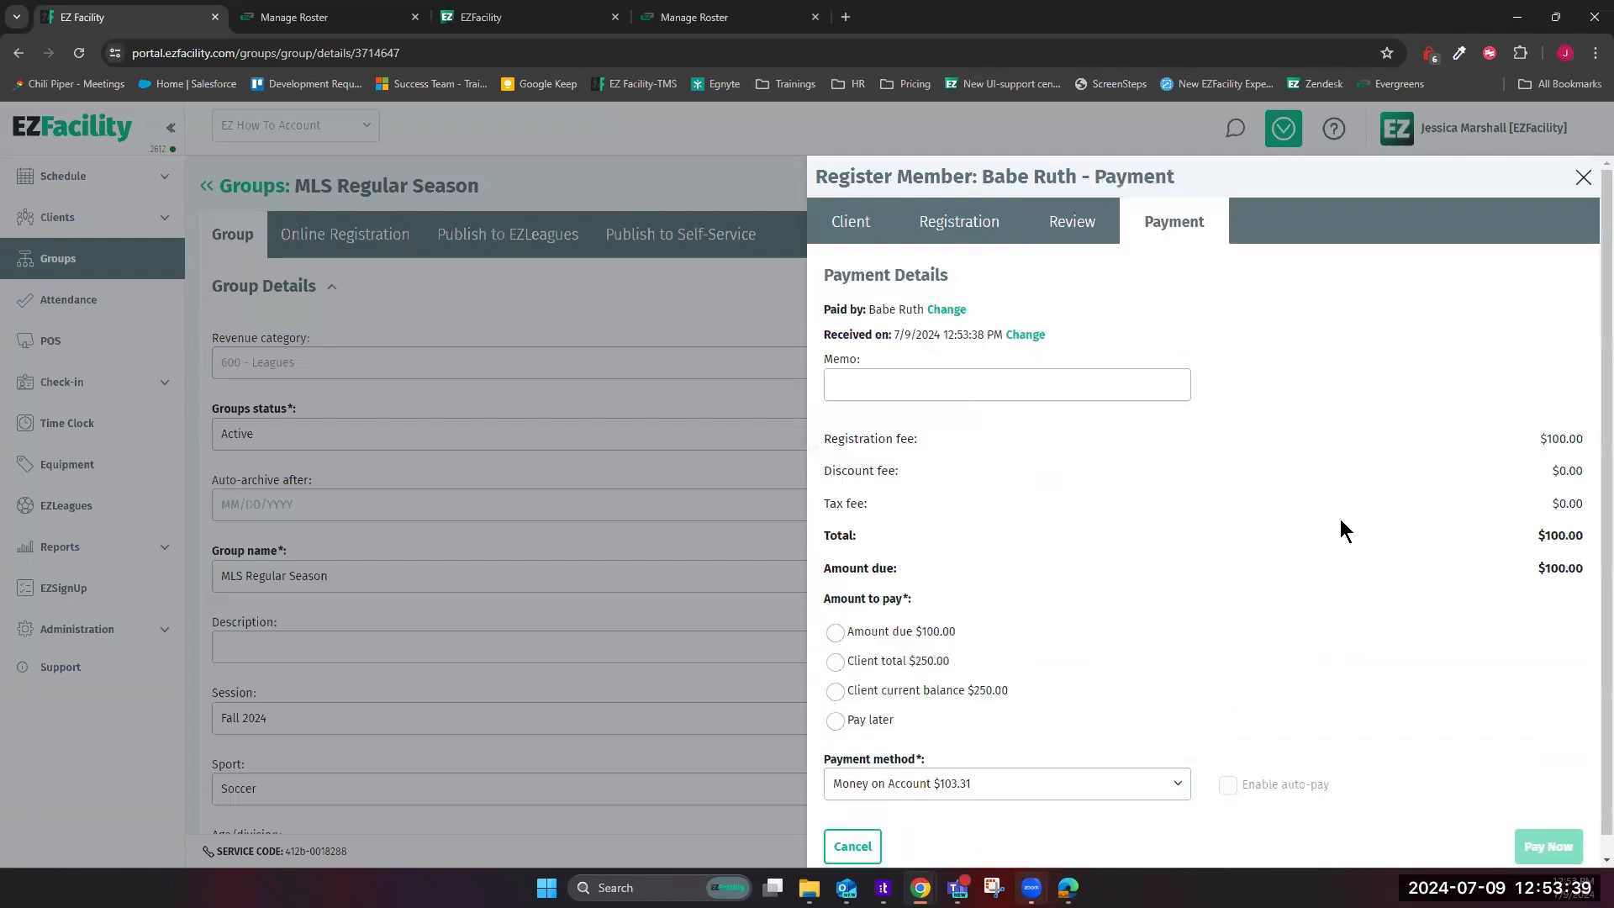
{"action": "scroll", "coordinate": [1339, 512], "scroll_direction": "down", "scroll_amount": 1}
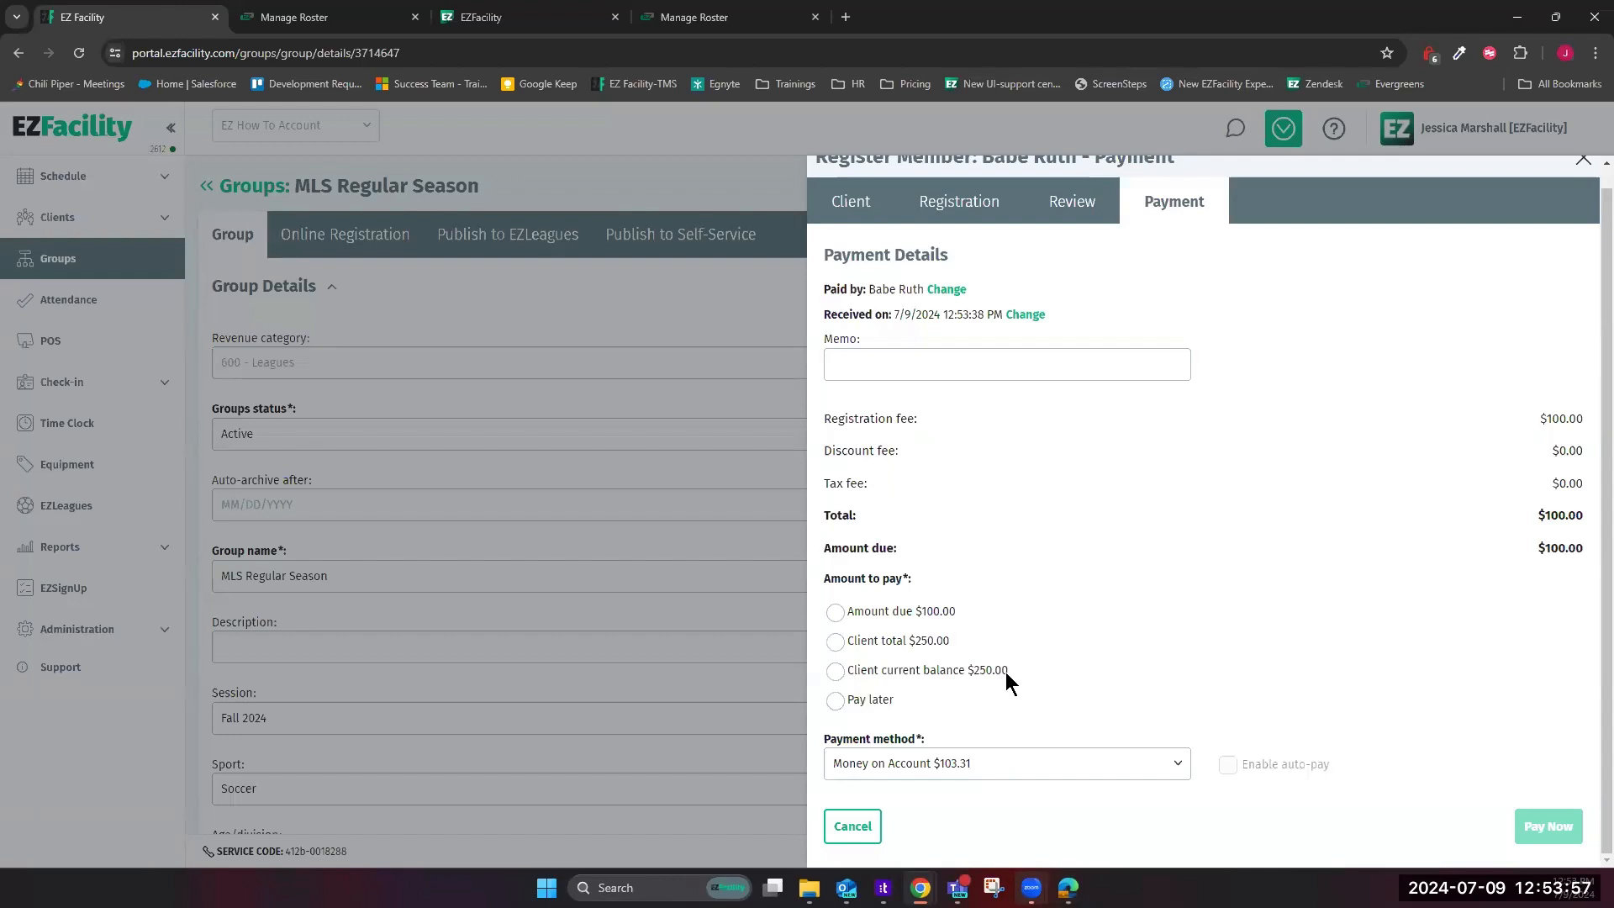
{"action": "left_click", "coordinate": [923, 614]}
{"action": "left_click", "coordinate": [998, 760]}
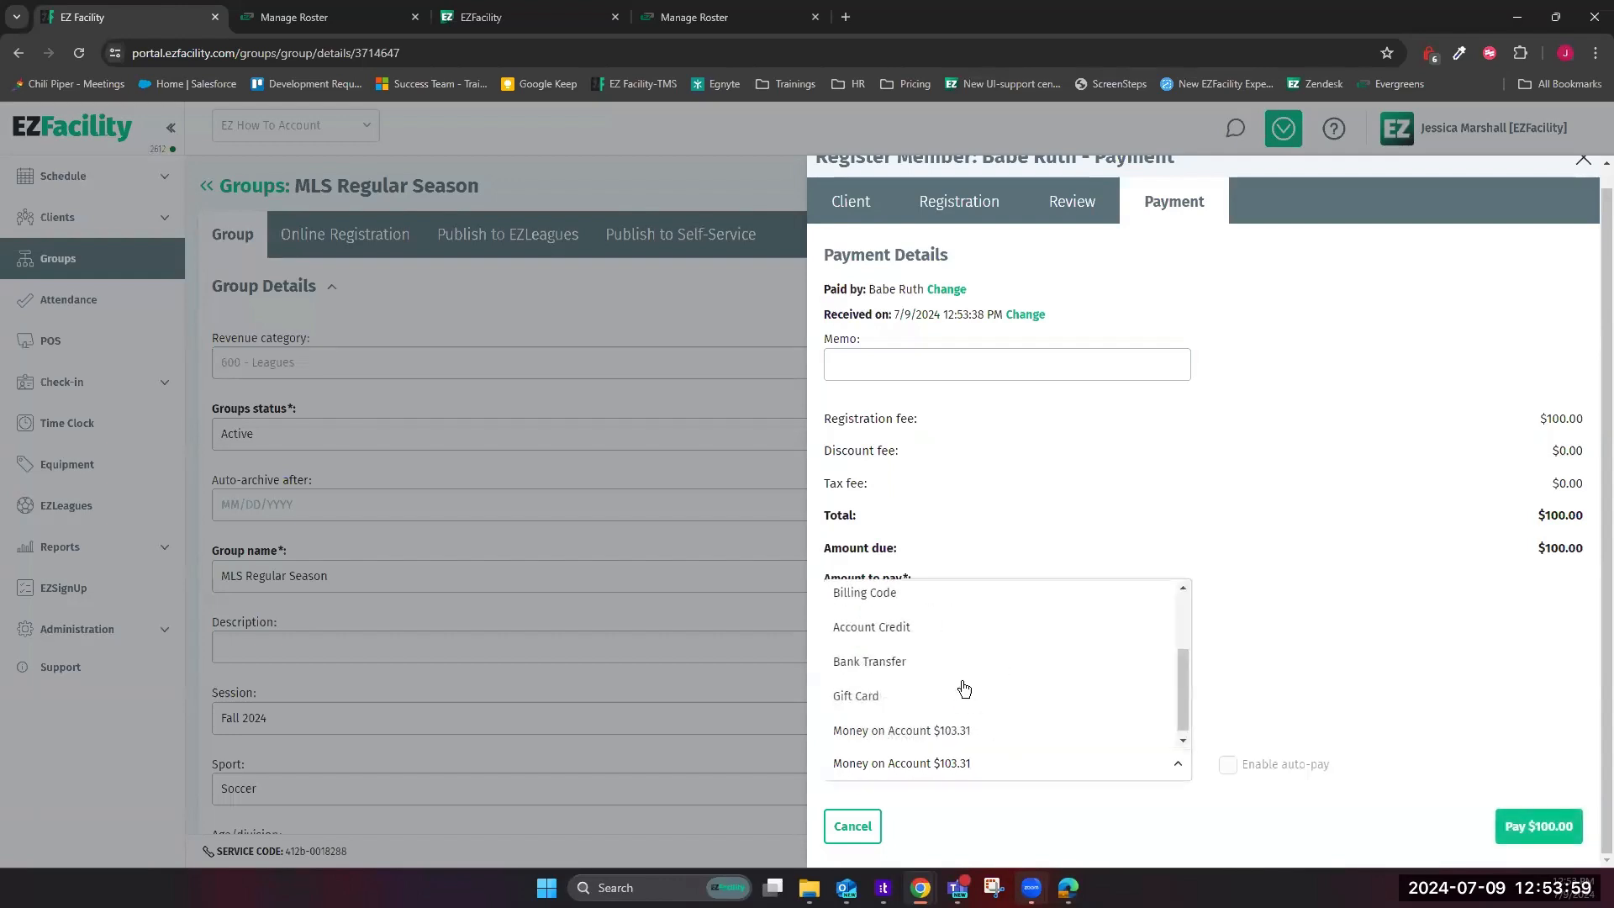
{"action": "scroll", "coordinate": [890, 638], "scroll_direction": "up", "scroll_amount": 3}
{"action": "left_click", "coordinate": [858, 670]}
{"action": "left_click", "coordinate": [1563, 828]}
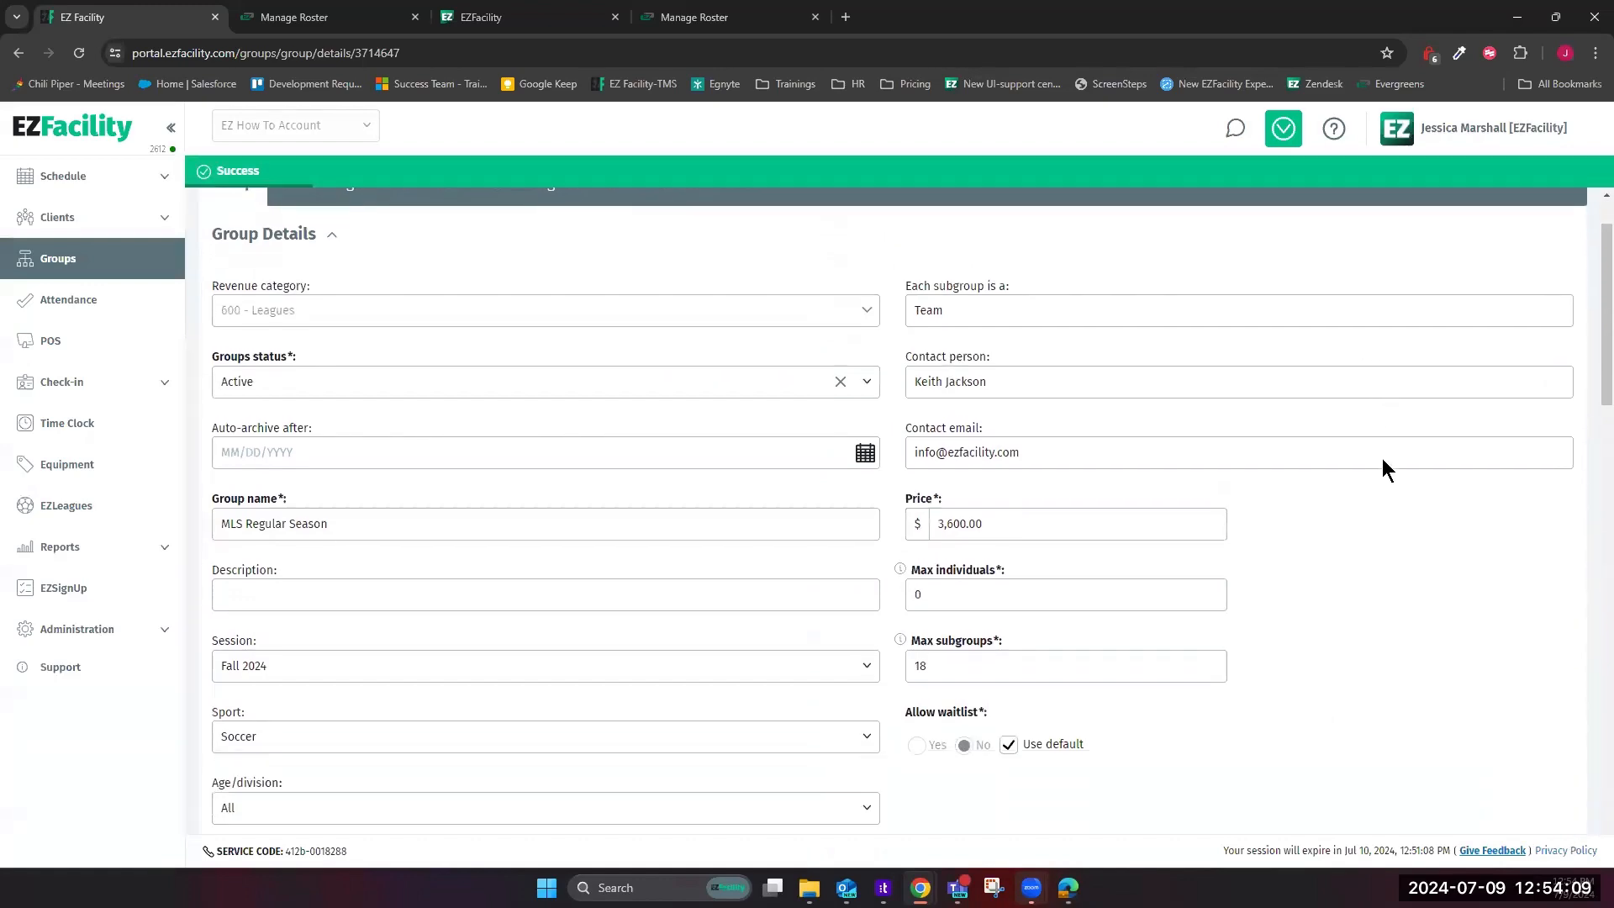
Delete Babe Ruth's group registration, reversing its billing with the reason "Webinar" and the original billed date as revenue date
{"action": "scroll", "coordinate": [1382, 457], "scroll_direction": "down", "scroll_amount": 7}
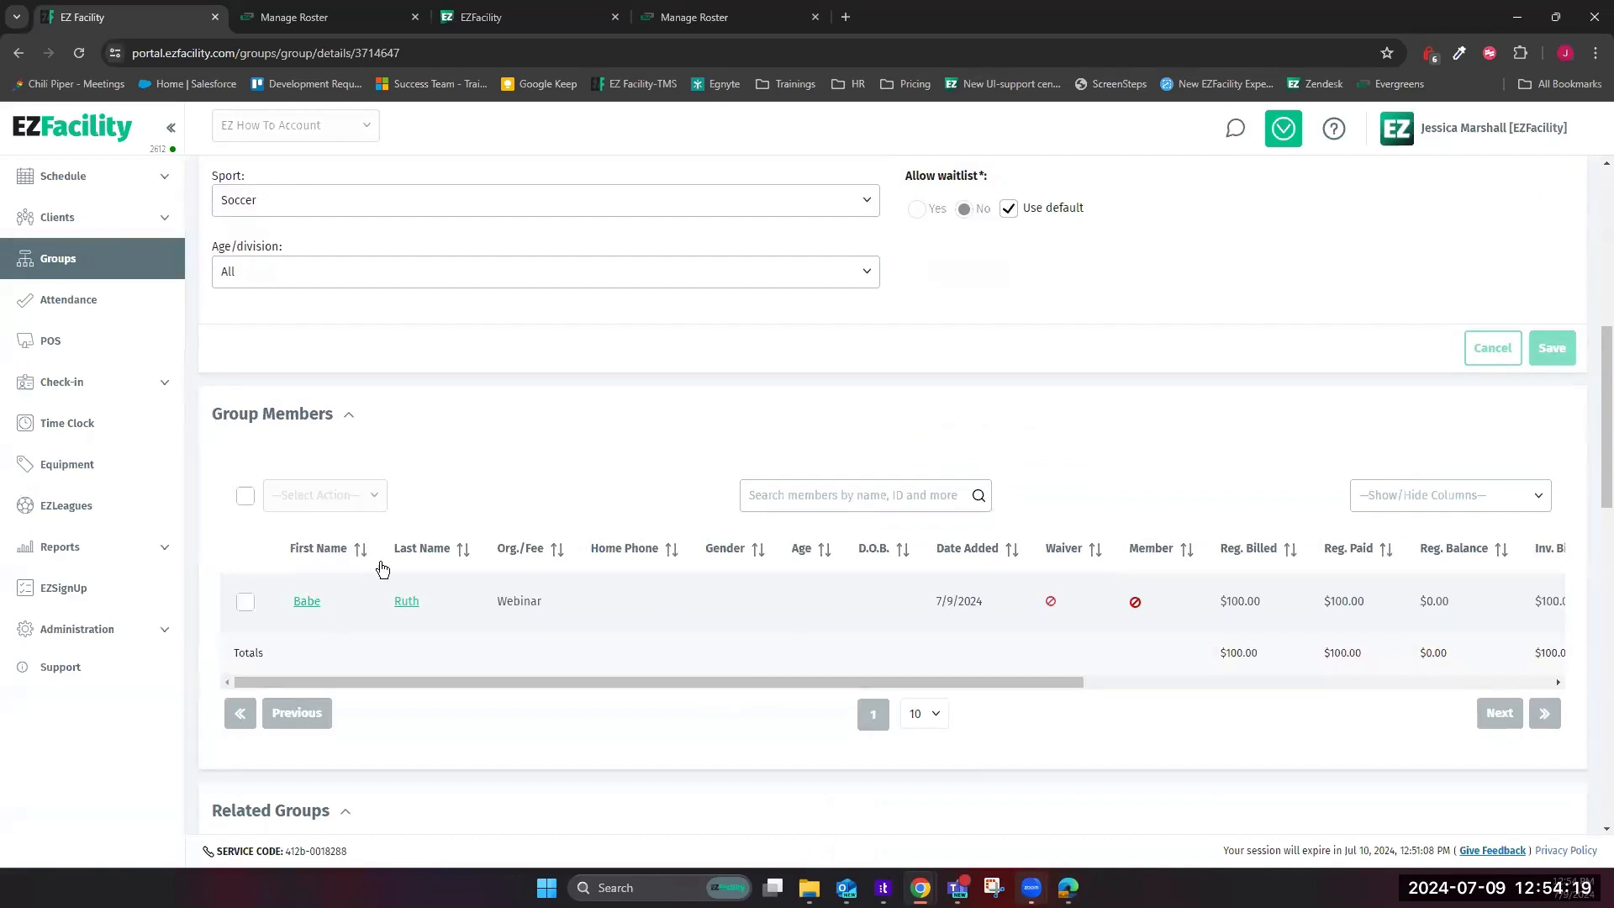
{"action": "left_click_drag", "start_coordinate": [521, 681], "coordinate": [1426, 714]}
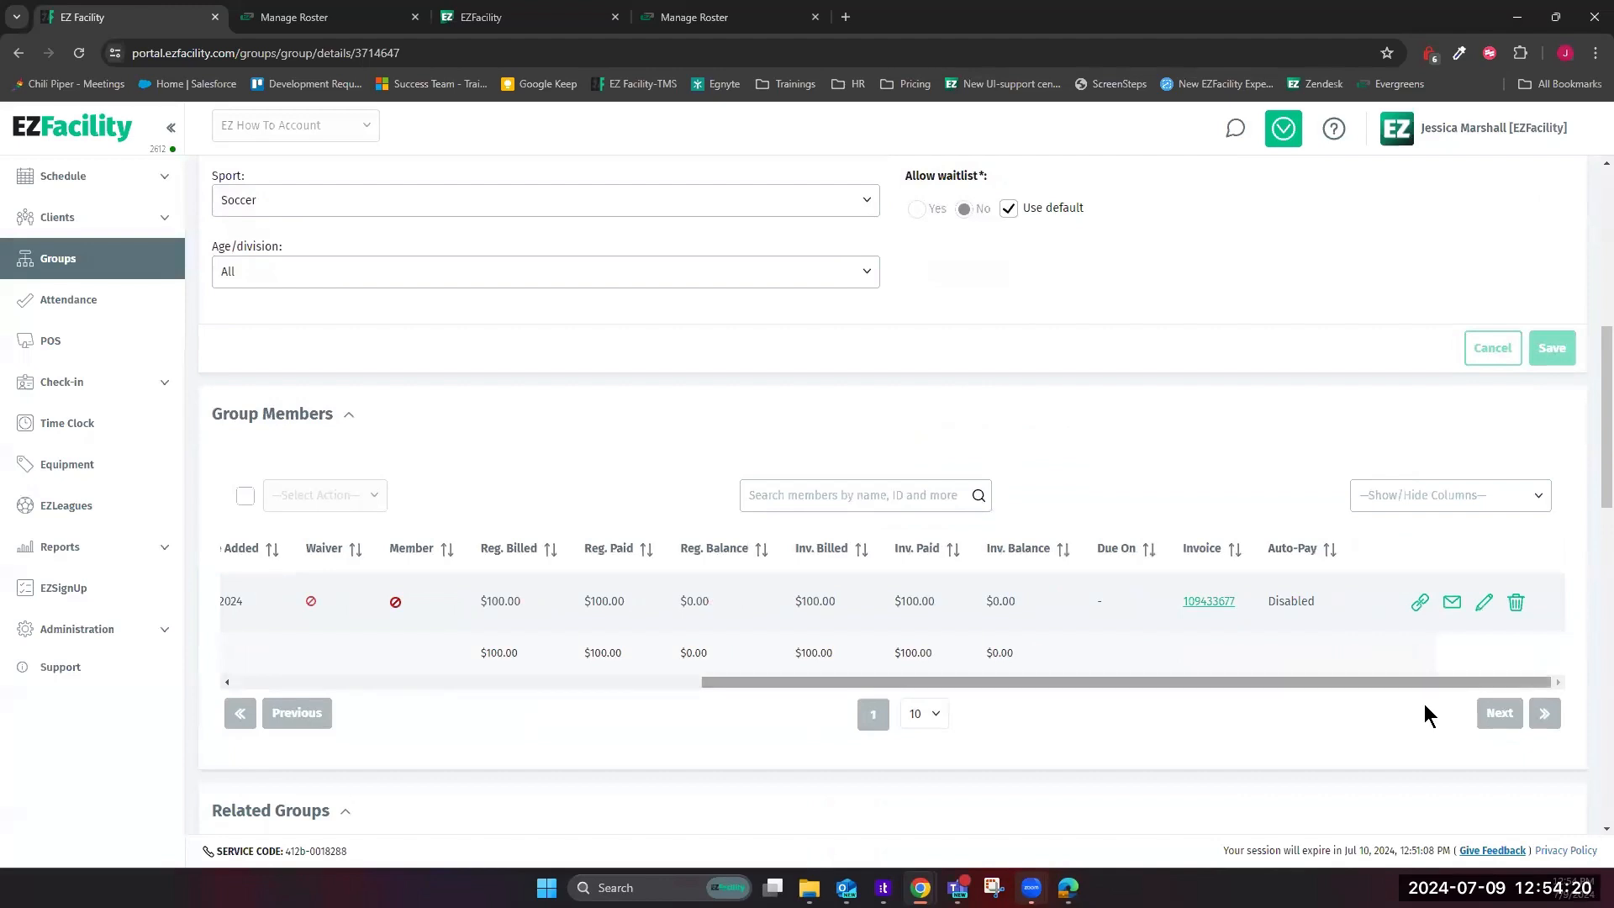
{"action": "left_click", "coordinate": [1524, 606]}
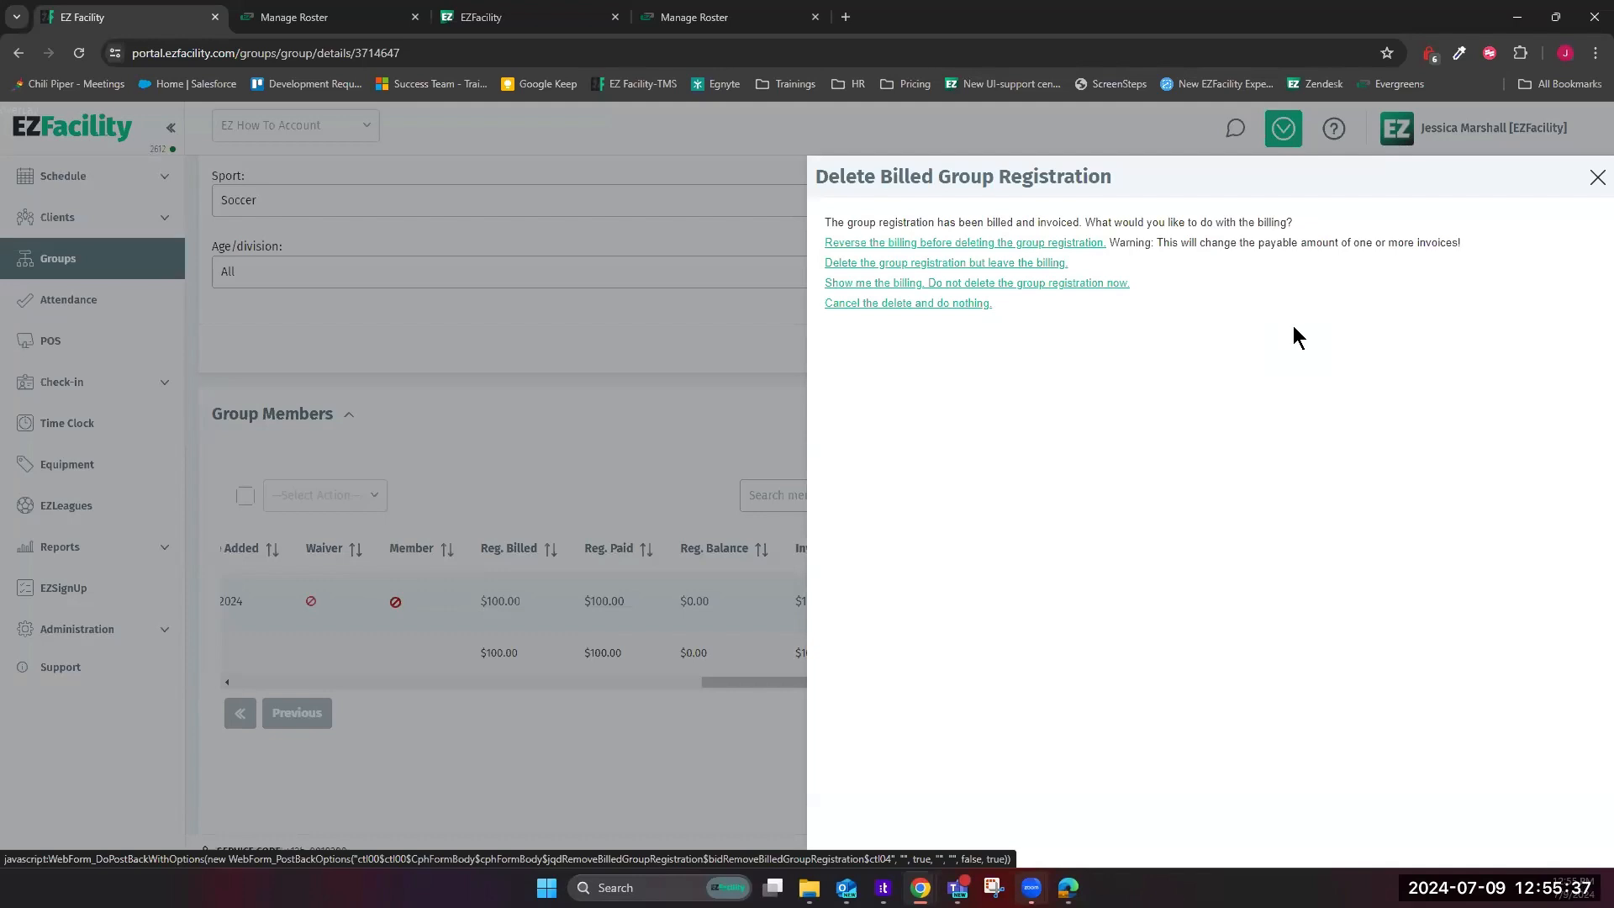
{"action": "left_click", "coordinate": [1026, 251]}
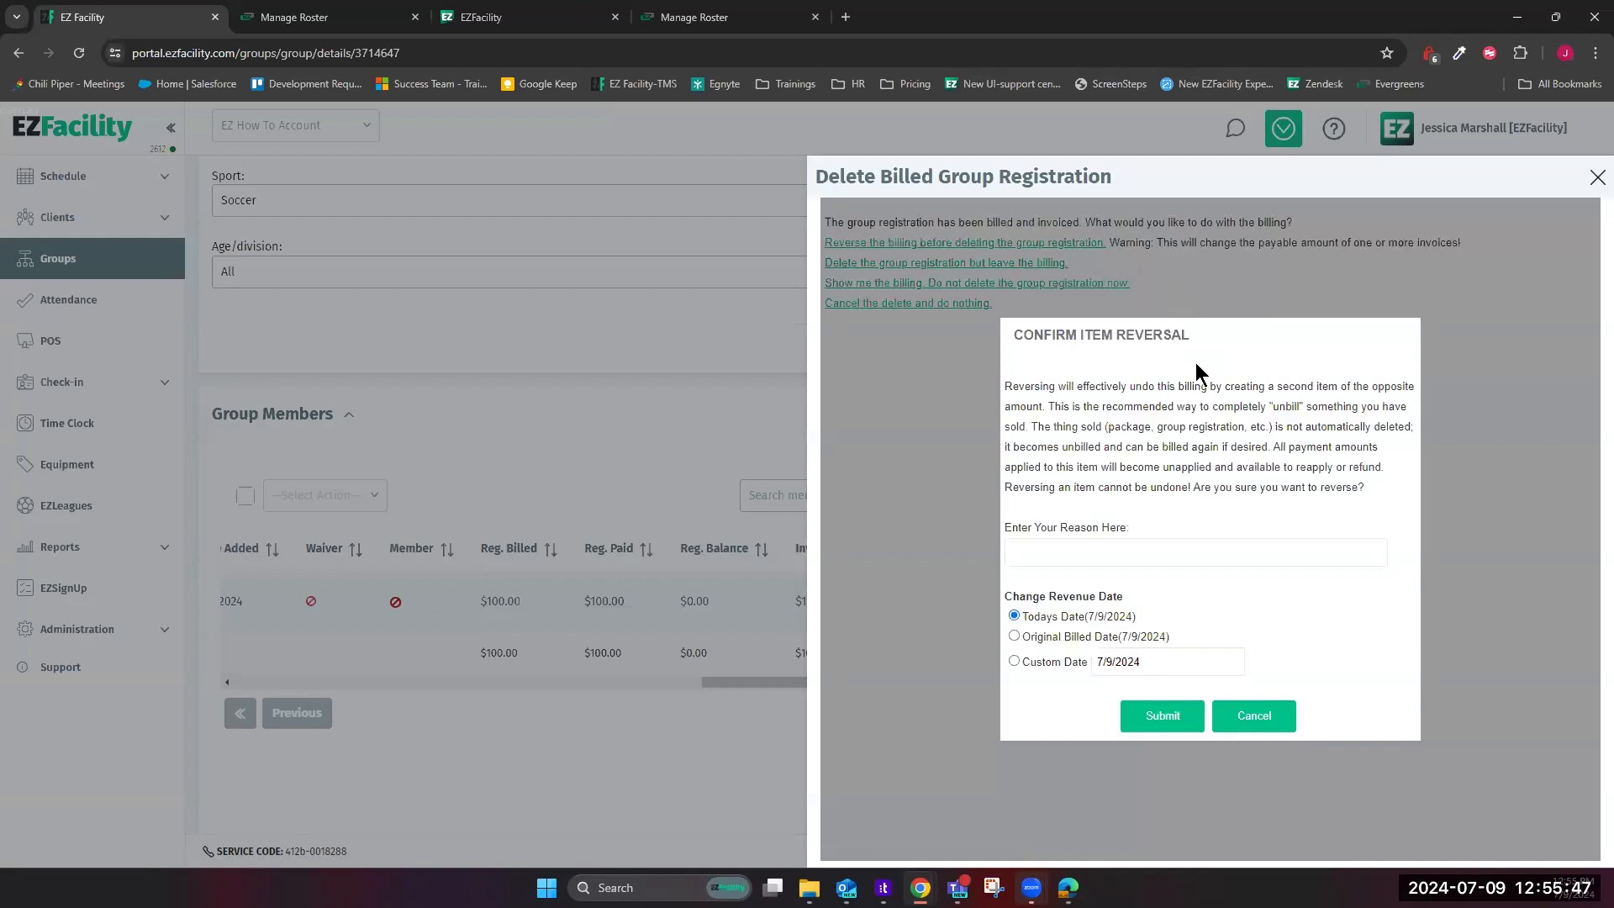
{"action": "type", "text": "Webinar"}
{"action": "left_click", "coordinate": [1015, 636]}
{"action": "left_click", "coordinate": [1160, 720]}
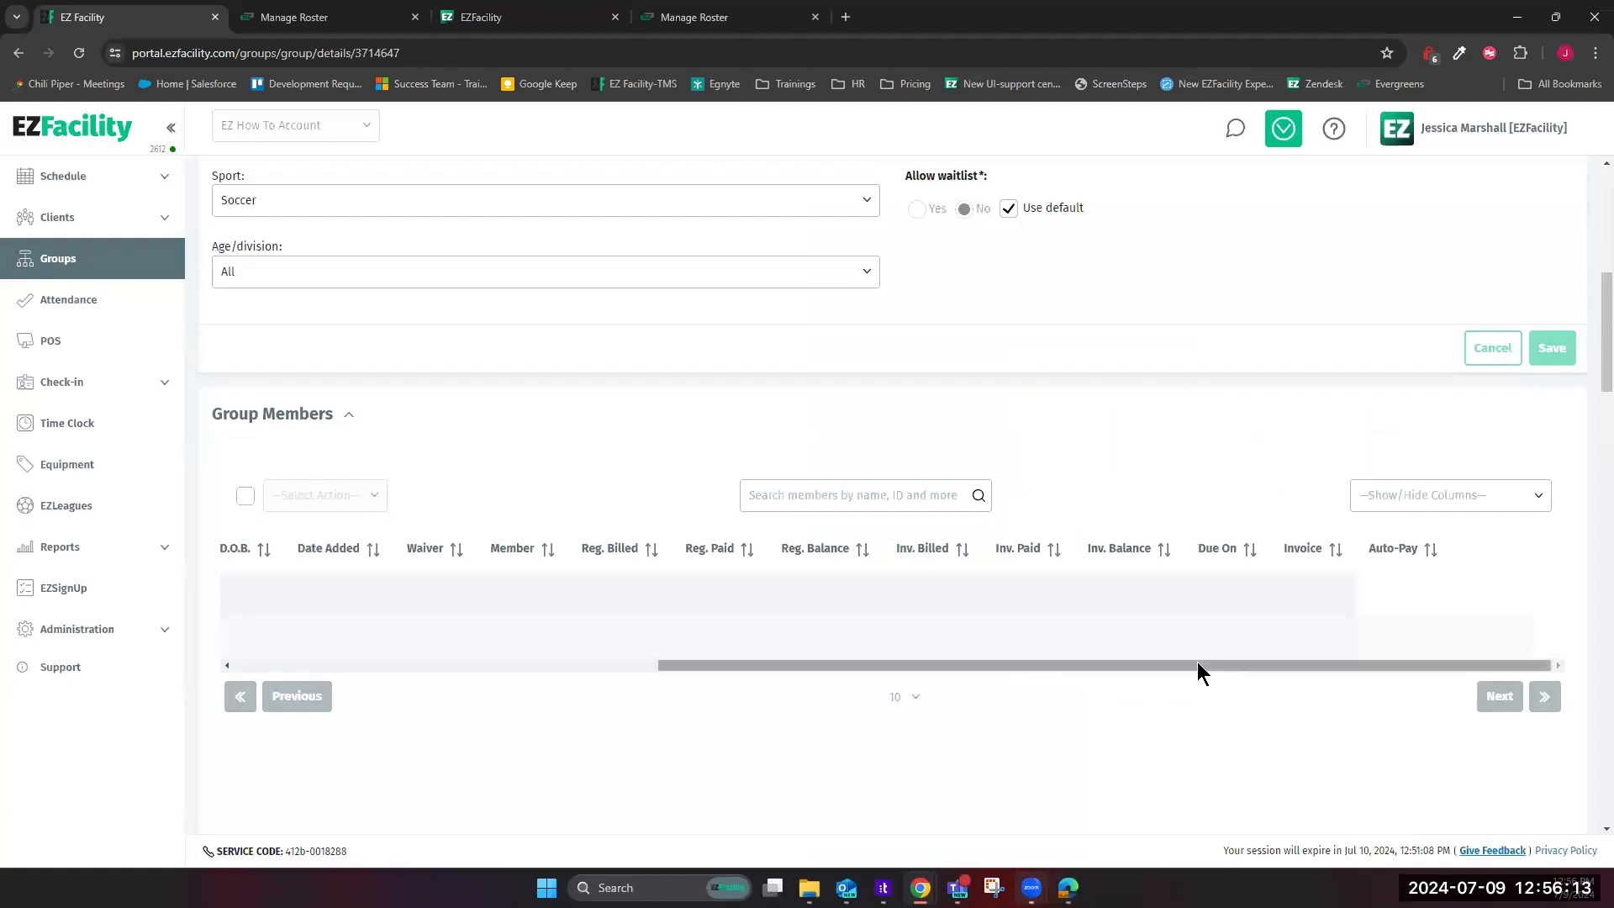
Open Babe Ruth's client profile and start a refund of the money on account
{"action": "left_click", "coordinate": [102, 220]}
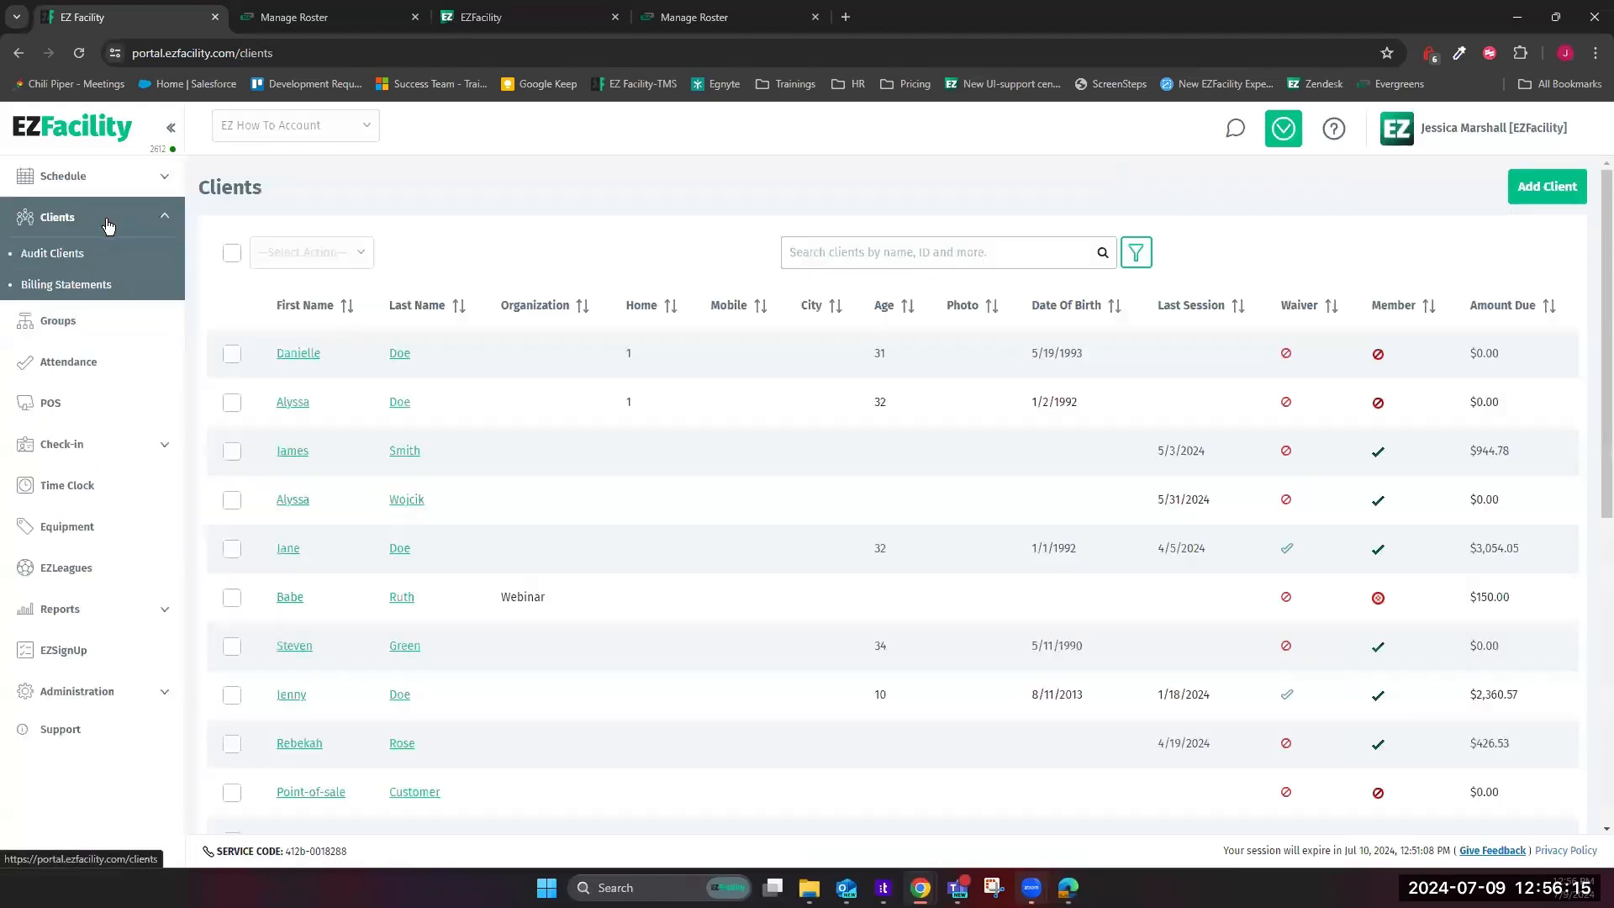
{"action": "left_click", "coordinate": [402, 598]}
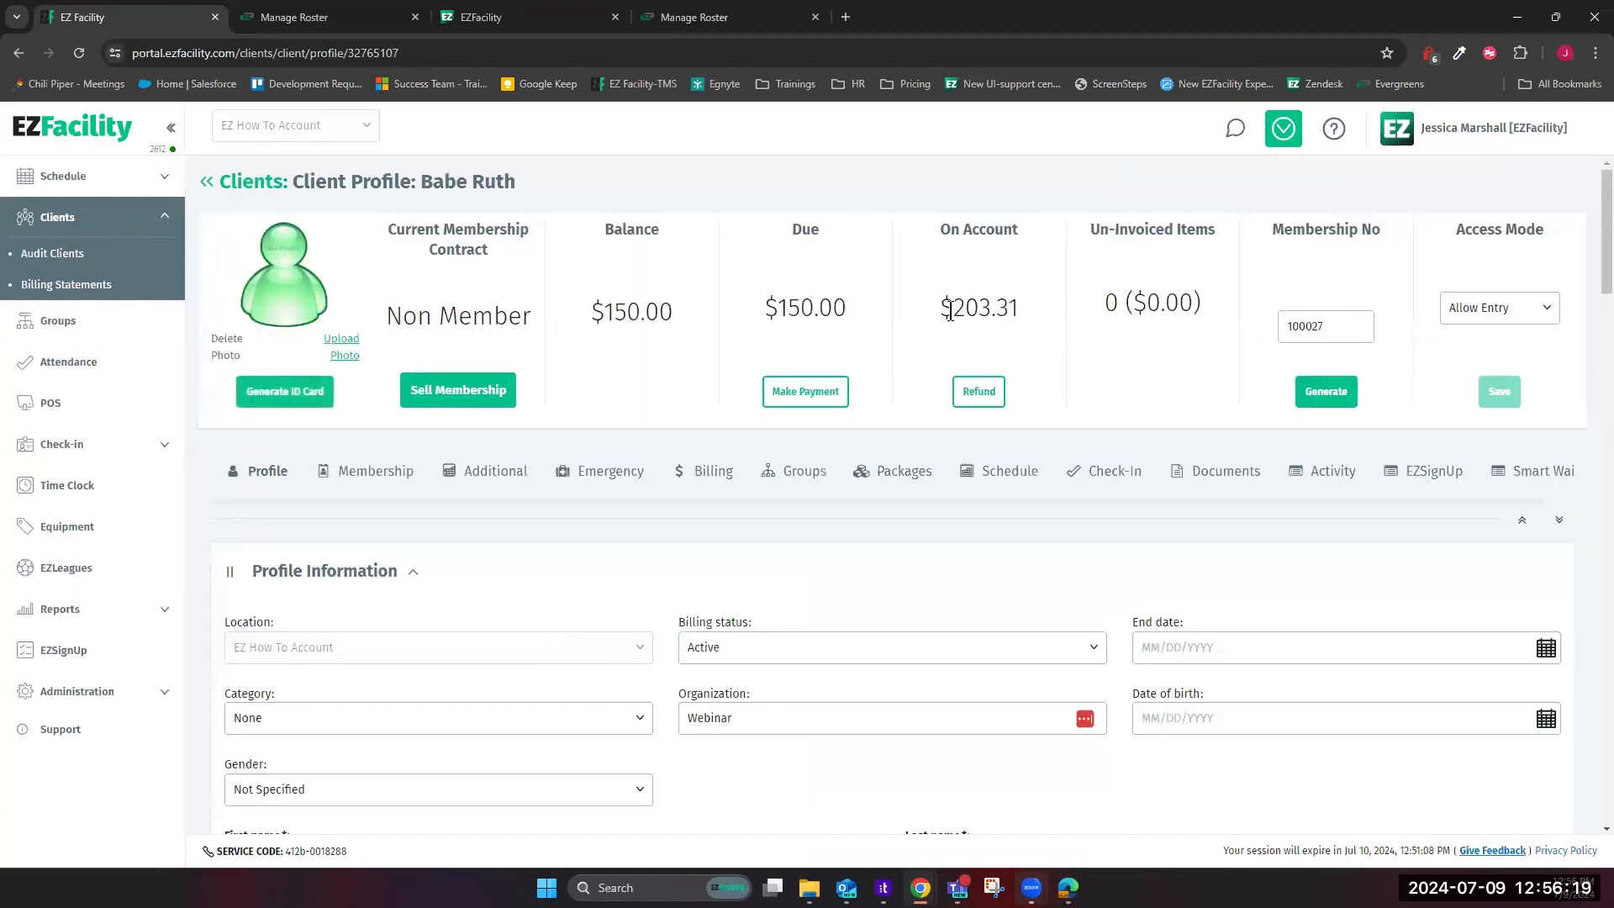
{"action": "left_click_drag", "start_coordinate": [952, 308], "coordinate": [1049, 319]}
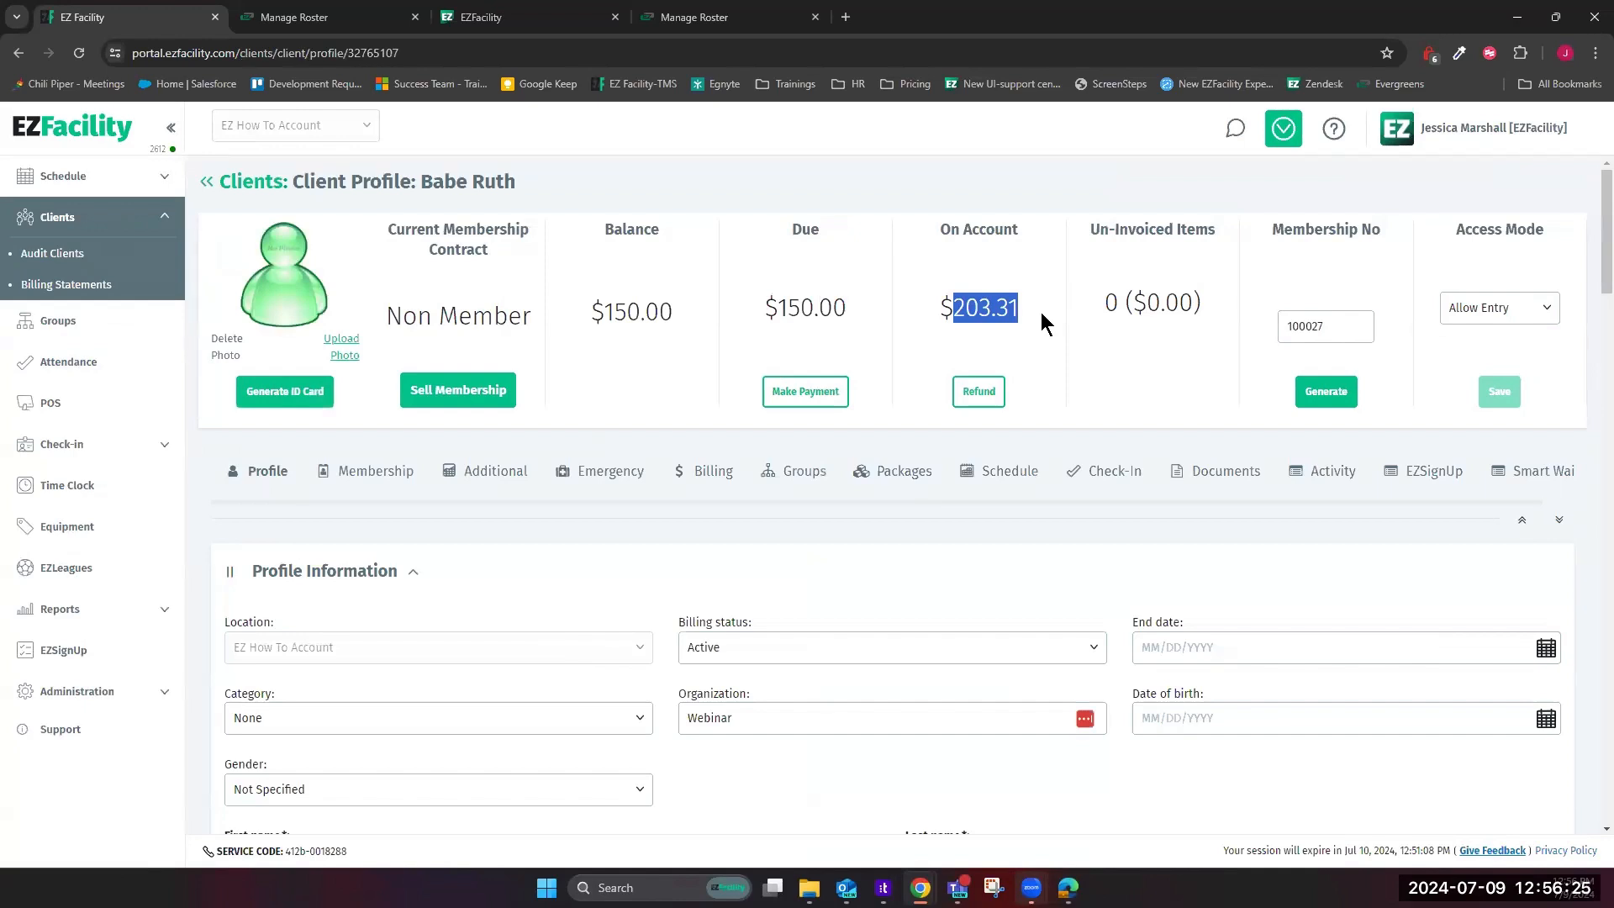
{"action": "left_click", "coordinate": [972, 399]}
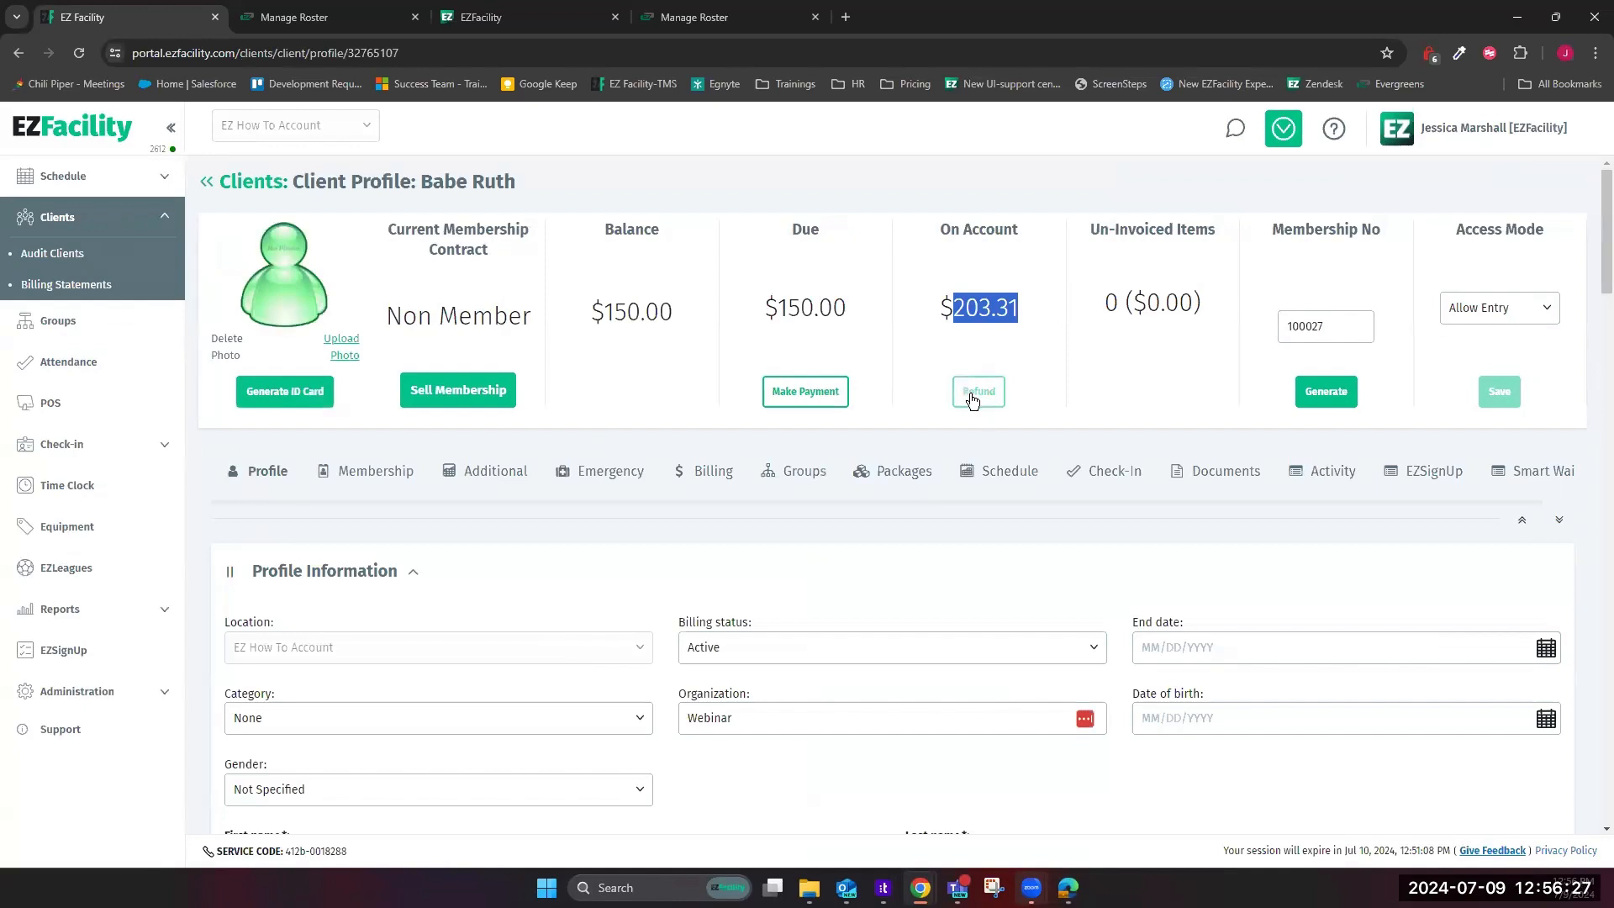